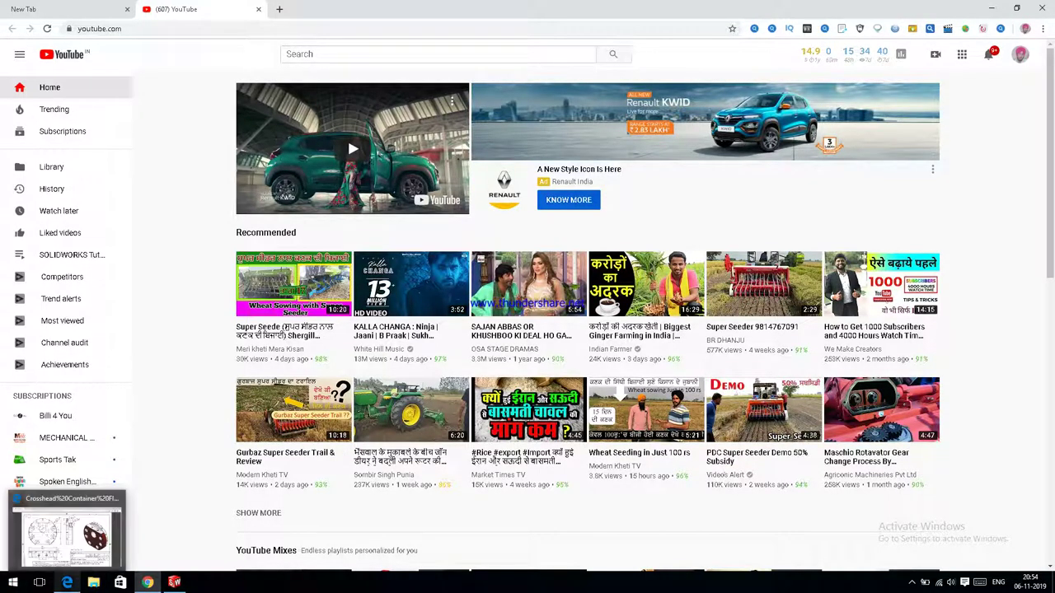
Switch from Chrome to the Crosshead Container Flange Cylinder PDF in Edge
{"action": "left_click", "coordinate": [64, 540]}
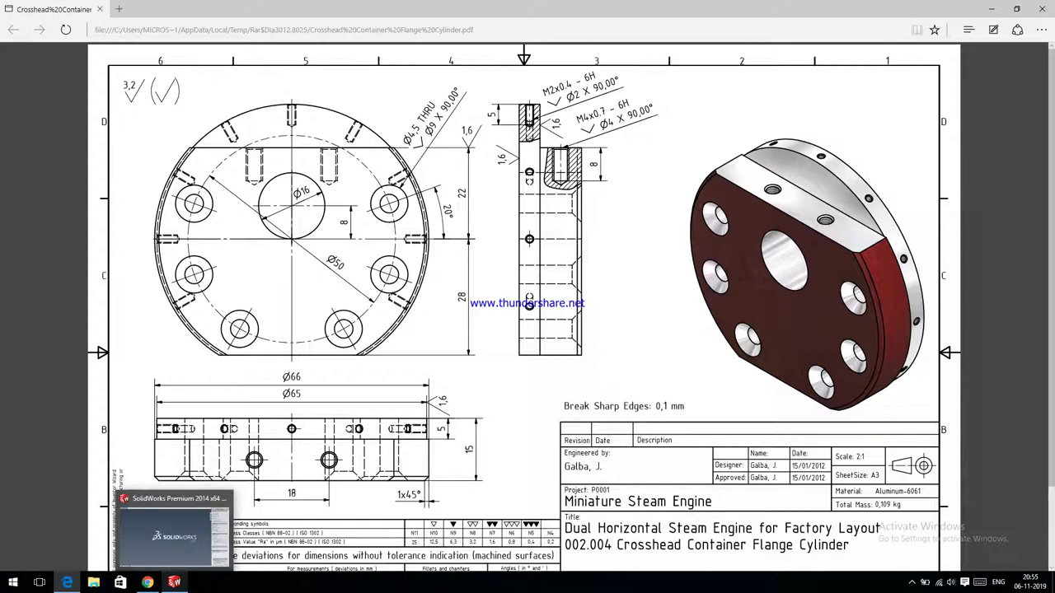
Create a new part and start a sketch on the Front Plane
{"action": "left_click", "coordinate": [173, 536]}
{"action": "left_click", "coordinate": [86, 8]}
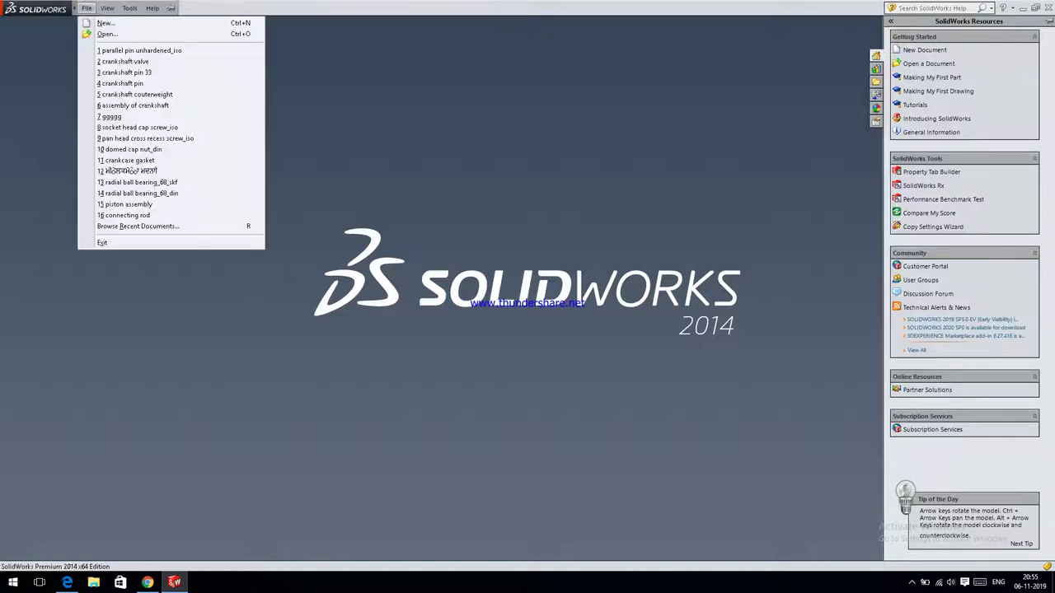
{"action": "left_click", "coordinate": [103, 23]}
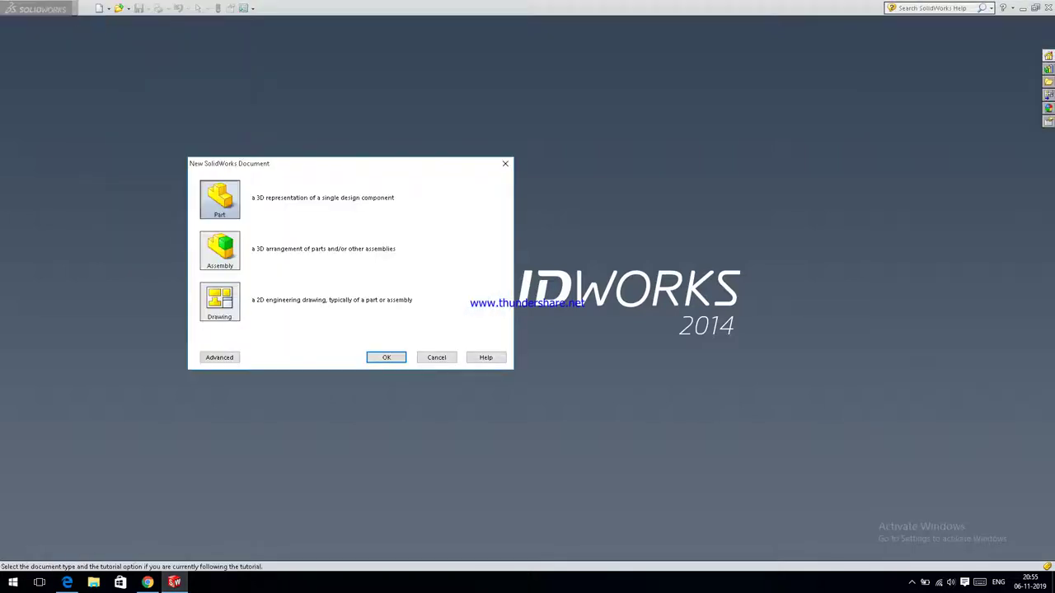
{"action": "left_click", "coordinate": [395, 356]}
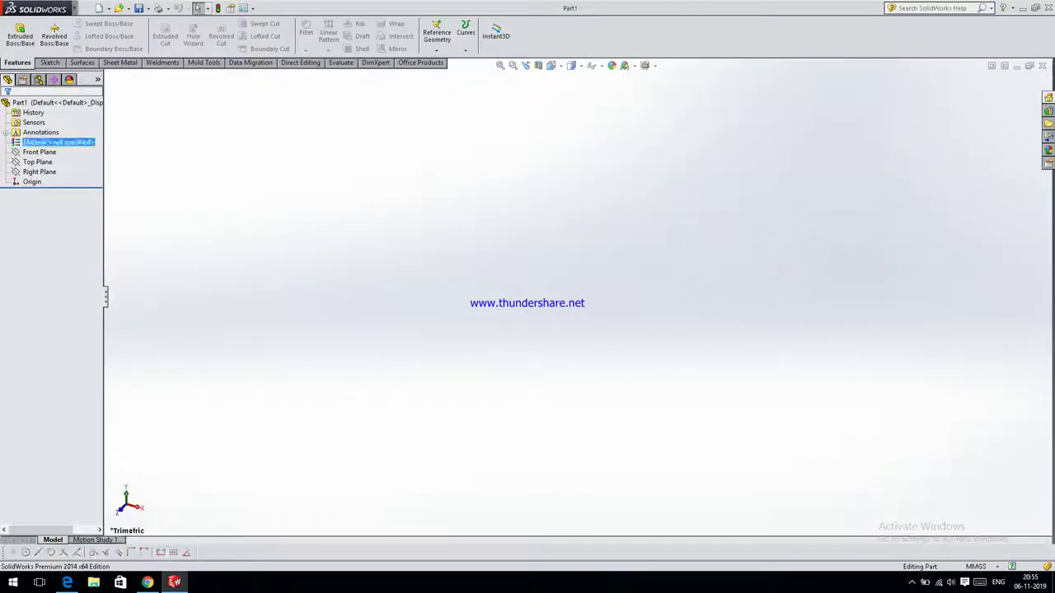
{"action": "left_click", "coordinate": [40, 152]}
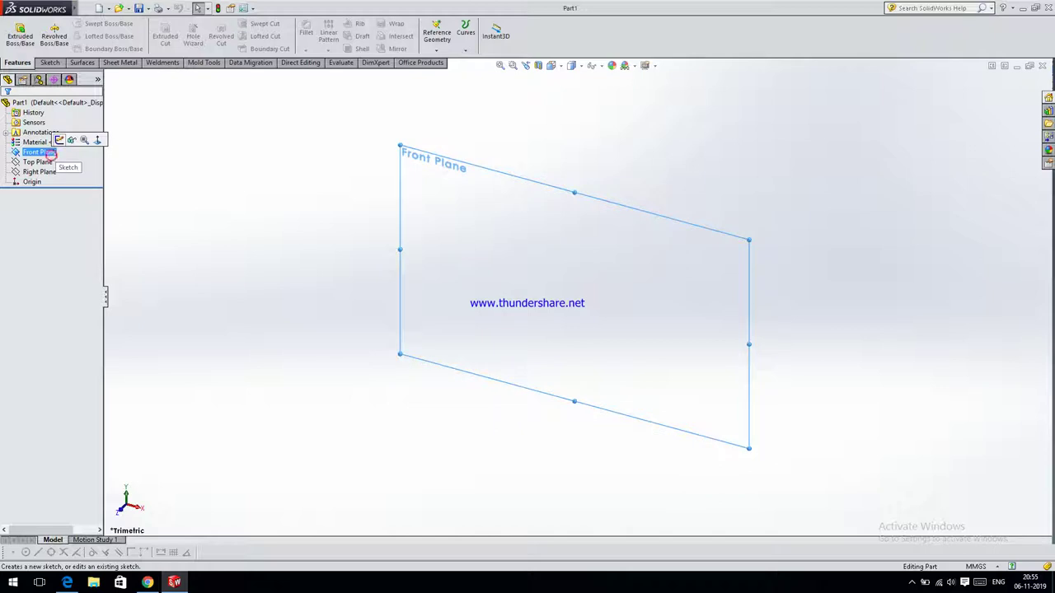
{"action": "left_click", "coordinate": [71, 141]}
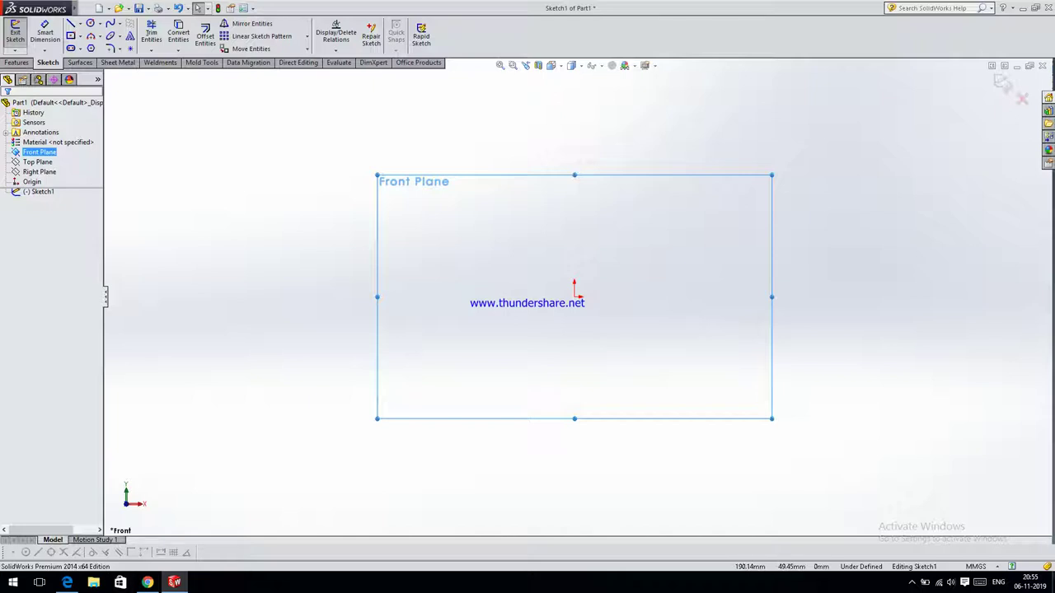
Check the reference drawing, then draw a Ø66 circle centred on the origin
{"action": "left_click", "coordinate": [67, 582]}
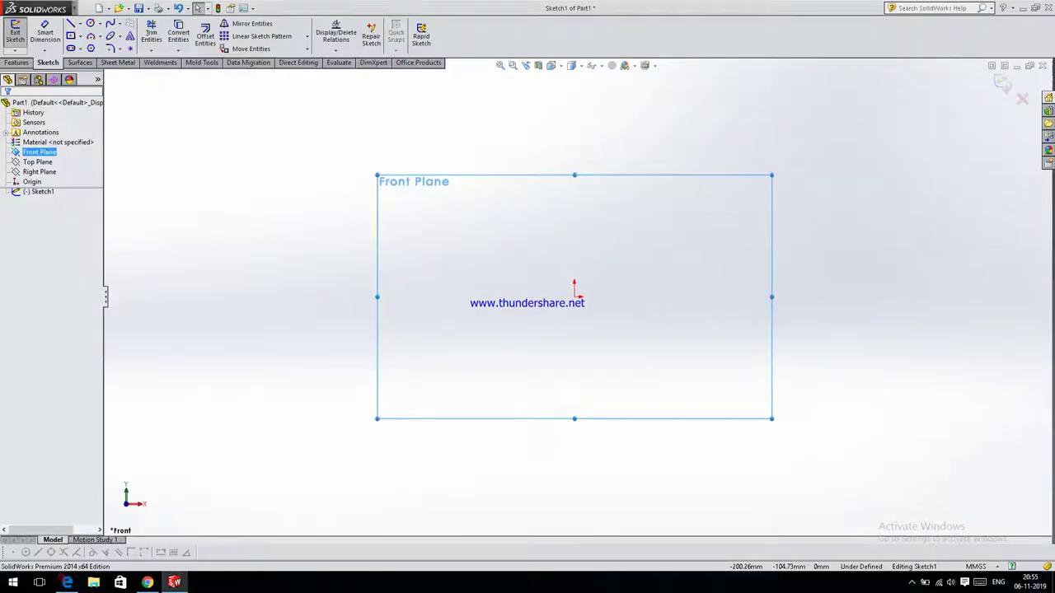
{"action": "left_click", "coordinate": [90, 24]}
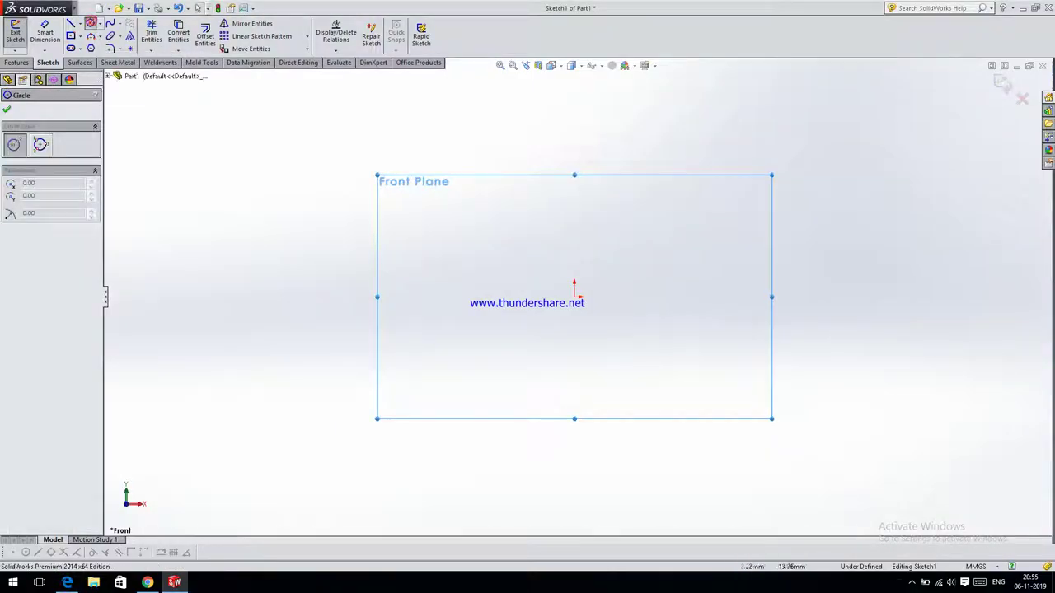
{"action": "left_click", "coordinate": [575, 295]}
{"action": "left_click", "coordinate": [579, 394]}
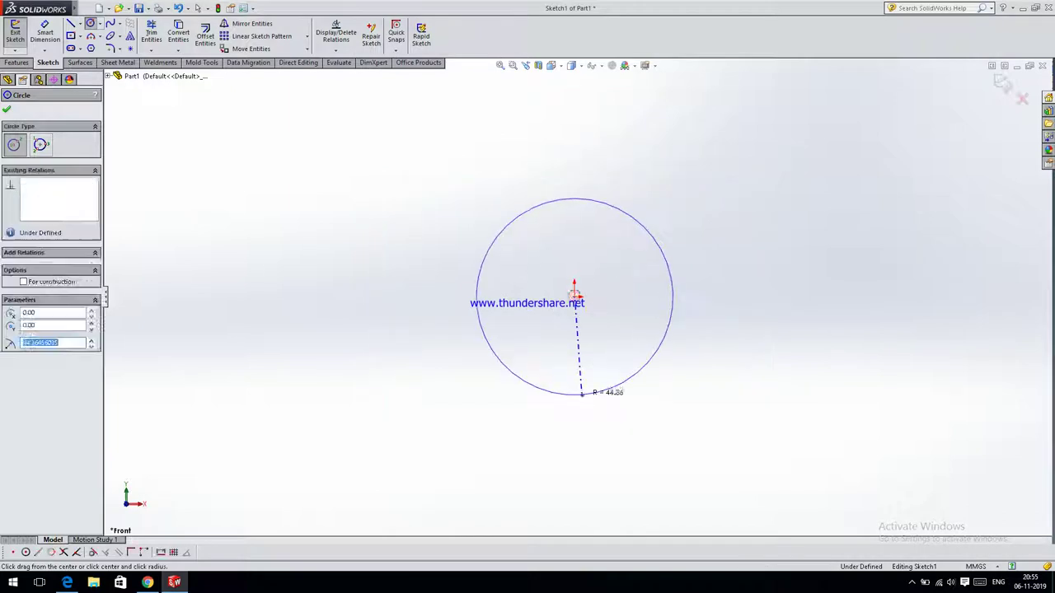
{"action": "left_click", "coordinate": [41, 37]}
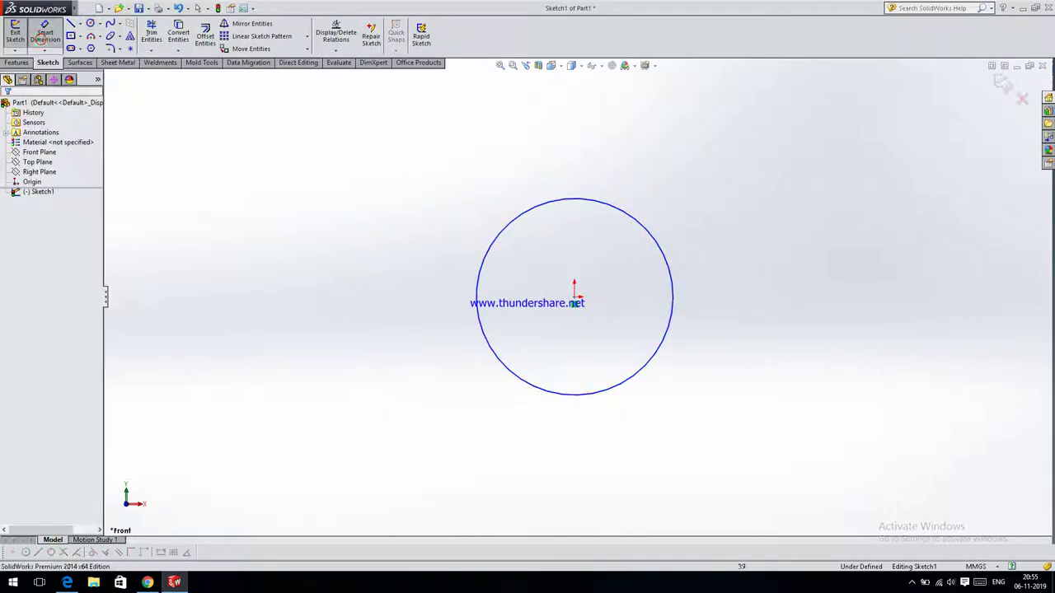
{"action": "left_click", "coordinate": [666, 259]}
{"action": "left_click", "coordinate": [669, 260]}
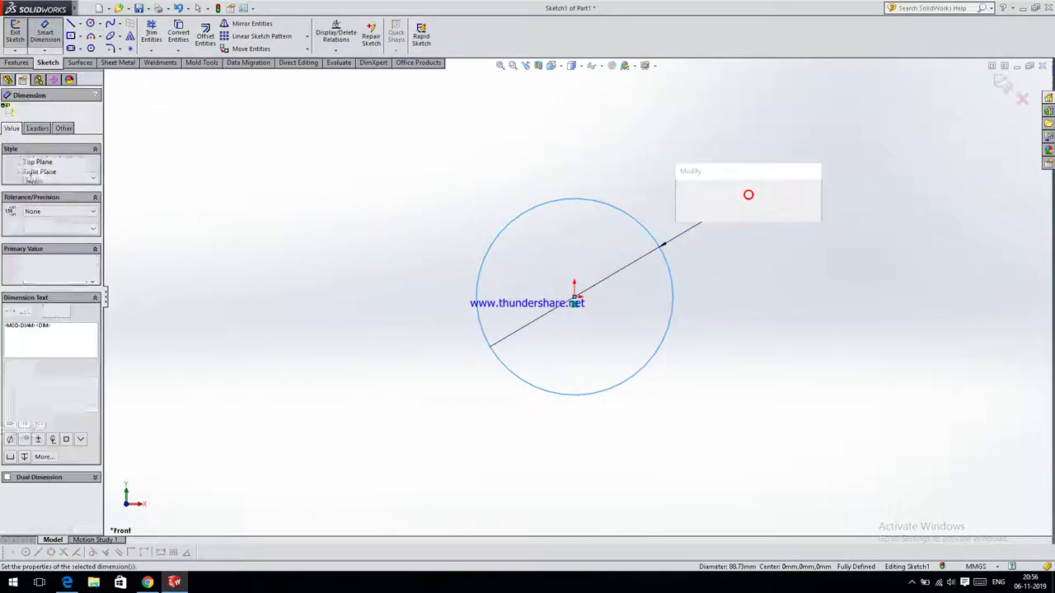
{"action": "type", "text": "60"}
{"action": "key", "text": "Return"}
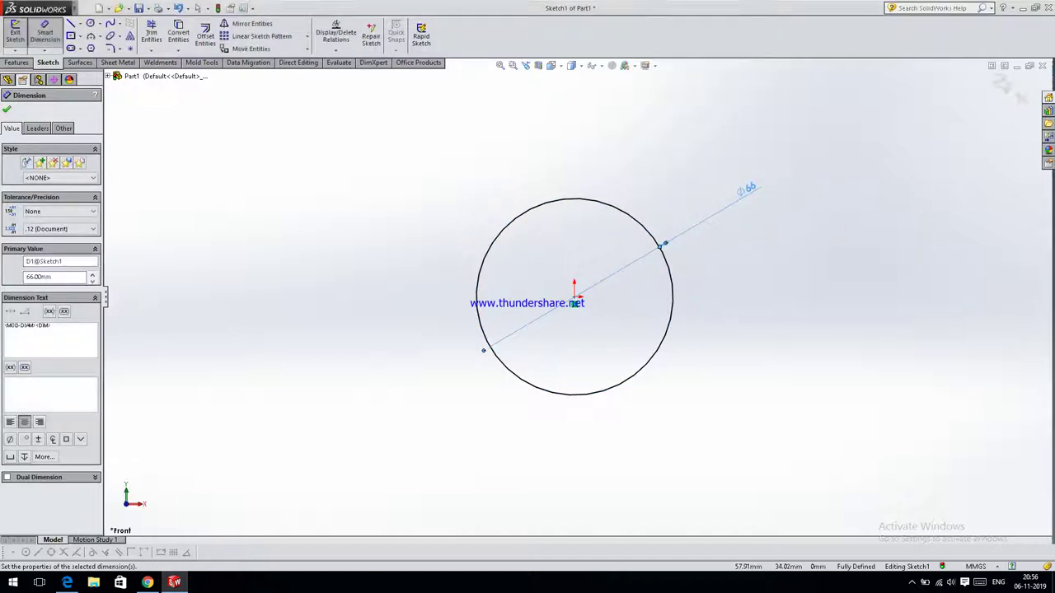
{"action": "left_click", "coordinate": [17, 62]}
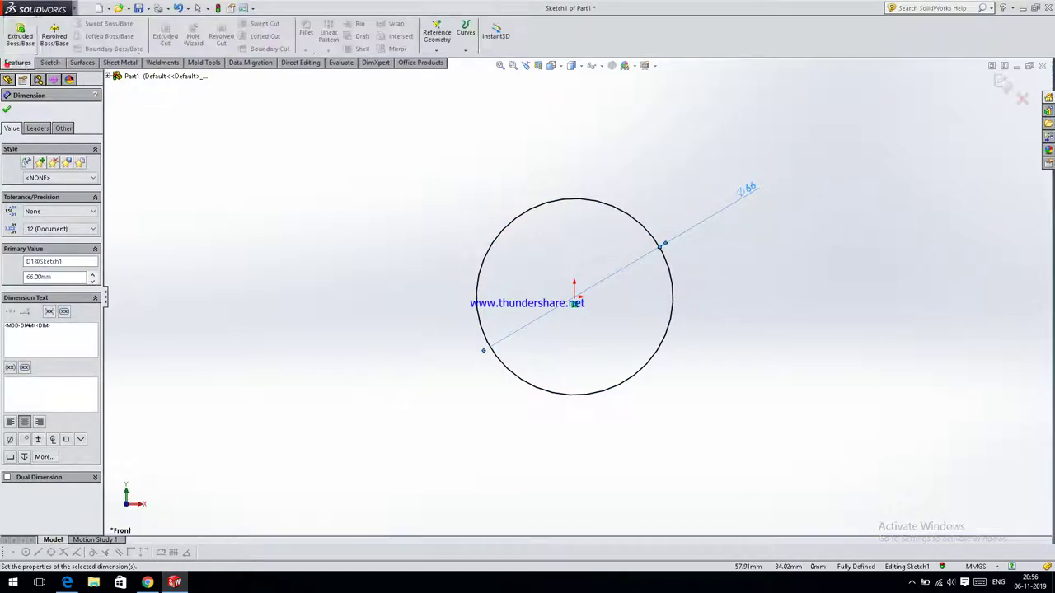
Extrude the Ø66 circle 10 mm using the Mid Plane end condition
{"action": "left_click", "coordinate": [18, 35]}
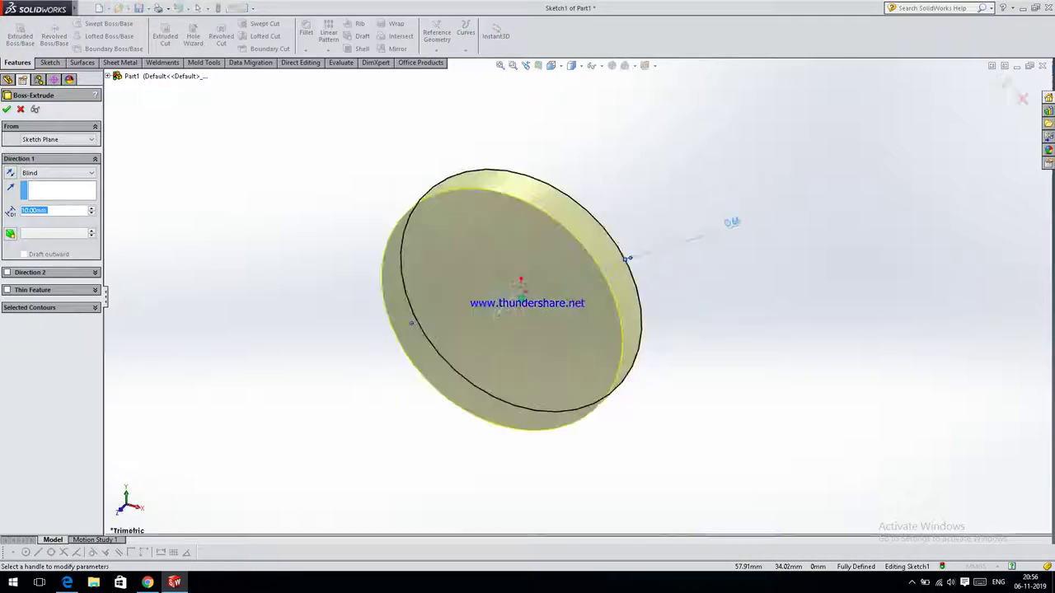
{"action": "left_click", "coordinate": [67, 583]}
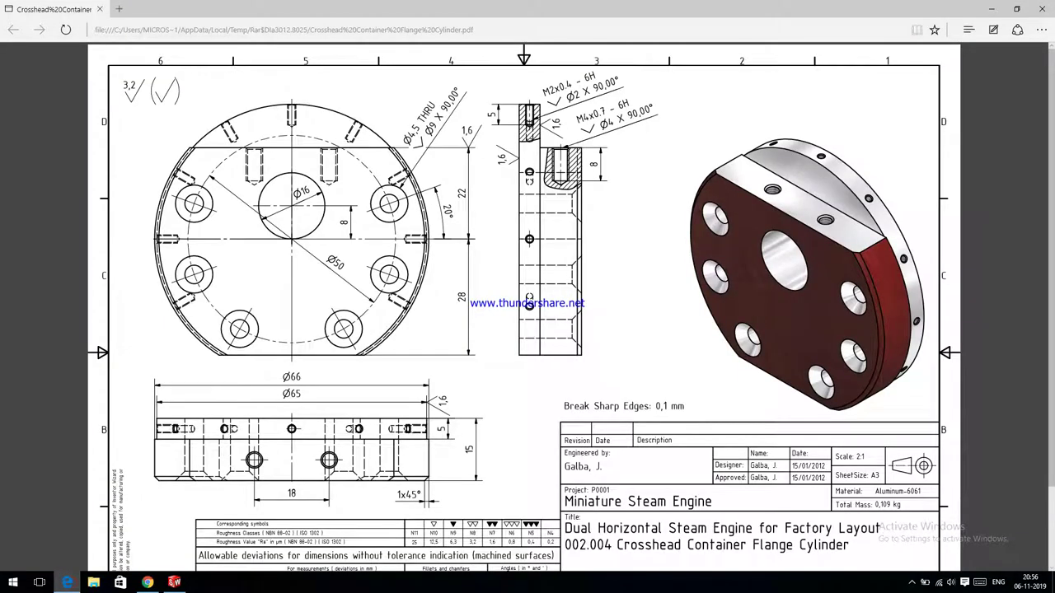
{"action": "key", "text": "alt+Tab"}
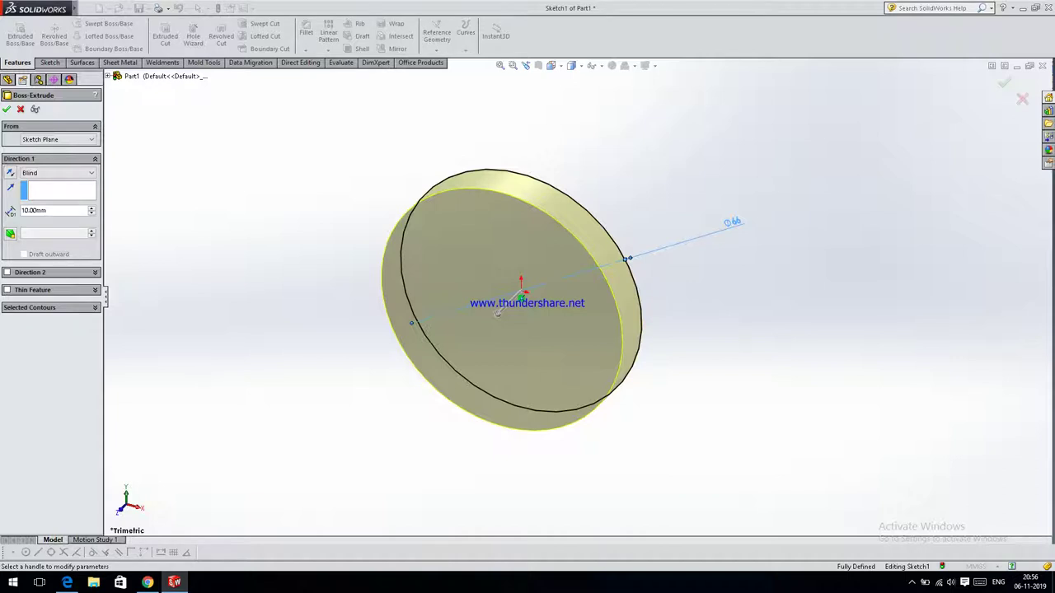
{"action": "left_click", "coordinate": [38, 174]}
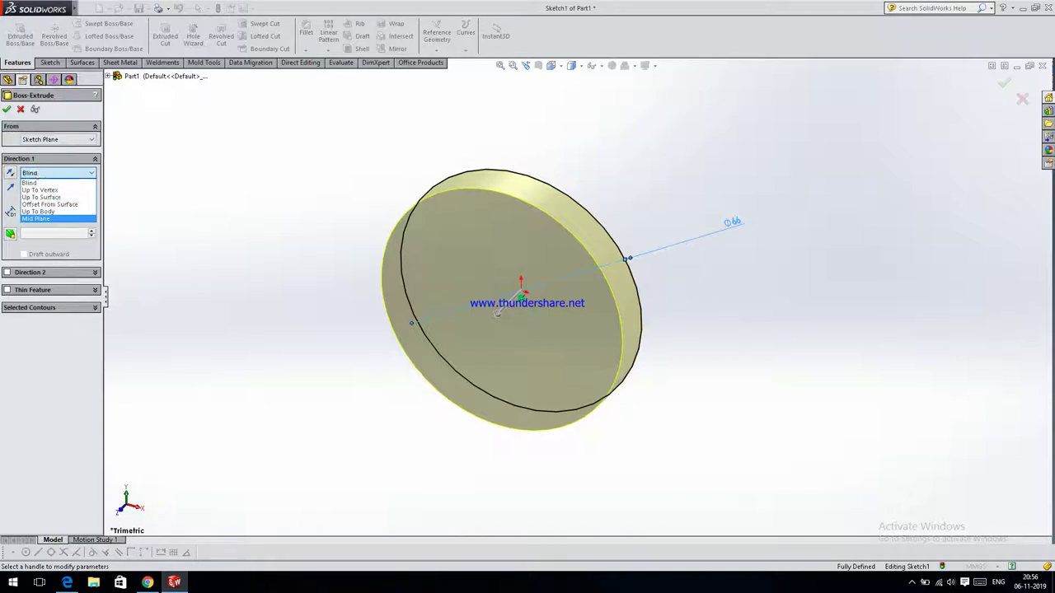
{"action": "left_click", "coordinate": [36, 218]}
{"action": "left_click", "coordinate": [6, 109]}
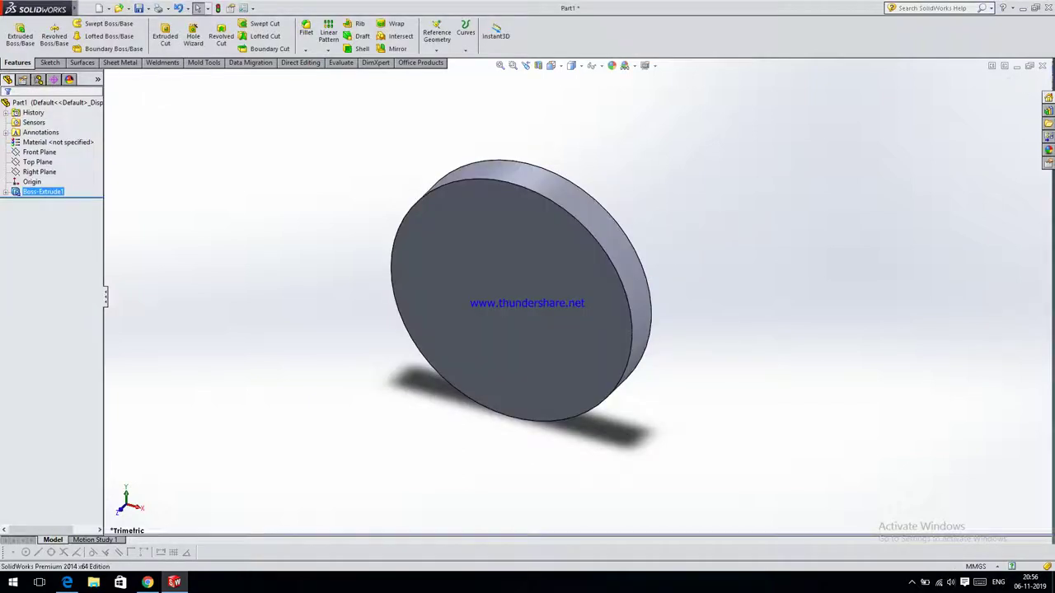
Sketch a Ø65 circle centred on the origin on the disc's front face
{"action": "left_click", "coordinate": [574, 276]}
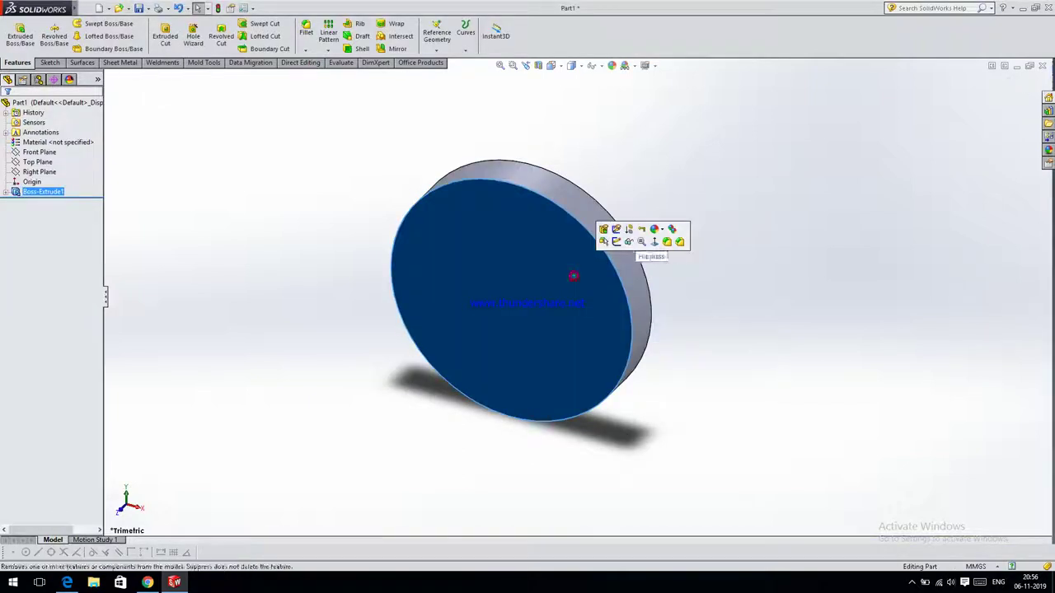
{"action": "left_click", "coordinate": [616, 240]}
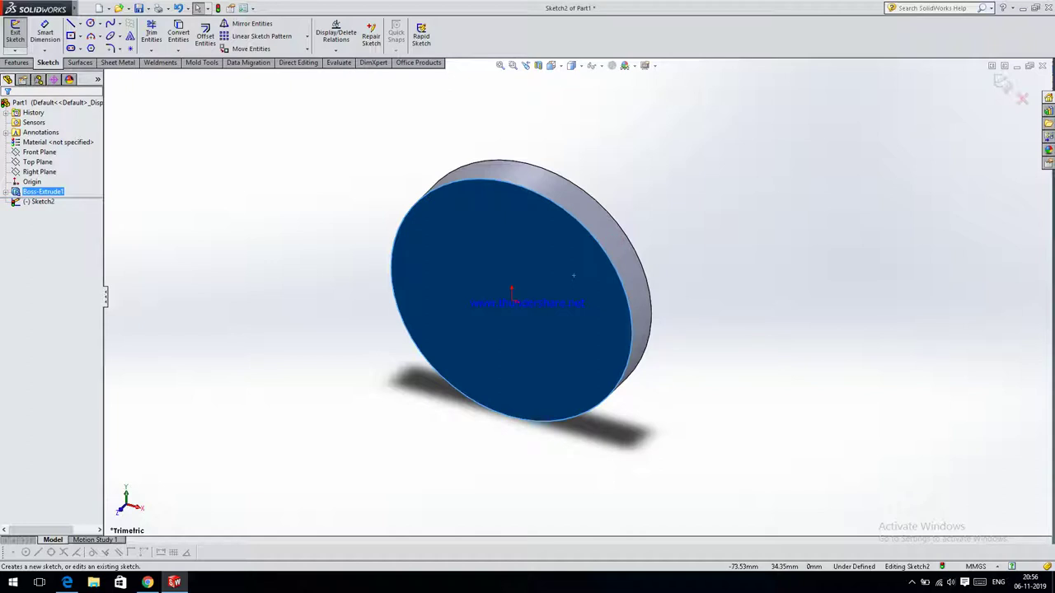
{"action": "key", "text": "alt+f"}
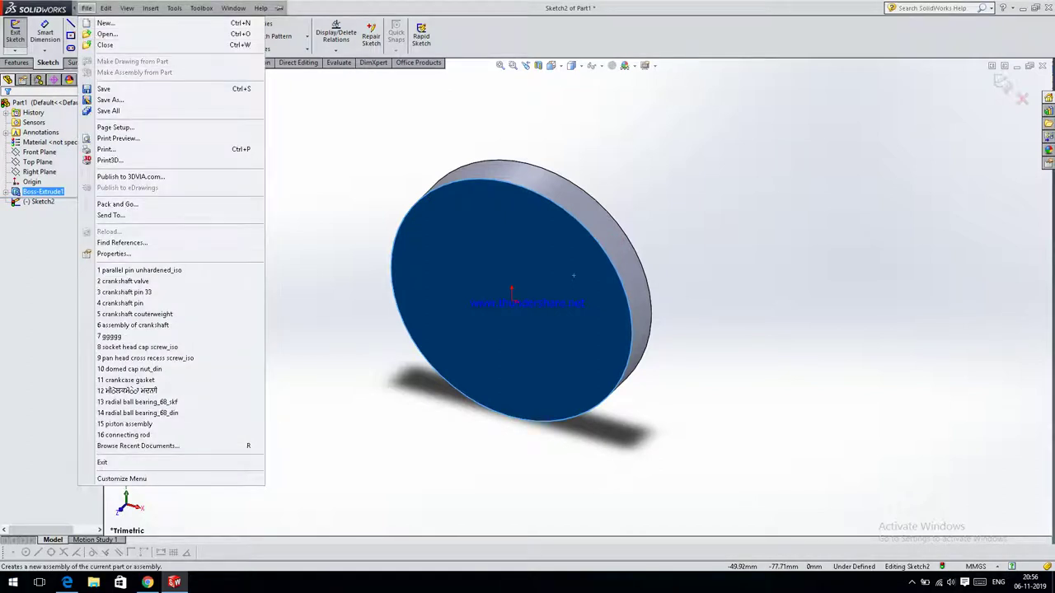
{"action": "left_click", "coordinate": [341, 153]}
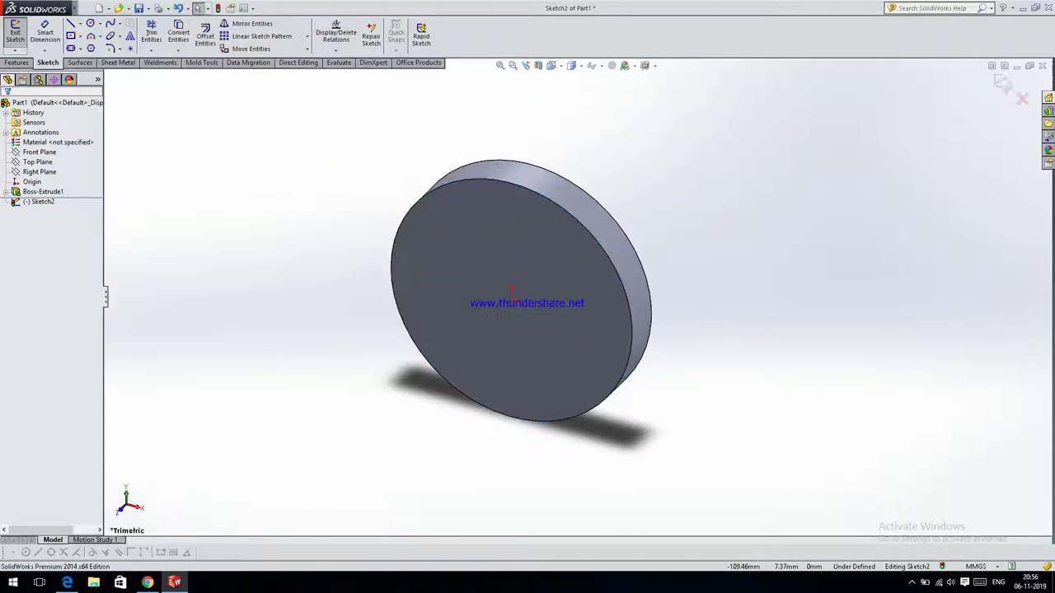
{"action": "left_click", "coordinate": [91, 23]}
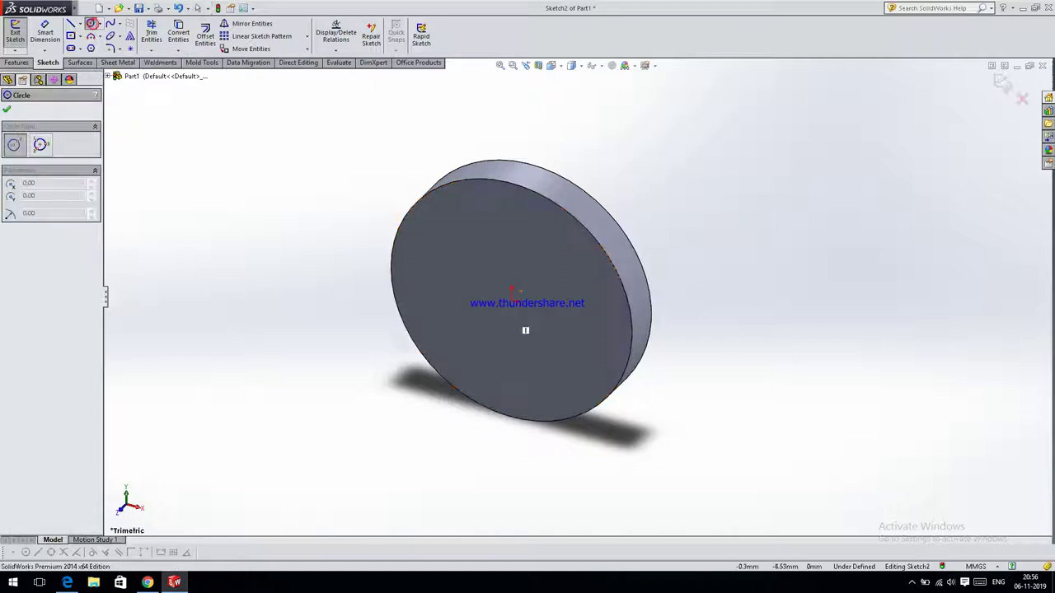
{"action": "left_click", "coordinate": [510, 290]}
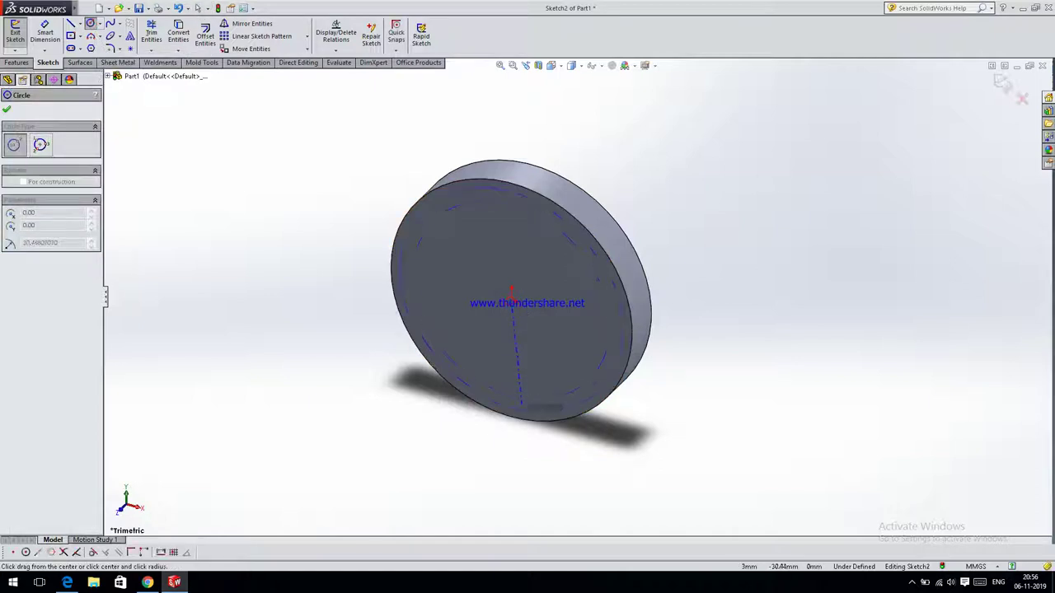
{"action": "left_click", "coordinate": [512, 409]}
{"action": "left_click", "coordinate": [45, 34]}
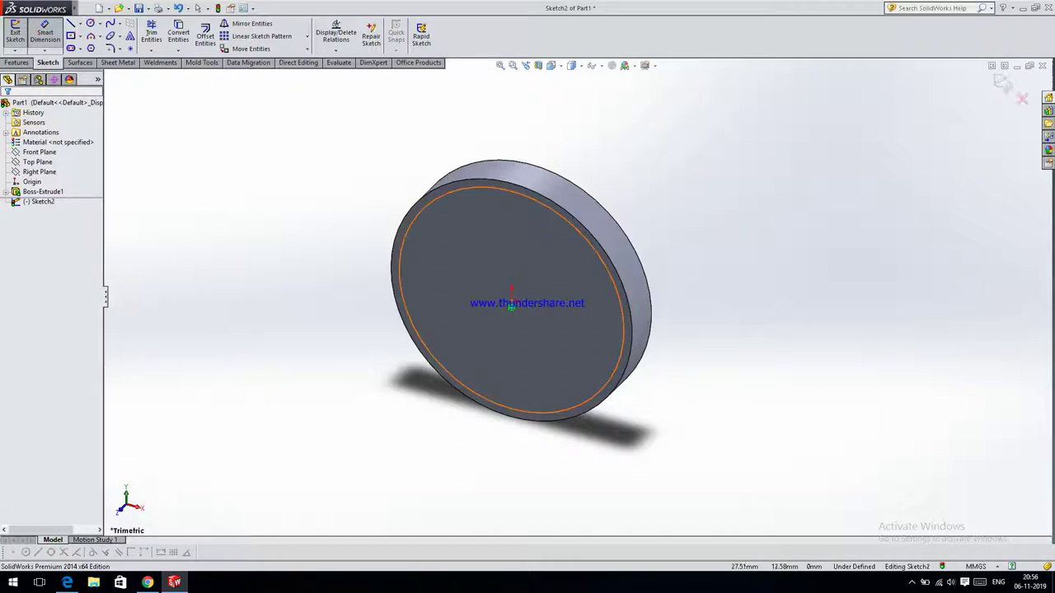
{"action": "left_click", "coordinate": [612, 280]}
{"action": "left_click", "coordinate": [716, 246]}
{"action": "type", "text": "65"}
{"action": "key", "text": "Return"}
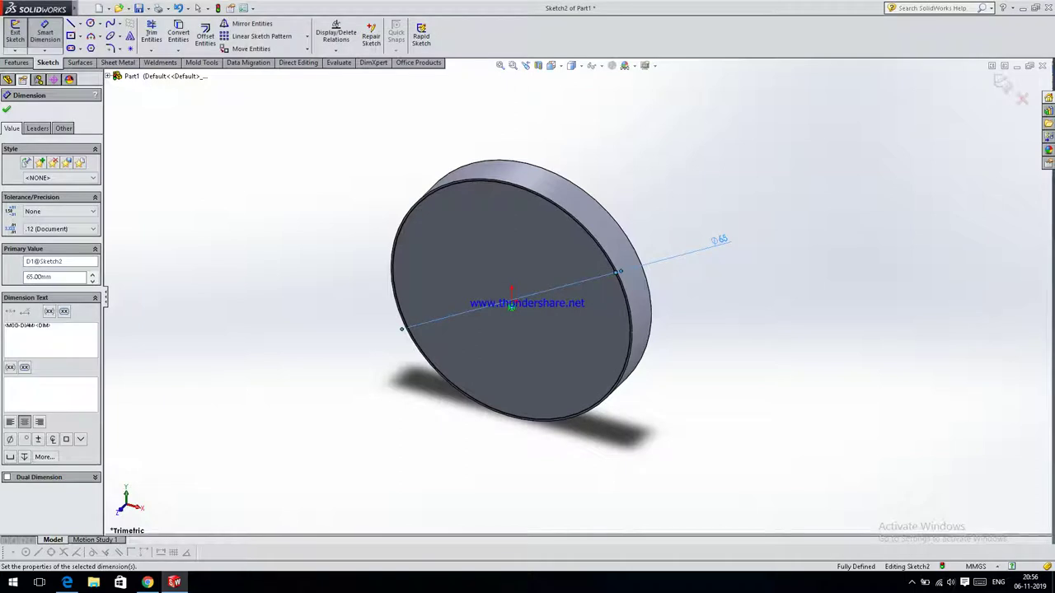
{"action": "left_click", "coordinate": [7, 108]}
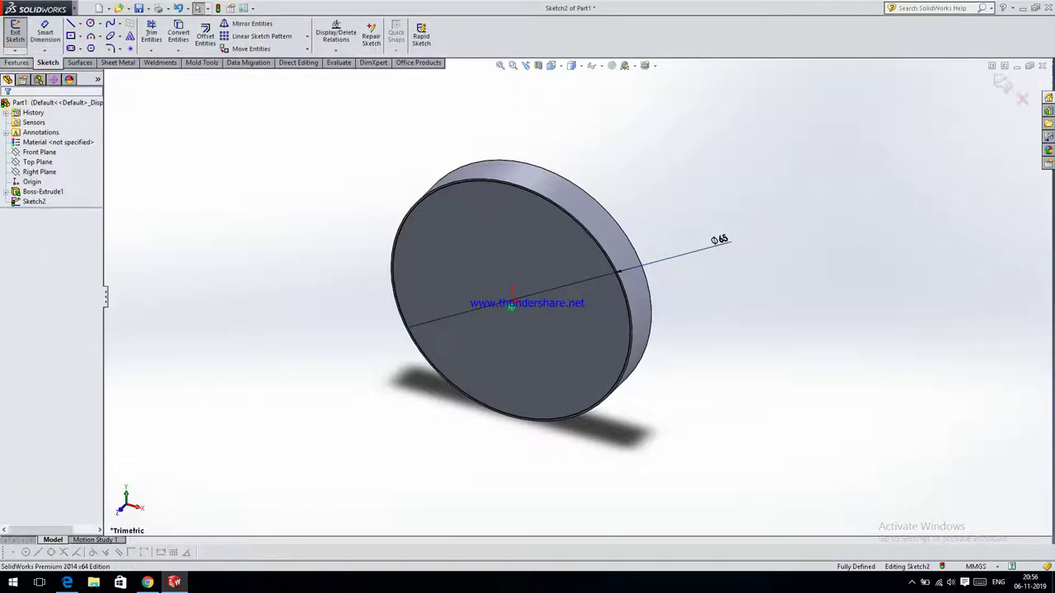
Extrude the Ø65 circle 4 mm as Boss-Extrude2
{"action": "left_click", "coordinate": [16, 63]}
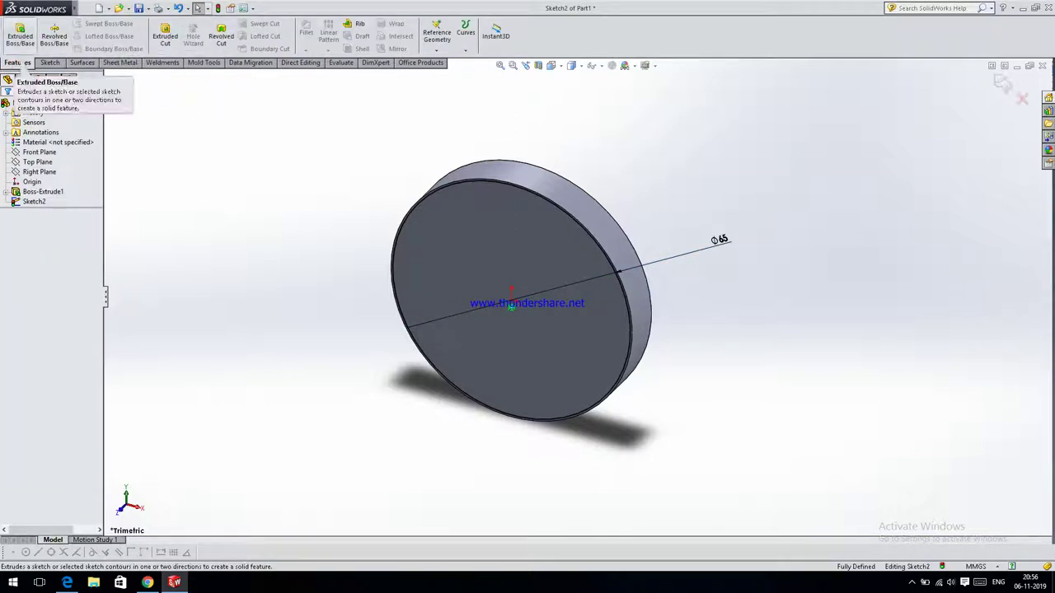
{"action": "left_click", "coordinate": [20, 36]}
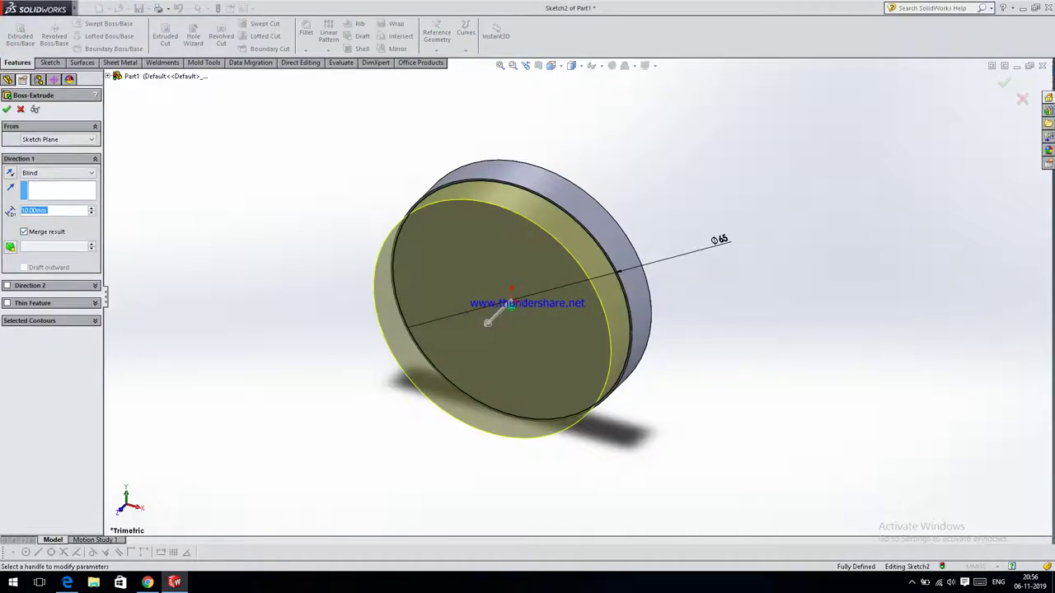
{"action": "type", "text": "4"}
{"action": "key", "text": "Return"}
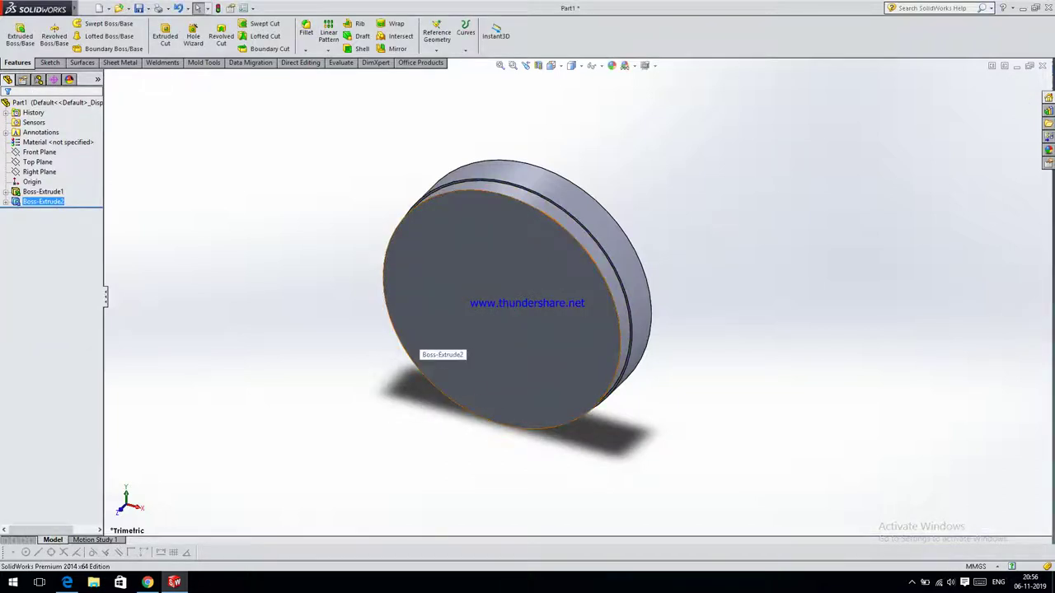
{"action": "scroll", "coordinate": [573, 227], "scroll_direction": "up", "scroll_amount": 5}
Start a sketch on the disc's flat front face and view it Normal To
{"action": "scroll", "coordinate": [573, 228], "scroll_direction": "down", "scroll_amount": 5}
{"action": "middle_click_drag", "start_coordinate": [577, 330], "coordinate": [478, 330]}
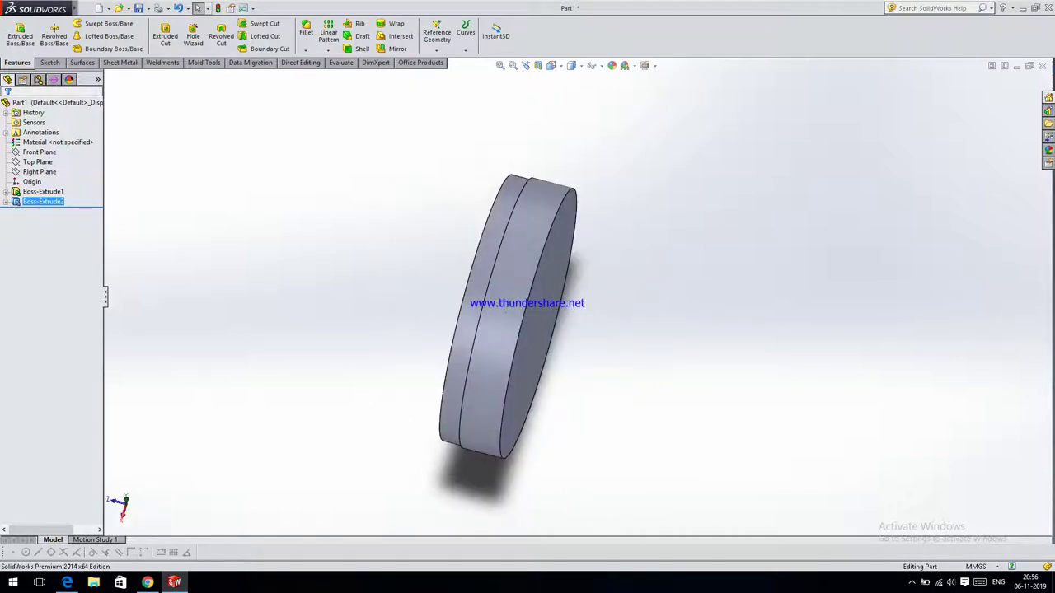
{"action": "left_click", "coordinate": [556, 293]}
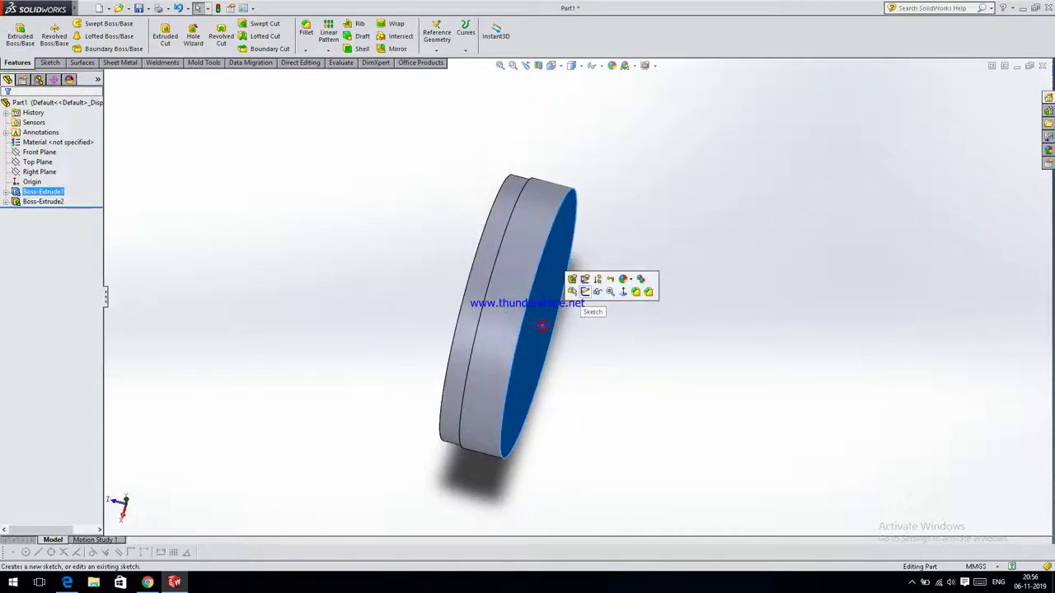
{"action": "left_click", "coordinate": [583, 290]}
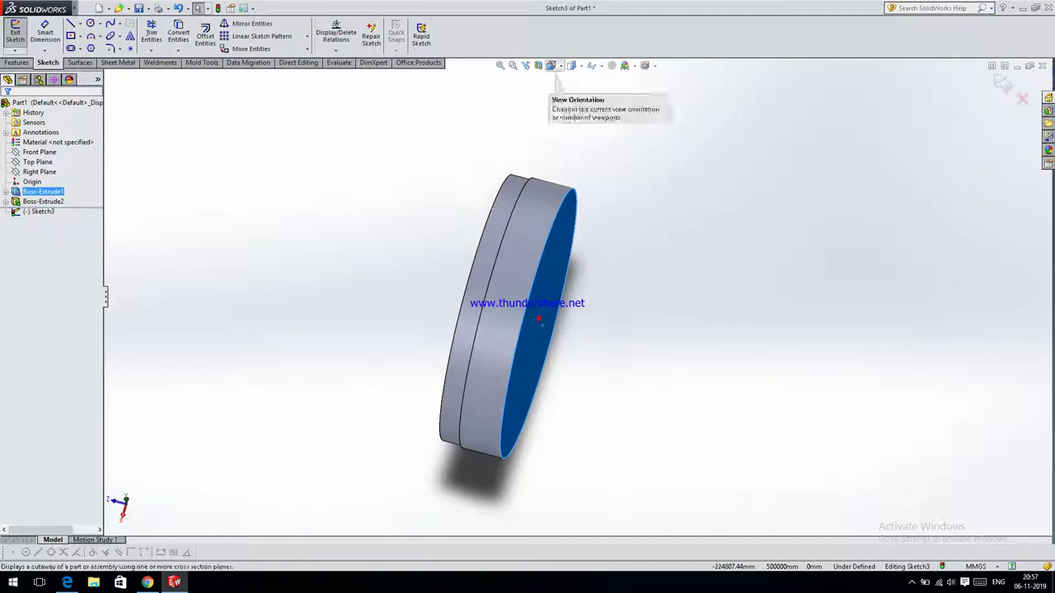
{"action": "left_click", "coordinate": [551, 65]}
{"action": "left_click", "coordinate": [608, 117]}
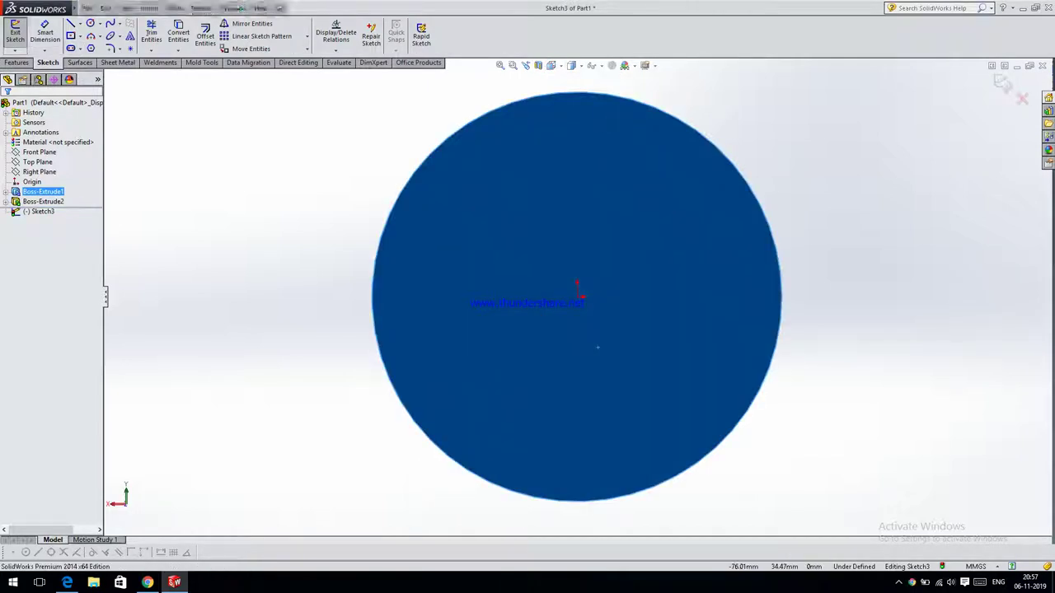
Draw a horizontal line across the circle below its centre, edge to edge
{"action": "left_click", "coordinate": [72, 24]}
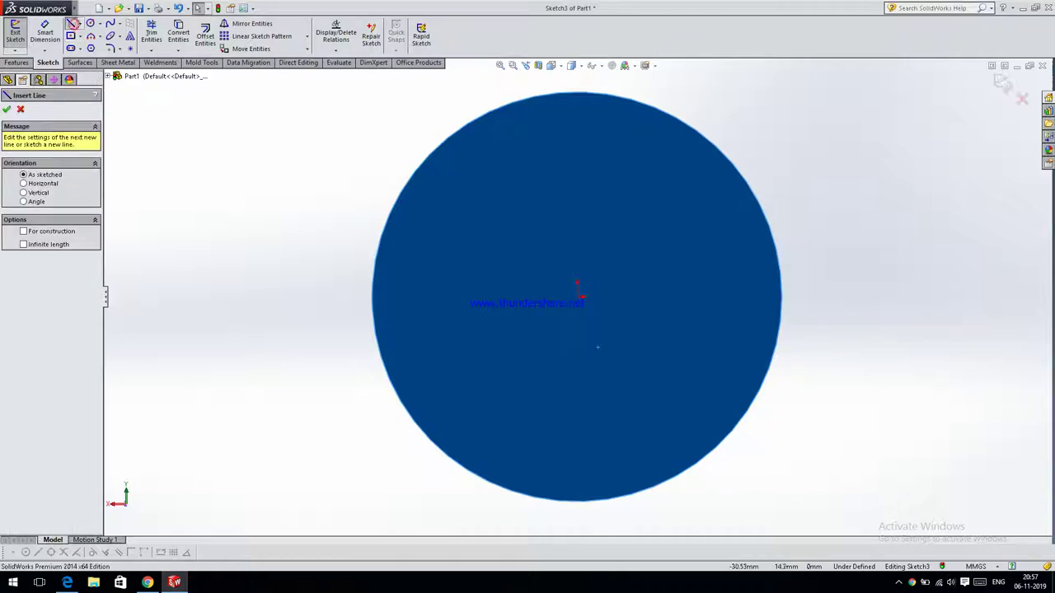
{"action": "left_click", "coordinate": [389, 377]}
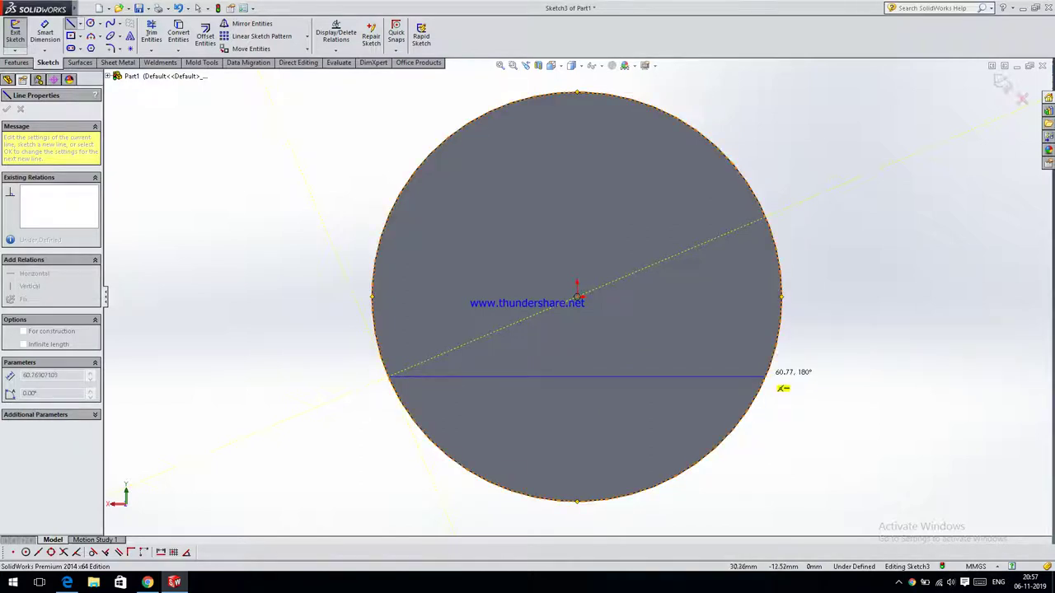
{"action": "left_click", "coordinate": [772, 376]}
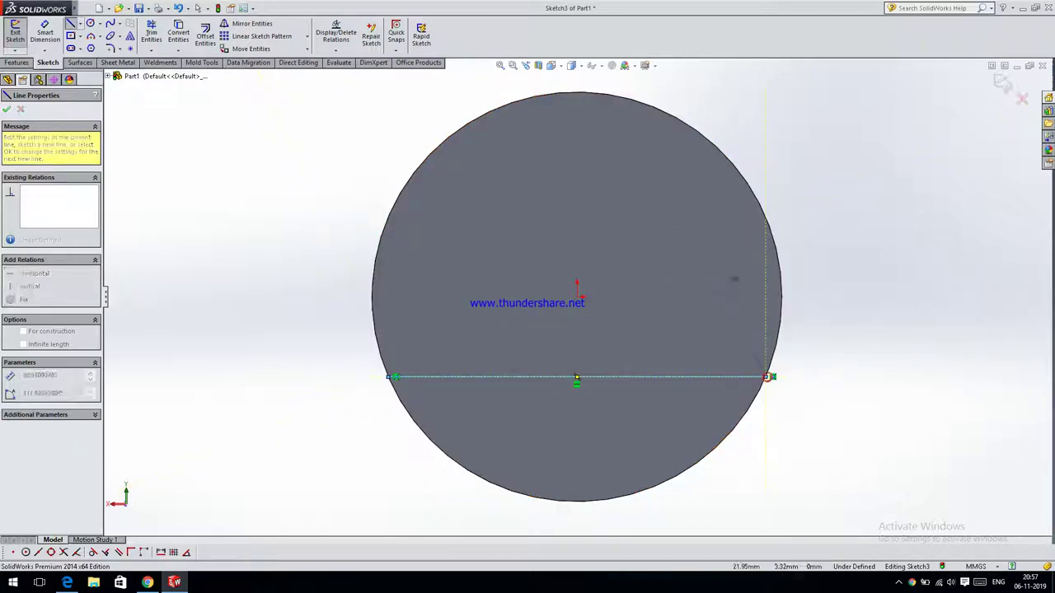
{"action": "key", "text": "Escape"}
{"action": "scroll", "coordinate": [874, 363], "scroll_direction": "down", "scroll_amount": 1}
{"action": "scroll", "coordinate": [850, 349], "scroll_direction": "down", "scroll_amount": 2}
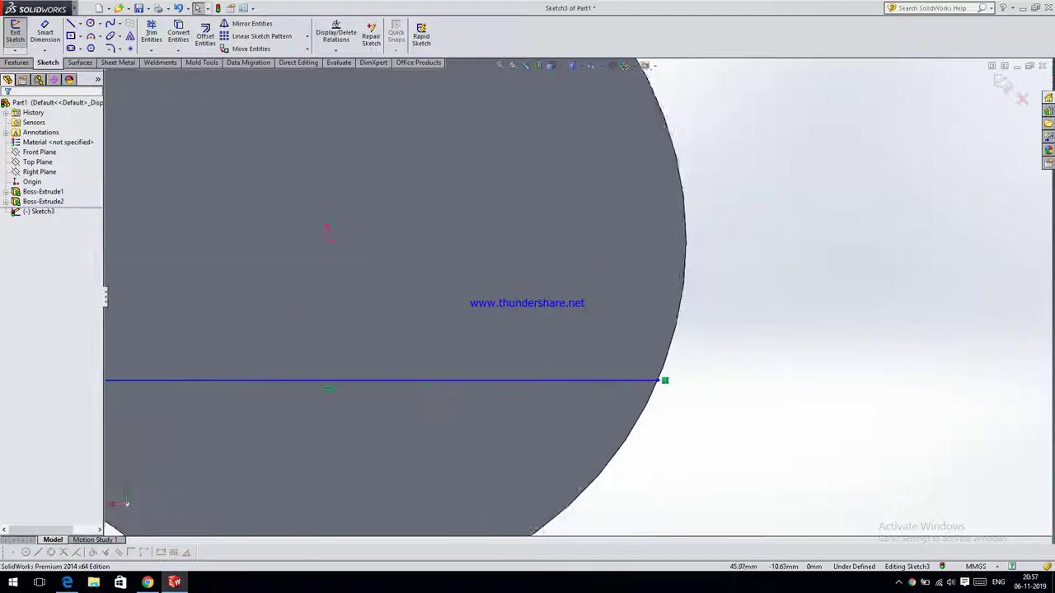
{"action": "scroll", "coordinate": [609, 313], "scroll_direction": "up", "scroll_amount": 5}
{"action": "scroll", "coordinate": [579, 298], "scroll_direction": "up", "scroll_amount": 1}
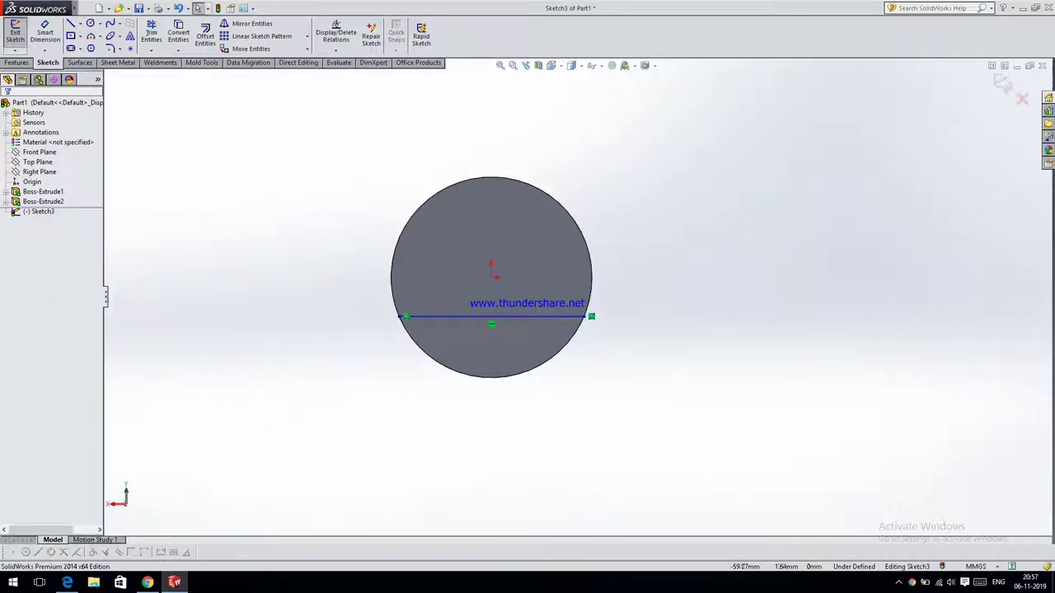
{"action": "left_click", "coordinate": [44, 33]}
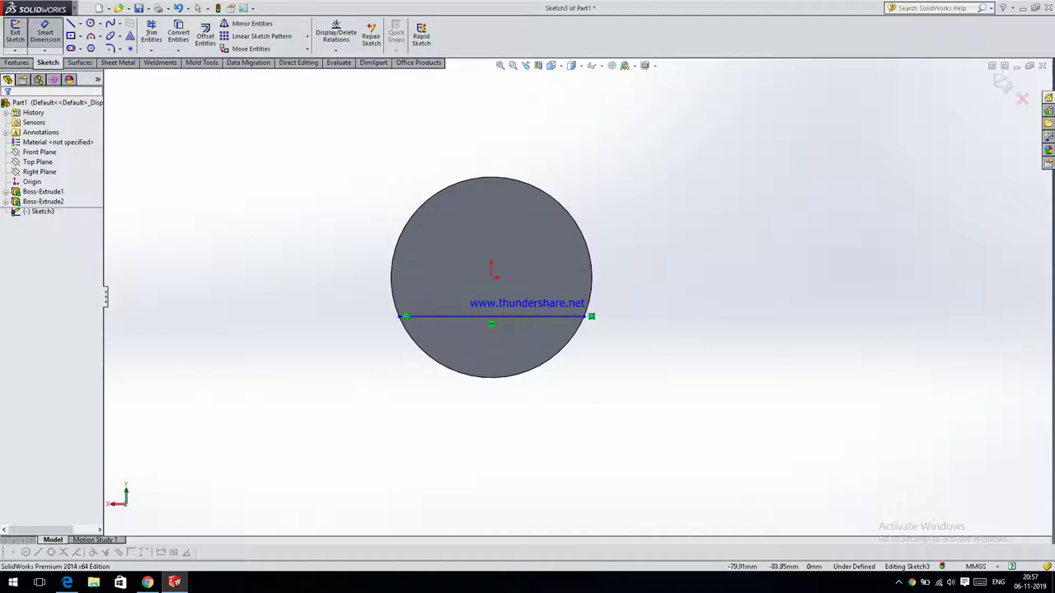
{"action": "left_click", "coordinate": [67, 582]}
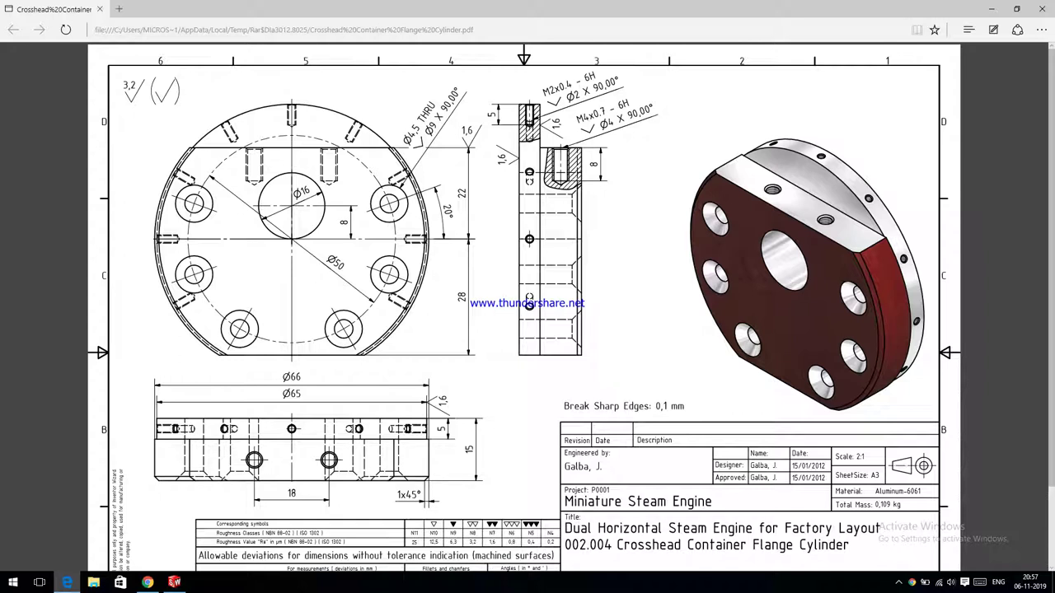
Dimension the horizontal line 28 mm below the circle's centre
{"action": "key", "text": "alt+Tab"}
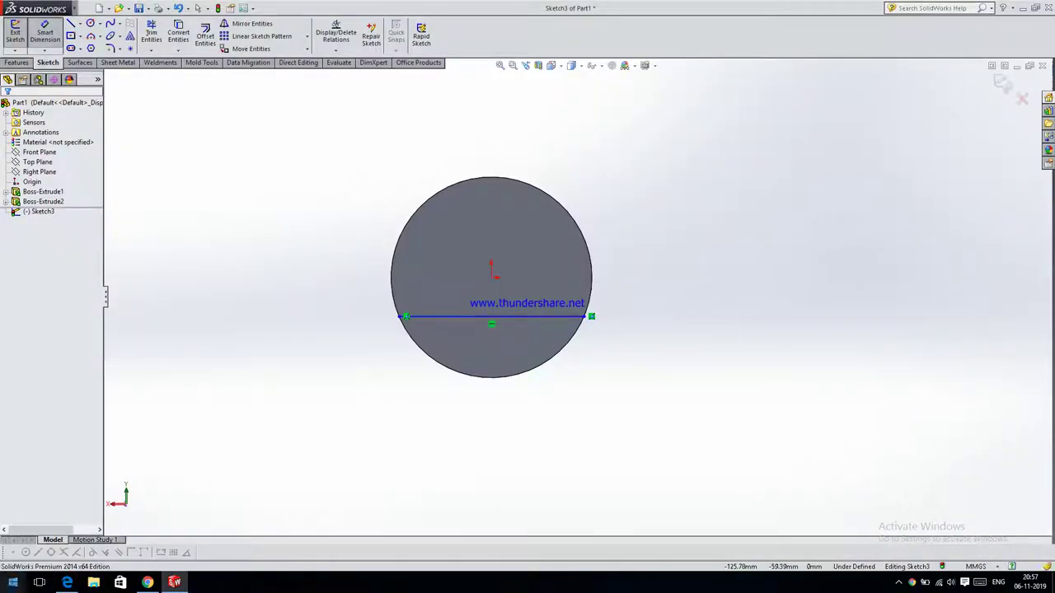
{"action": "left_click", "coordinate": [66, 581]}
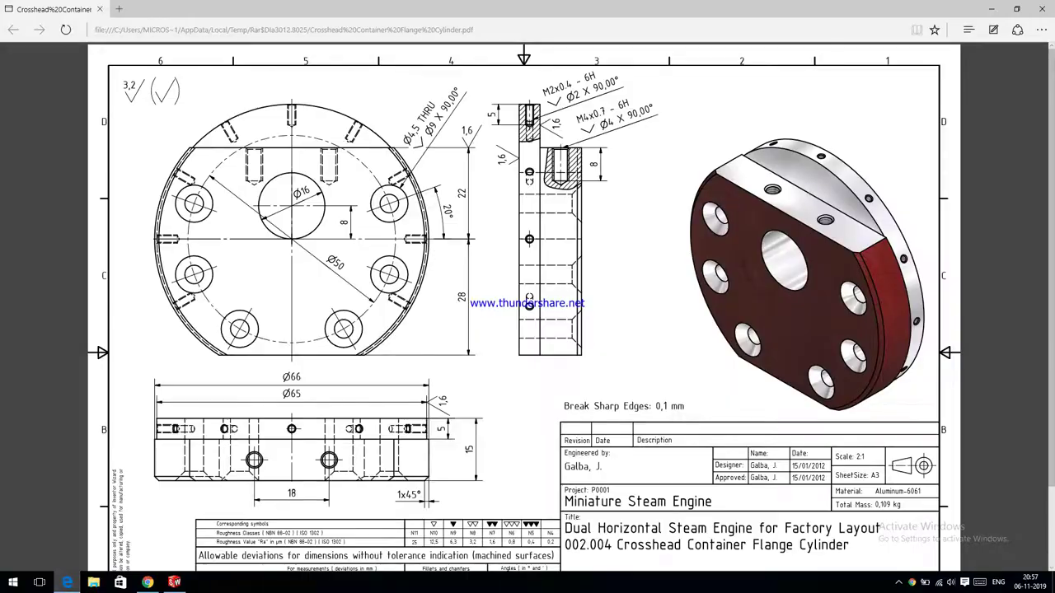
{"action": "key", "text": "alt+Tab"}
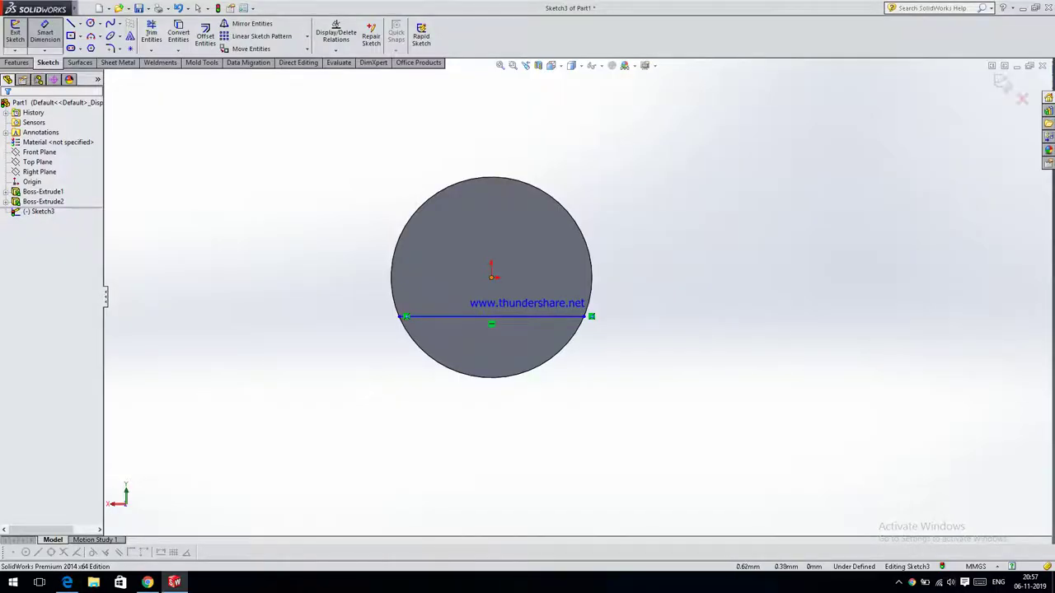
{"action": "left_click", "coordinate": [527, 316]}
{"action": "left_click", "coordinate": [622, 297]}
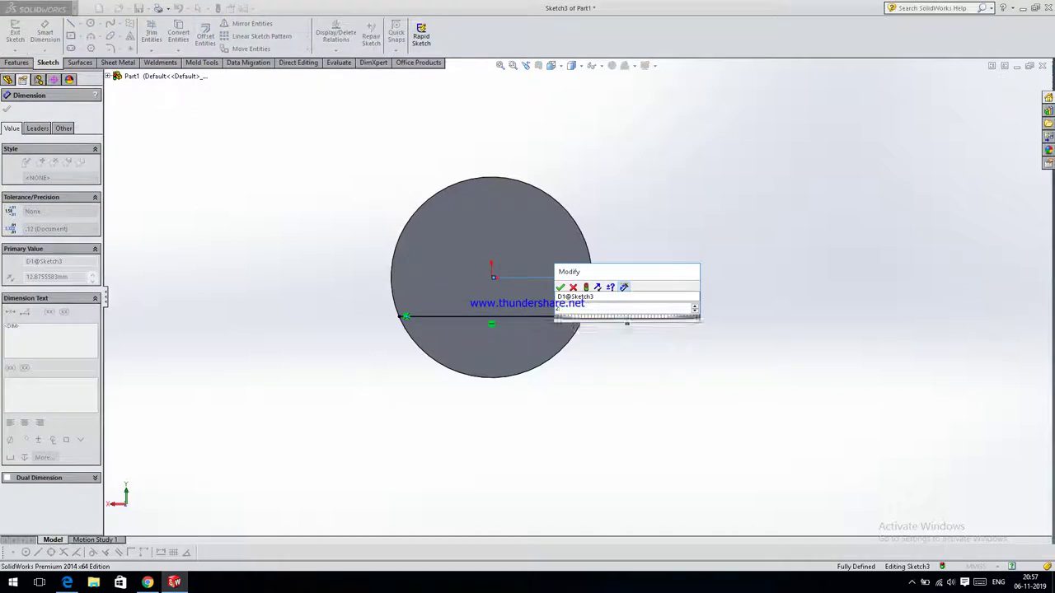
{"action": "key", "text": "Return"}
{"action": "key", "text": "Return"}
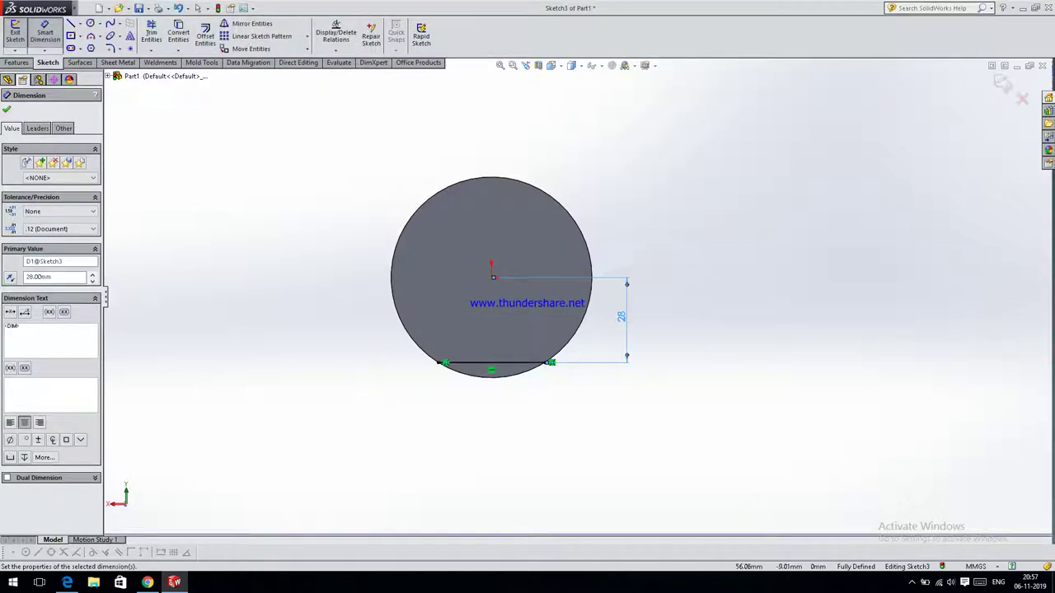
{"action": "left_click", "coordinate": [69, 532]}
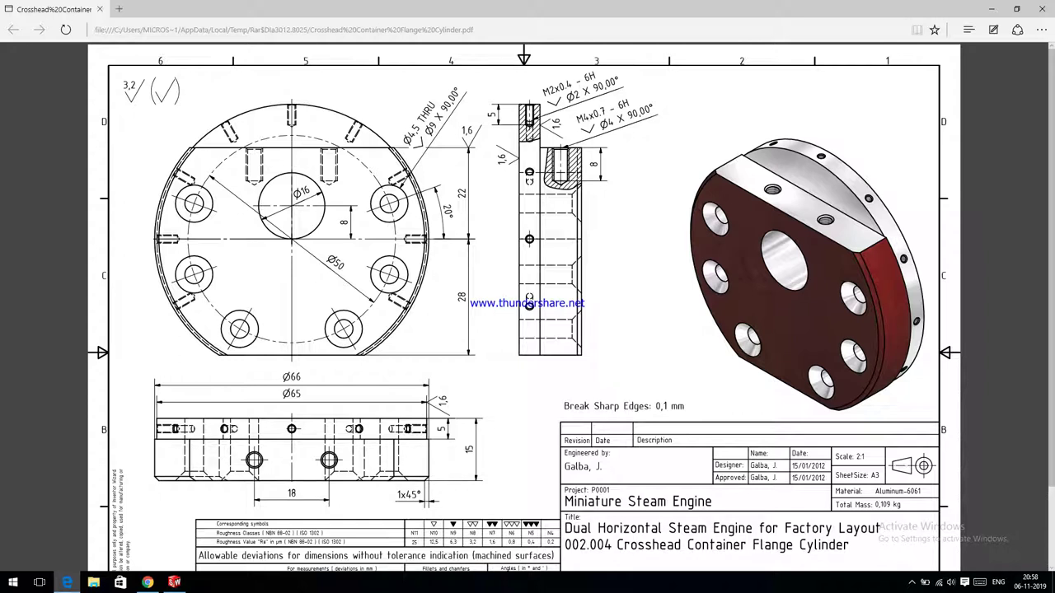
{"action": "key", "text": "alt+Tab"}
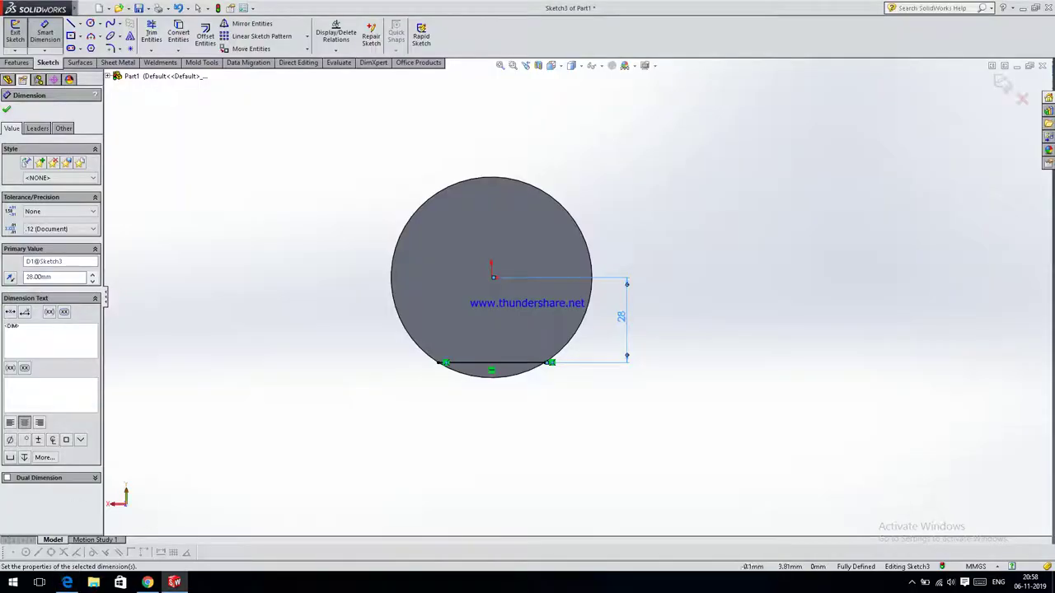
{"action": "left_click", "coordinate": [17, 63]}
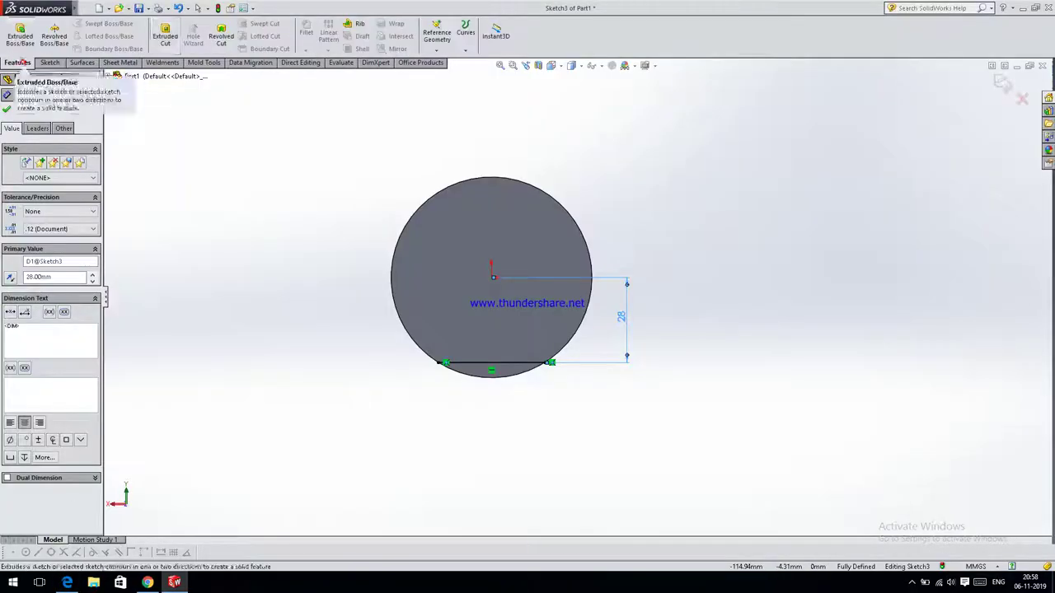
{"action": "left_click", "coordinate": [165, 33]}
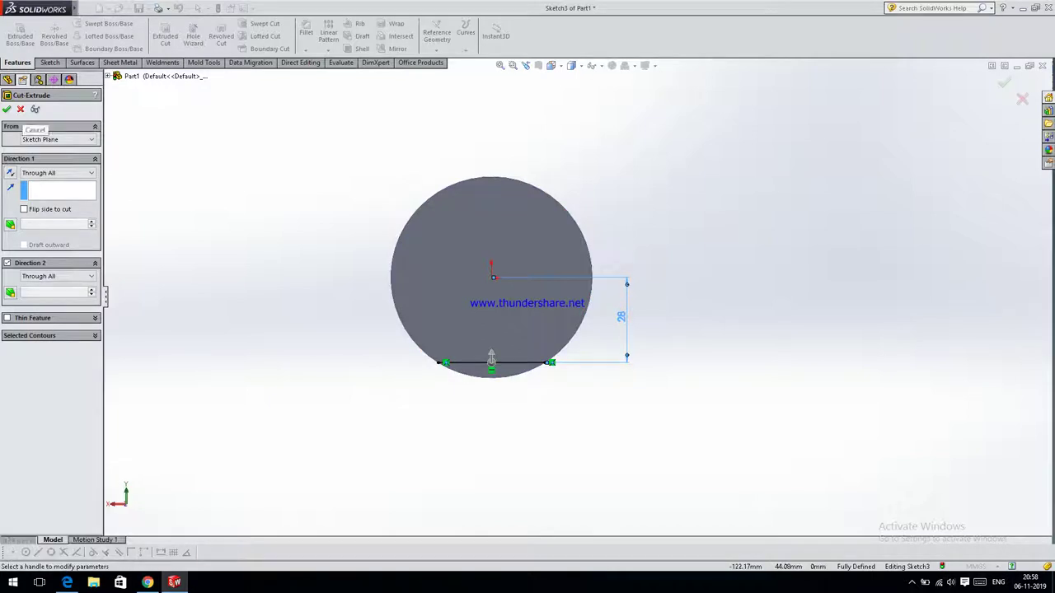
{"action": "left_click", "coordinate": [21, 108]}
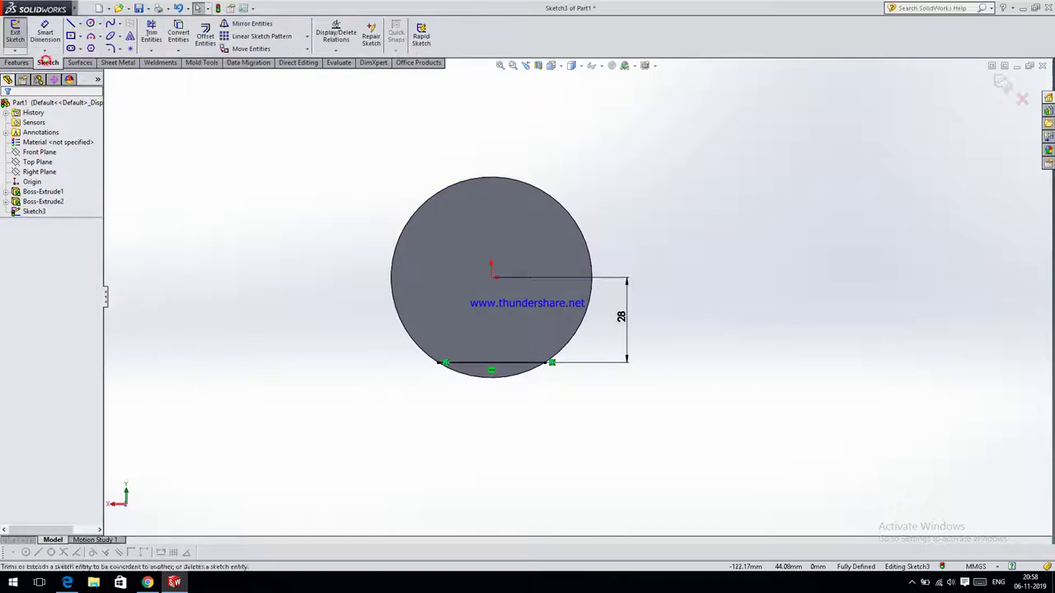
Convert the disc's circular outer edge into Sketch3
{"action": "left_click", "coordinate": [181, 34]}
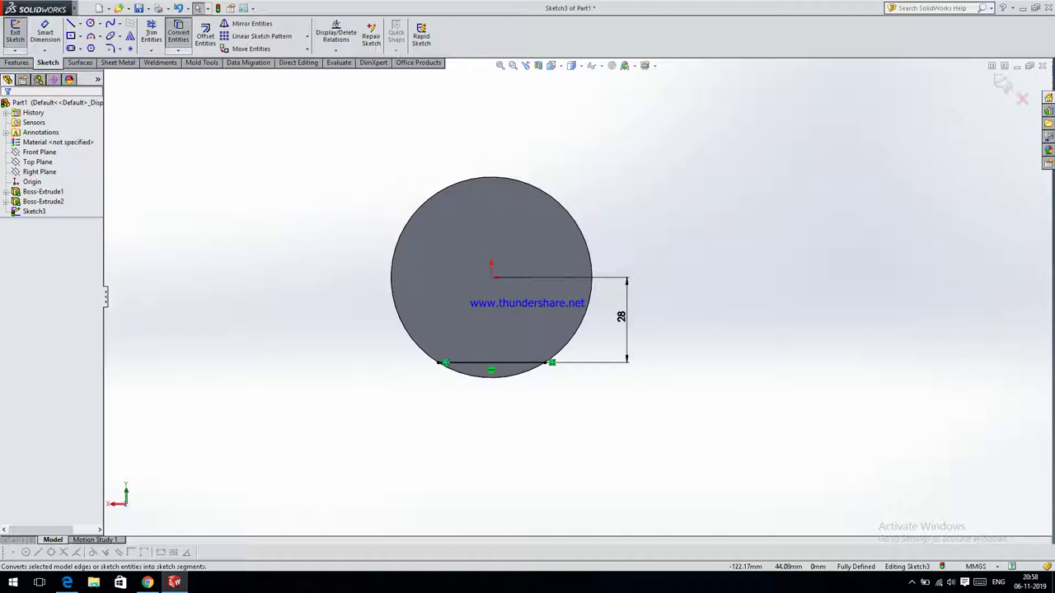
{"action": "left_click", "coordinate": [178, 35]}
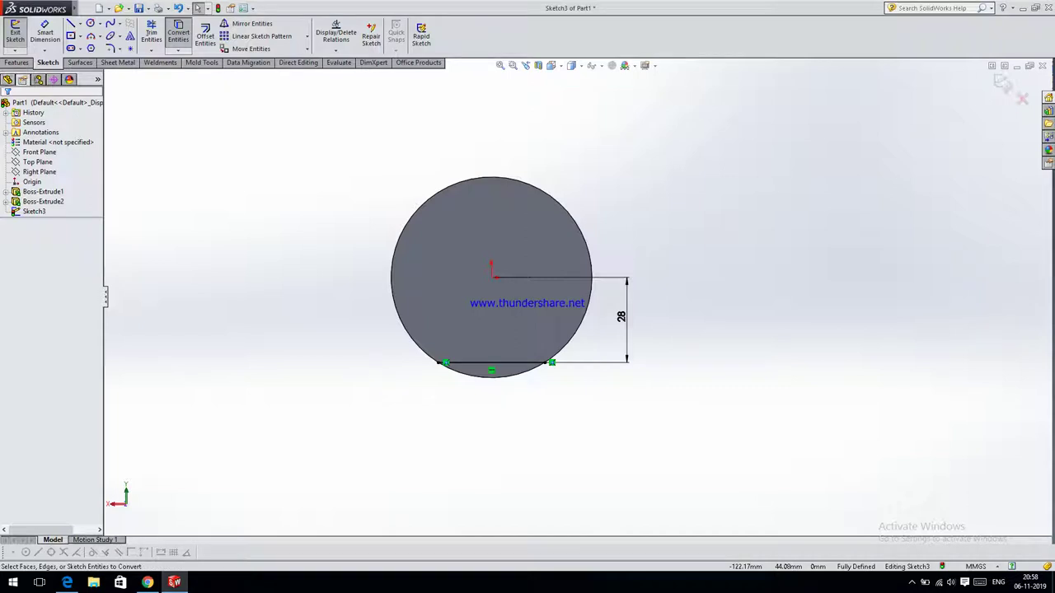
{"action": "scroll", "coordinate": [581, 297], "scroll_direction": "up", "scroll_amount": 1}
{"action": "left_click", "coordinate": [435, 239]}
{"action": "left_click", "coordinate": [6, 109]}
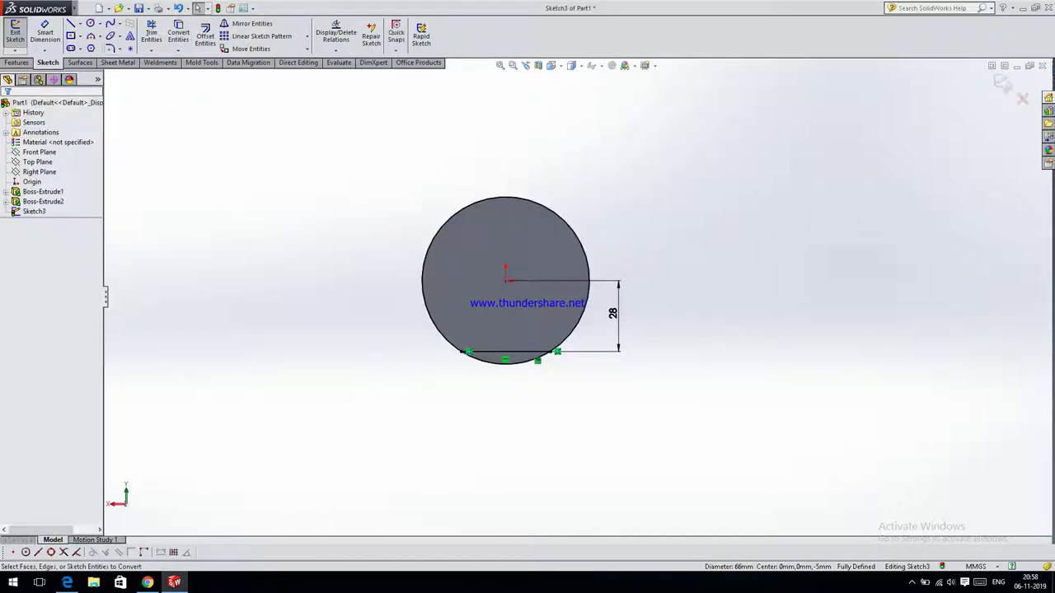
Try Trim Entities on the sketch, then check the reference drawing
{"action": "left_click", "coordinate": [151, 33]}
{"action": "left_click_drag", "start_coordinate": [412, 196], "coordinate": [425, 207]}
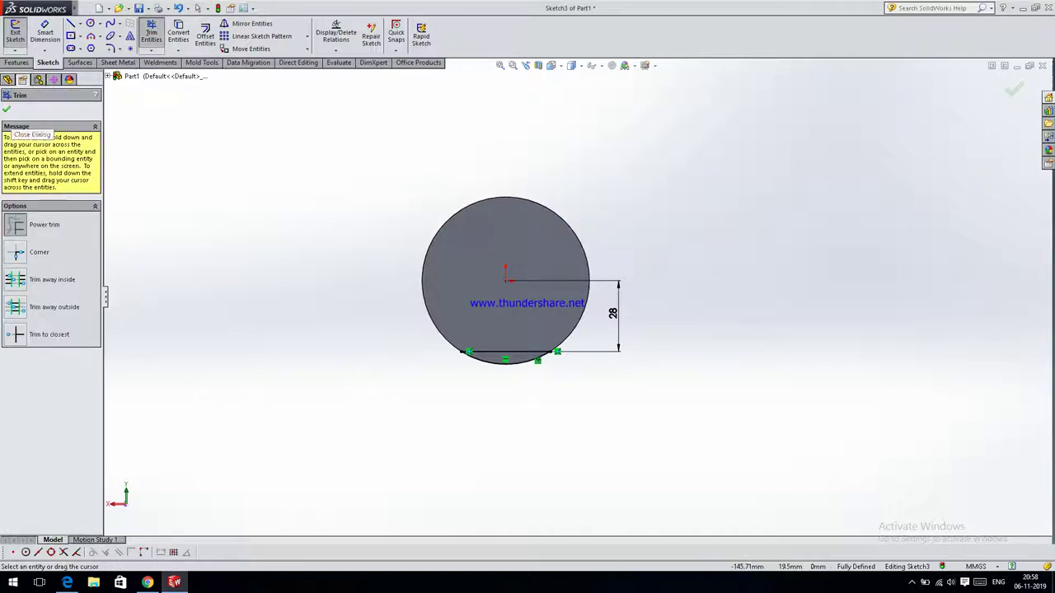
{"action": "left_click", "coordinate": [7, 109]}
{"action": "key", "text": "alt+Tab"}
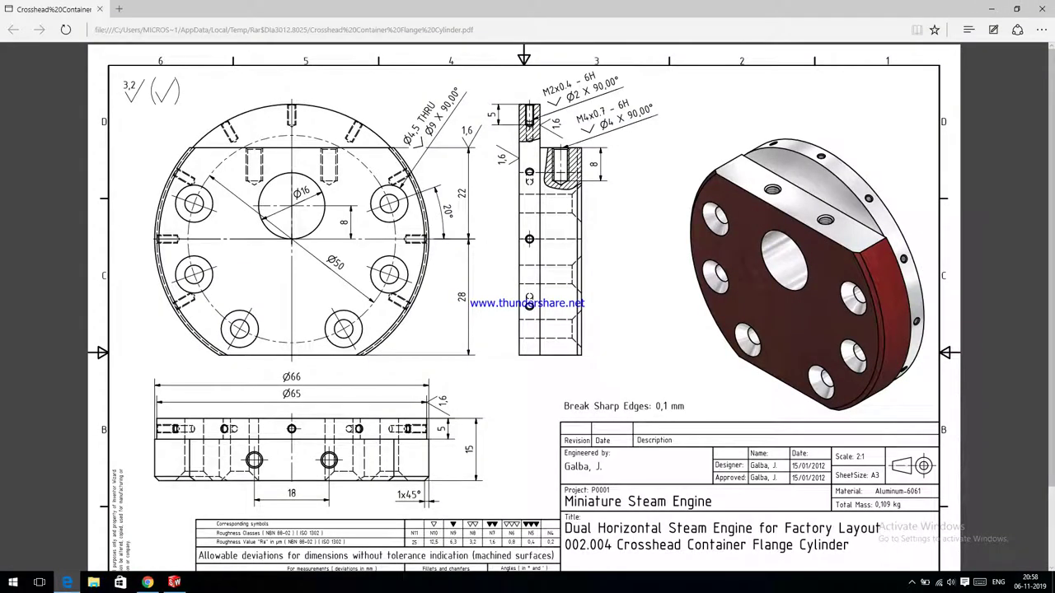
{"action": "key", "text": "alt+Tab"}
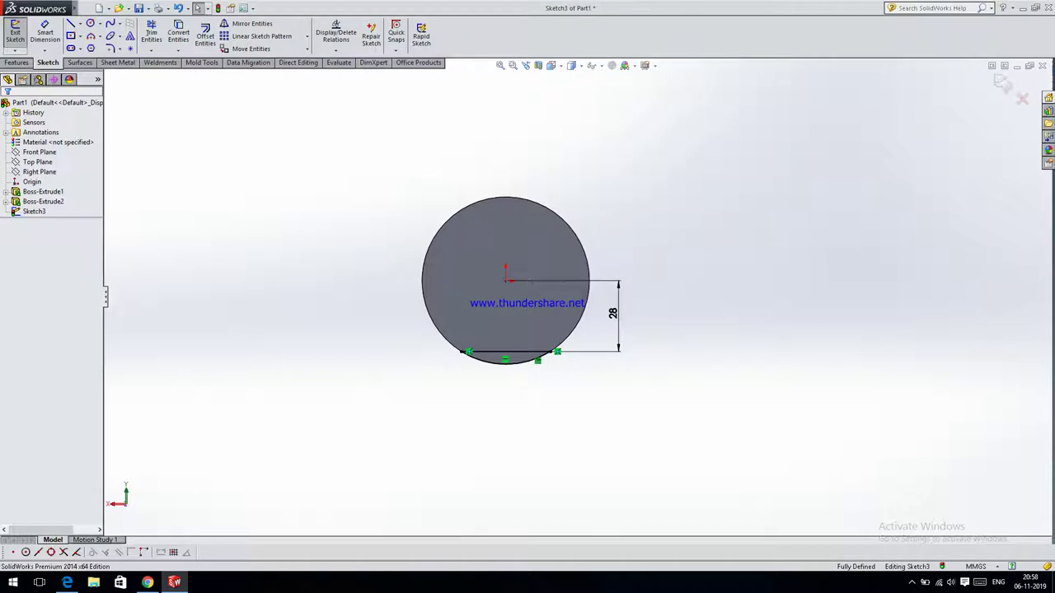
{"action": "left_click", "coordinate": [82, 8]}
Cut-extrude the sketch 45 mm to flatten the disc's bottom, then view it face-on
{"action": "left_click", "coordinate": [17, 64]}
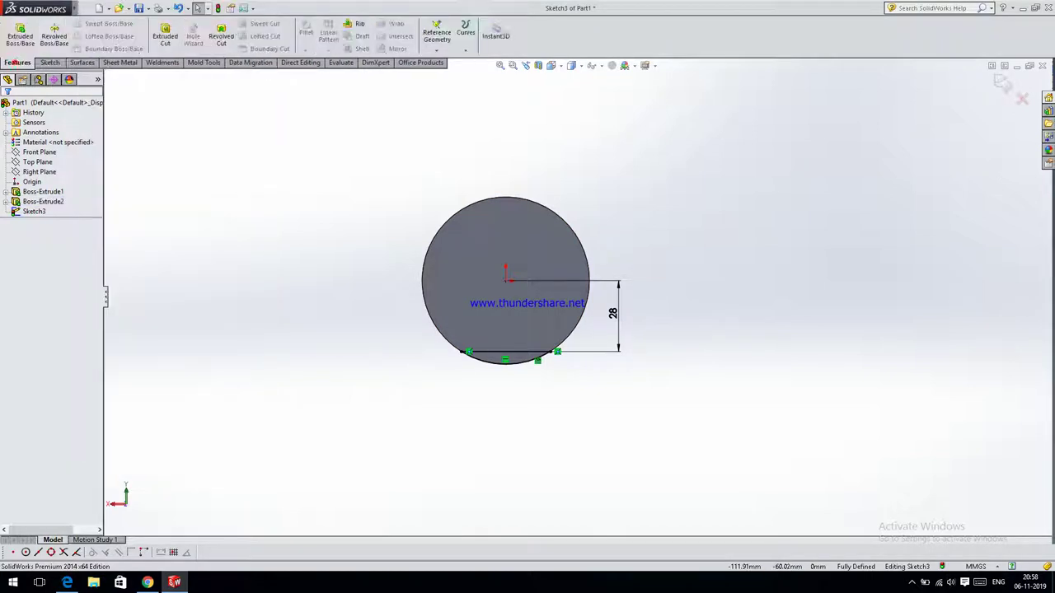
{"action": "left_click", "coordinate": [164, 35]}
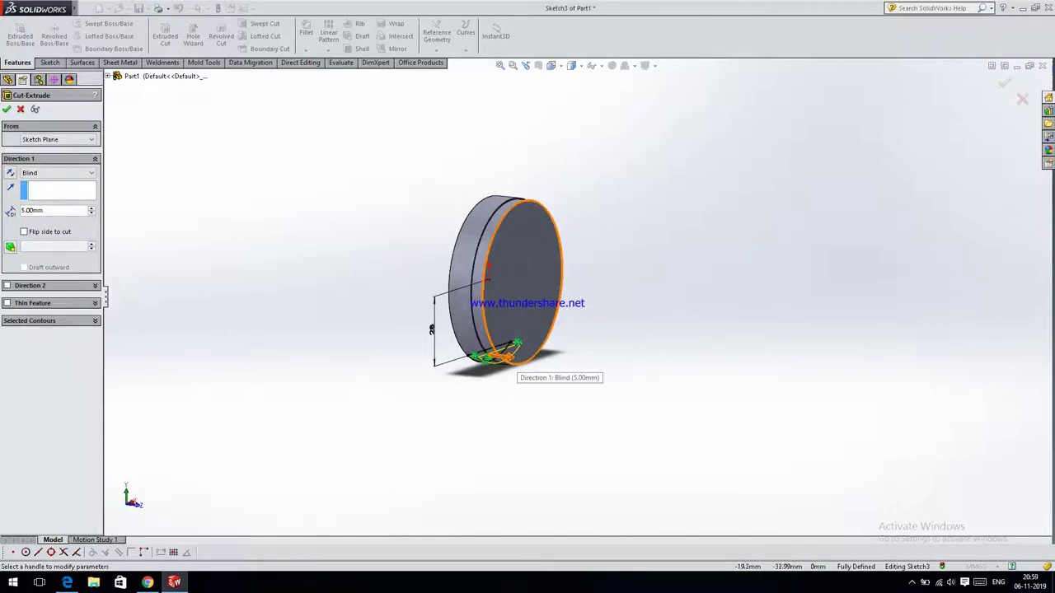
{"action": "left_click_drag", "start_coordinate": [513, 350], "coordinate": [605, 363]}
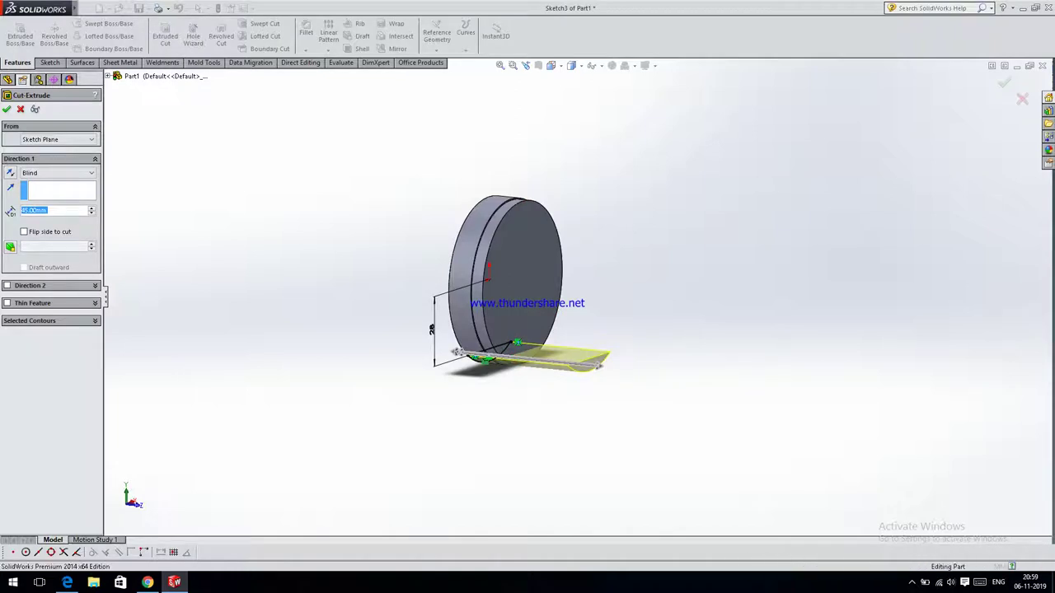
{"action": "key", "text": "Return"}
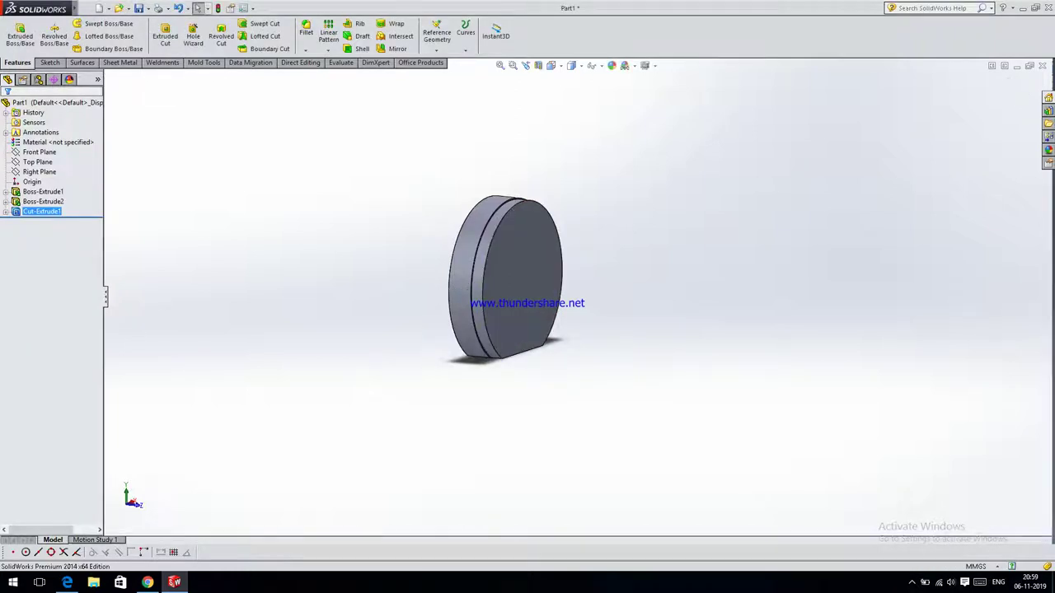
{"action": "scroll", "coordinate": [485, 287], "scroll_direction": "down", "scroll_amount": 5}
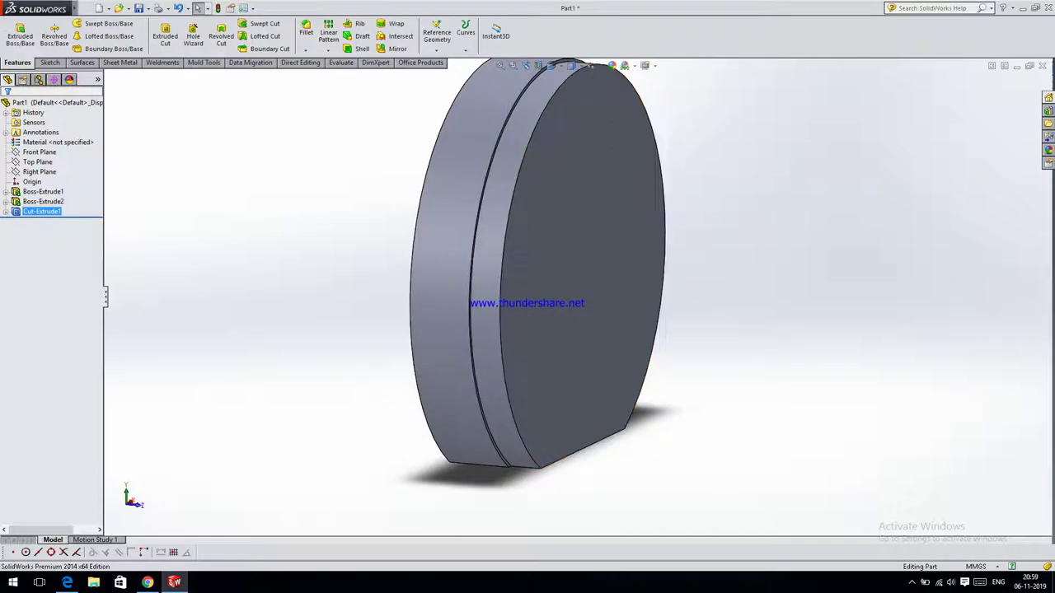
{"action": "key", "text": "ctrl+2"}
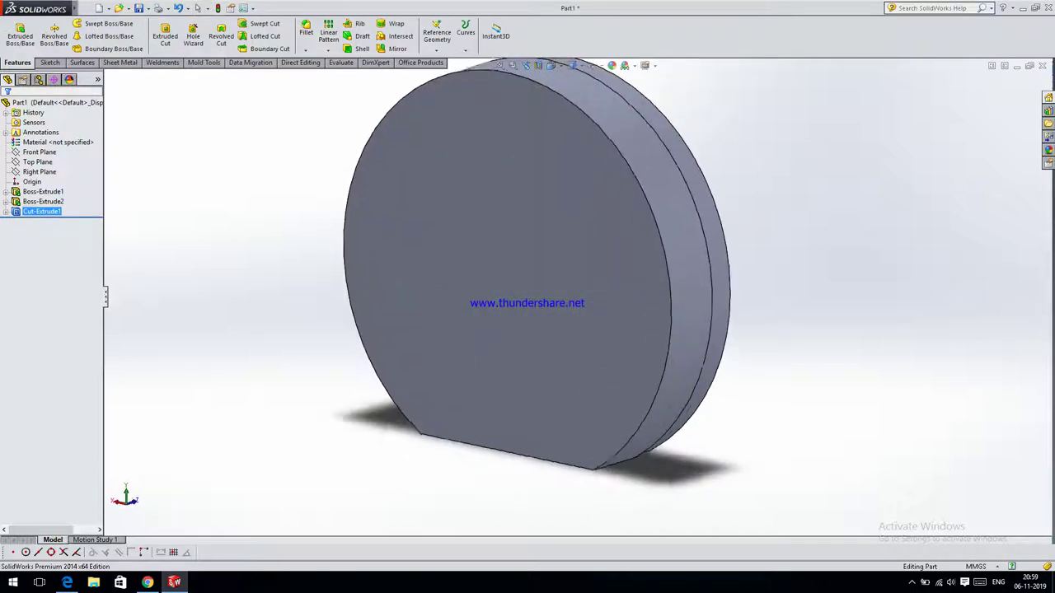
{"action": "scroll", "coordinate": [683, 107], "scroll_direction": "up", "scroll_amount": 1}
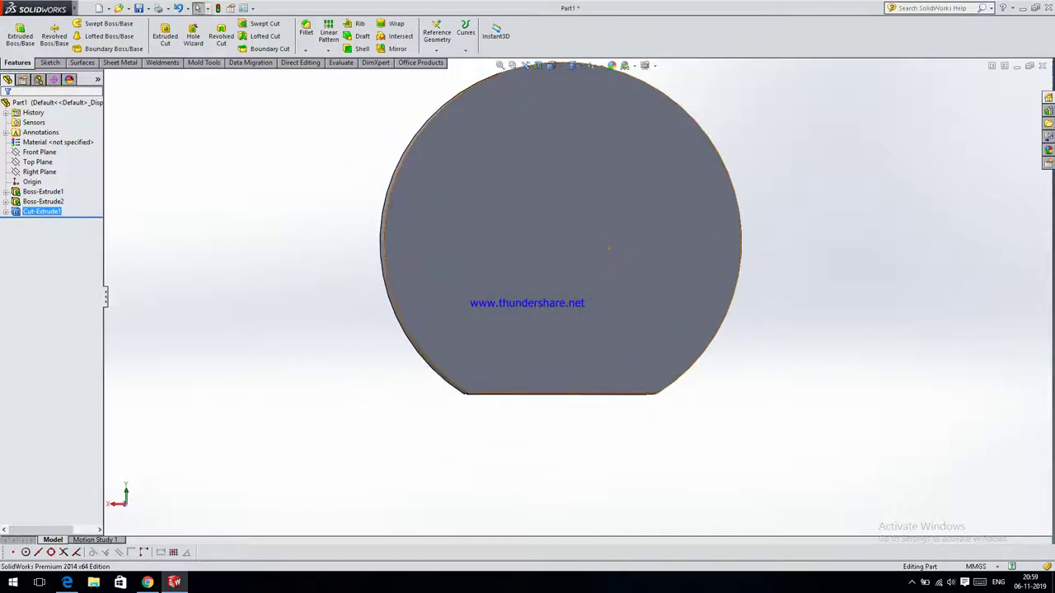
{"action": "left_click", "coordinate": [608, 248]}
Open Sketch4 on the disc's front face, view it Normal To, and check the drawing
{"action": "left_click", "coordinate": [600, 197]}
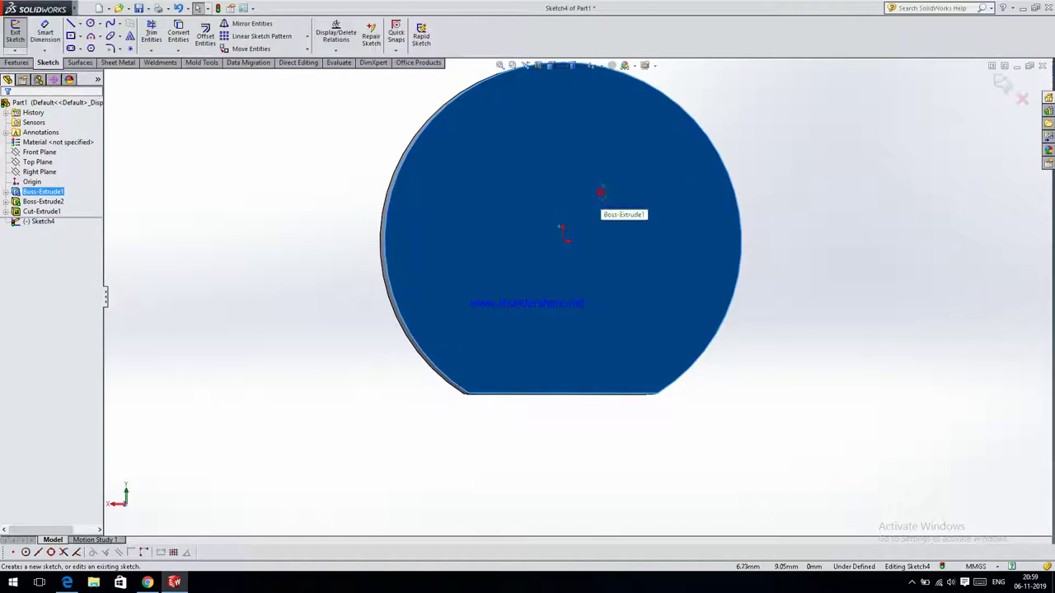
{"action": "left_click", "coordinate": [554, 65]}
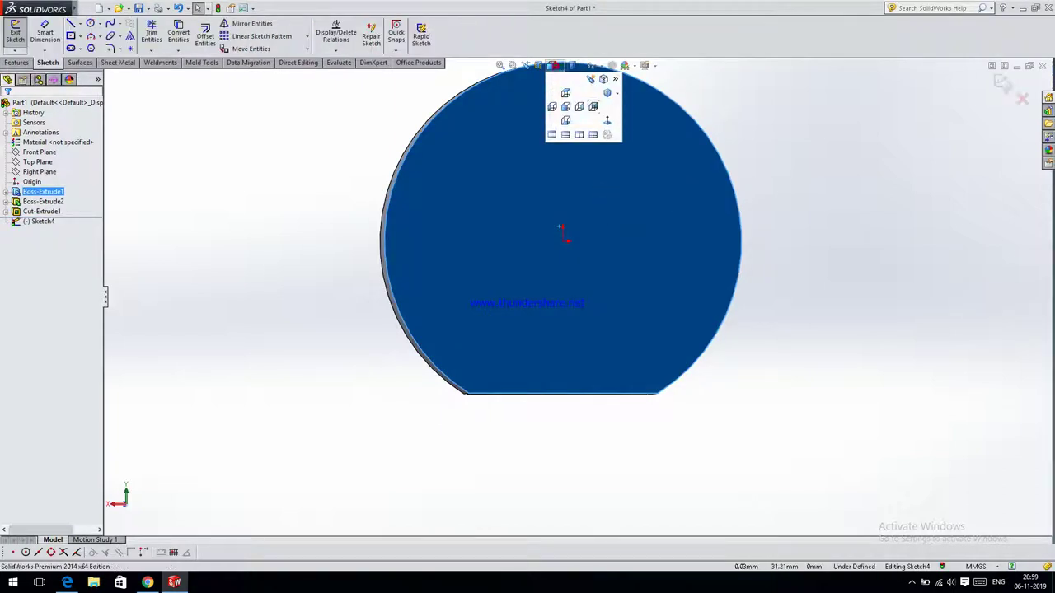
{"action": "left_click", "coordinate": [603, 79]}
{"action": "key", "text": "z"}
{"action": "left_click", "coordinate": [67, 581]}
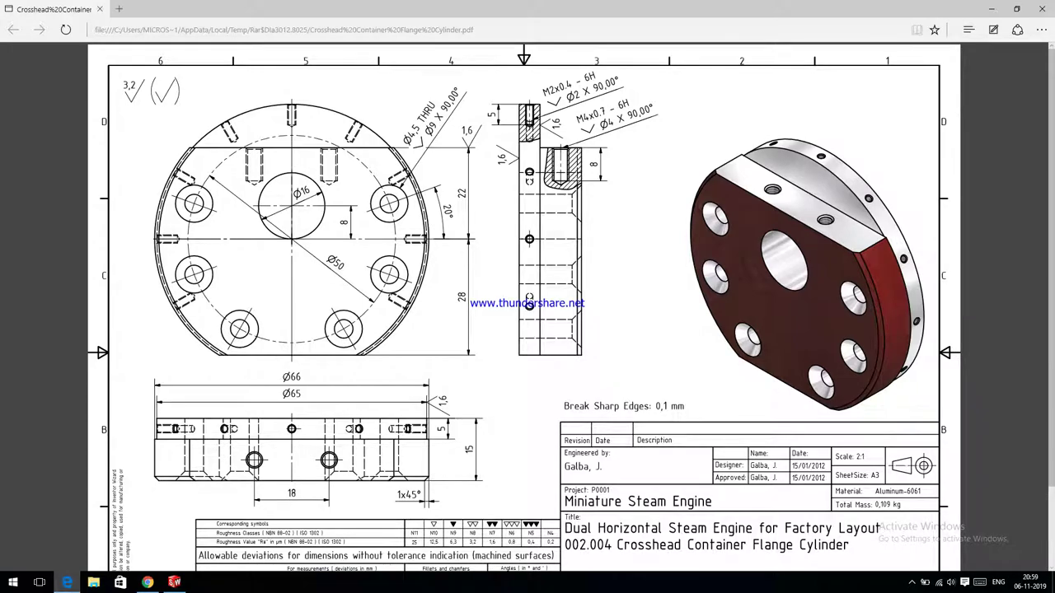
{"action": "left_click", "coordinate": [67, 582]}
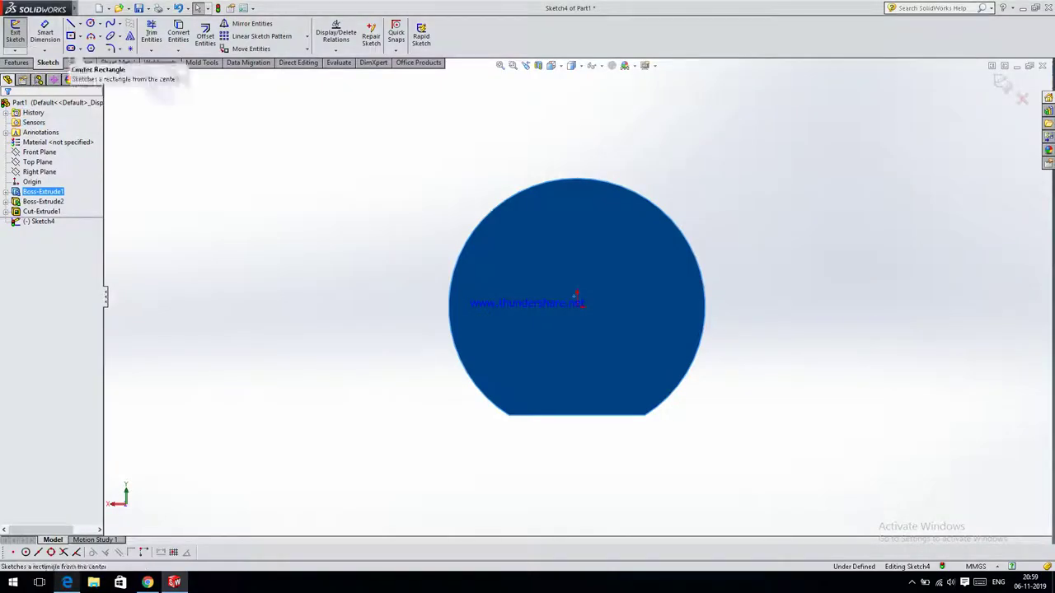
Draw a horizontal line about 56.25 mm long across the disc above its centre
{"action": "left_click", "coordinate": [73, 23]}
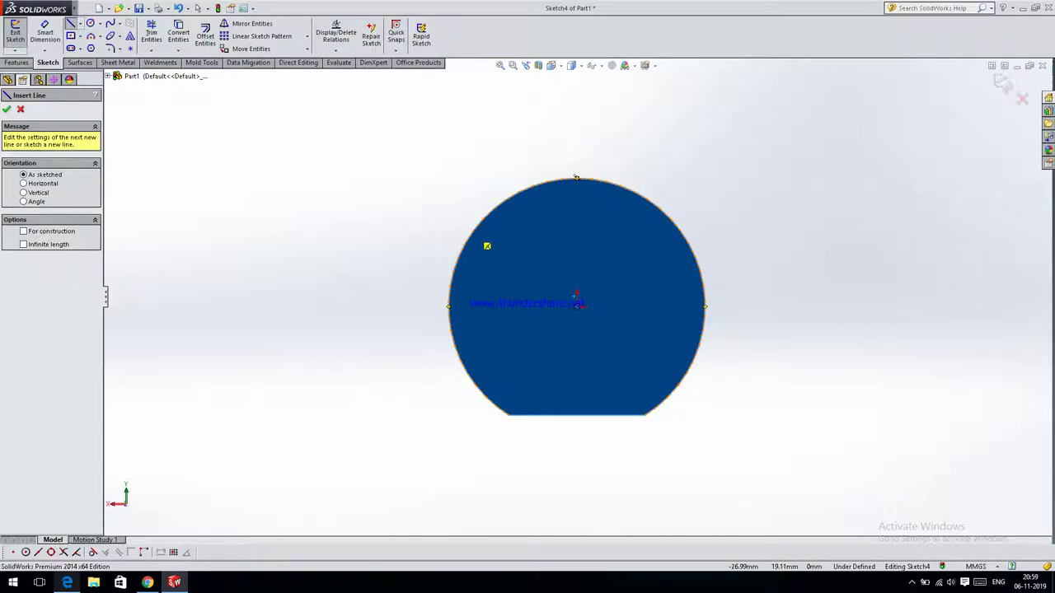
{"action": "left_click", "coordinate": [468, 239]}
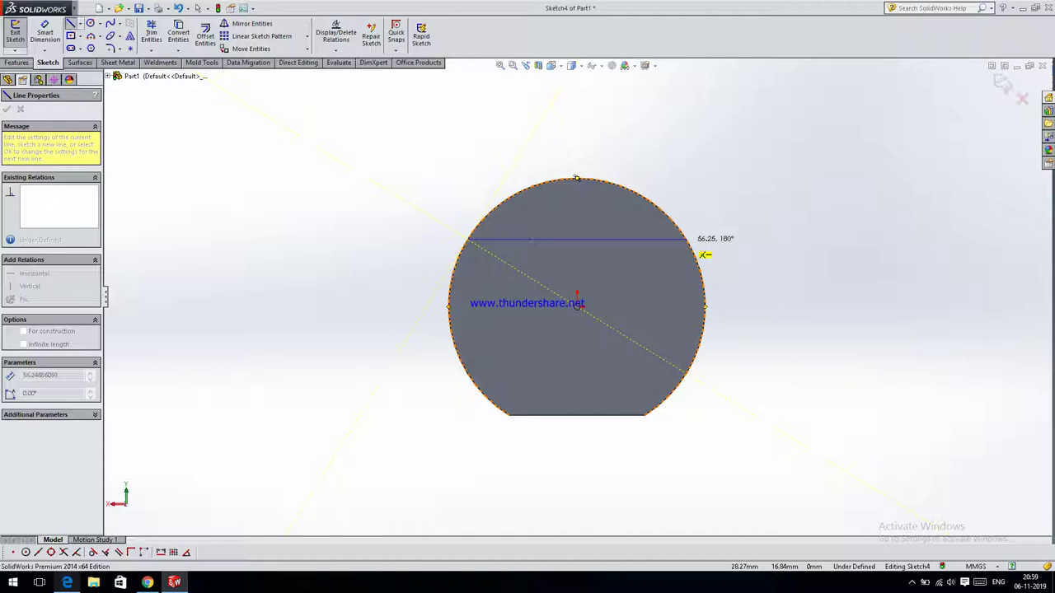
{"action": "left_click", "coordinate": [685, 240]}
{"action": "key", "text": "Escape"}
{"action": "key", "text": "Escape"}
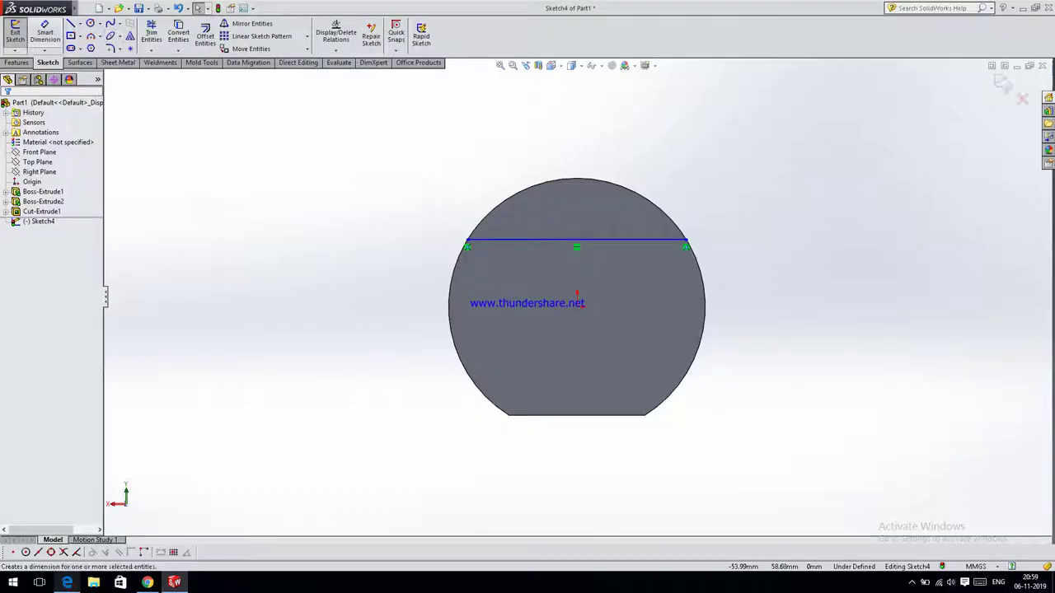
{"action": "left_click", "coordinate": [45, 33]}
Dimension the horizontal line 22 mm above the disc centre
{"action": "left_click", "coordinate": [483, 240]}
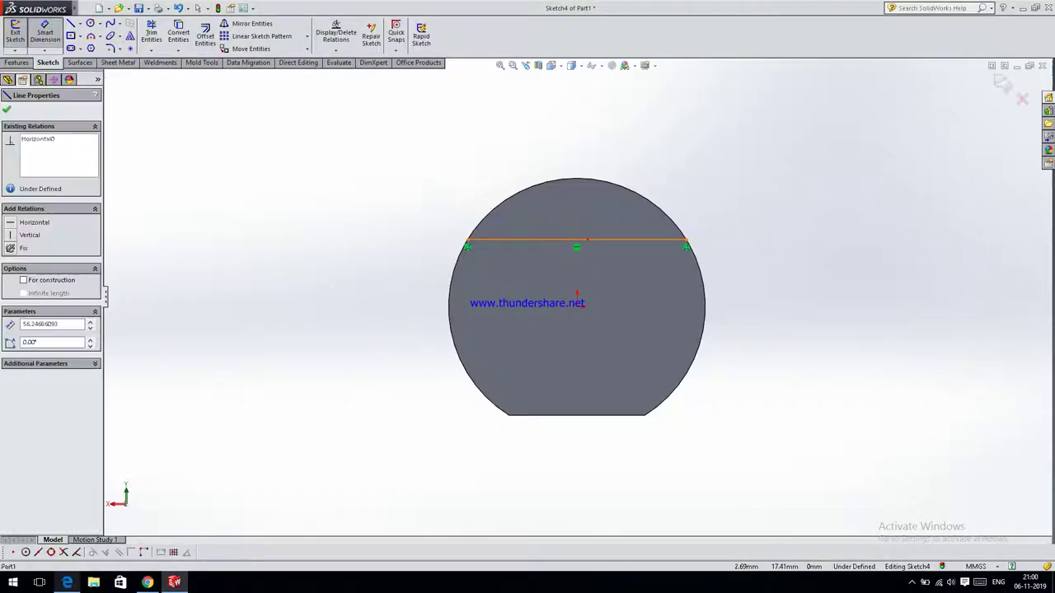
{"action": "left_click", "coordinate": [576, 300]}
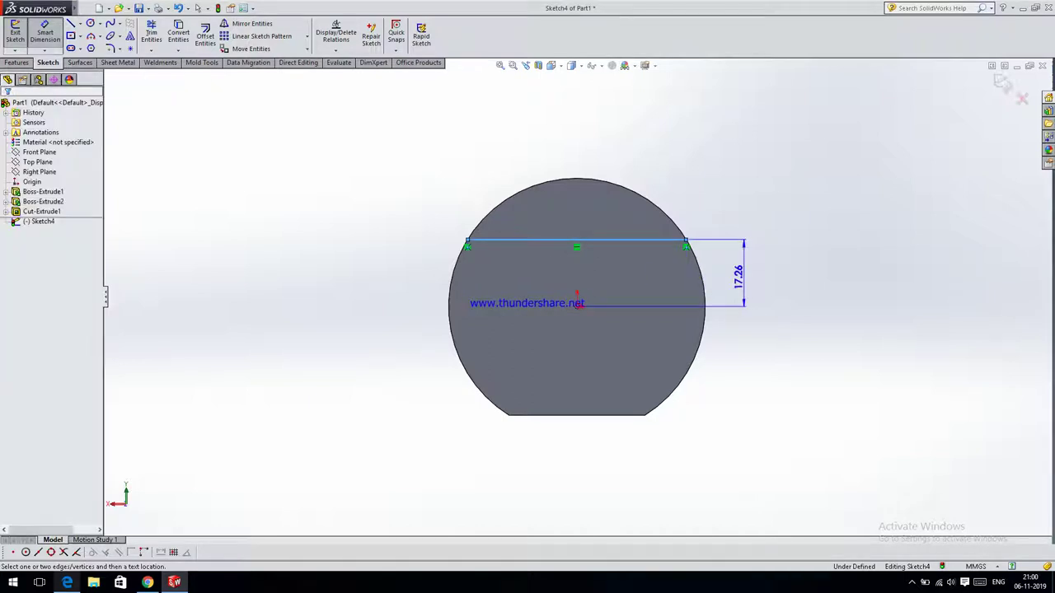
{"action": "left_click", "coordinate": [750, 277]}
{"action": "type", "text": "17.26478088"}
{"action": "key", "text": "Return"}
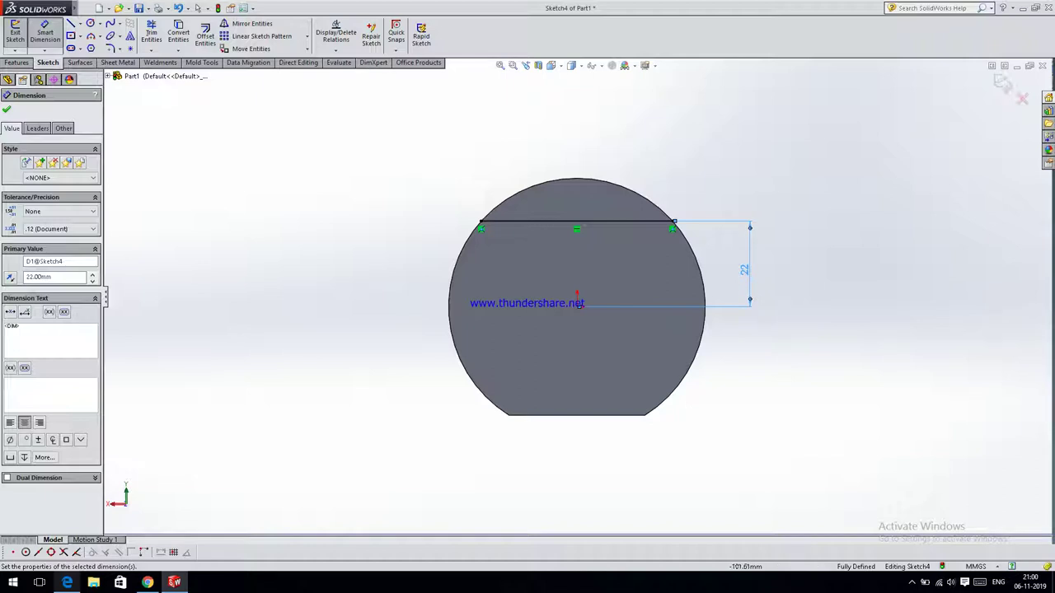
Convert the disc's outer circular edge into Sketch4, leaving Trim Entities unused
{"action": "left_click", "coordinate": [178, 35]}
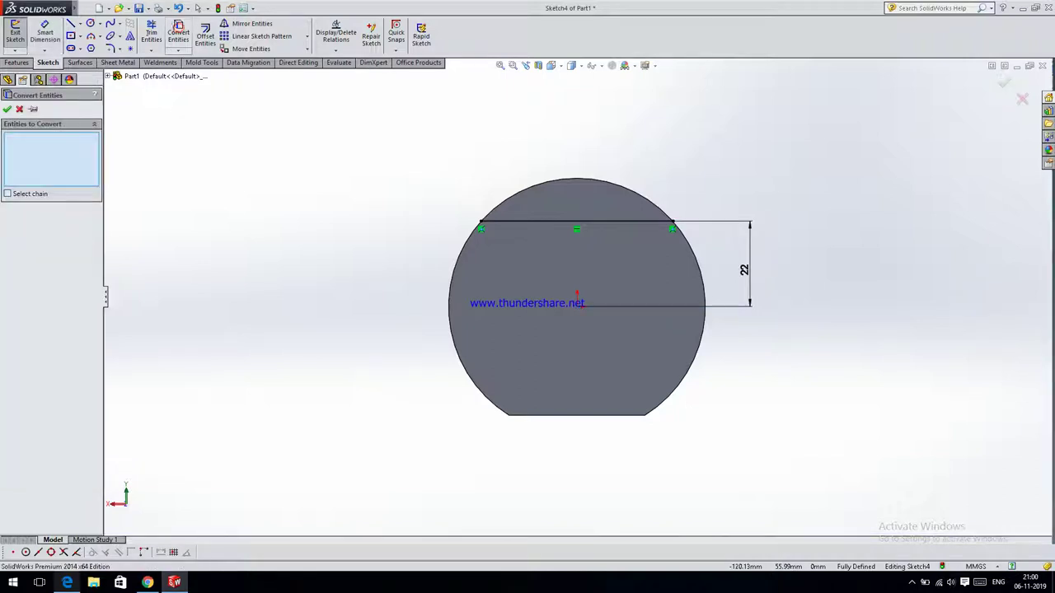
{"action": "left_click", "coordinate": [525, 180]}
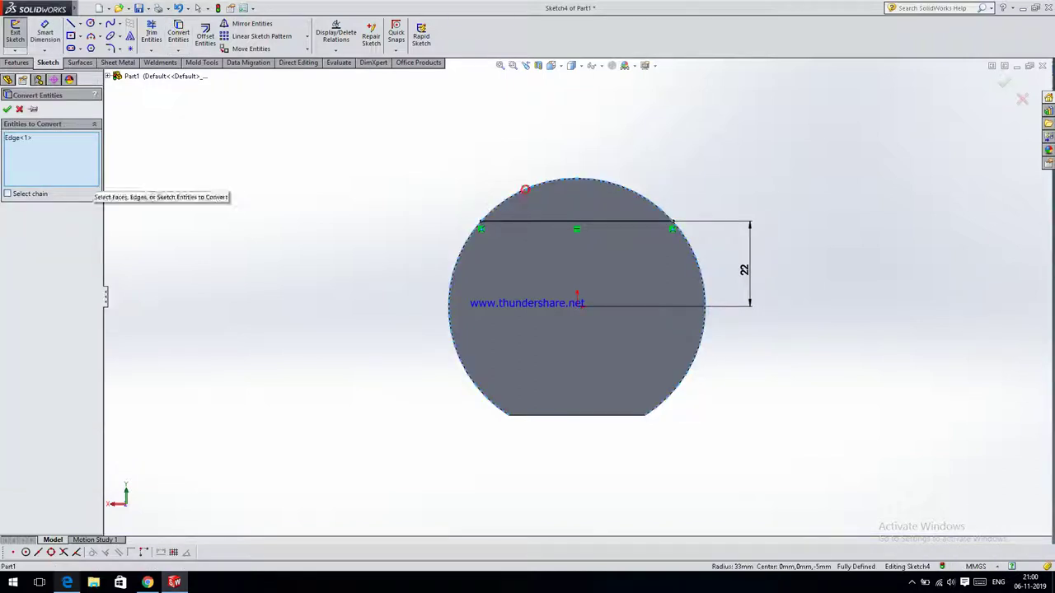
{"action": "left_click", "coordinate": [8, 108]}
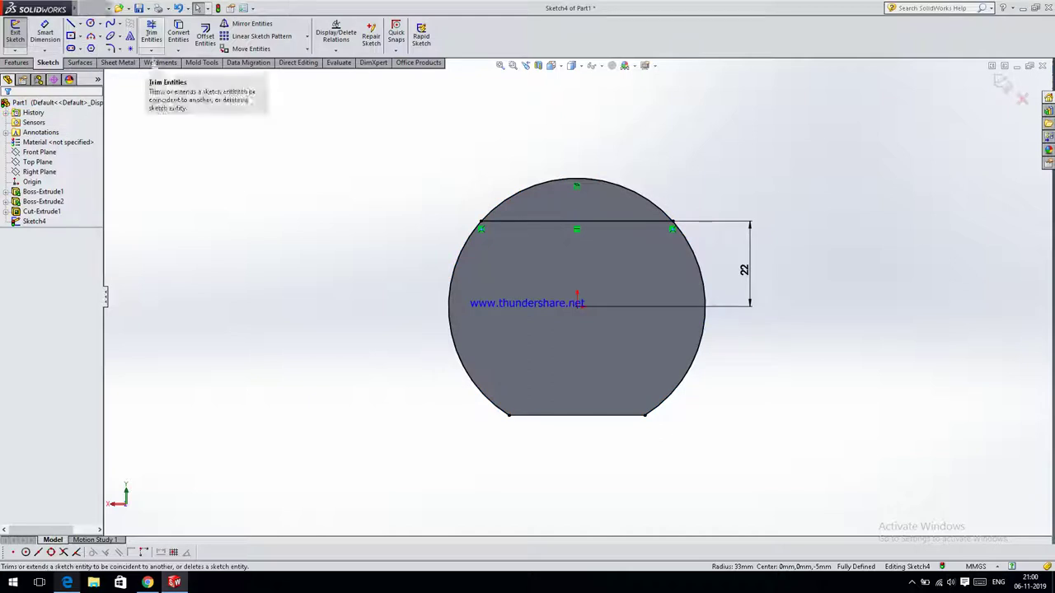
{"action": "left_click", "coordinate": [151, 33]}
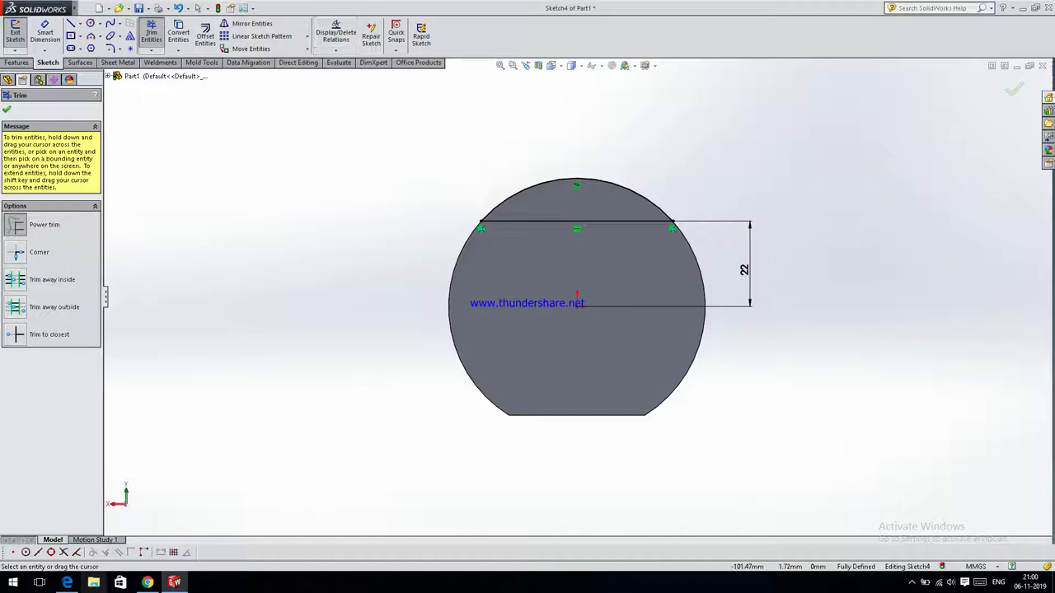
{"action": "left_click", "coordinate": [6, 108]}
{"action": "left_click", "coordinate": [16, 63]}
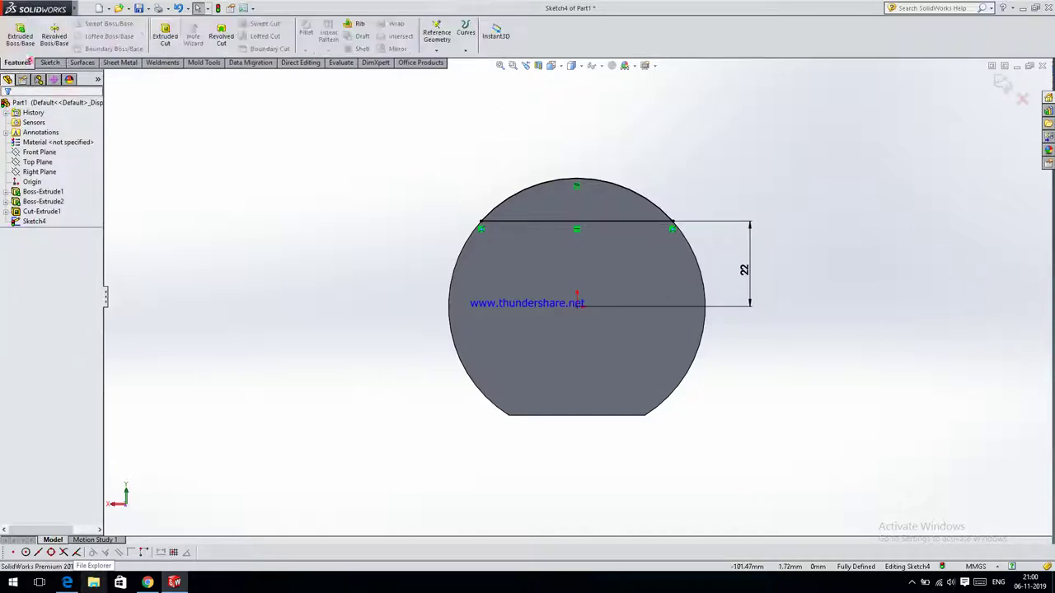
Try an extruded cut through the top circular segment, then undo it
{"action": "left_click", "coordinate": [165, 34]}
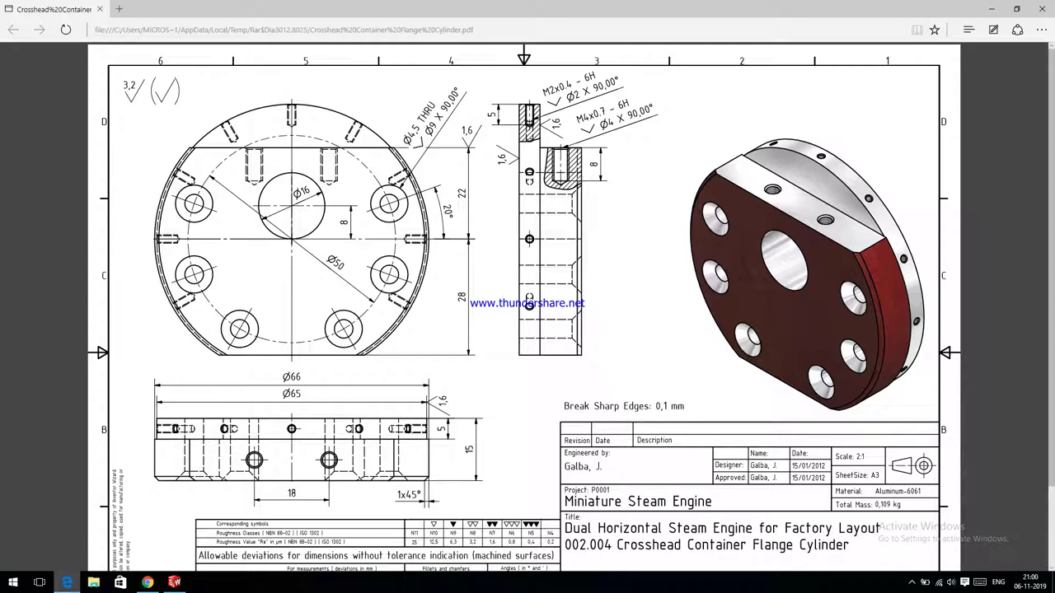
{"action": "key", "text": "alt+Tab"}
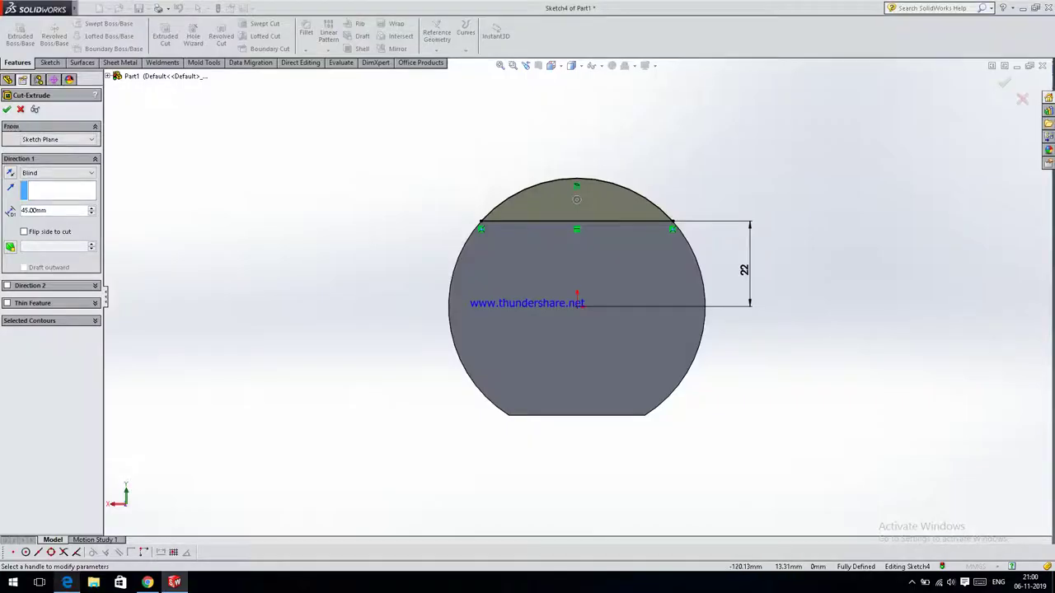
{"action": "left_click", "coordinate": [7, 109]}
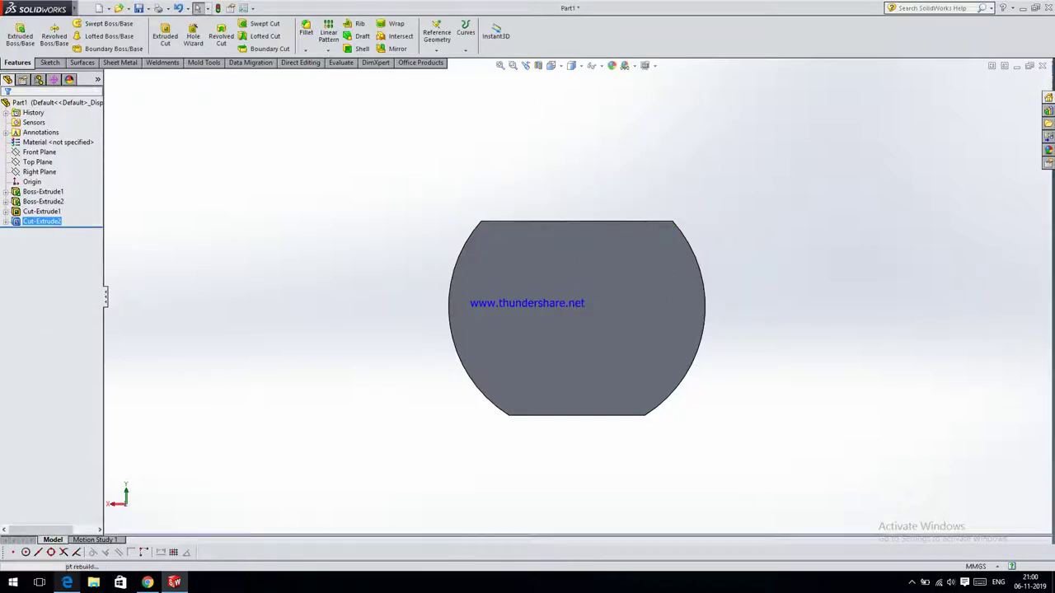
{"action": "key", "text": "ctrl+z"}
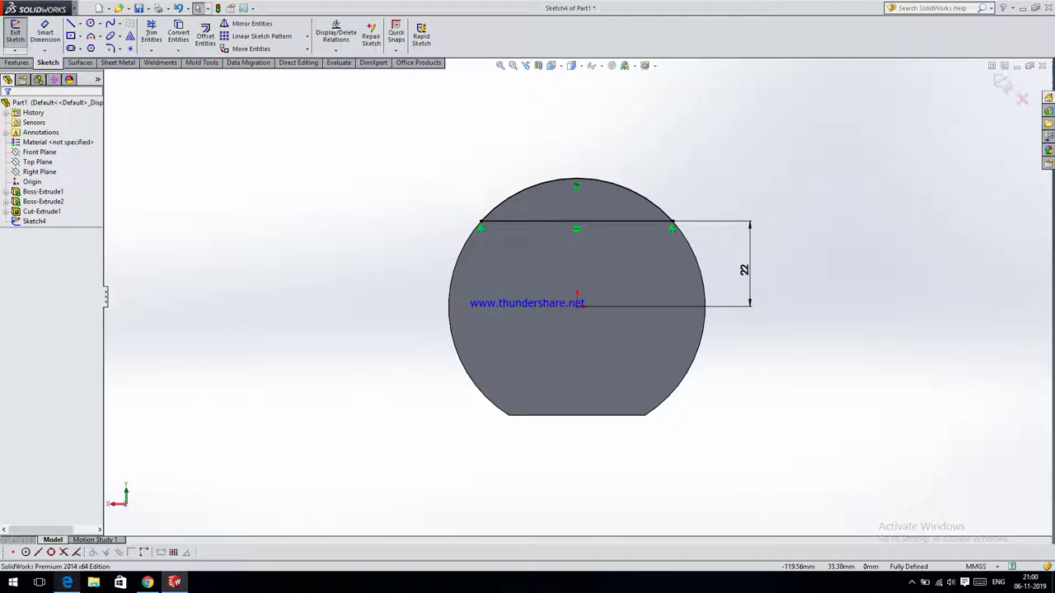
Reapply the extruded cut with a 10 mm blind depth and orbit to inspect it
{"action": "left_click", "coordinate": [17, 63]}
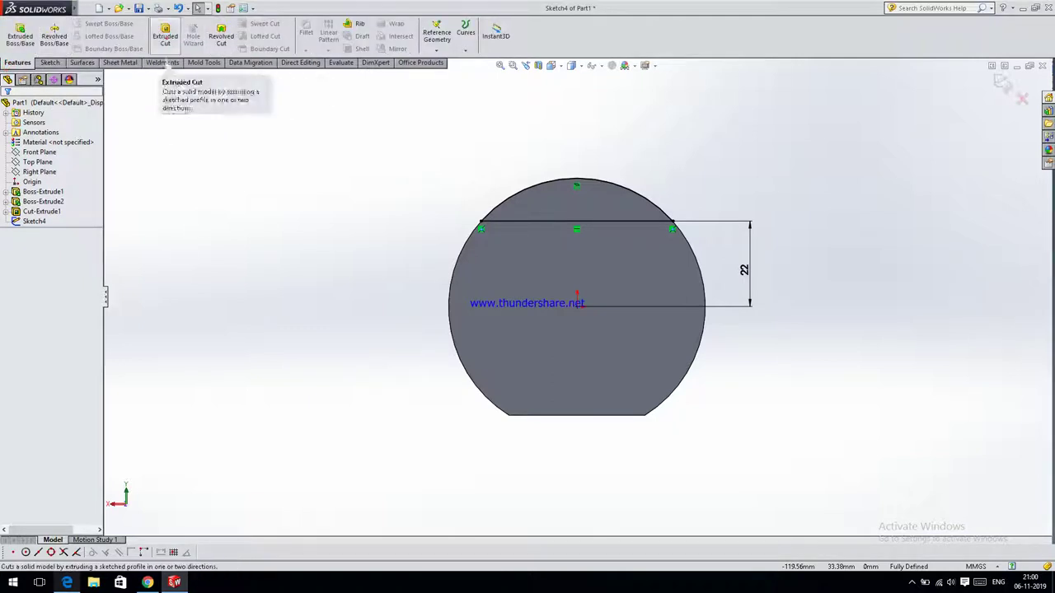
{"action": "left_click", "coordinate": [166, 37]}
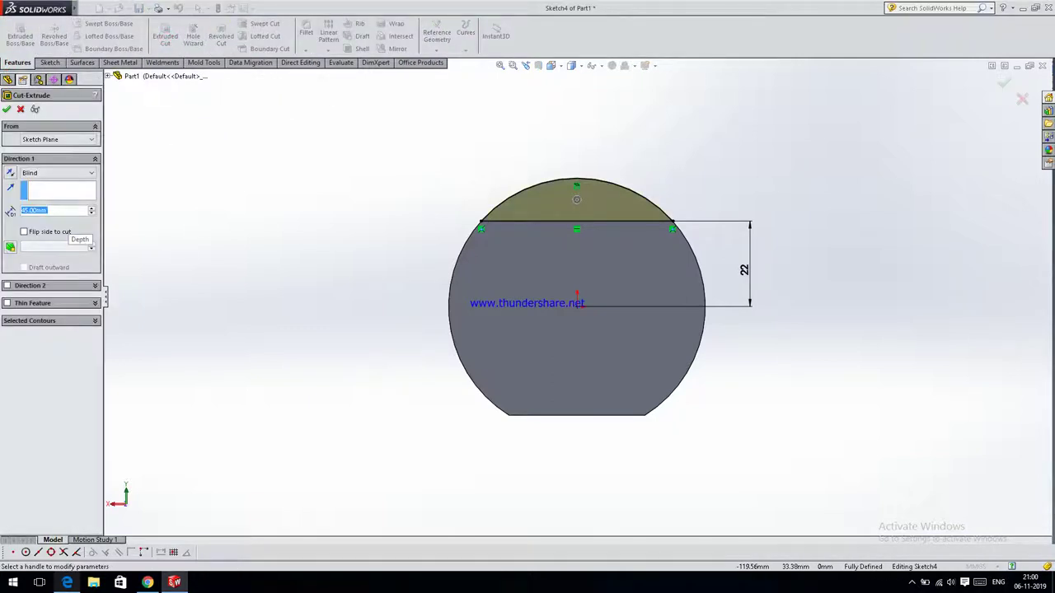
{"action": "type", "text": "10"}
{"action": "key", "text": "Return"}
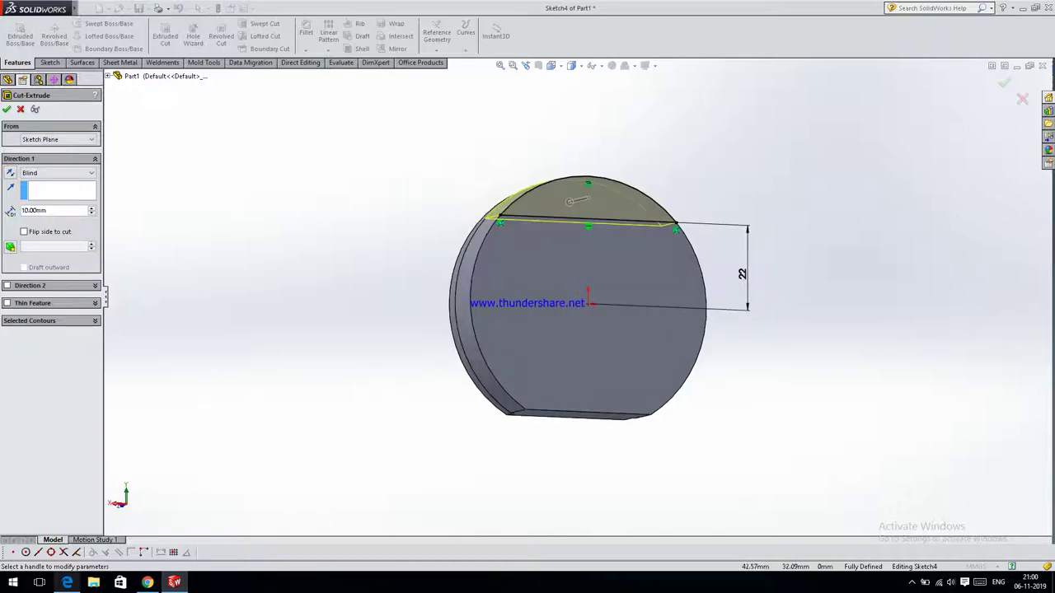
{"action": "middle_click_drag", "start_coordinate": [626, 329], "coordinate": [742, 330]}
{"action": "middle_click_drag", "start_coordinate": [577, 296], "coordinate": [610, 296]}
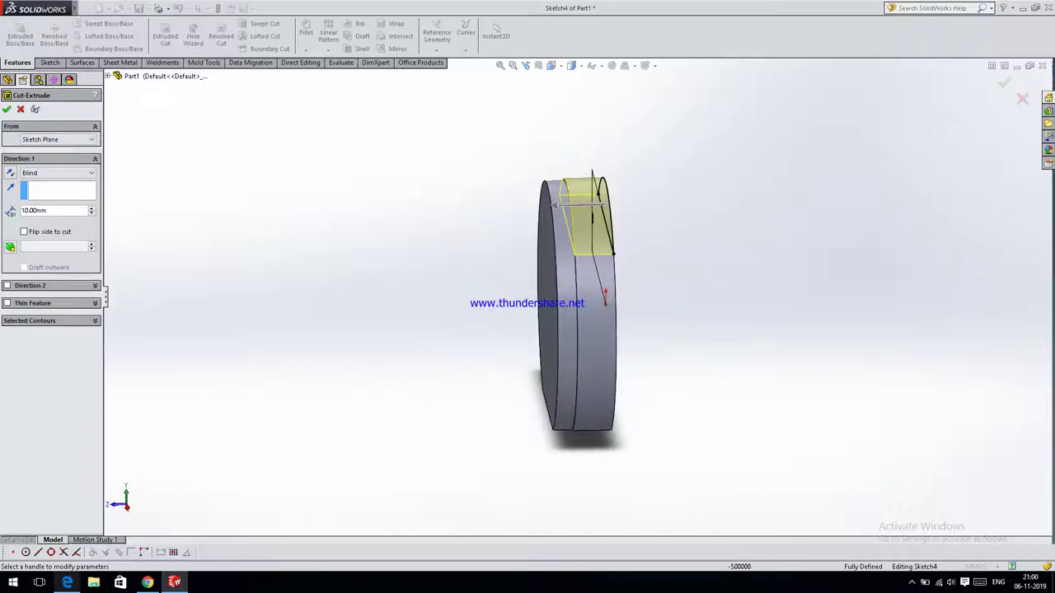
{"action": "scroll", "coordinate": [568, 288], "scroll_direction": "down", "scroll_amount": 2}
{"action": "scroll", "coordinate": [568, 288], "scroll_direction": "down", "scroll_amount": 2}
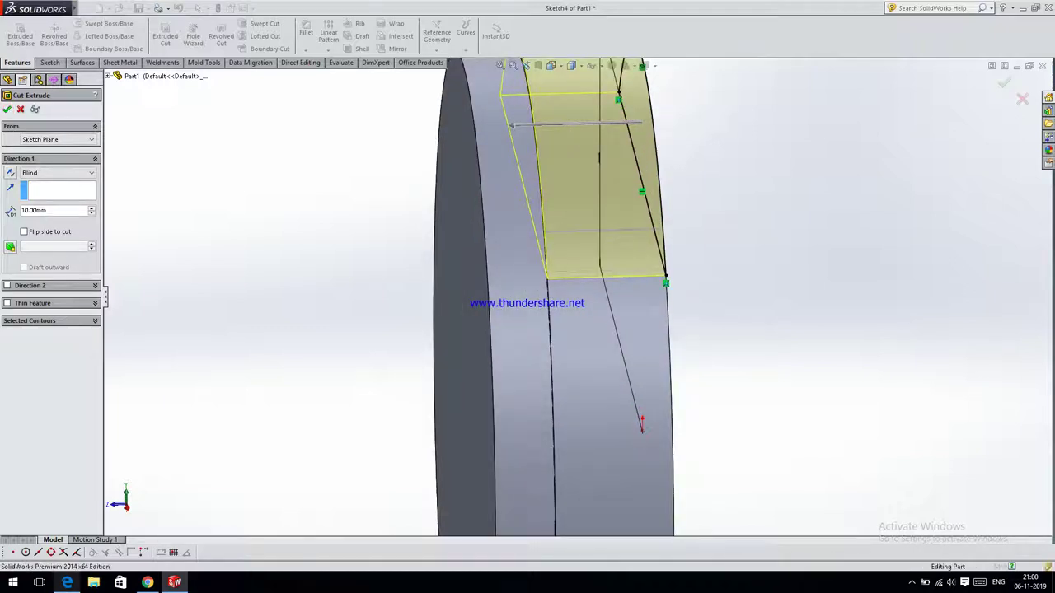
{"action": "key", "text": "Return"}
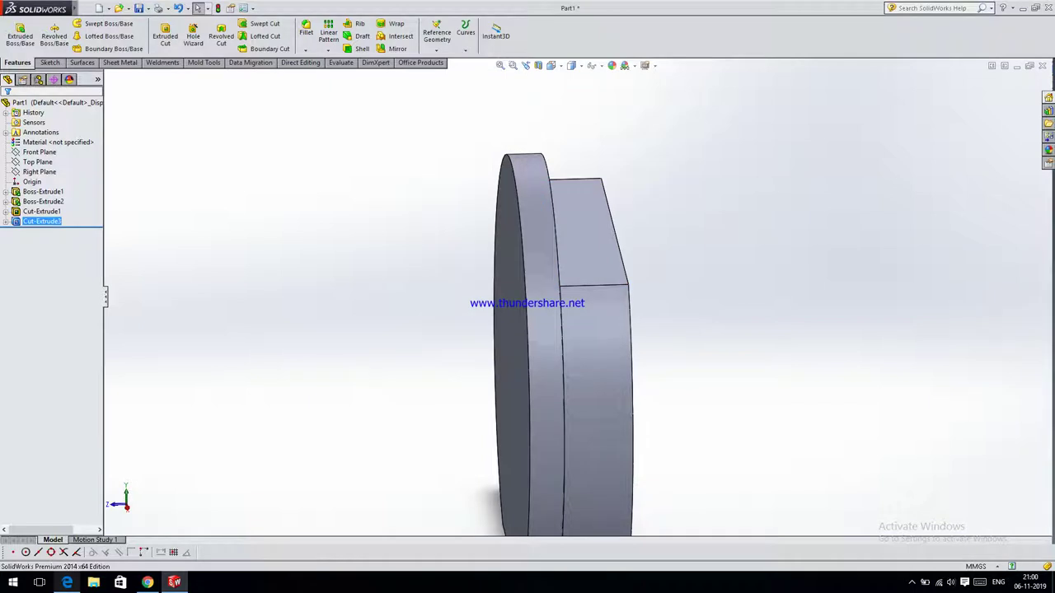
{"action": "middle_click_drag", "start_coordinate": [566, 247], "coordinate": [593, 272]}
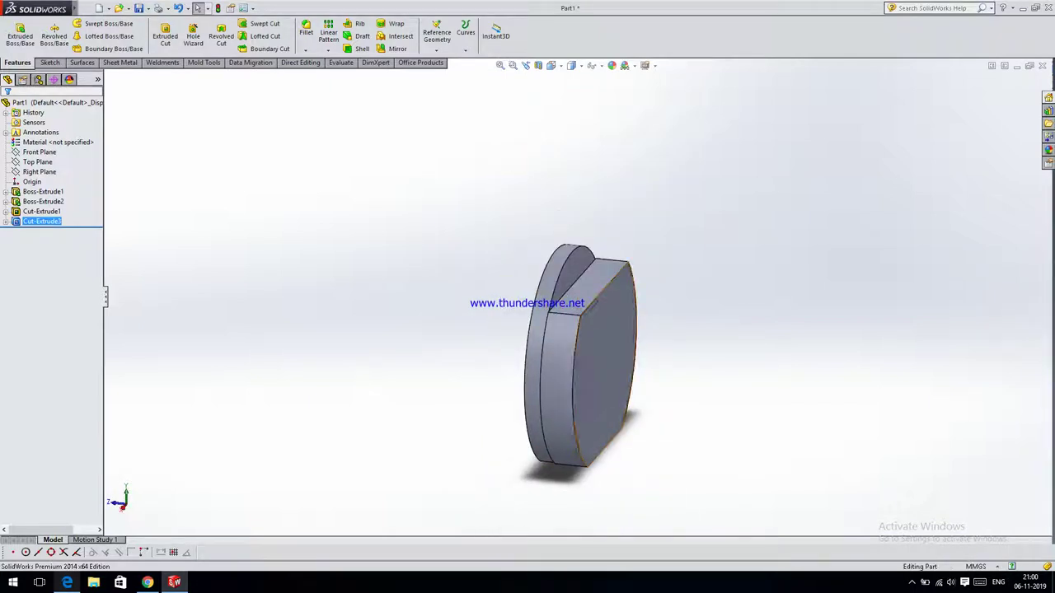
Start a sketch on the flange's front face and view it Normal To
{"action": "left_click", "coordinate": [621, 349]}
{"action": "left_click", "coordinate": [664, 315]}
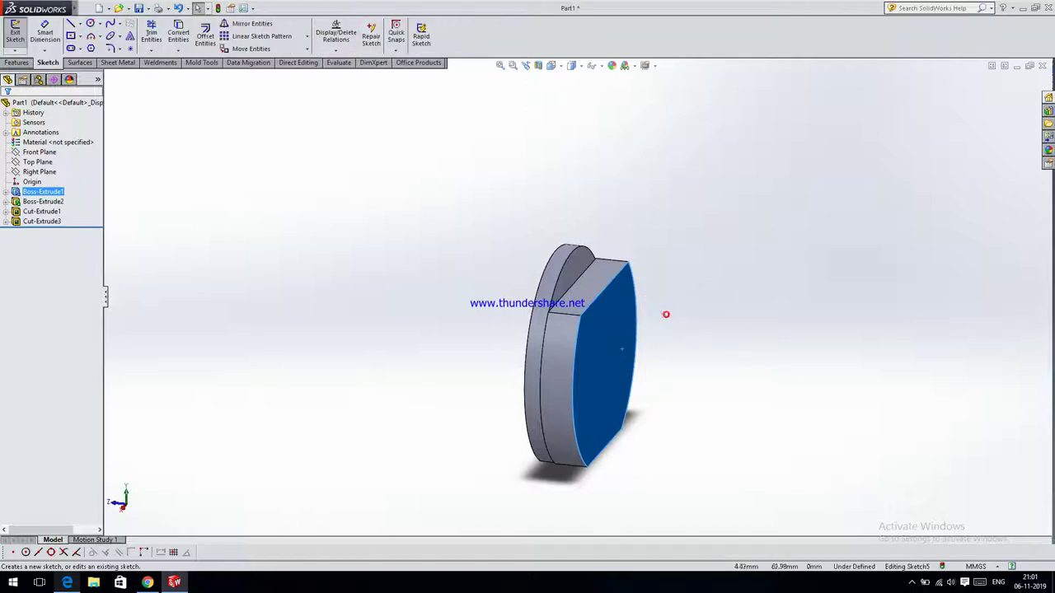
{"action": "left_click", "coordinate": [554, 65]}
{"action": "left_click", "coordinate": [607, 120]}
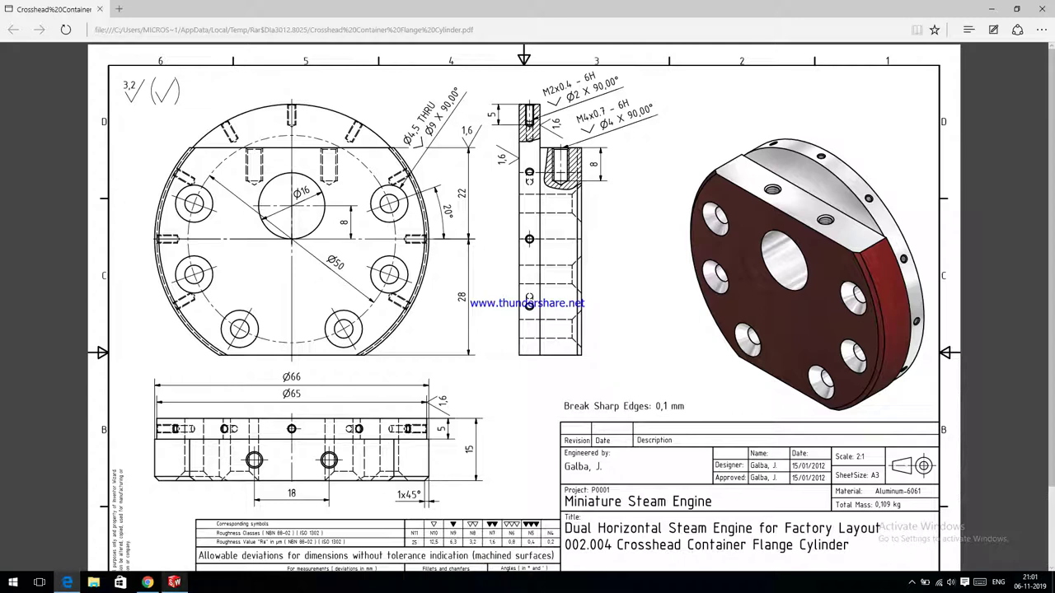
{"action": "left_click", "coordinate": [174, 582]}
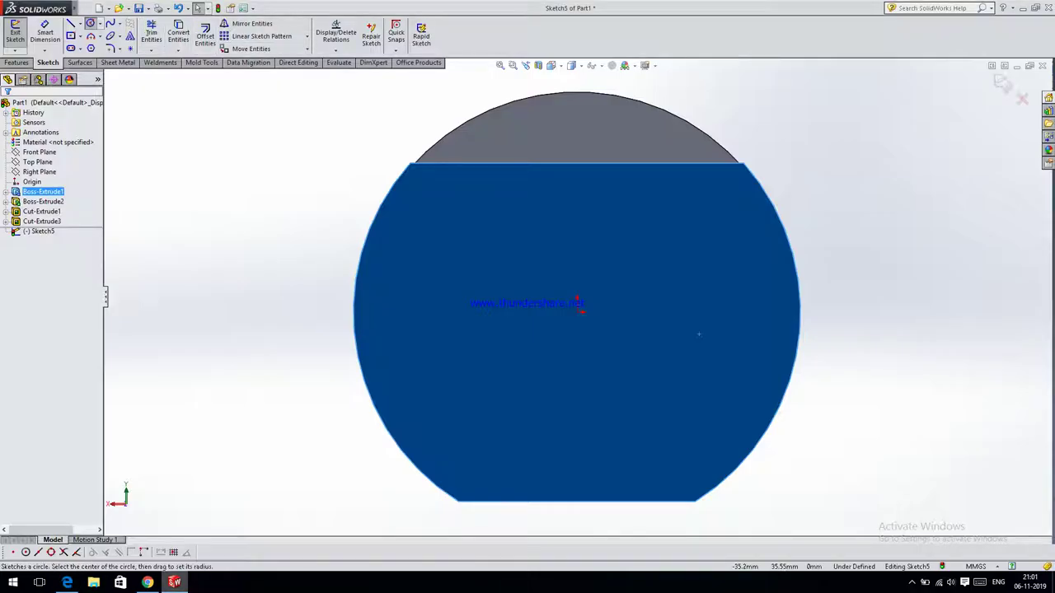
Draw a circle centred on the origin and dimension it to Ø16
{"action": "left_click", "coordinate": [90, 23]}
{"action": "left_click", "coordinate": [578, 312]}
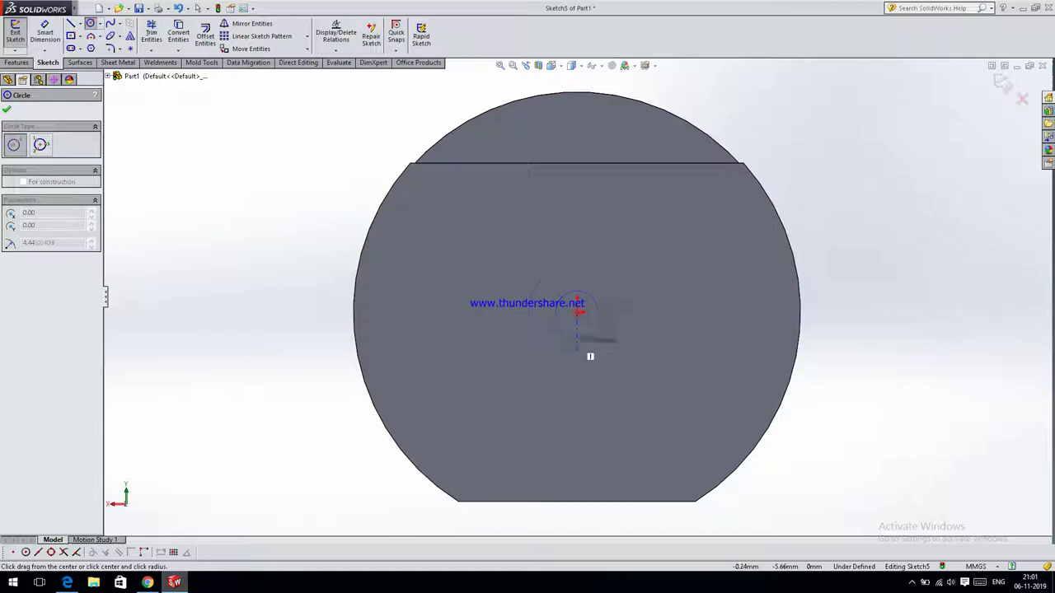
{"action": "left_click", "coordinate": [577, 360]}
{"action": "left_click", "coordinate": [45, 33]}
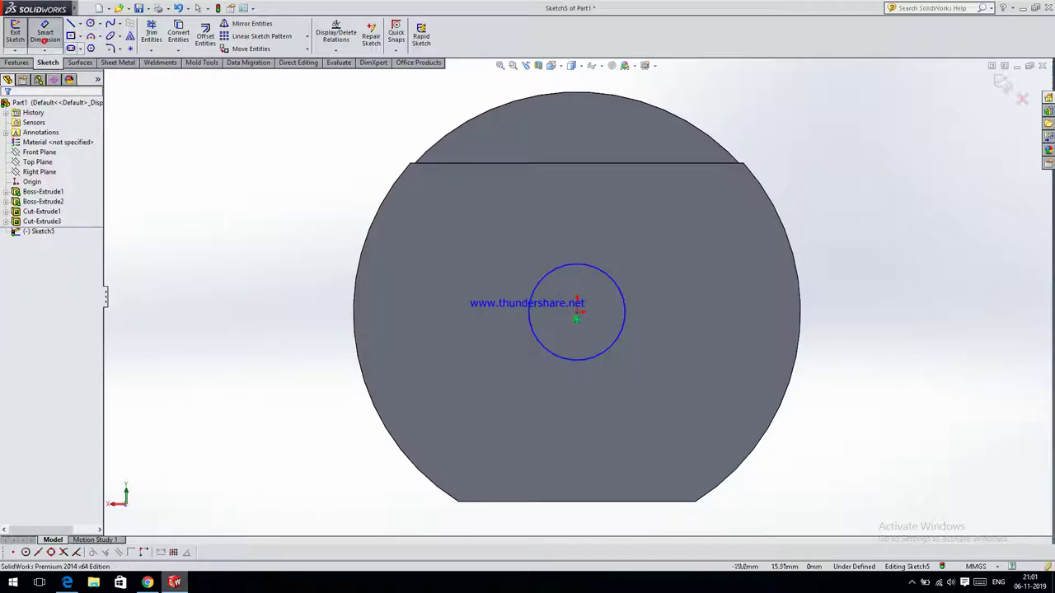
{"action": "left_click", "coordinate": [620, 290]}
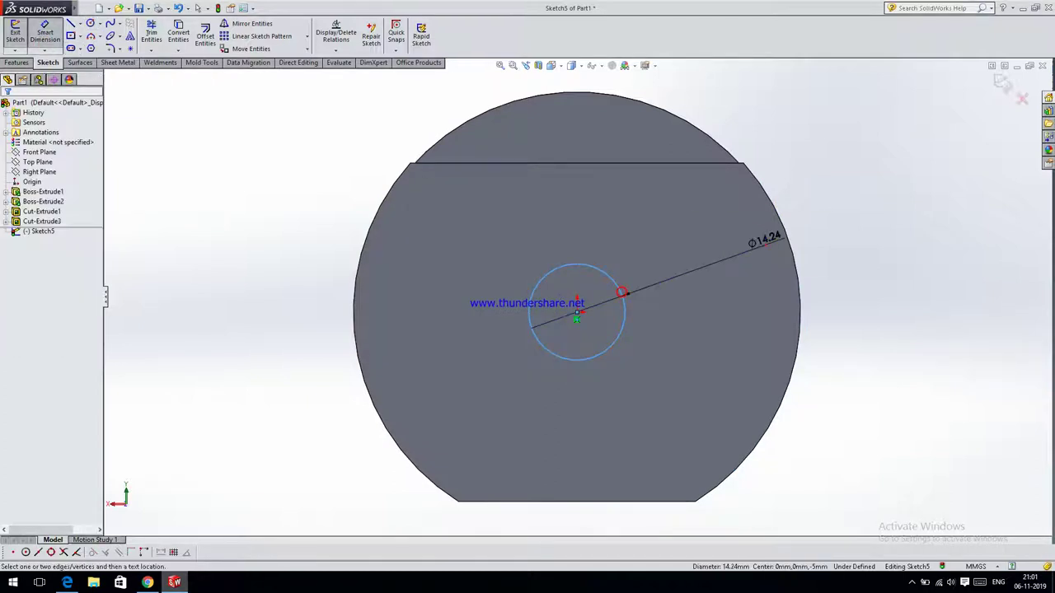
{"action": "left_click", "coordinate": [751, 238]}
{"action": "type", "text": "16"}
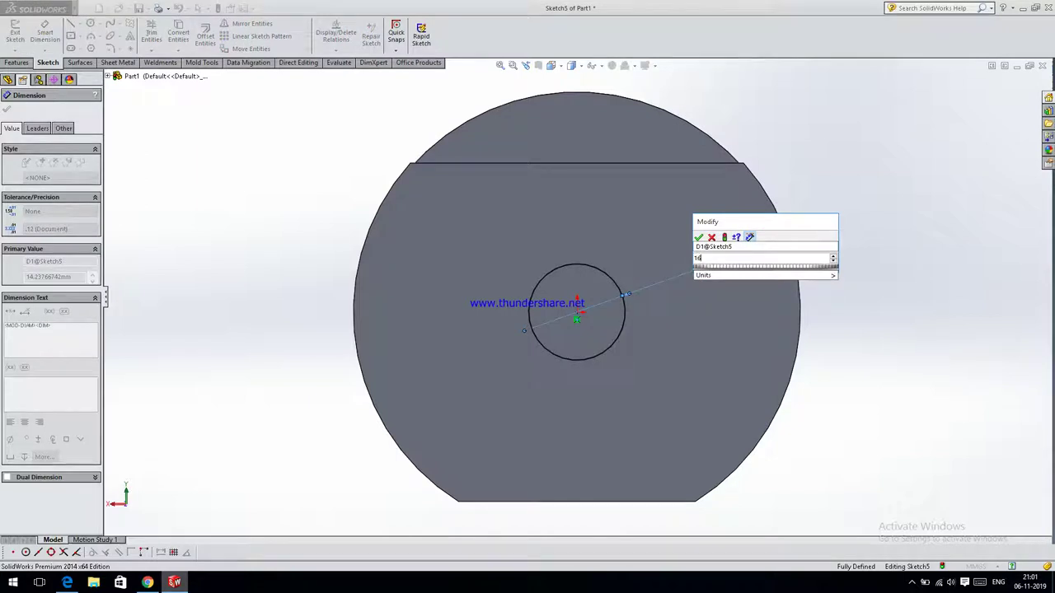
{"action": "key", "text": "Return"}
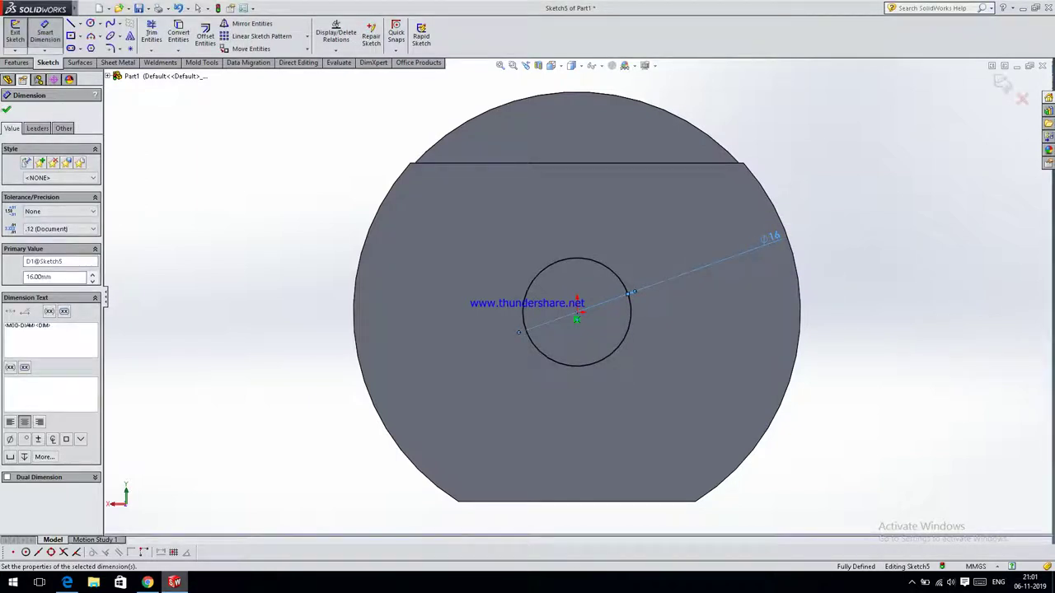
{"action": "key", "text": "Escape"}
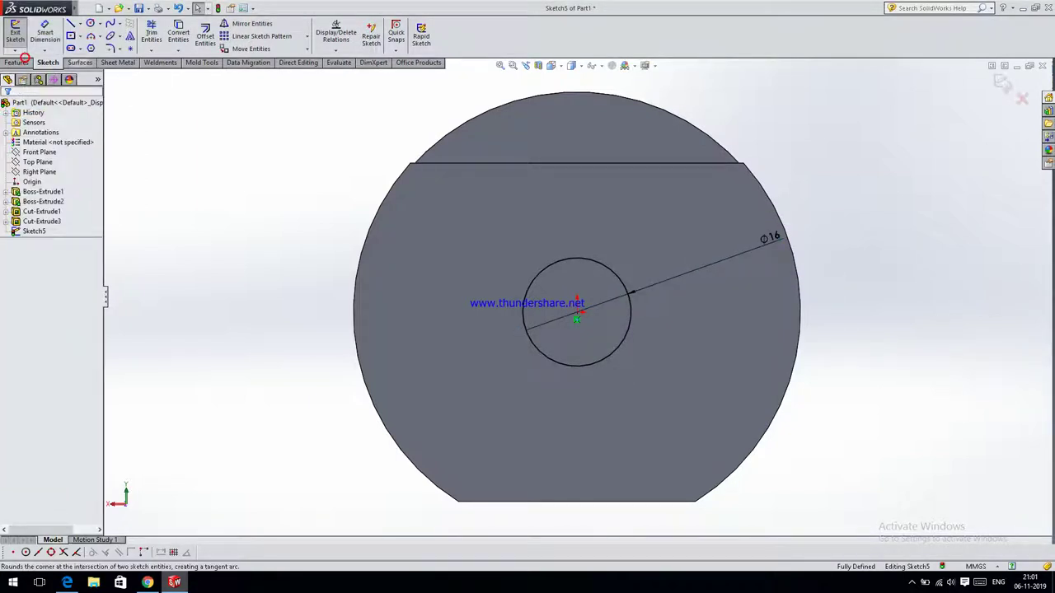
Extrude-cut the Ø16 circle through the whole part as the centre bore
{"action": "left_click", "coordinate": [16, 62]}
{"action": "left_click", "coordinate": [165, 37]}
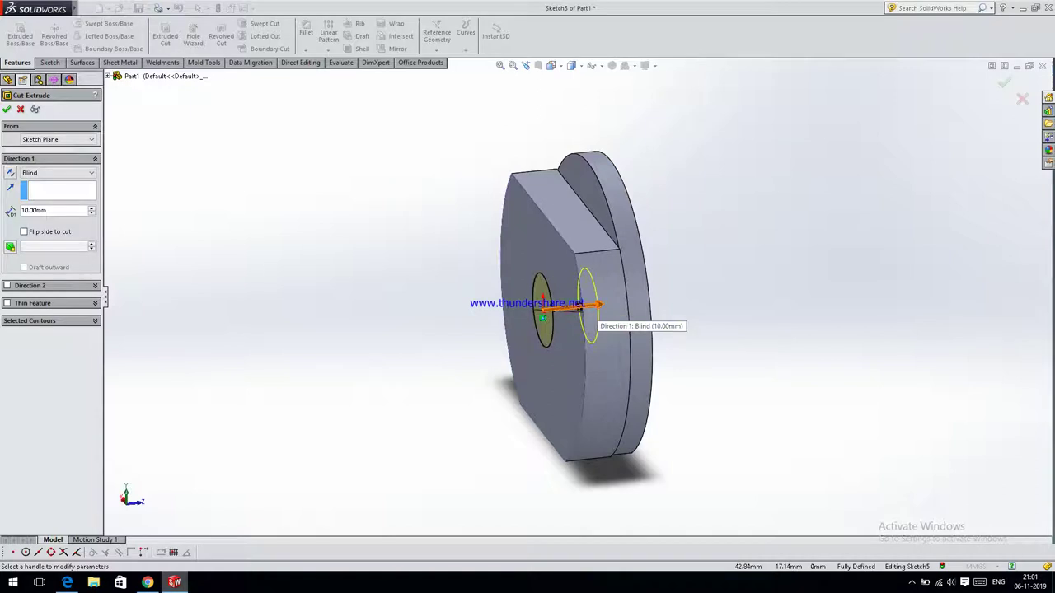
{"action": "left_click_drag", "start_coordinate": [590, 306], "coordinate": [684, 295]}
{"action": "left_click", "coordinate": [7, 108]}
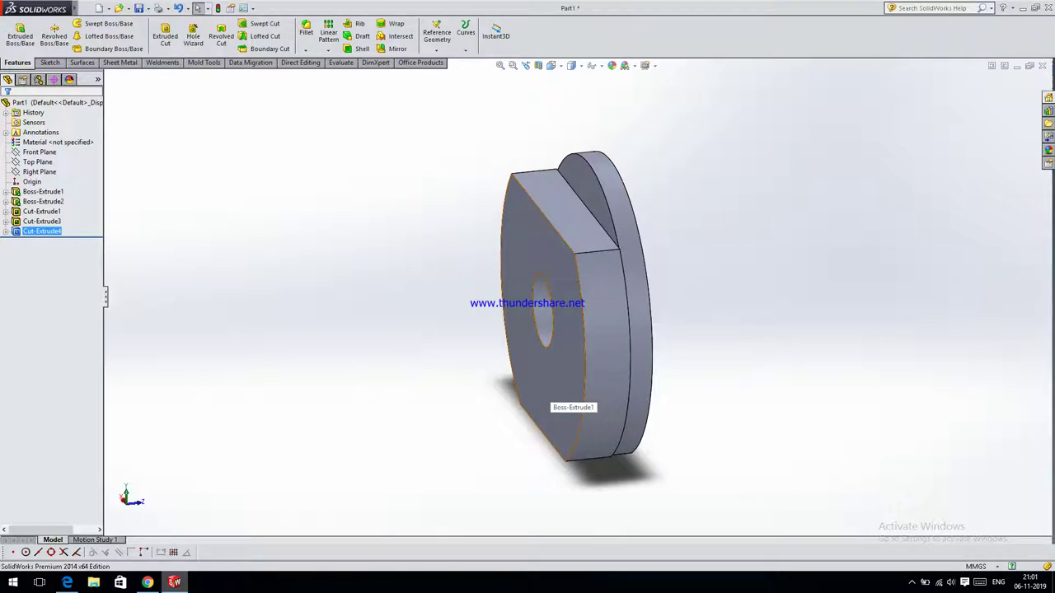
{"action": "left_click", "coordinate": [548, 394]}
Start a new sketch on the front face, viewed Normal To
{"action": "left_click", "coordinate": [614, 333]}
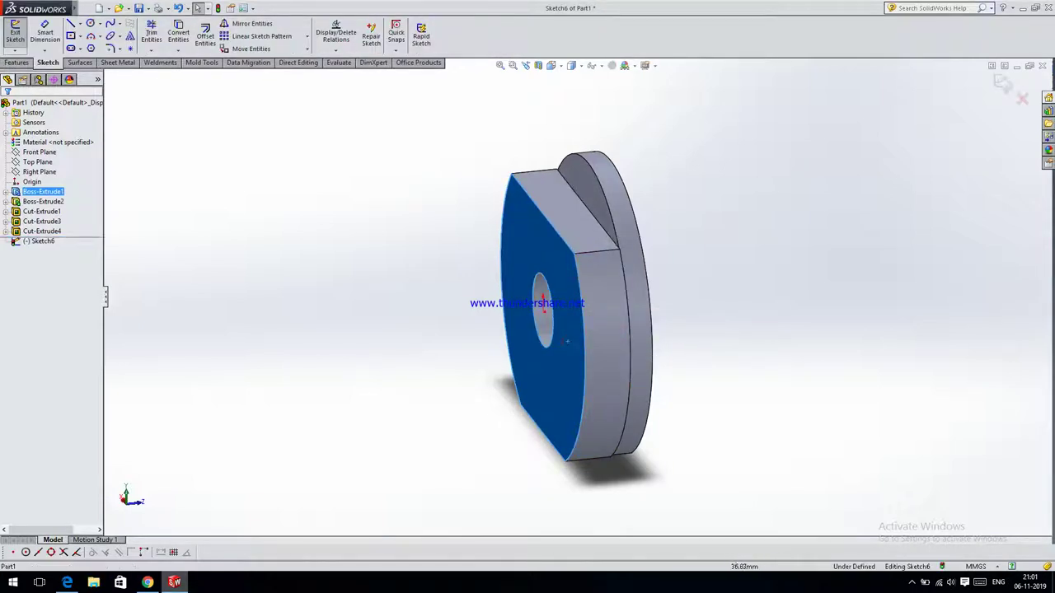
{"action": "left_click", "coordinate": [552, 65]}
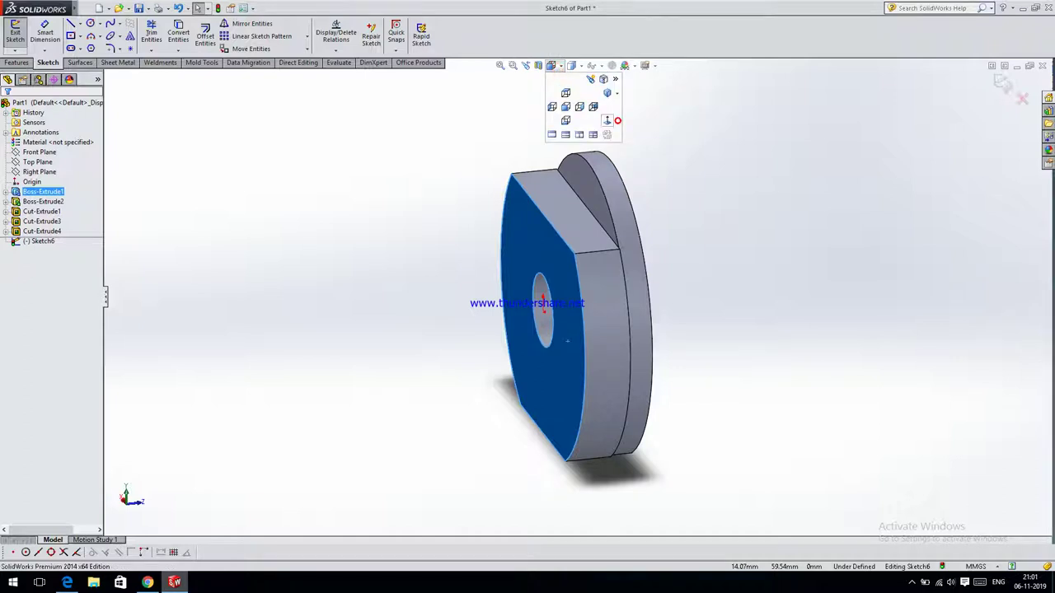
{"action": "left_click", "coordinate": [607, 120]}
{"action": "left_click", "coordinate": [86, 7]}
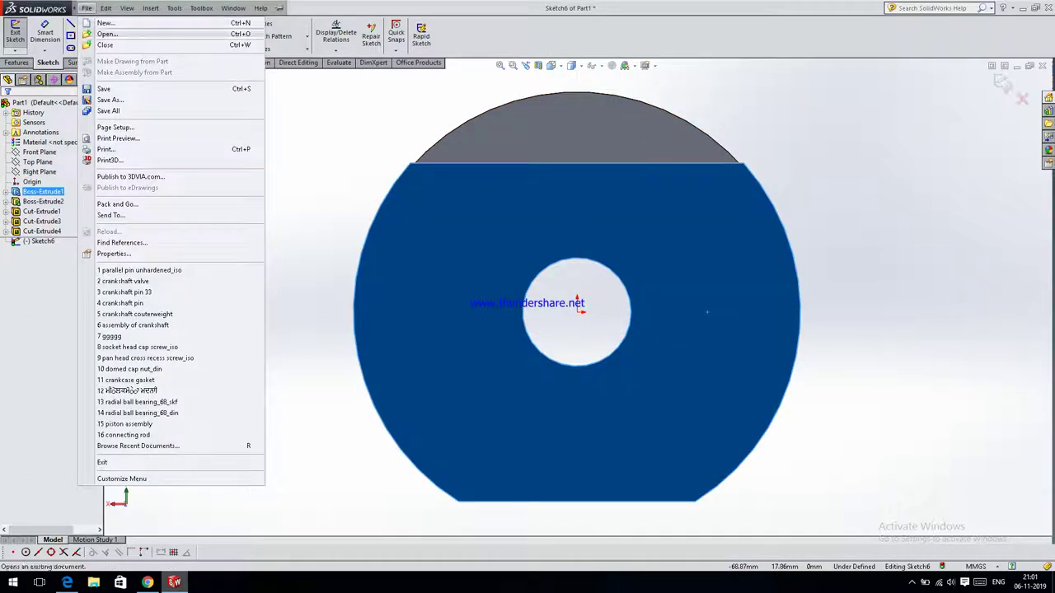
{"action": "left_click", "coordinate": [301, 137]}
{"action": "left_click", "coordinate": [301, 137]}
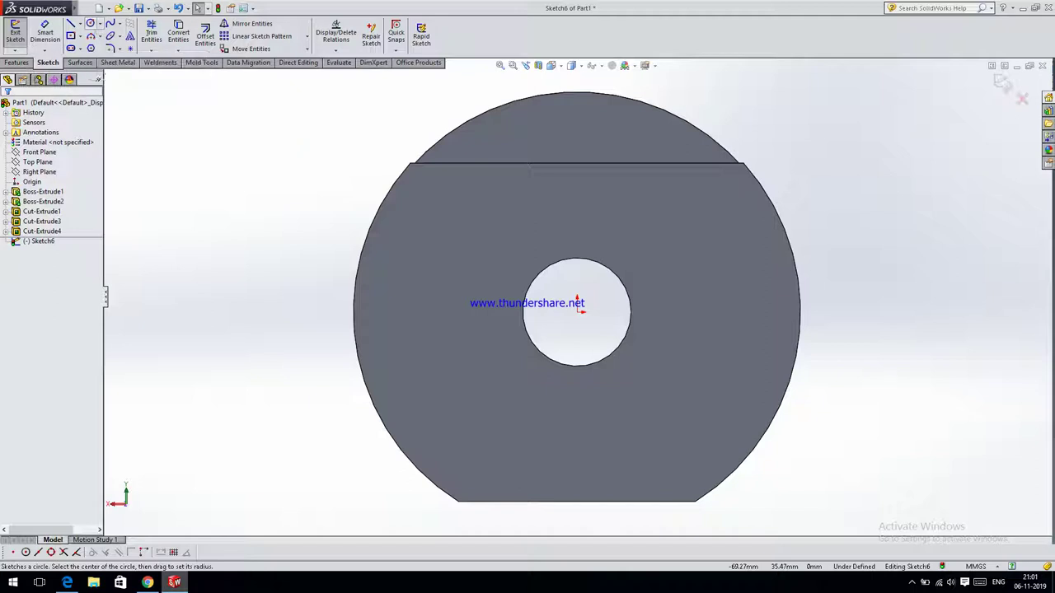
Draw a large circle of about R23.6 centred on the origin around the bore
{"action": "left_click", "coordinate": [90, 24]}
{"action": "left_click", "coordinate": [578, 310]}
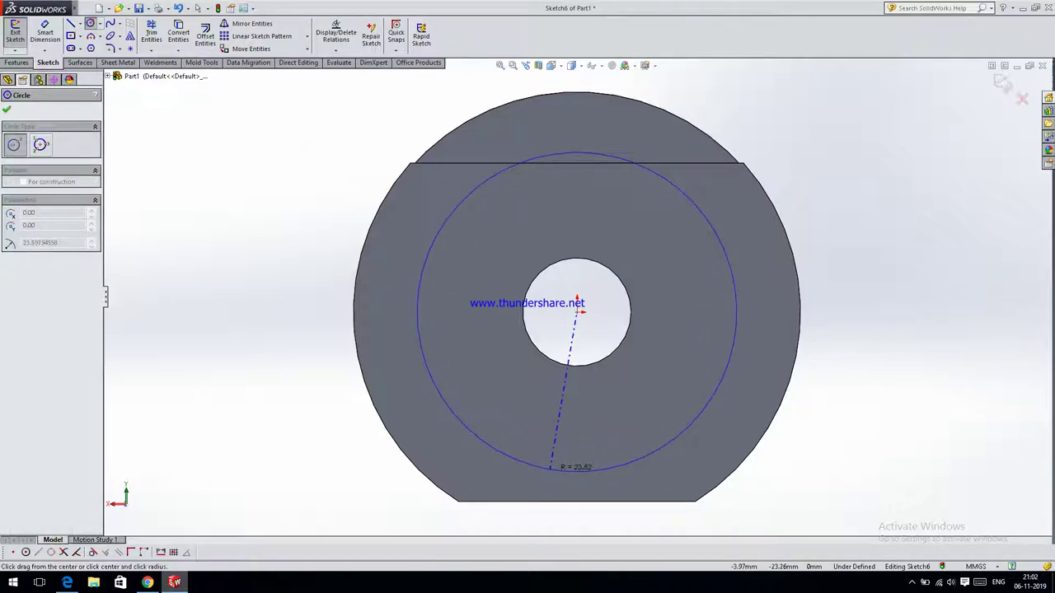
{"action": "left_click", "coordinate": [557, 467]}
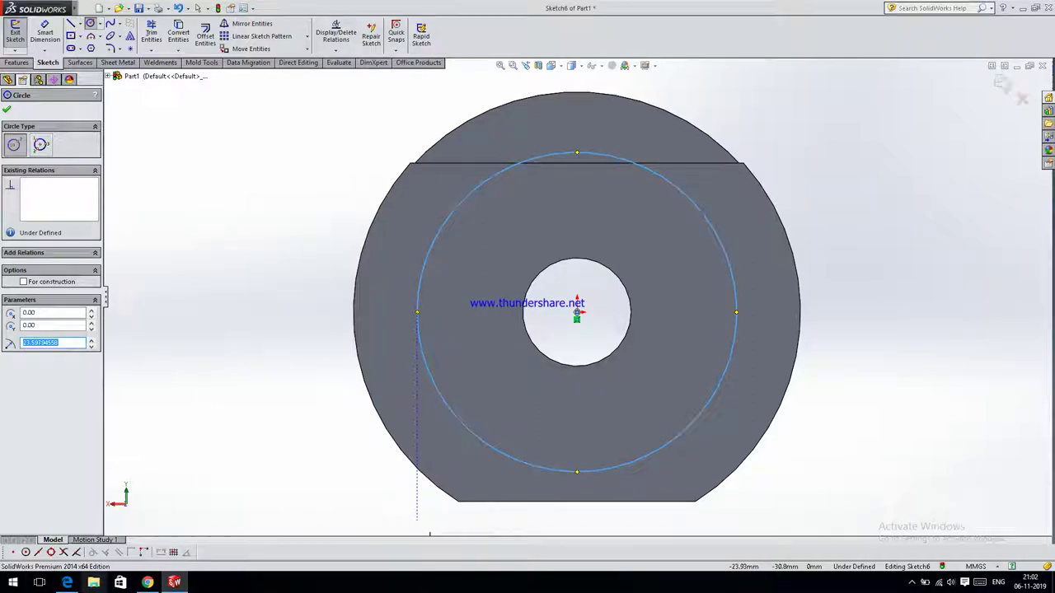
{"action": "key", "text": "alt+Tab"}
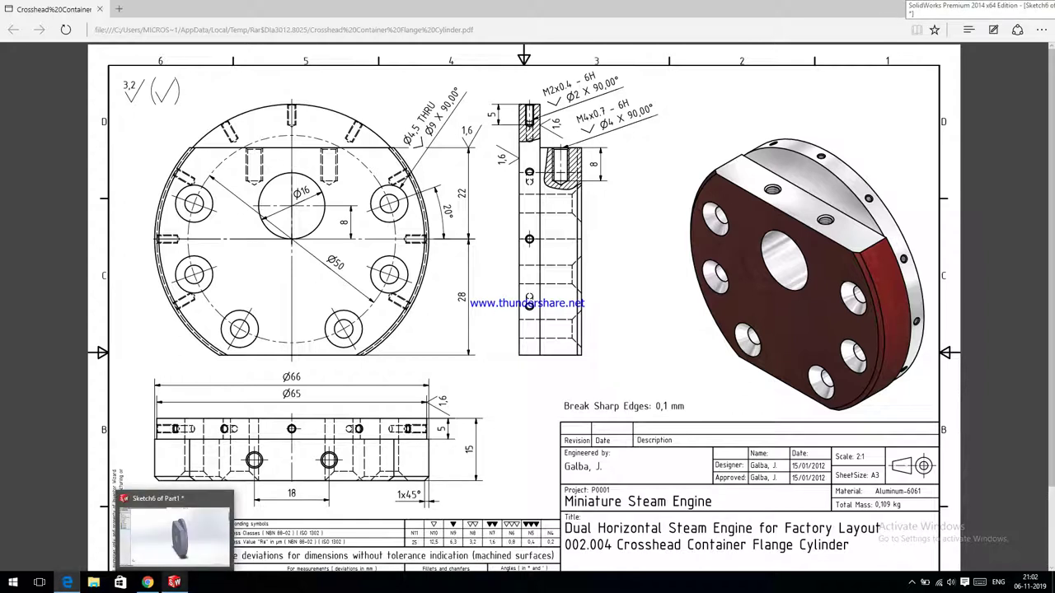
Dimension the large circle to Ø50
{"action": "left_click", "coordinate": [175, 536]}
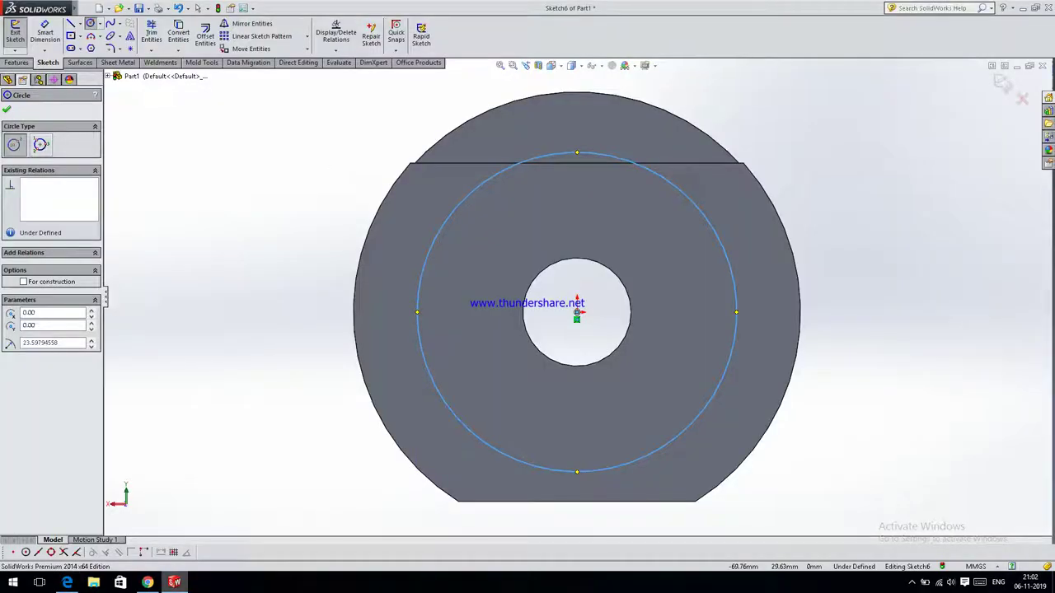
{"action": "left_click", "coordinate": [45, 33]}
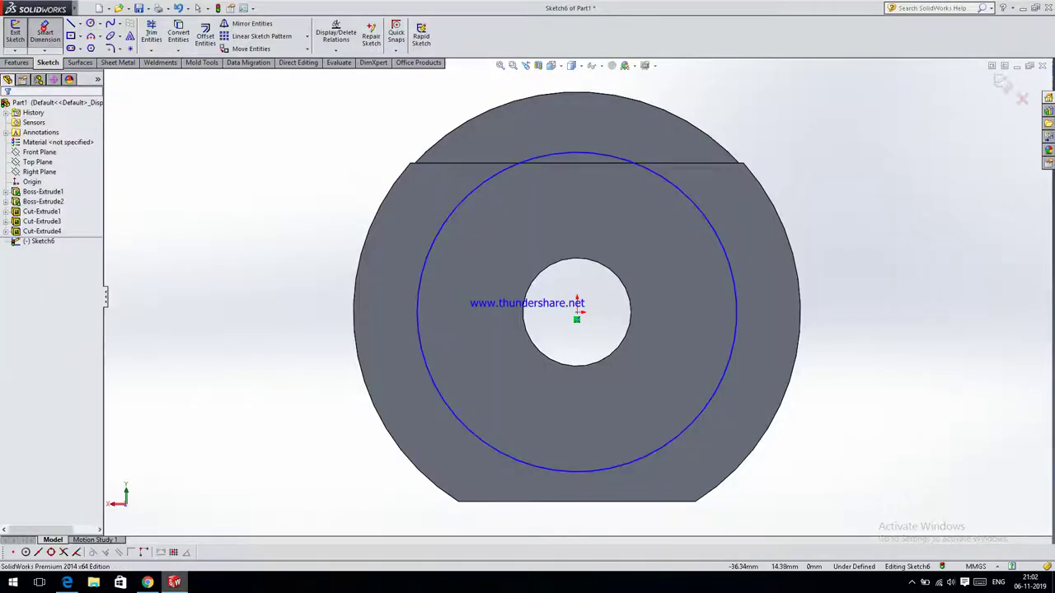
{"action": "left_click", "coordinate": [734, 282]}
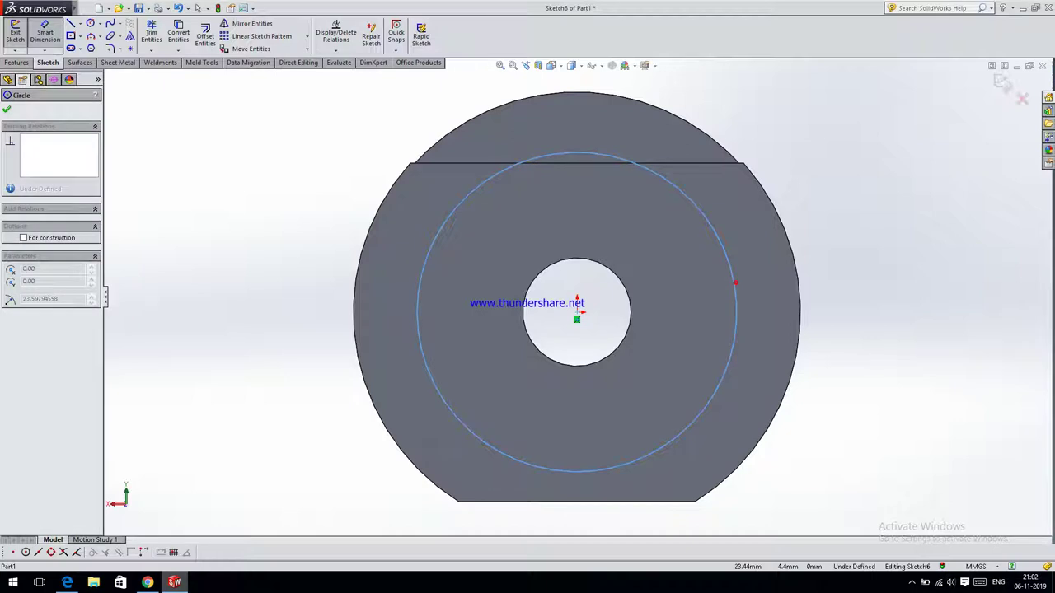
{"action": "left_click", "coordinate": [832, 214]}
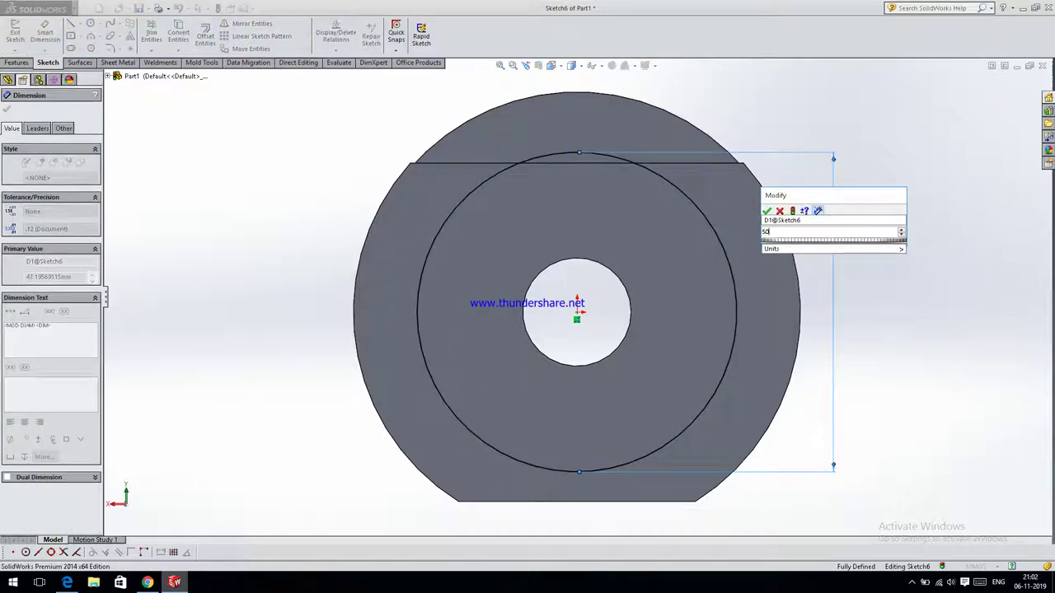
{"action": "key", "text": "Return"}
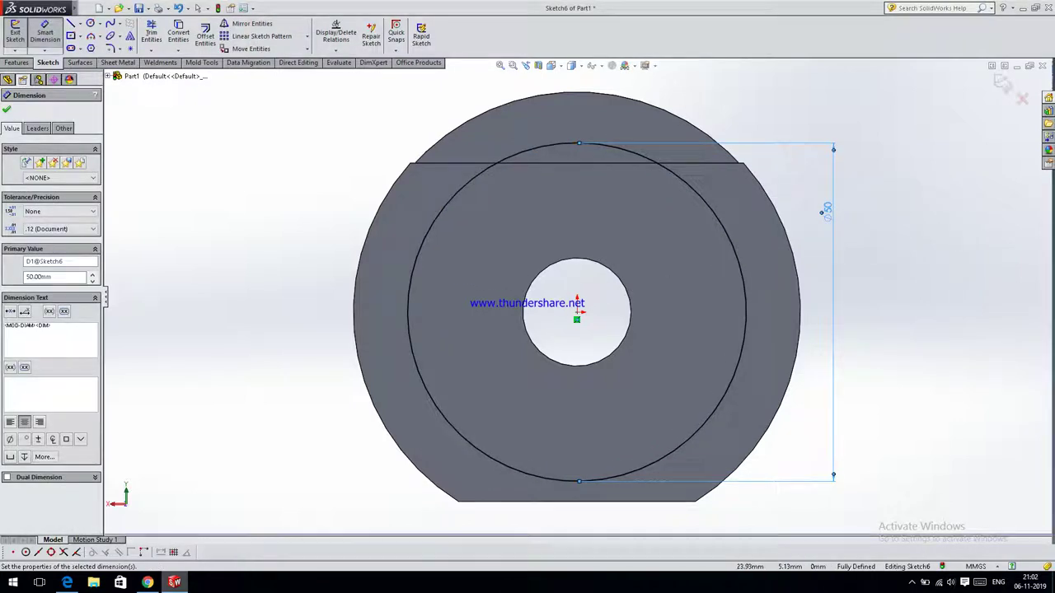
Convert the Ø50 circle to construction geometry and delete the duplicate dimension
{"action": "left_click", "coordinate": [742, 276]}
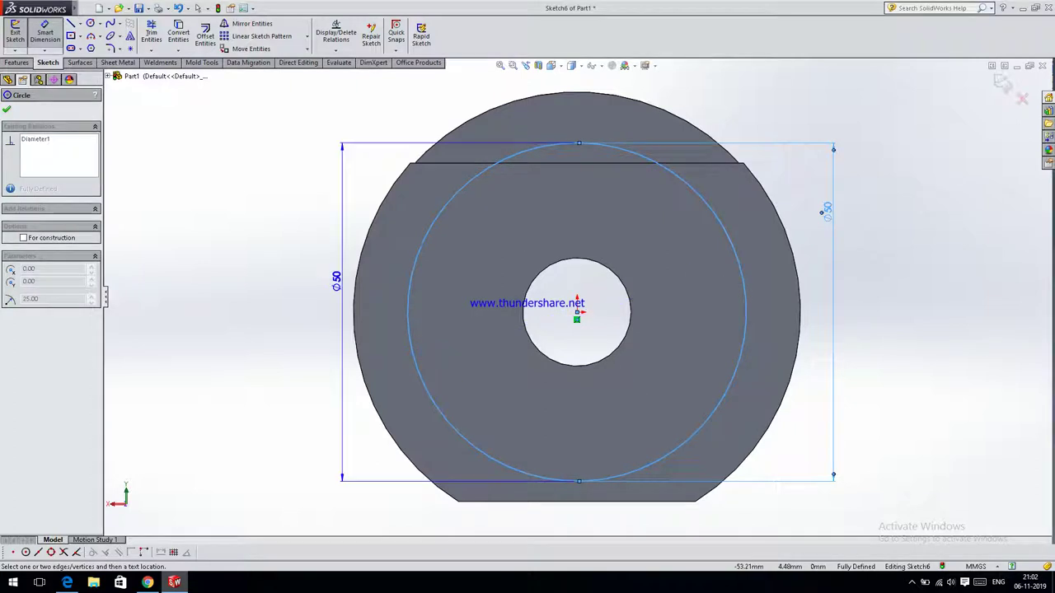
{"action": "left_click", "coordinate": [113, 283]}
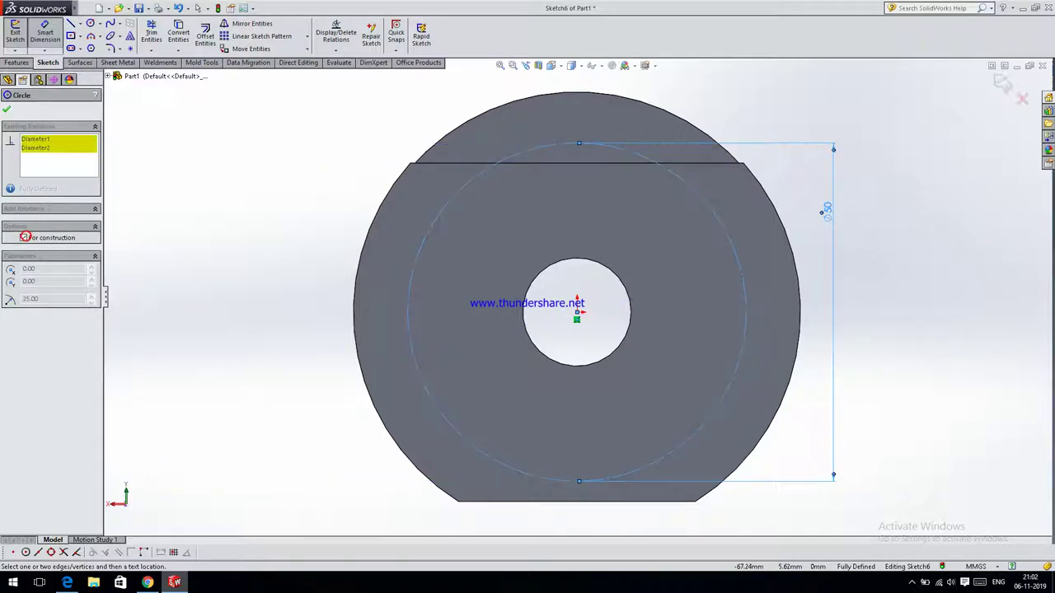
{"action": "left_click", "coordinate": [6, 108]}
{"action": "left_click", "coordinate": [197, 8]}
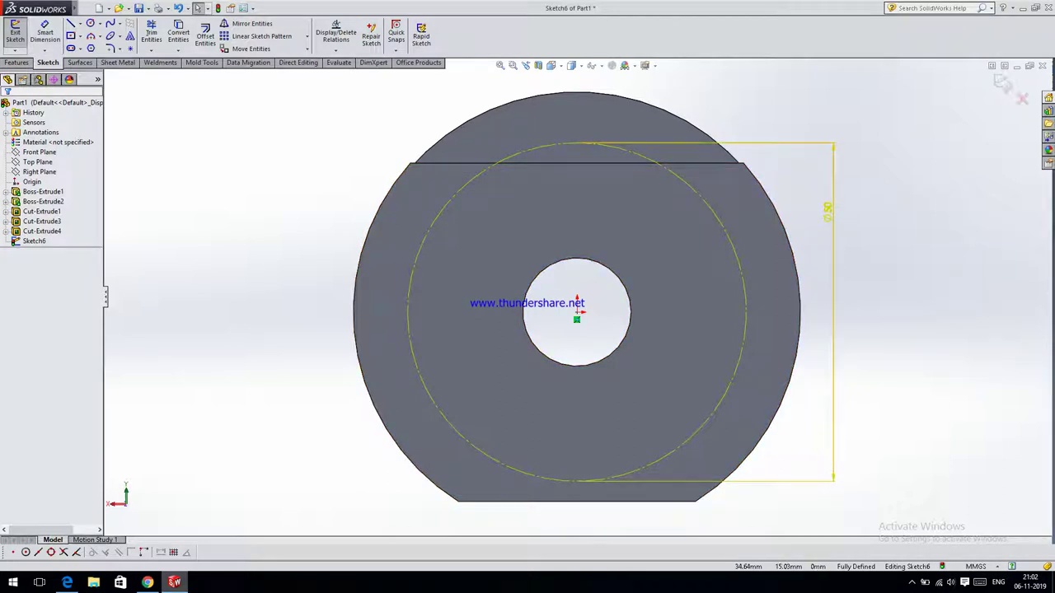
{"action": "left_click", "coordinate": [828, 211]}
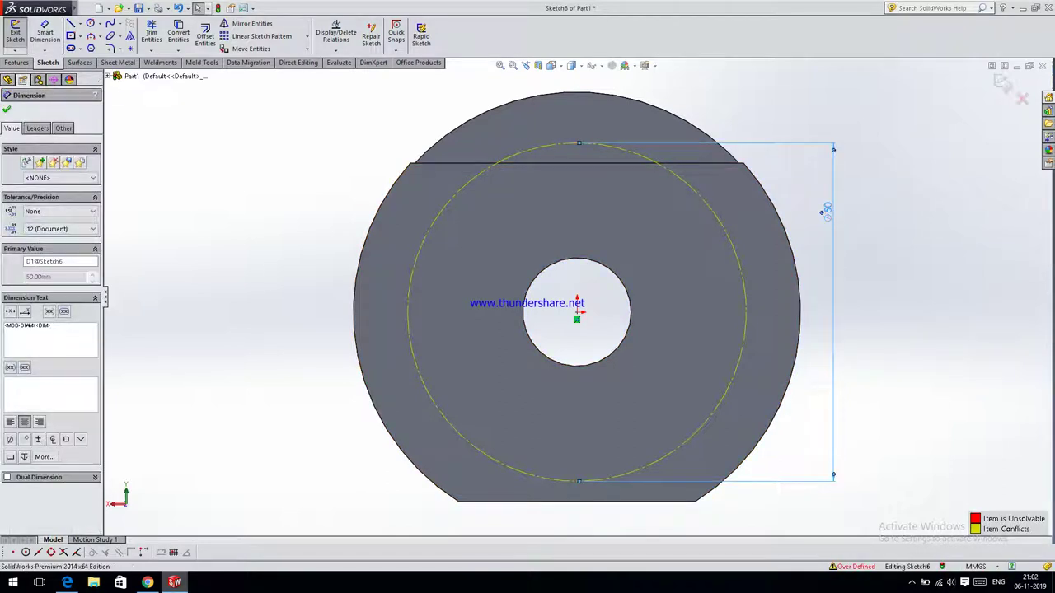
{"action": "key", "text": "Delete"}
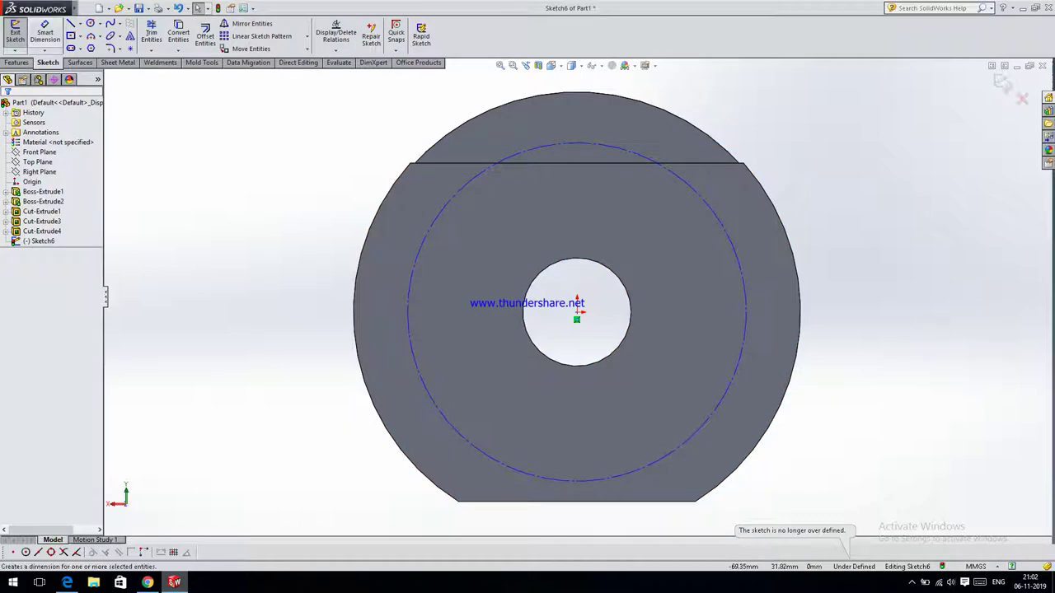
Re-dimension the construction circle to Ø50, fully defining Sketch6
{"action": "left_click", "coordinate": [51, 31]}
{"action": "key", "text": "Delete"}
{"action": "left_click", "coordinate": [737, 259]}
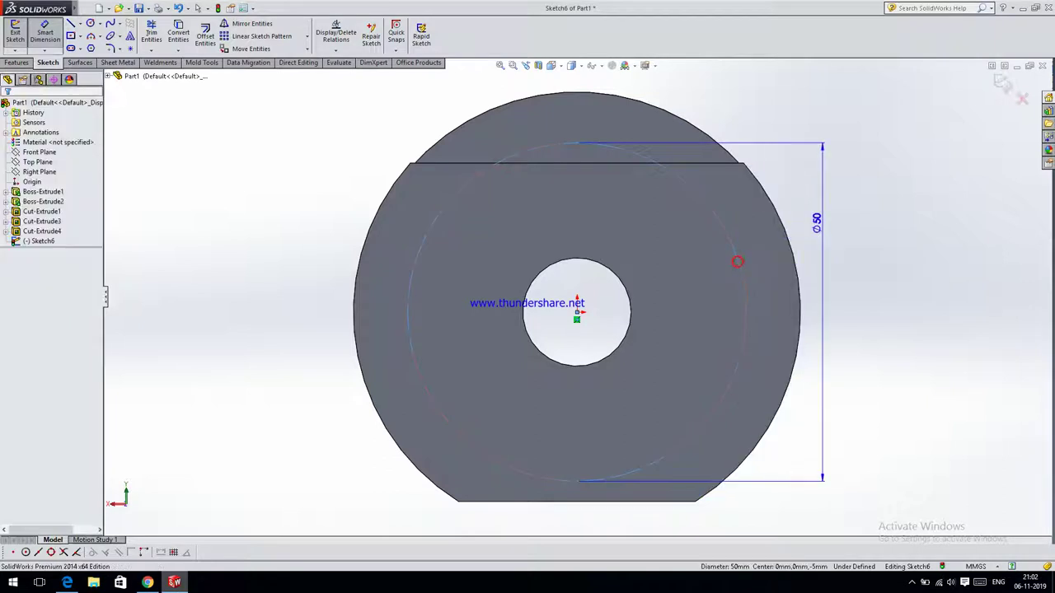
{"action": "left_click", "coordinate": [822, 222]}
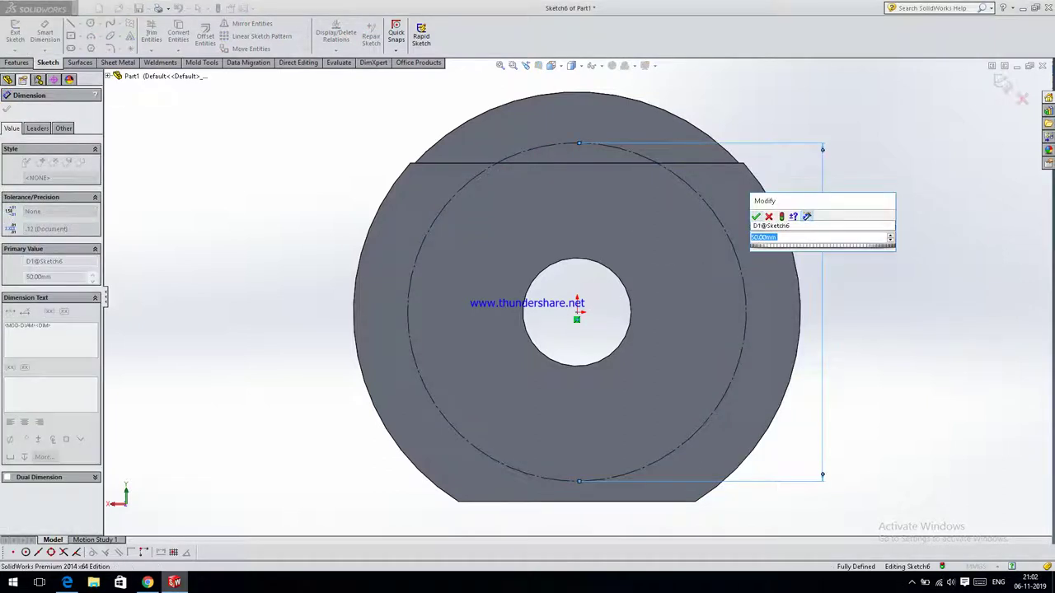
{"action": "left_click", "coordinate": [756, 216]}
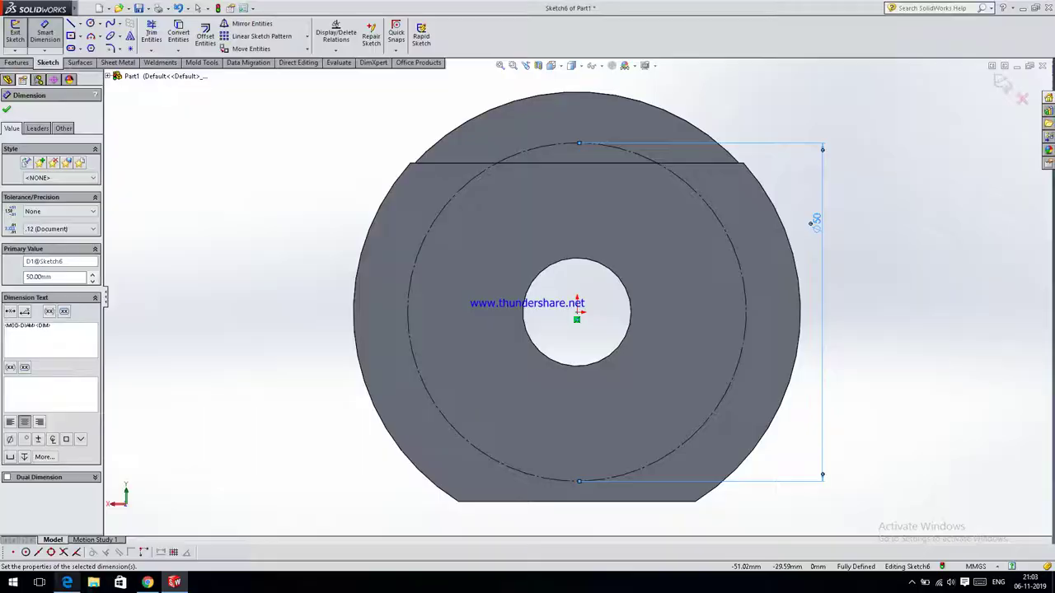
{"action": "left_click", "coordinate": [66, 581]}
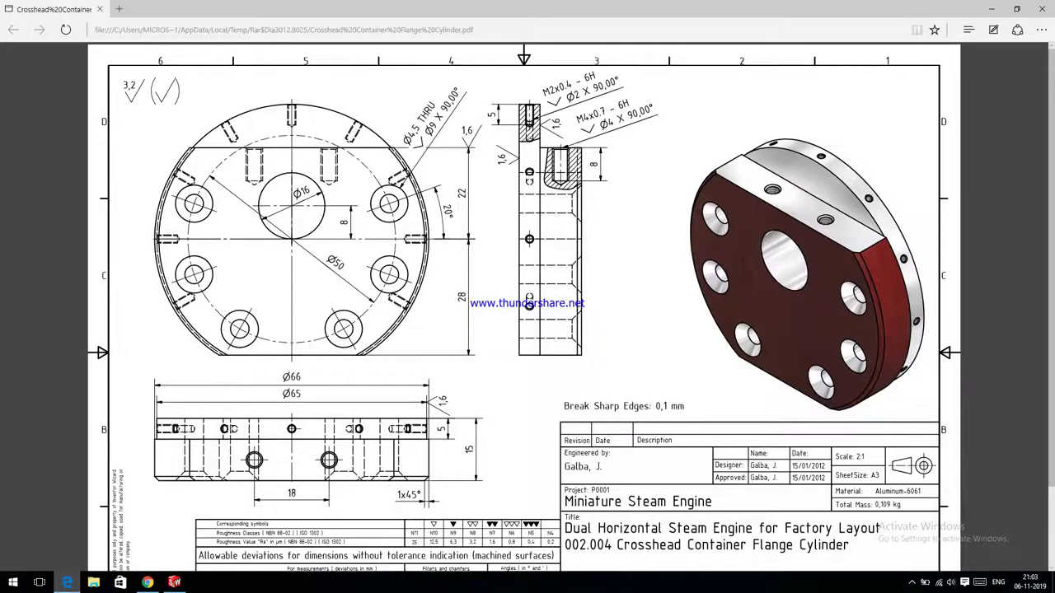
Add an infinite horizontal centerline through the origin
{"action": "left_click", "coordinate": [66, 581]}
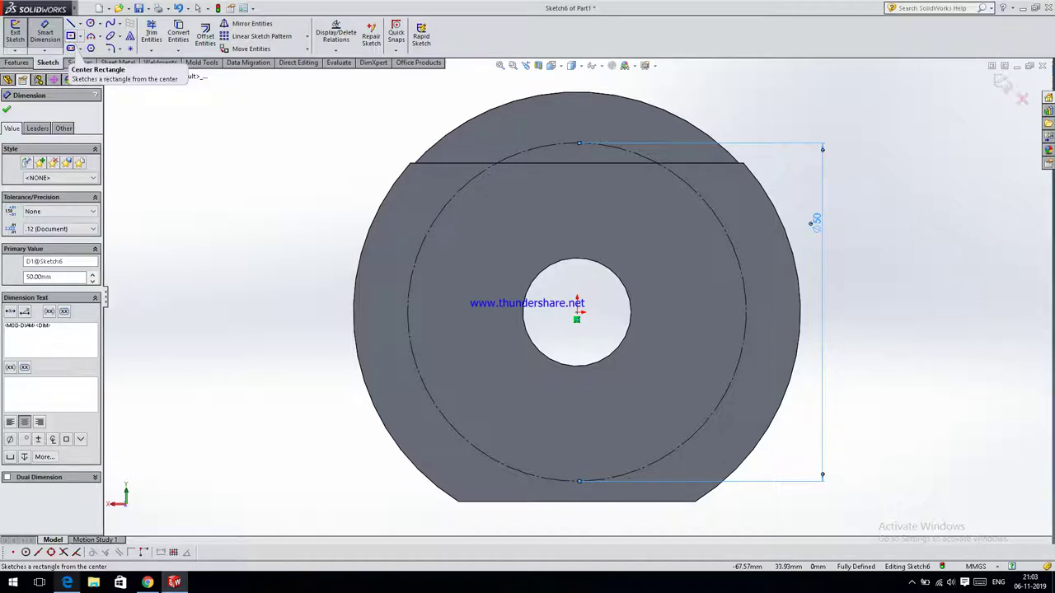
{"action": "left_click", "coordinate": [67, 582]}
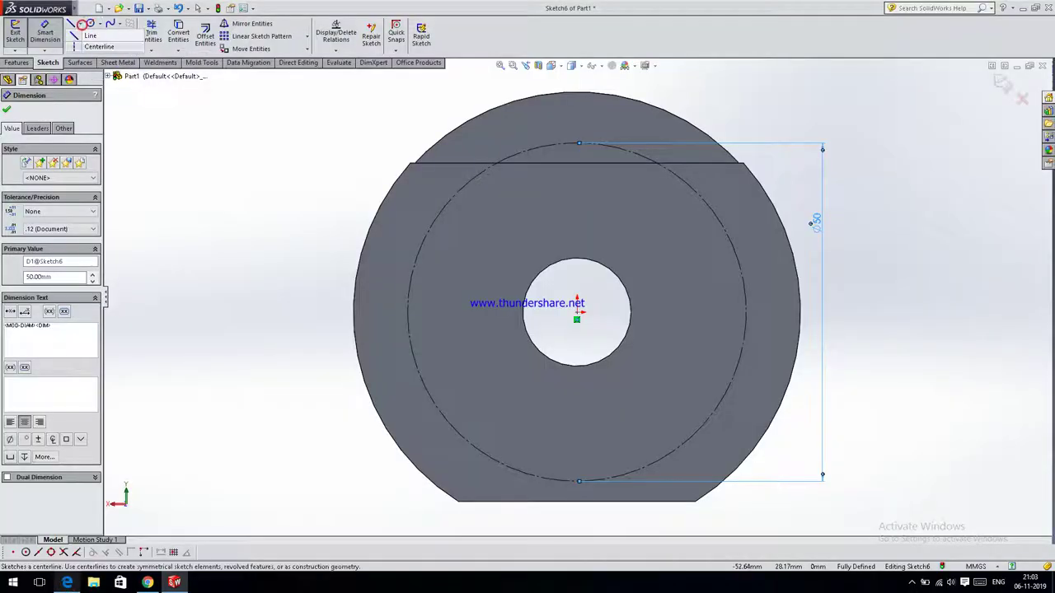
{"action": "left_click", "coordinate": [71, 23]}
{"action": "left_click", "coordinate": [29, 183]}
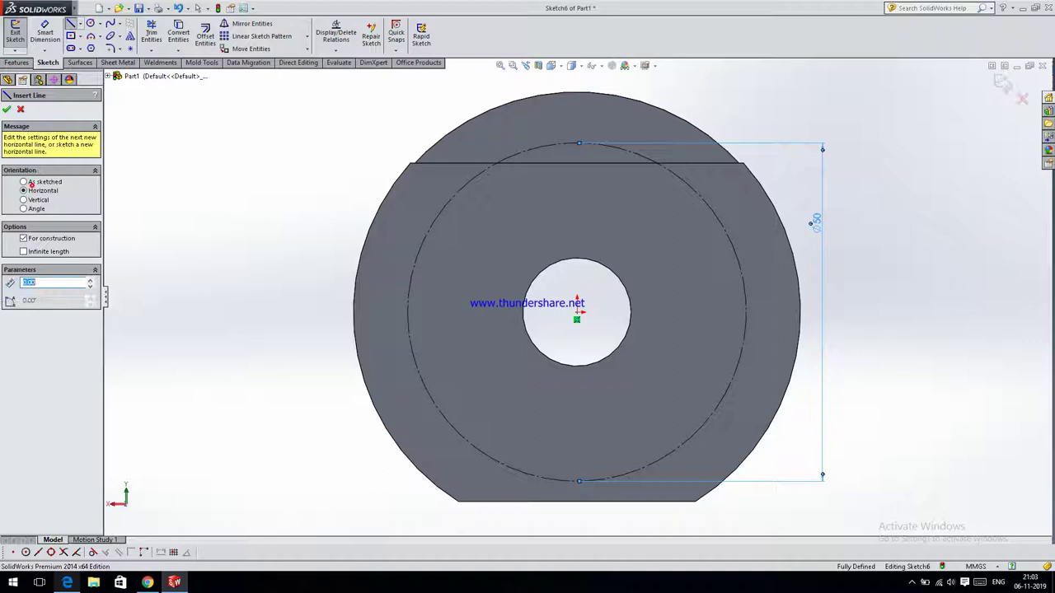
{"action": "left_click", "coordinate": [38, 251]}
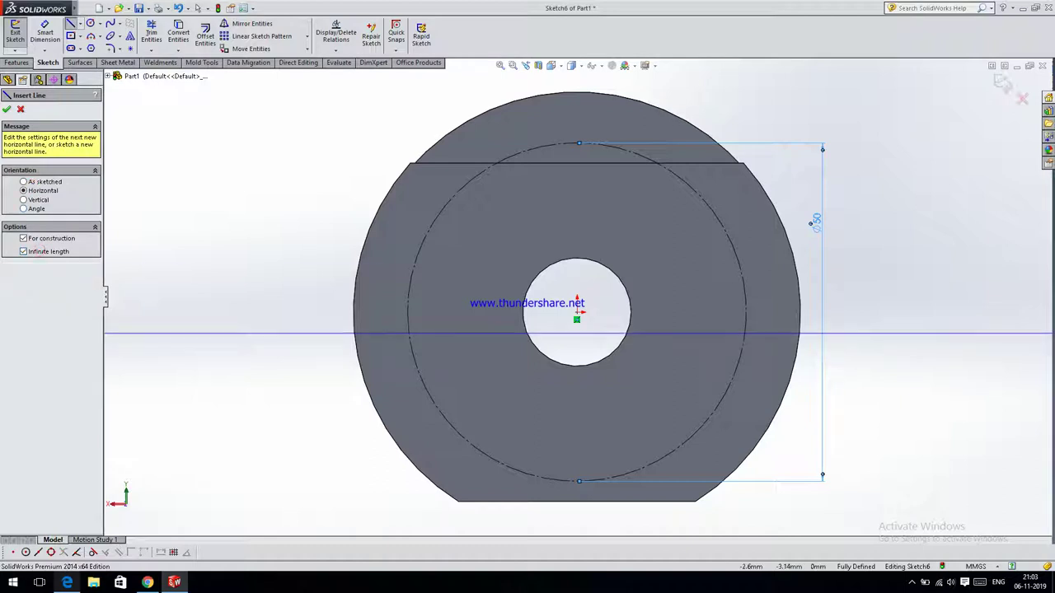
{"action": "left_click", "coordinate": [587, 322]}
{"action": "left_click", "coordinate": [578, 313]}
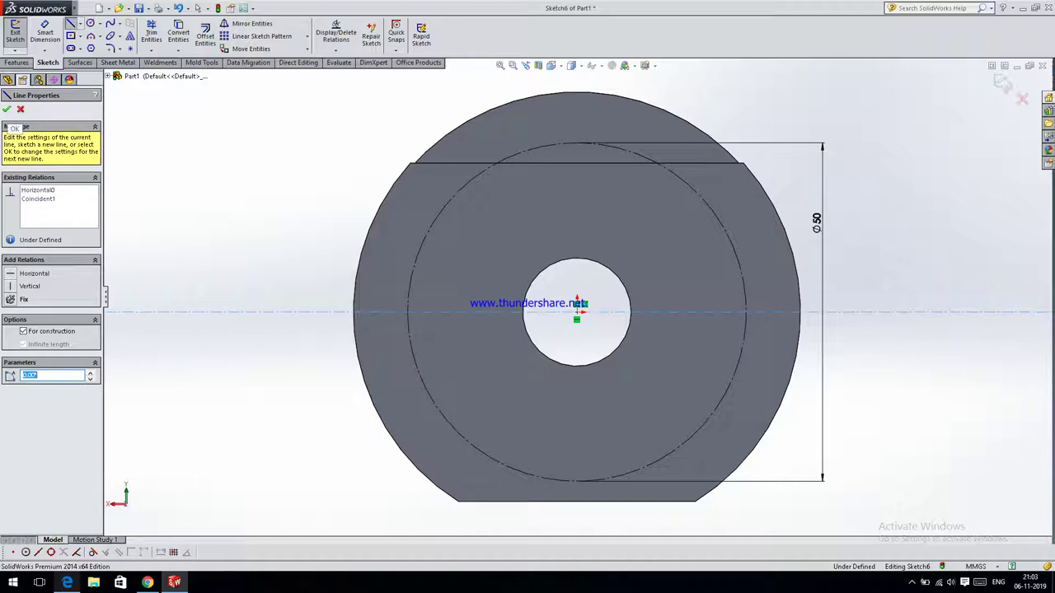
Add an infinite vertical centerline through the origin
{"action": "left_click", "coordinate": [41, 199]}
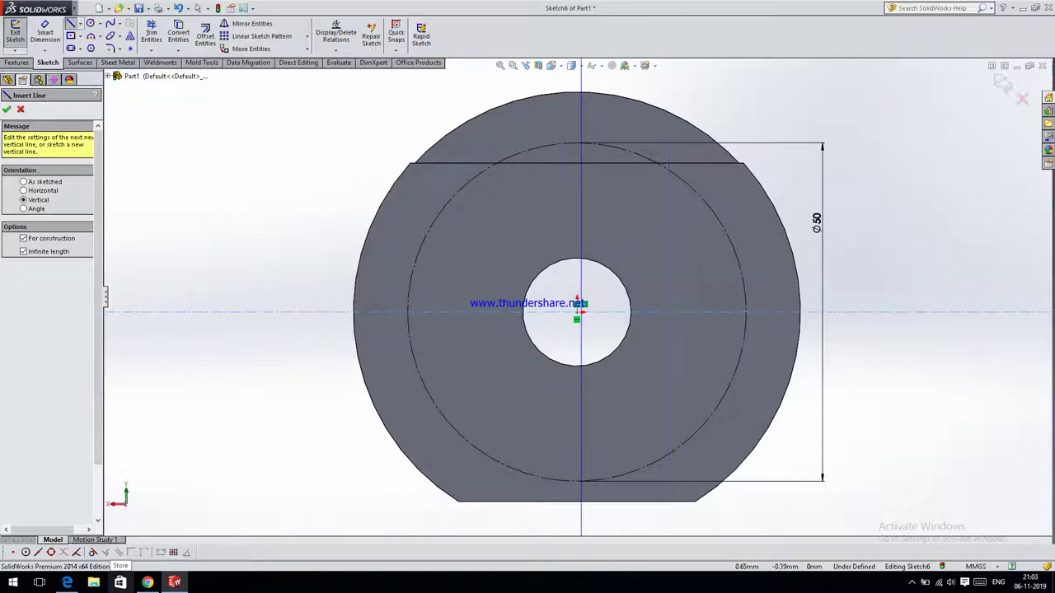
{"action": "left_click", "coordinate": [577, 311]}
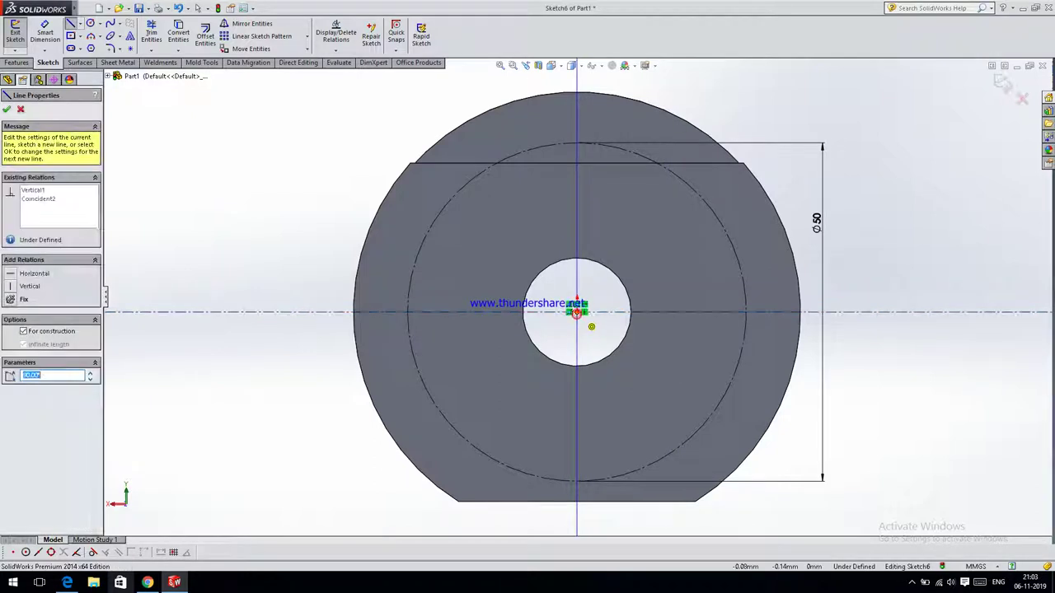
{"action": "key", "text": "Escape"}
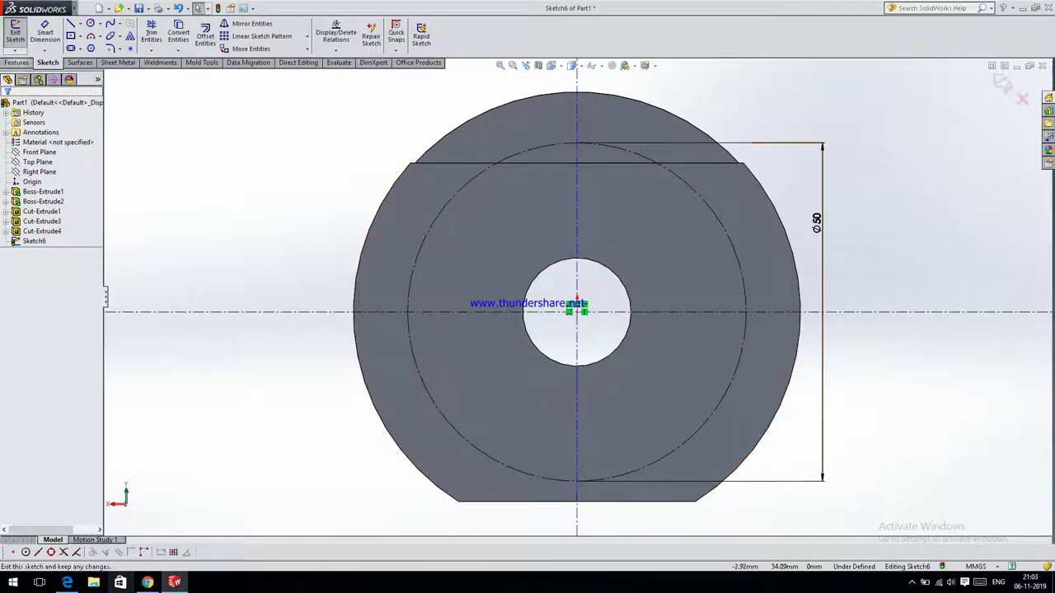
{"action": "left_click", "coordinate": [18, 63]}
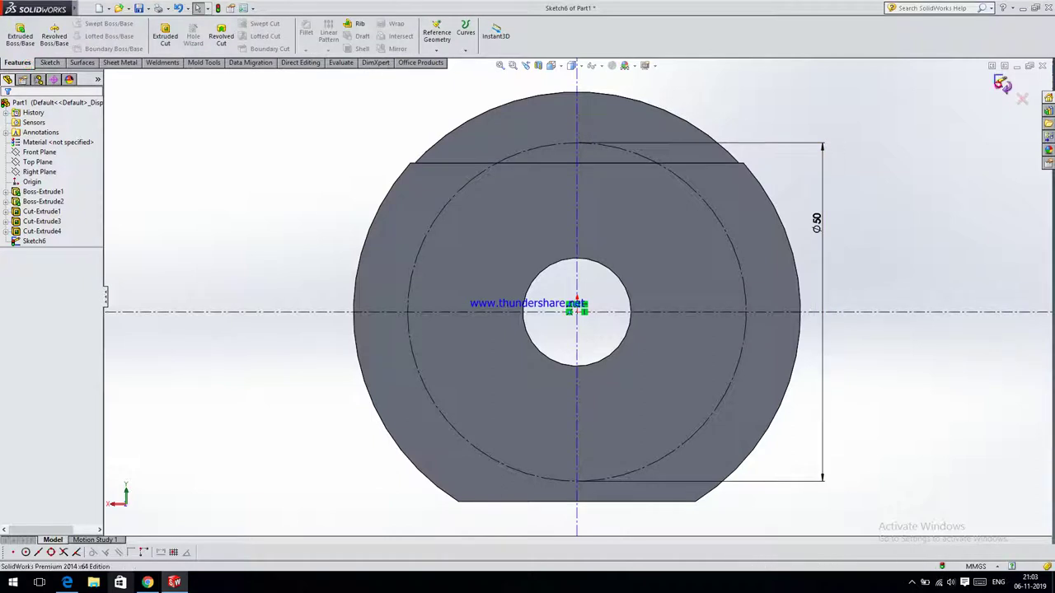
Exit the sketch and start a countersink hole in Hole Wizard with the ANSI Metric standard
{"action": "key", "text": "ctrl+b"}
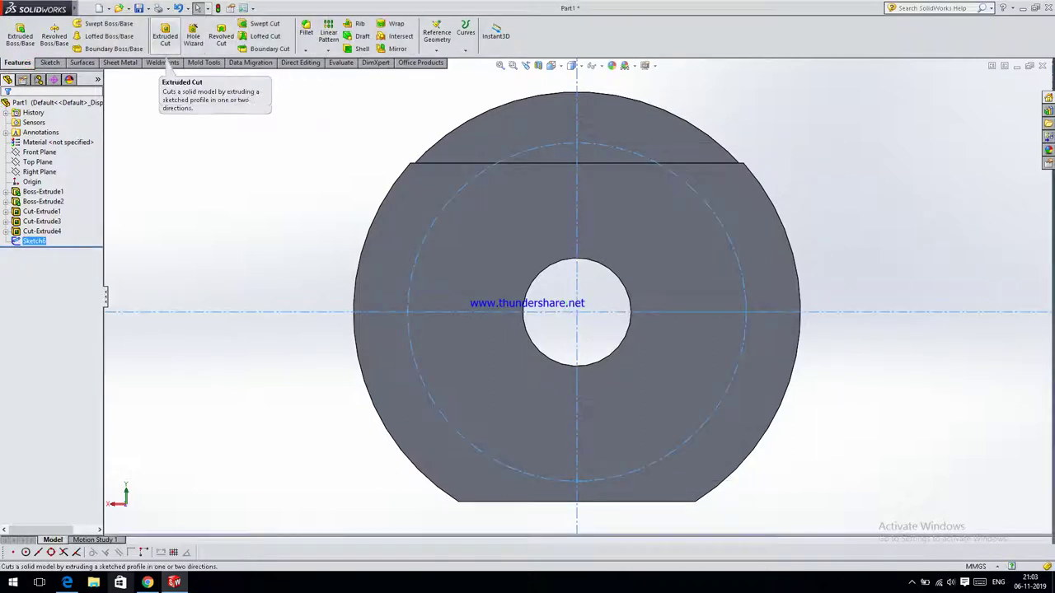
{"action": "left_click", "coordinate": [191, 39]}
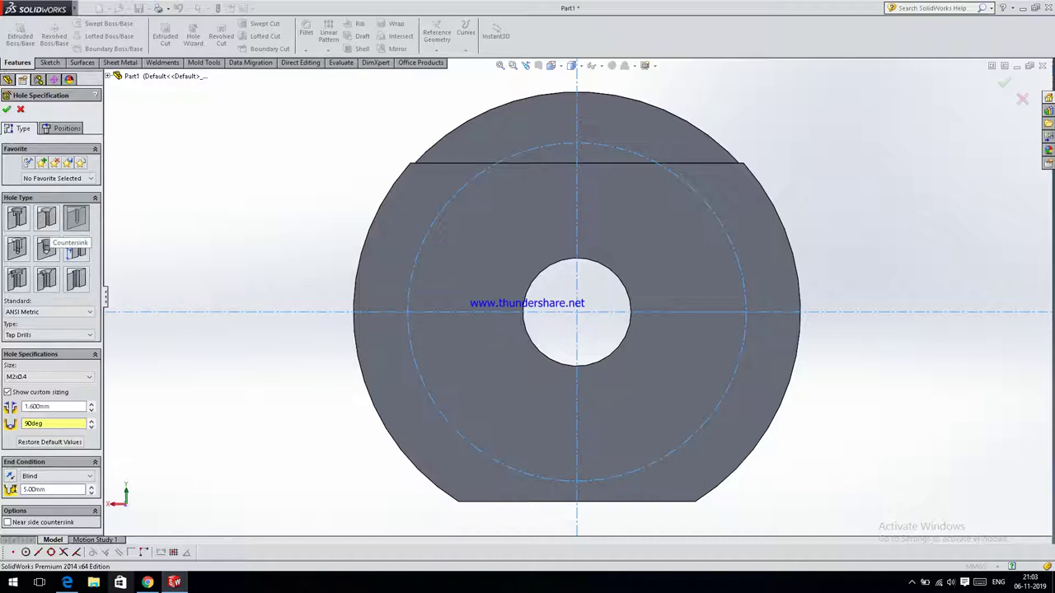
{"action": "left_click", "coordinate": [48, 221]}
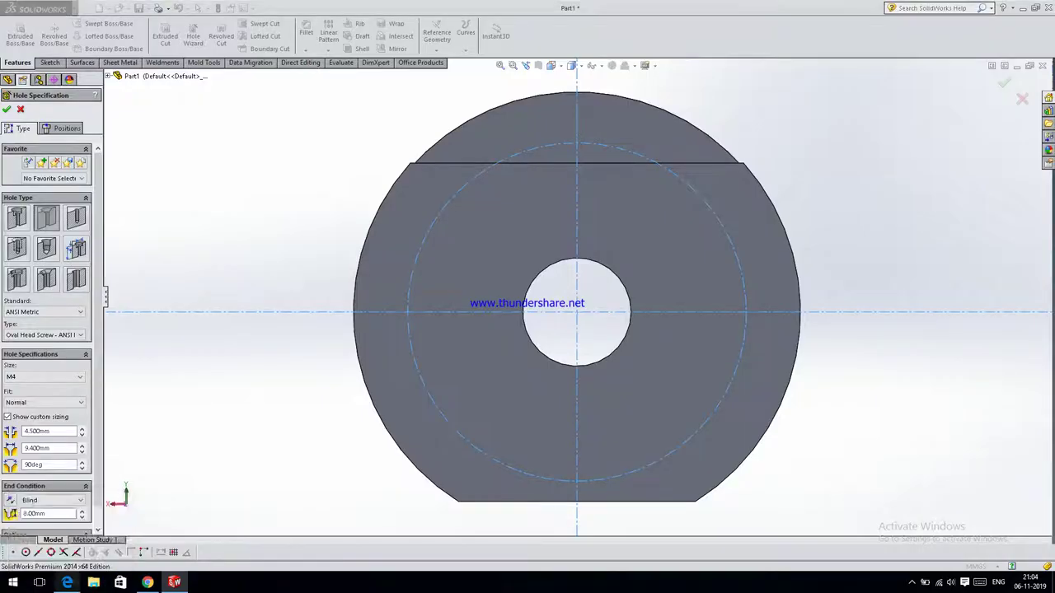
{"action": "key", "text": "alt+Tab"}
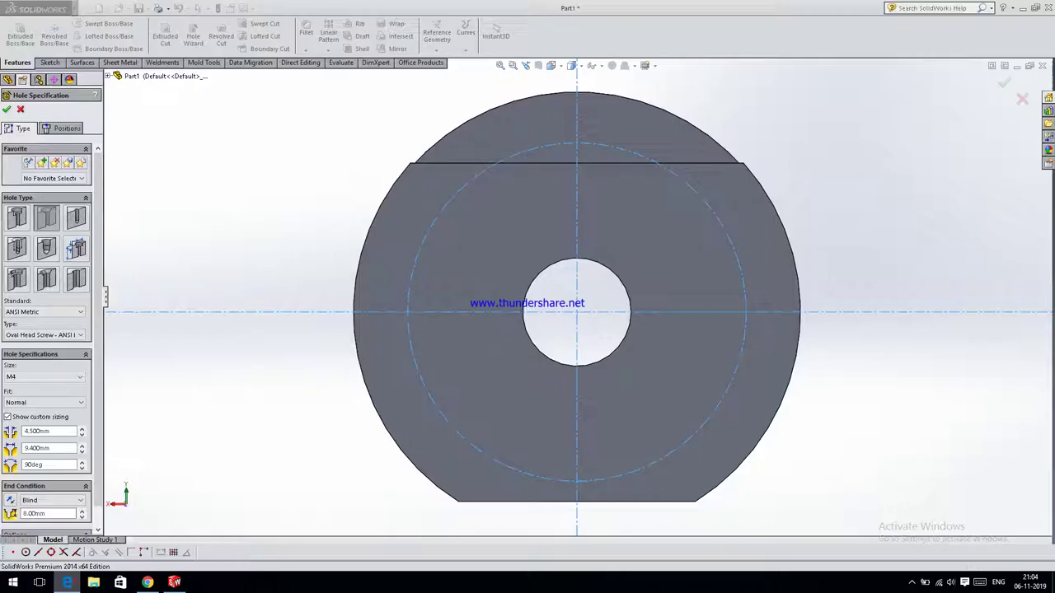
{"action": "left_click", "coordinate": [42, 312]}
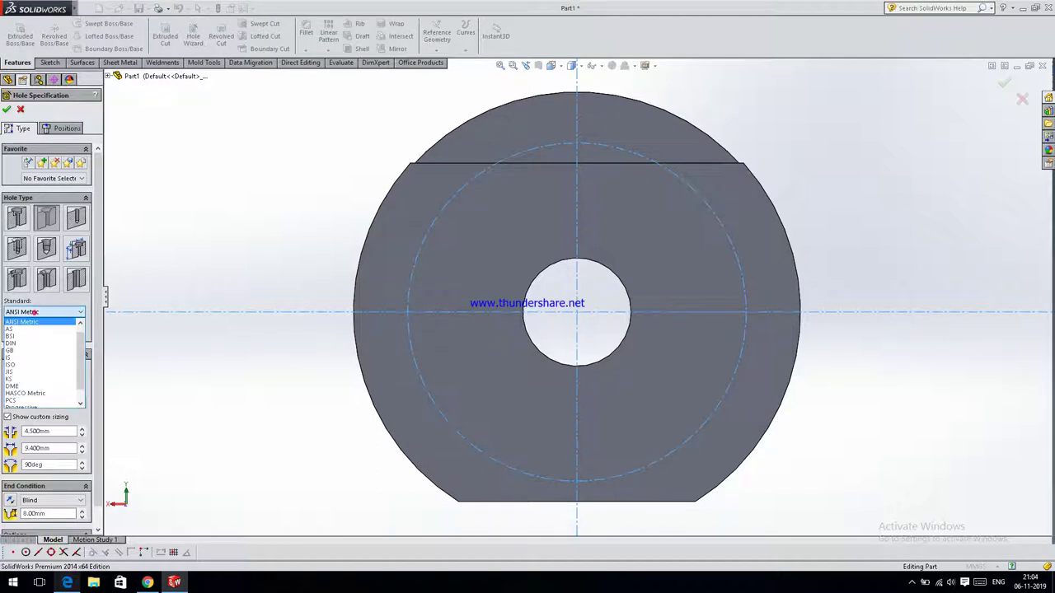
{"action": "left_click", "coordinate": [35, 324]}
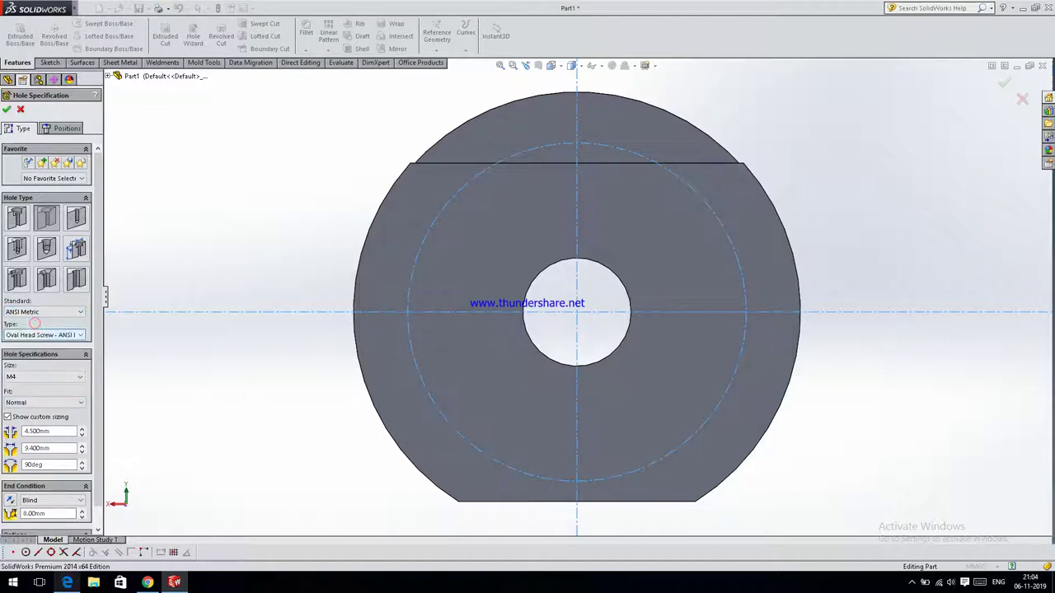
Compare other hole types, then return to countersink with size M4
{"action": "left_click", "coordinate": [42, 377]}
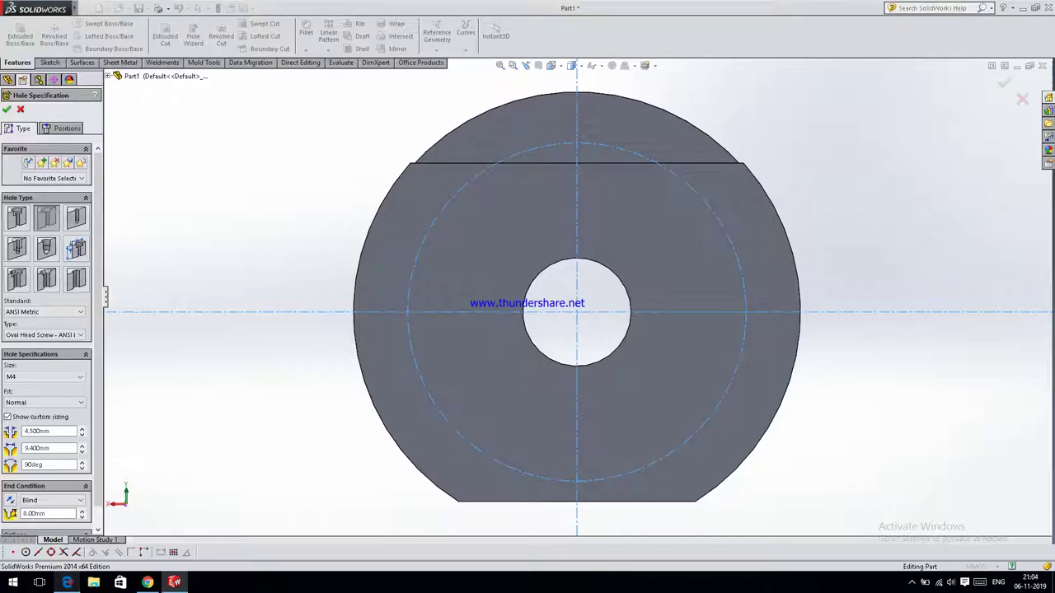
{"action": "left_click", "coordinate": [80, 376]}
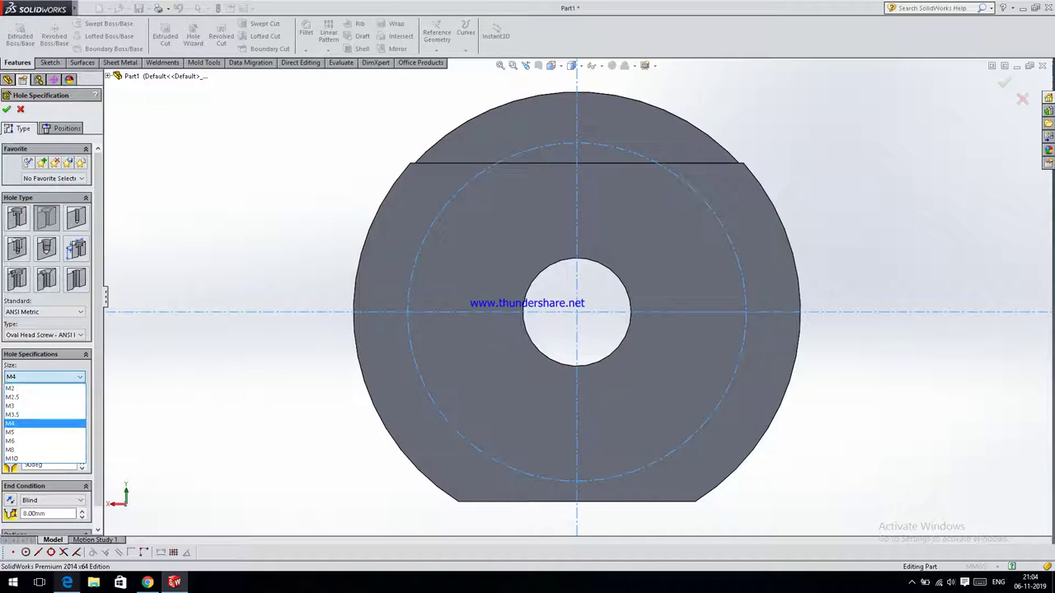
{"action": "left_click", "coordinate": [33, 377]}
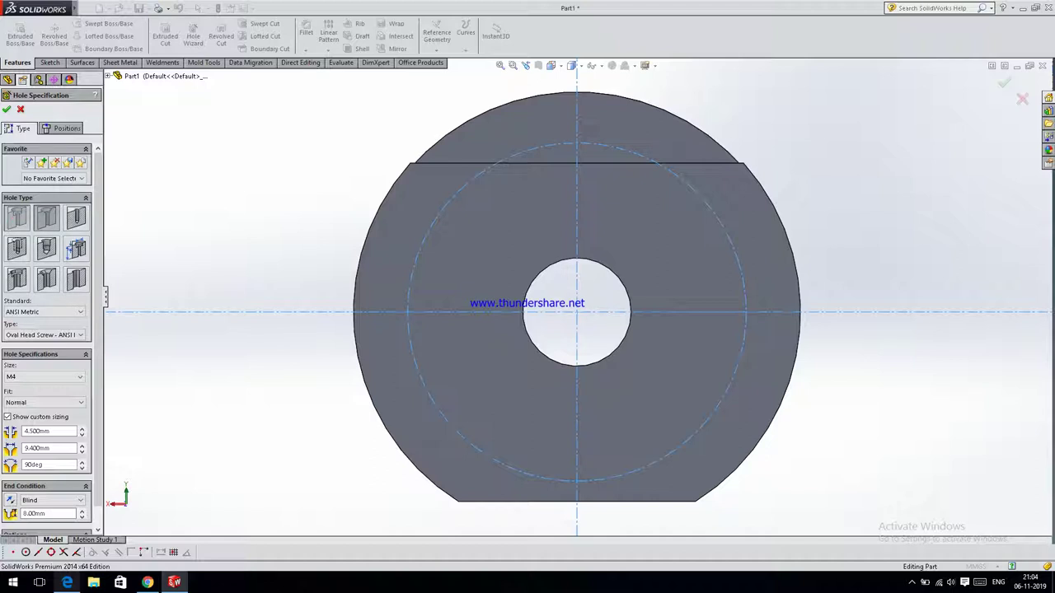
{"action": "left_click", "coordinate": [16, 217]}
{"action": "left_click", "coordinate": [26, 376]}
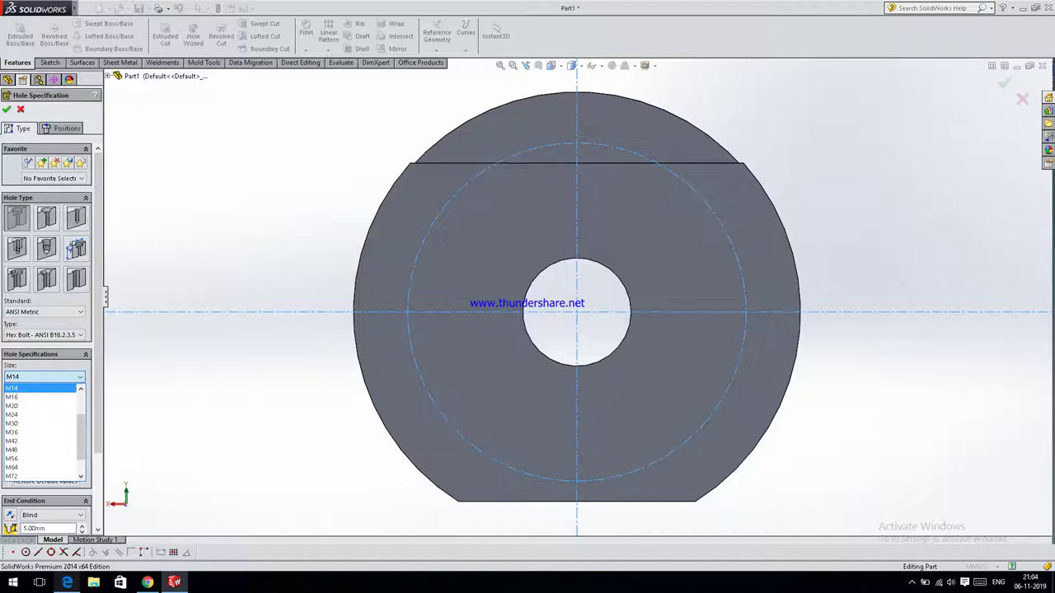
{"action": "key", "text": "Return"}
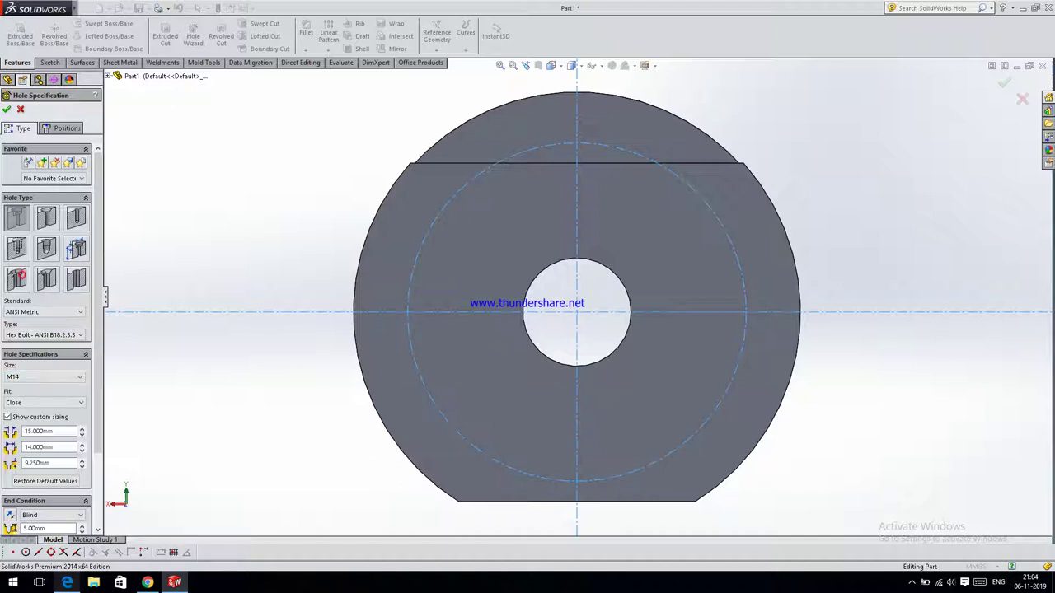
{"action": "left_click", "coordinate": [15, 276]}
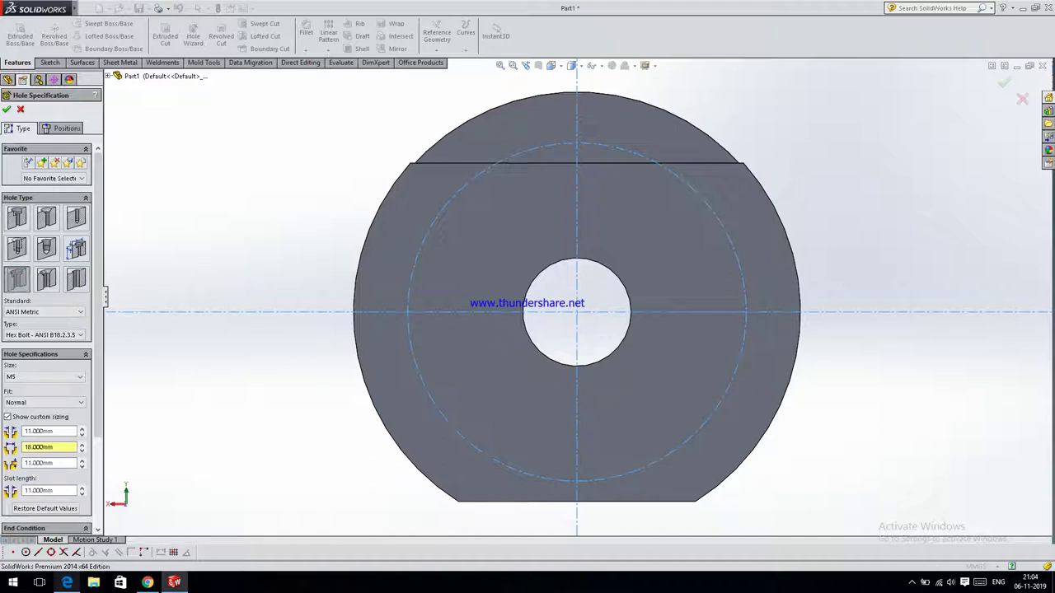
{"action": "left_click", "coordinate": [34, 376]}
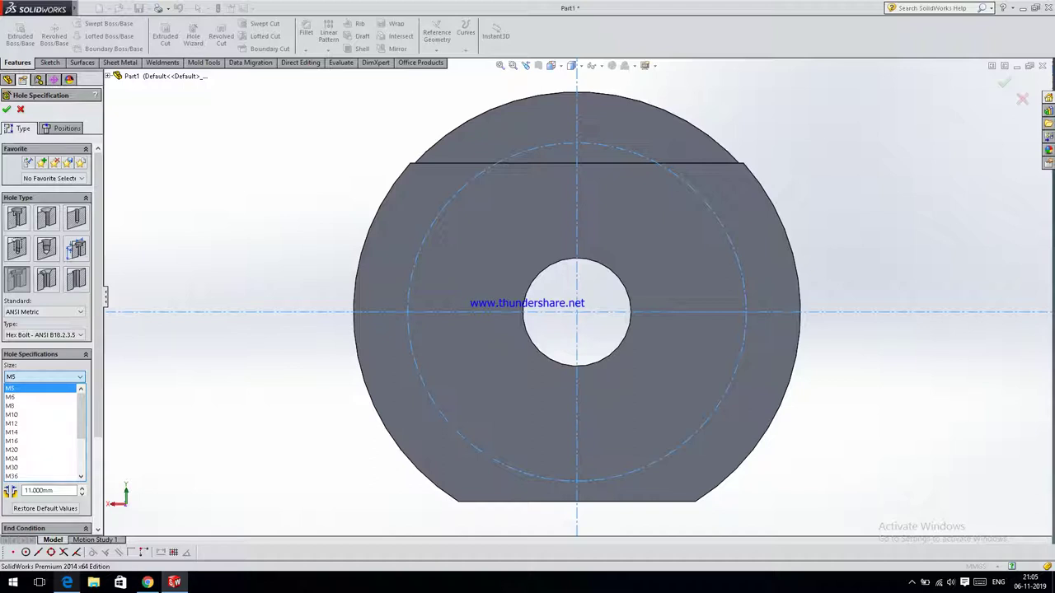
{"action": "left_click", "coordinate": [47, 217]}
{"action": "left_click", "coordinate": [47, 217]}
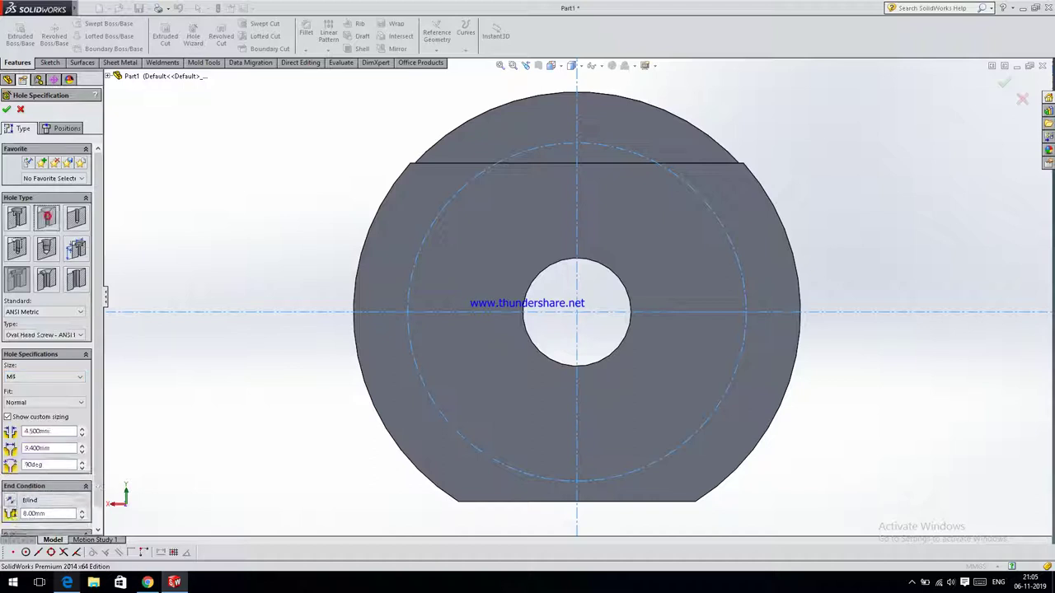
{"action": "left_click", "coordinate": [37, 375]}
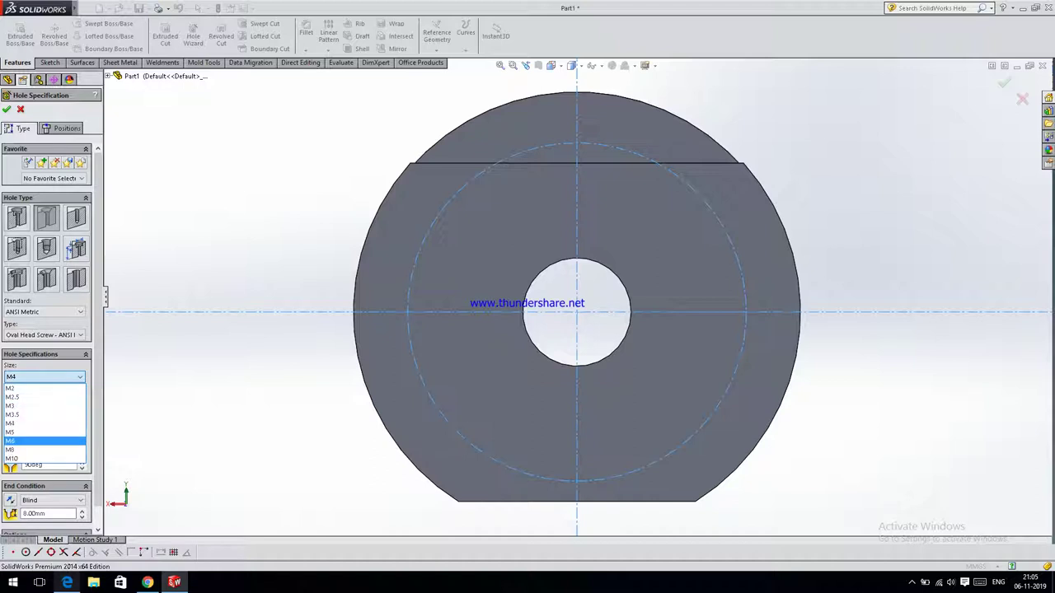
{"action": "left_click", "coordinate": [167, 376]}
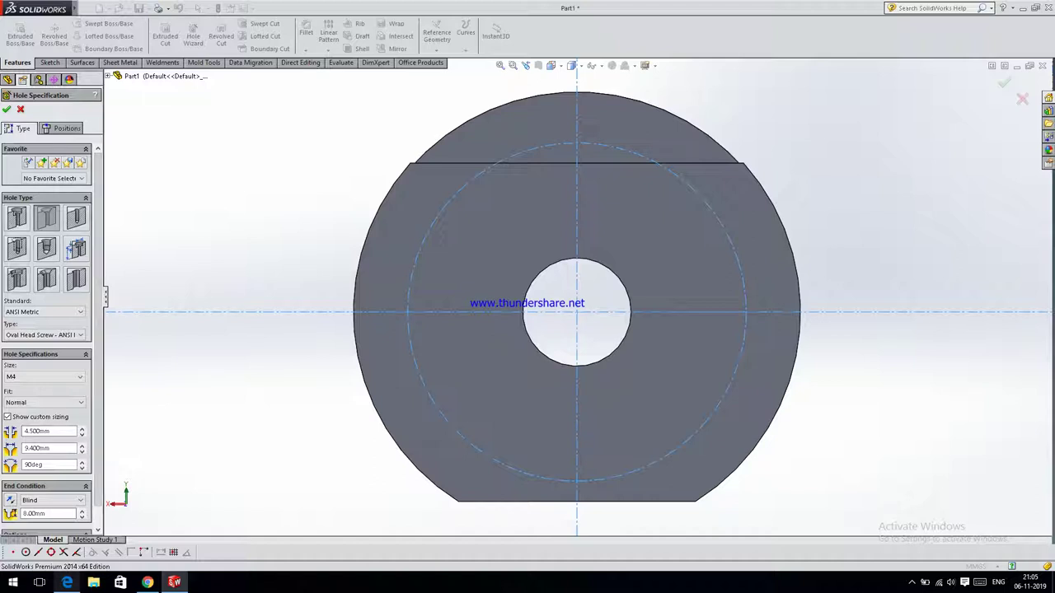
Preview hole positions on the flange face, then return to the type settings
{"action": "left_click", "coordinate": [66, 128]}
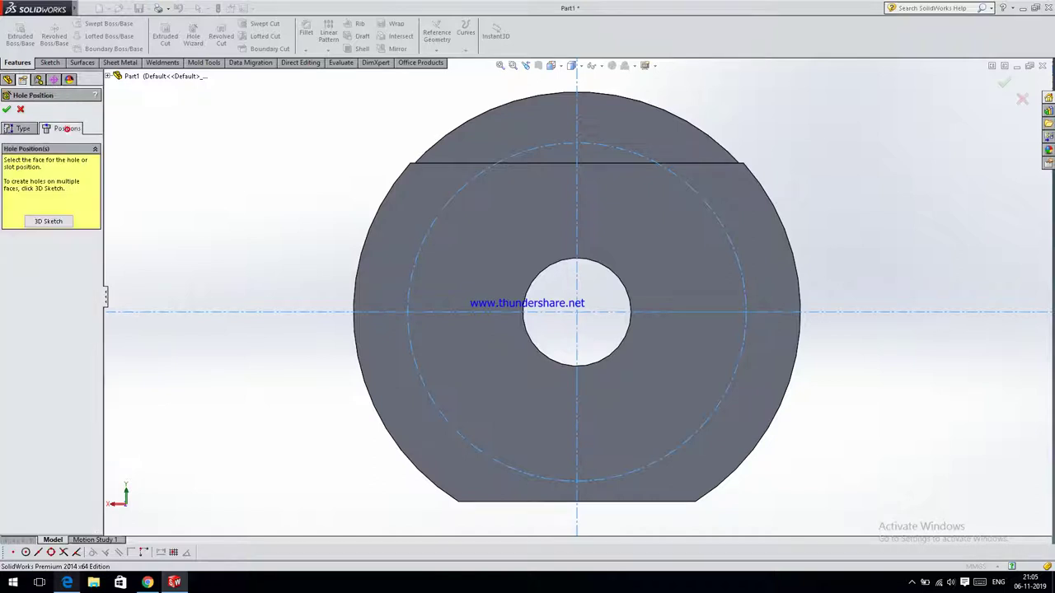
{"action": "left_click", "coordinate": [443, 231]}
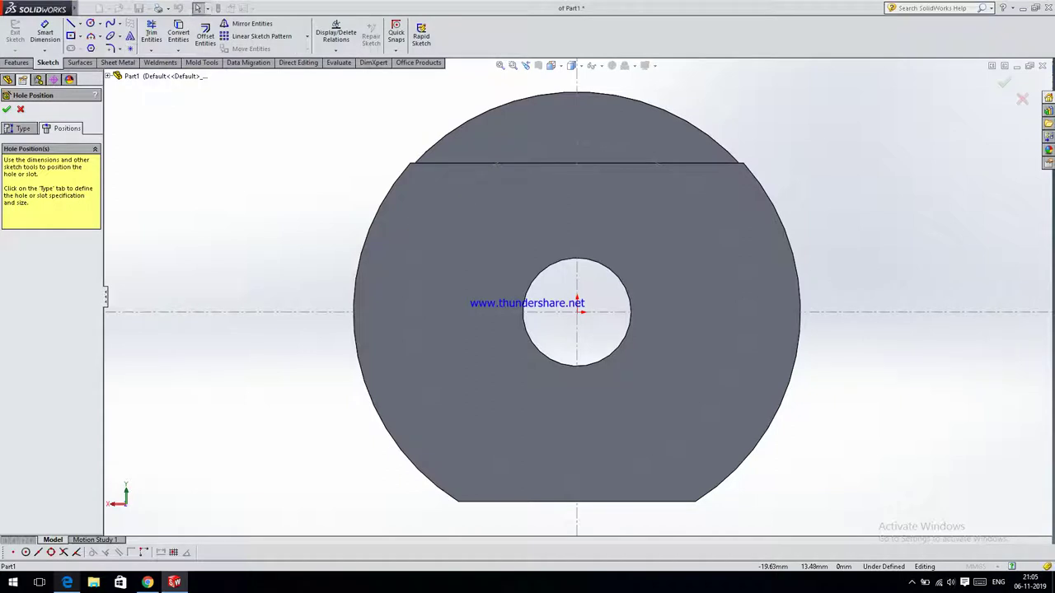
{"action": "left_click", "coordinate": [22, 128]}
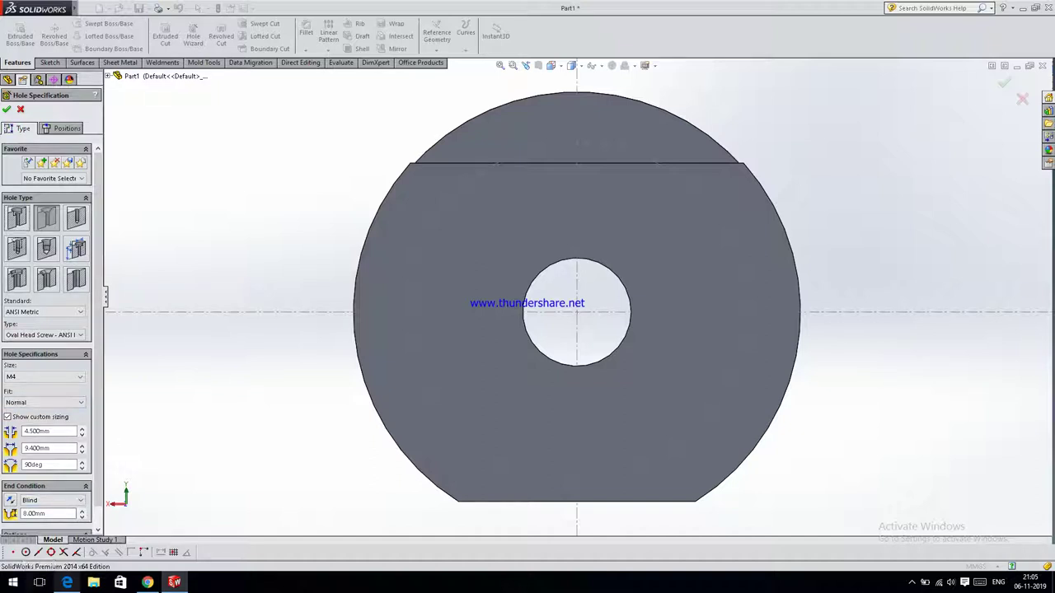
{"action": "left_click", "coordinate": [66, 583]}
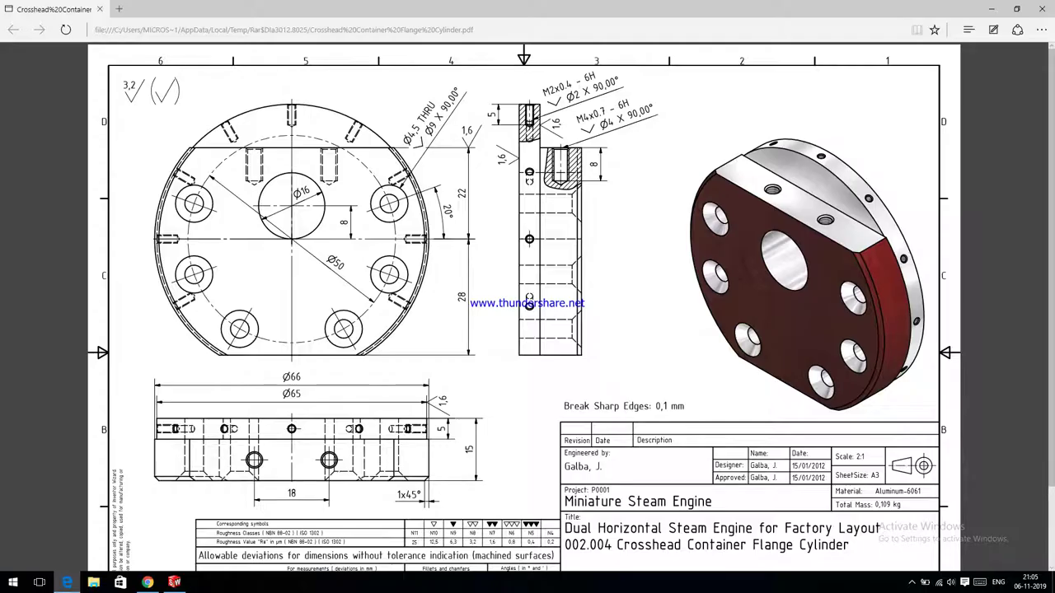
Change the countersunk hole's blind depth from 8 mm to 20 mm
{"action": "key", "text": "alt+Tab"}
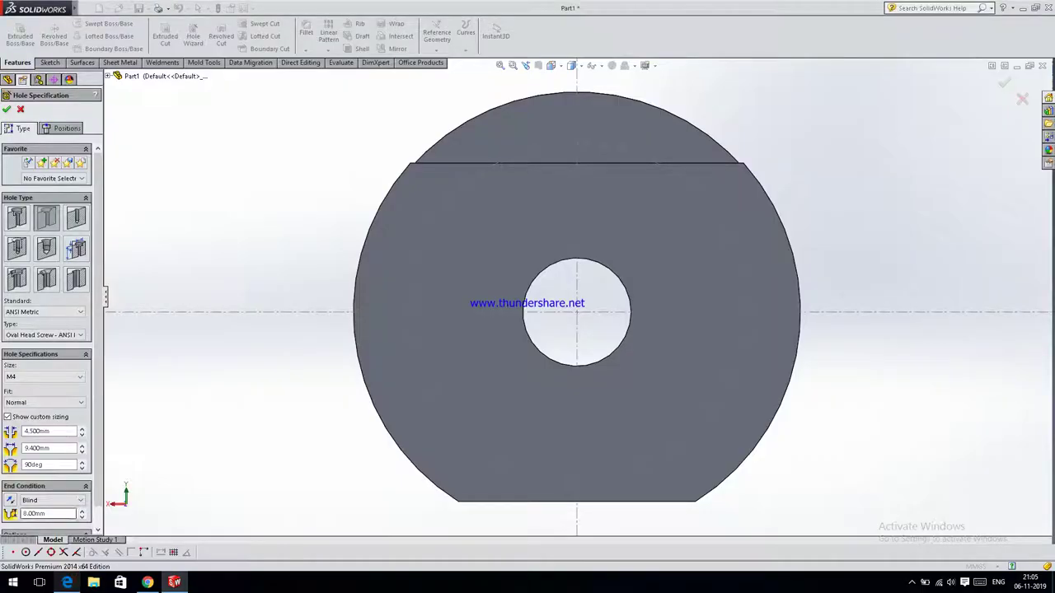
{"action": "left_click", "coordinate": [54, 514]}
{"action": "type", "text": "1"}
{"action": "double_click", "coordinate": [53, 513]}
{"action": "type", "text": "20"}
{"action": "left_click", "coordinate": [67, 583]}
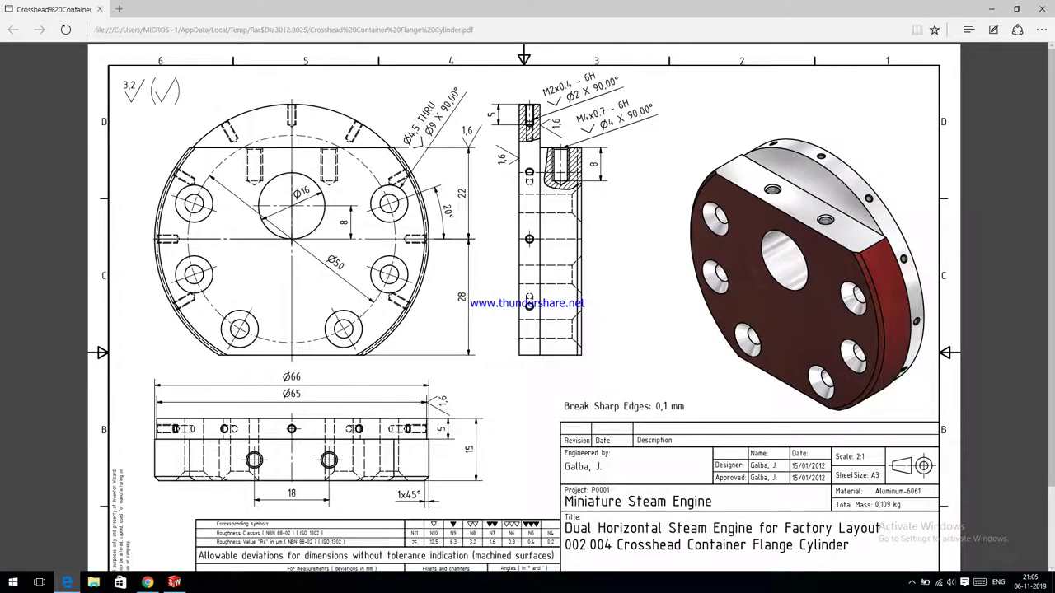
{"action": "key", "text": "alt+Tab"}
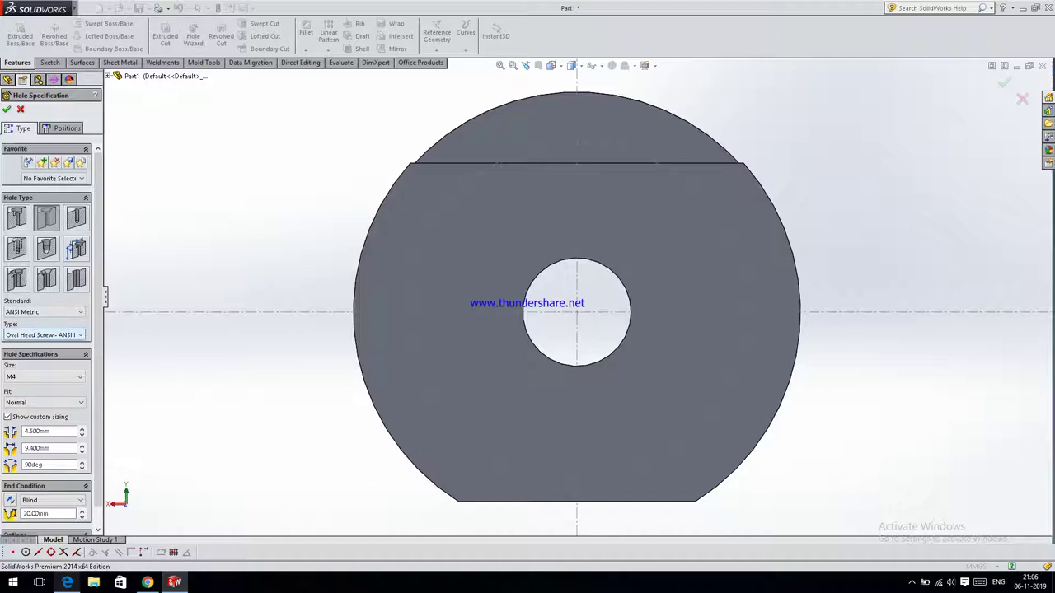
Compare Flat Head and Oval Head Screw types, keeping Oval Head Screw
{"action": "left_click", "coordinate": [46, 334]}
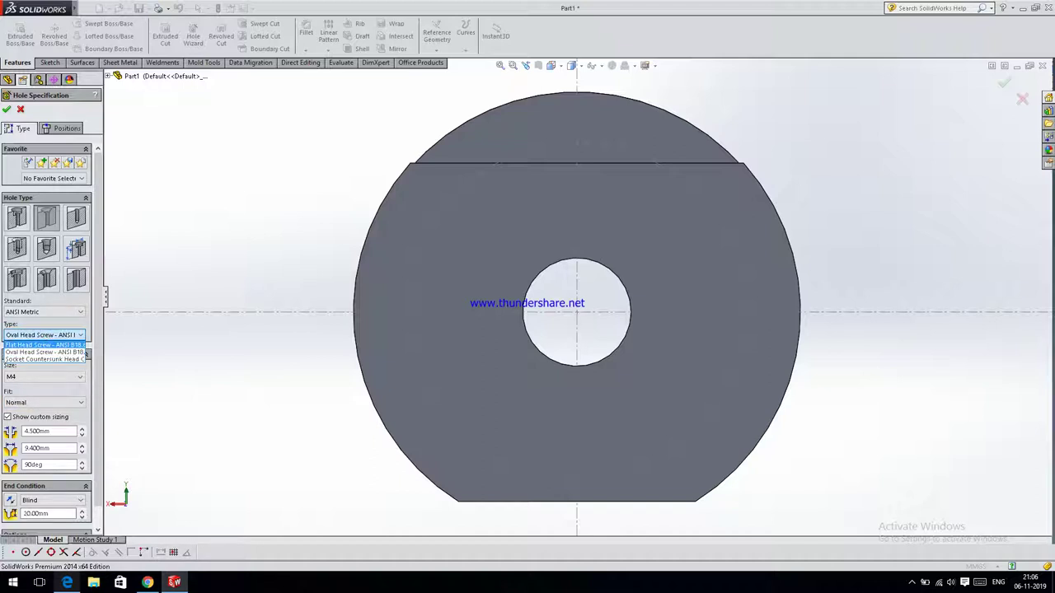
{"action": "left_click", "coordinate": [44, 344]}
{"action": "left_click", "coordinate": [42, 334]}
{"action": "left_click", "coordinate": [42, 351]}
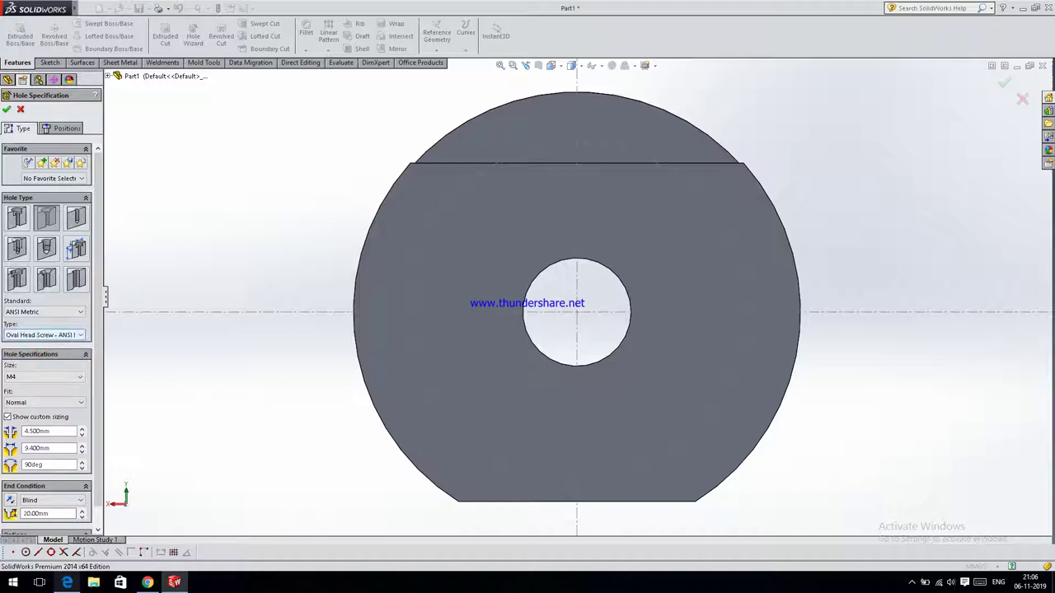
{"action": "left_click", "coordinate": [43, 334]}
{"action": "left_click", "coordinate": [41, 344]}
{"action": "left_click", "coordinate": [39, 335]}
{"action": "left_click", "coordinate": [43, 352]}
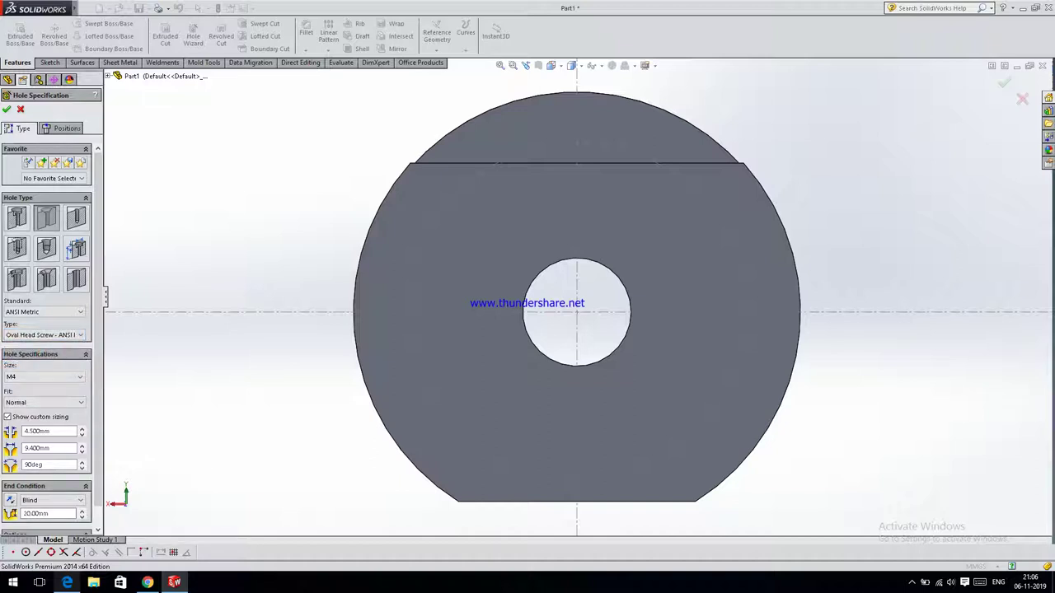
Move to hole positions and place a first hole point on the flange's front face
{"action": "left_click", "coordinate": [64, 128]}
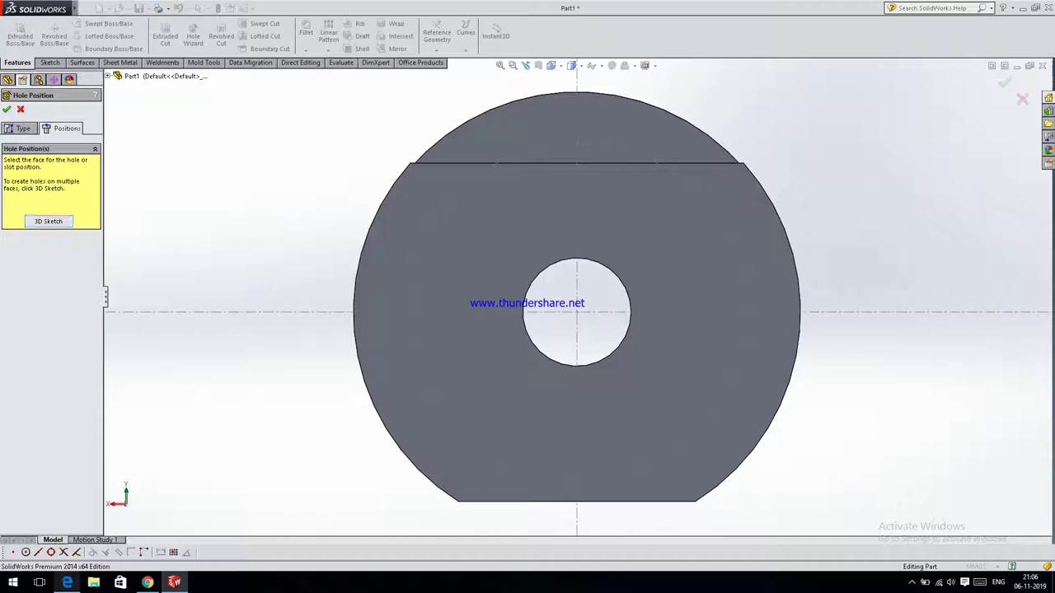
{"action": "left_click", "coordinate": [22, 129]}
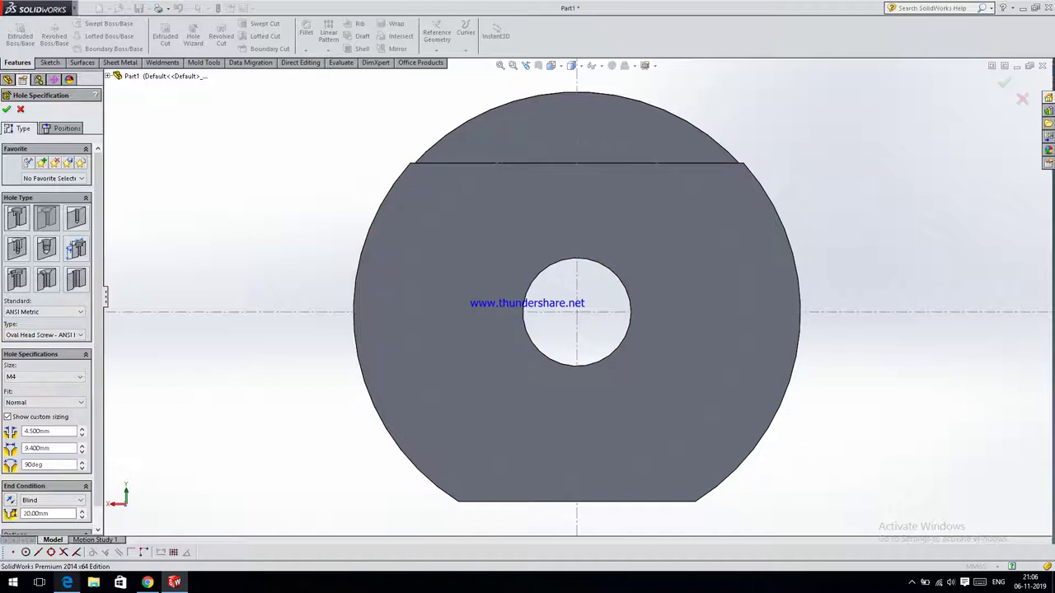
{"action": "left_click", "coordinate": [62, 128]}
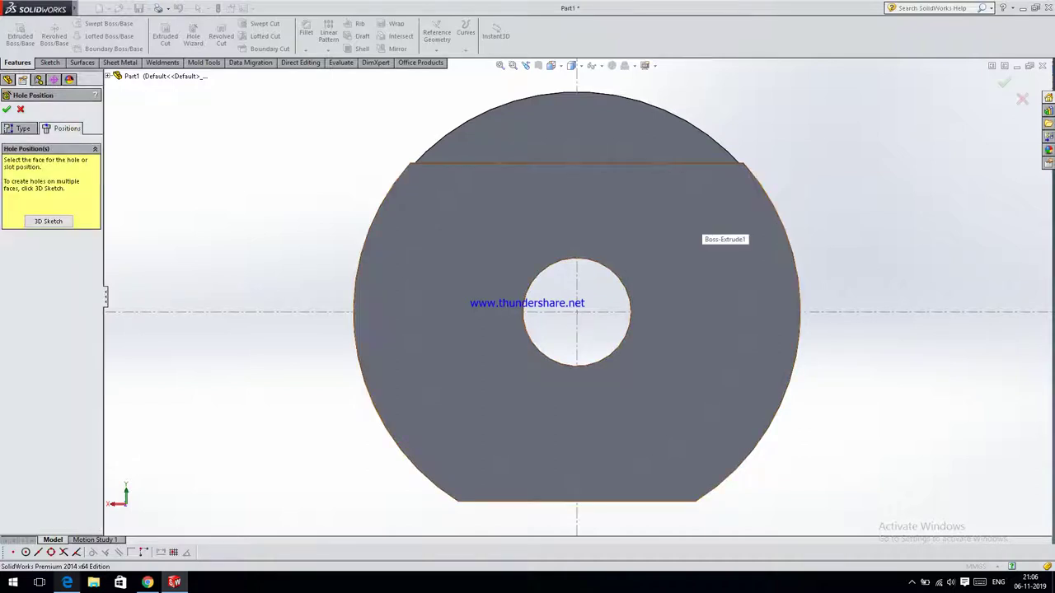
{"action": "left_click", "coordinate": [725, 246]}
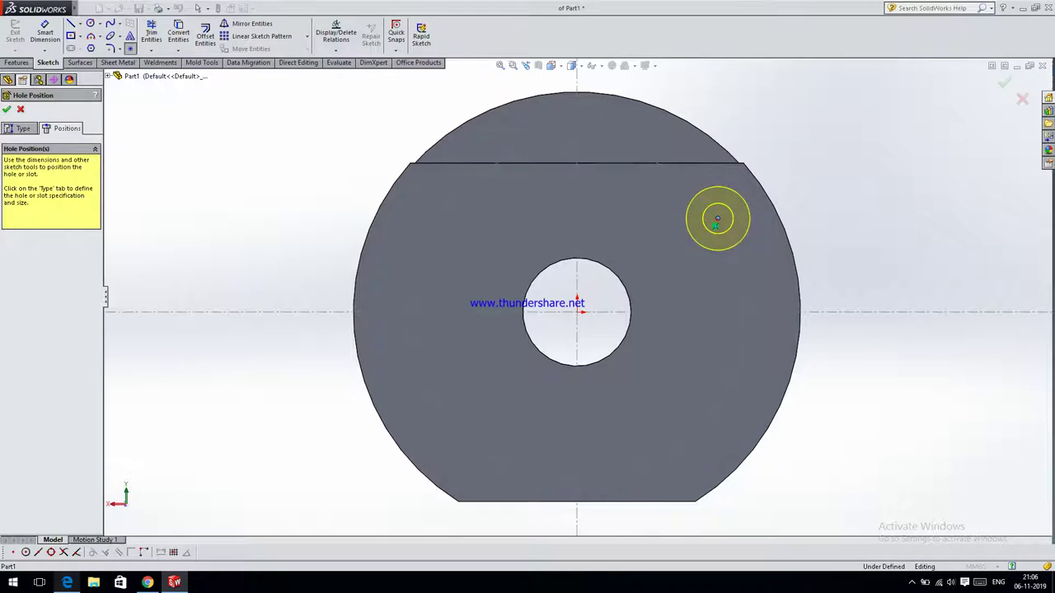
Place countersunk hole points at the upper-right, middle-right and lower-right of the flange face
{"action": "left_click", "coordinate": [717, 219]}
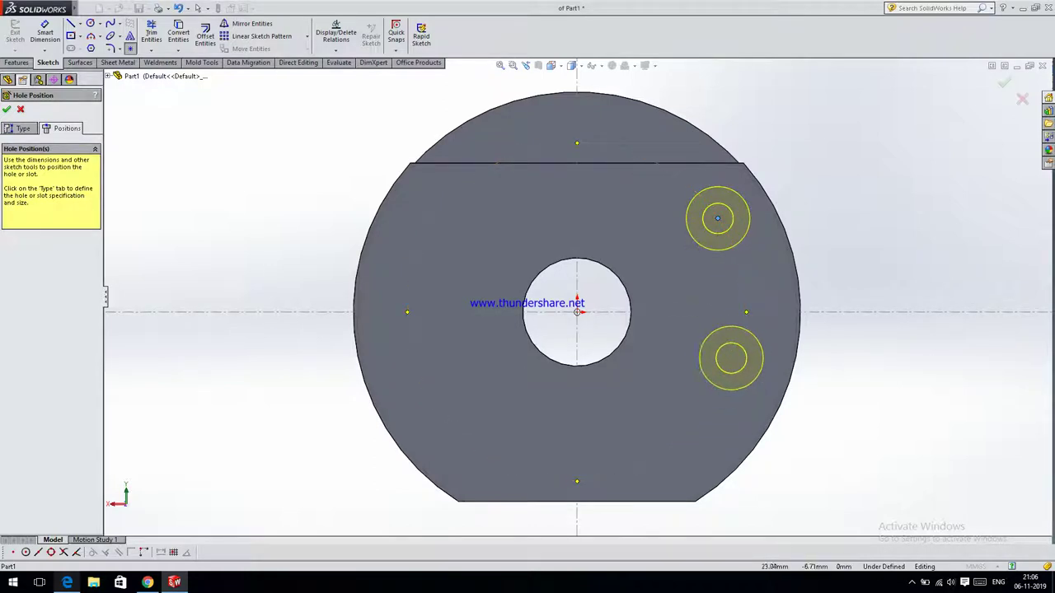
{"action": "left_click", "coordinate": [735, 368]}
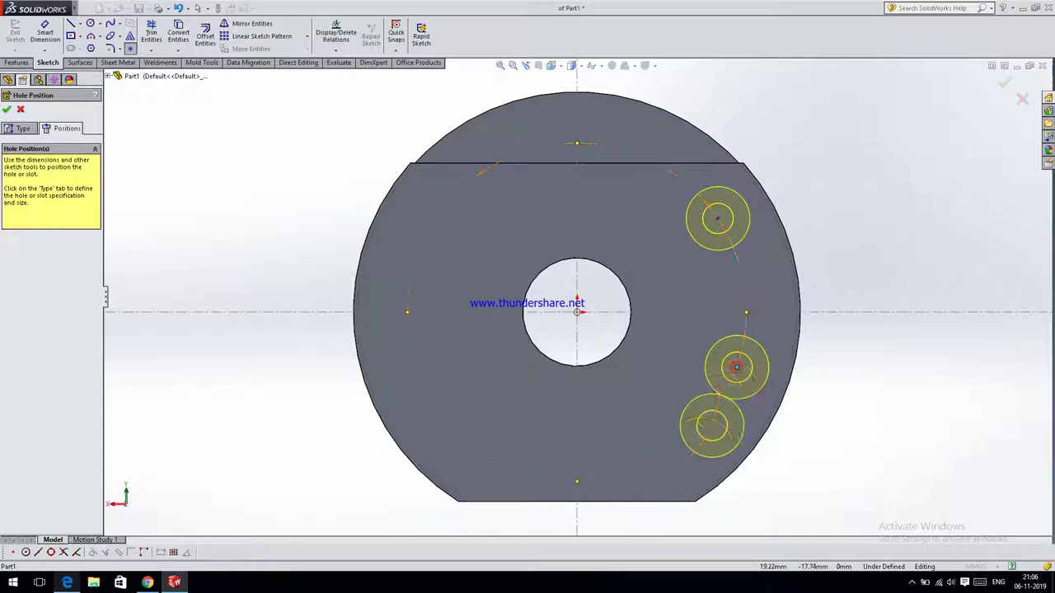
{"action": "left_click", "coordinate": [684, 448]}
{"action": "key", "text": "Escape"}
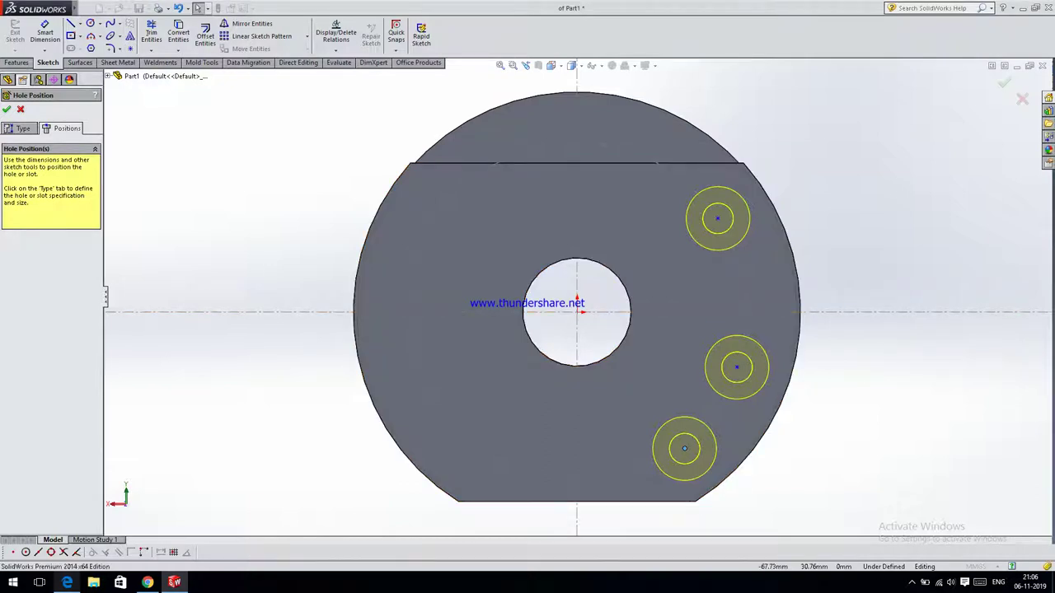
{"action": "left_click", "coordinate": [46, 39]}
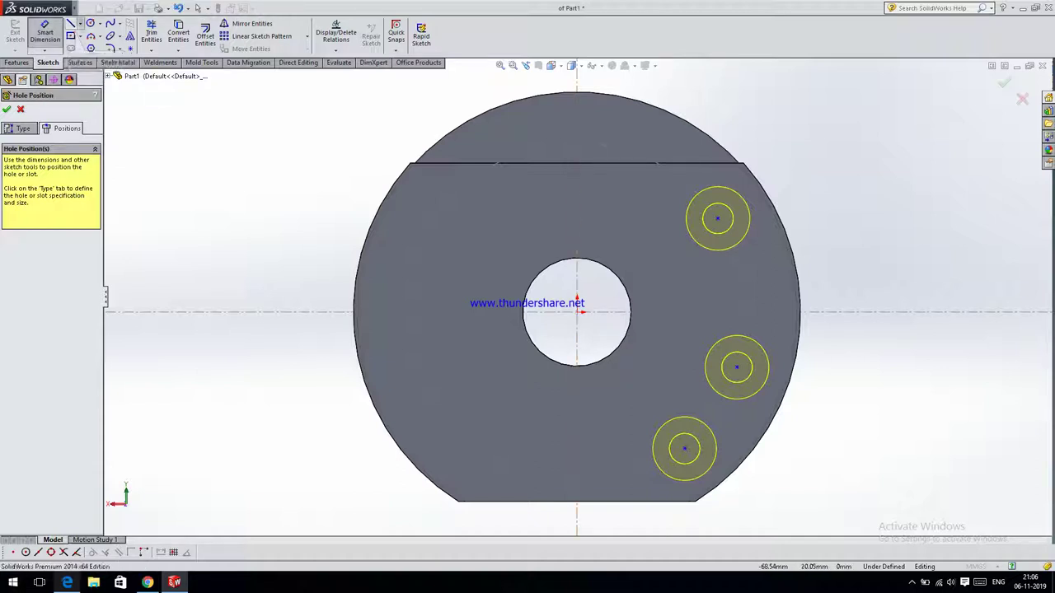
Set the centerline tool to infinite length, angled, with automatic angle dimensions
{"action": "left_click", "coordinate": [71, 23]}
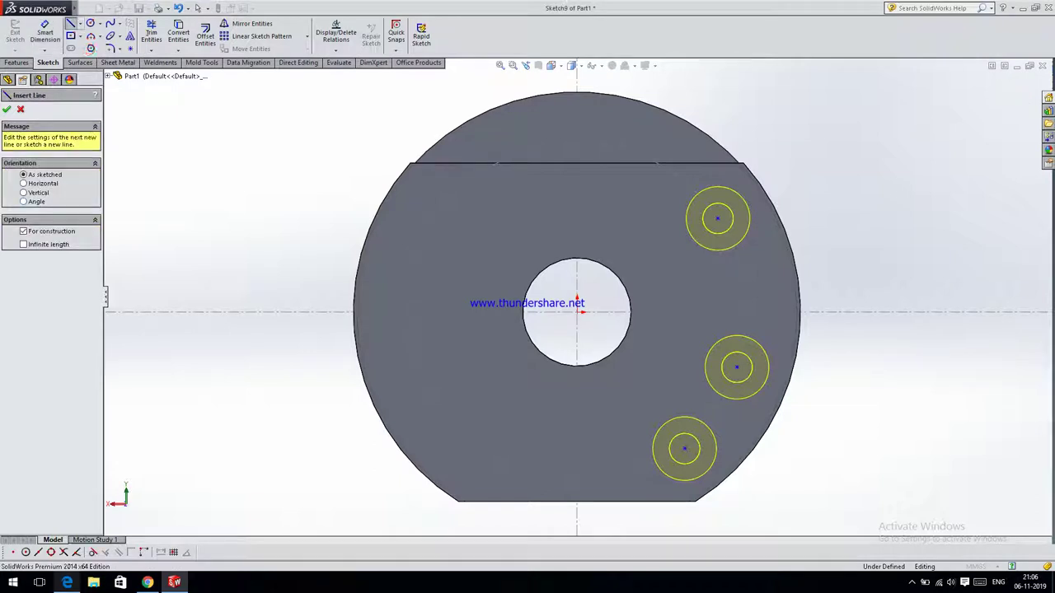
{"action": "left_click", "coordinate": [24, 244]}
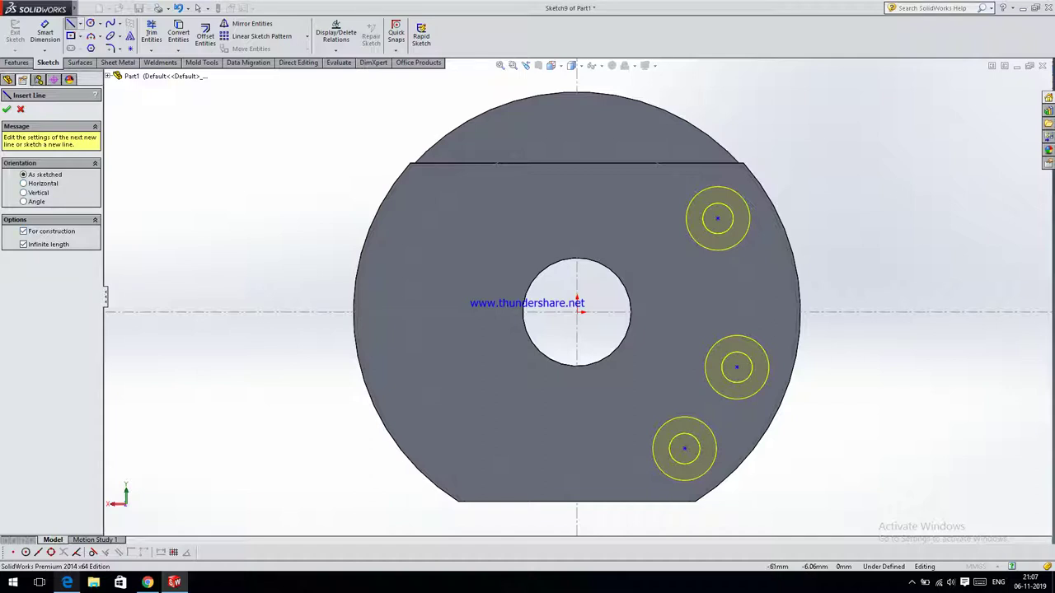
{"action": "left_click", "coordinate": [24, 183]}
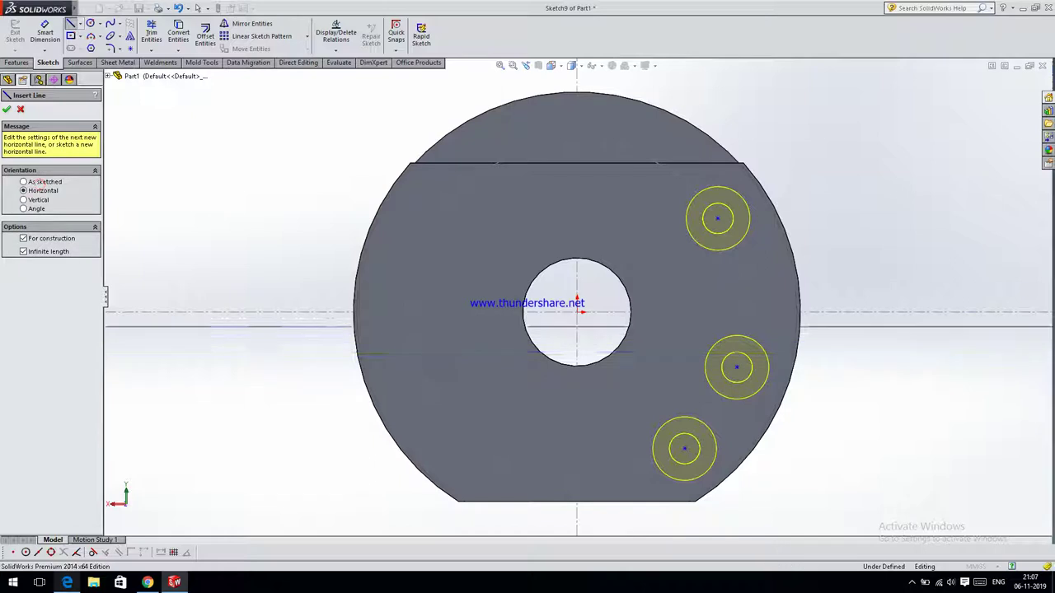
{"action": "left_click", "coordinate": [36, 208]}
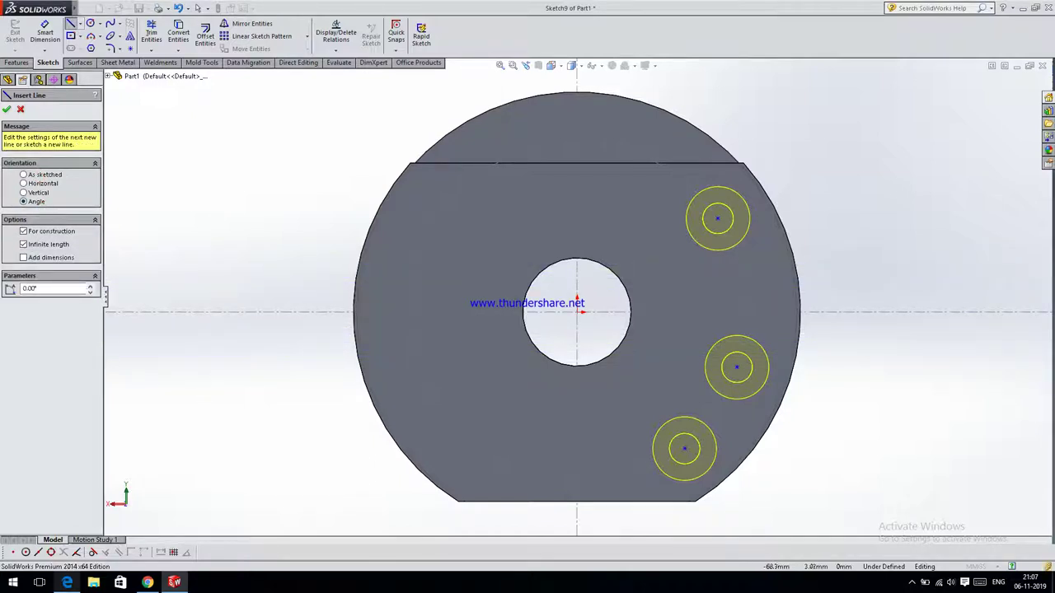
{"action": "left_click", "coordinate": [23, 258]}
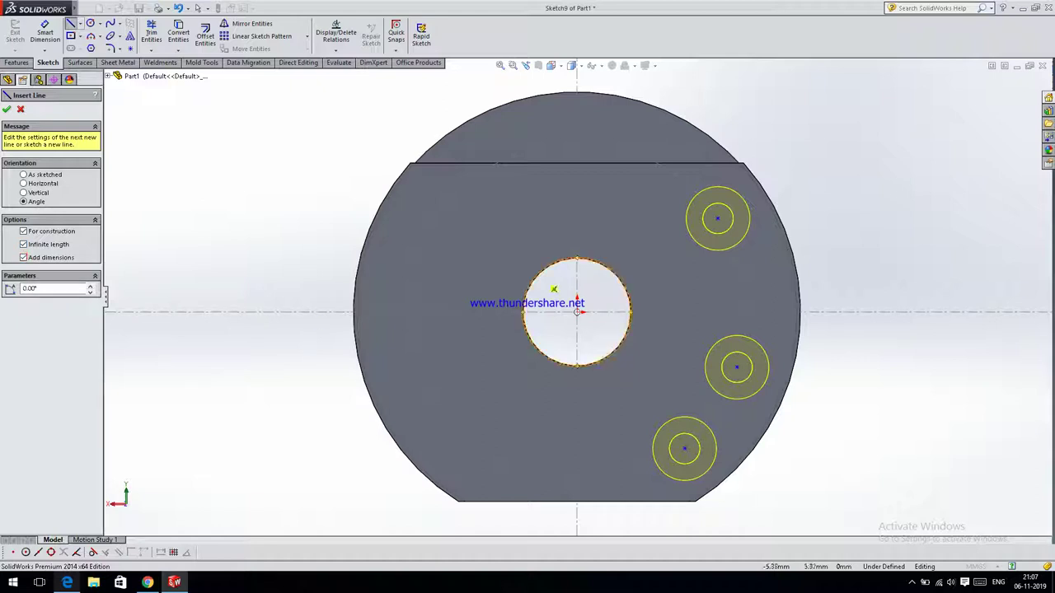
Draw radial construction lines from the origin through the upper, middle and lower hole points
{"action": "left_click", "coordinate": [580, 311]}
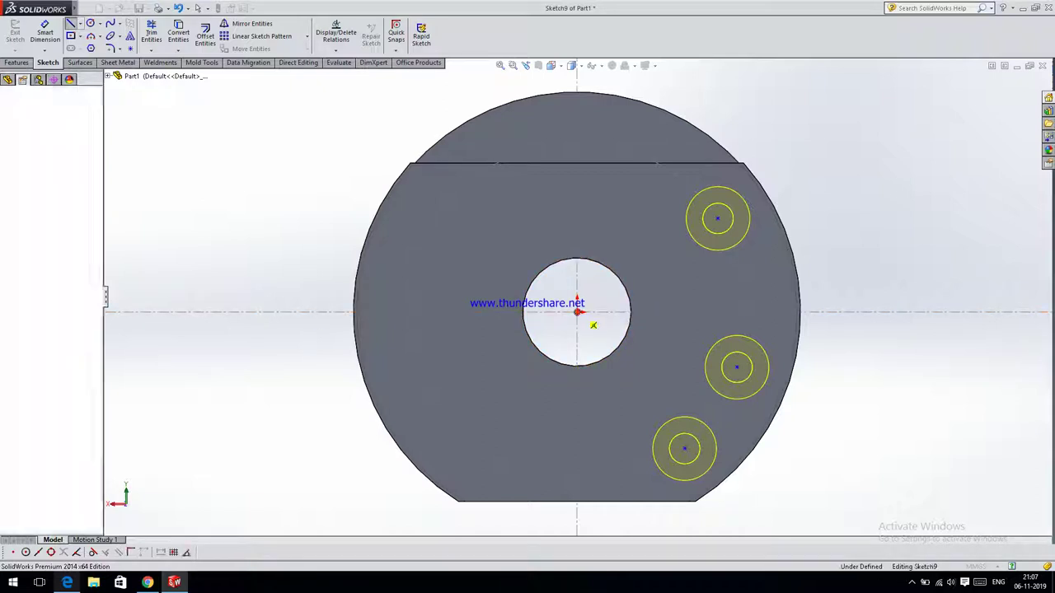
{"action": "left_click", "coordinate": [631, 276]}
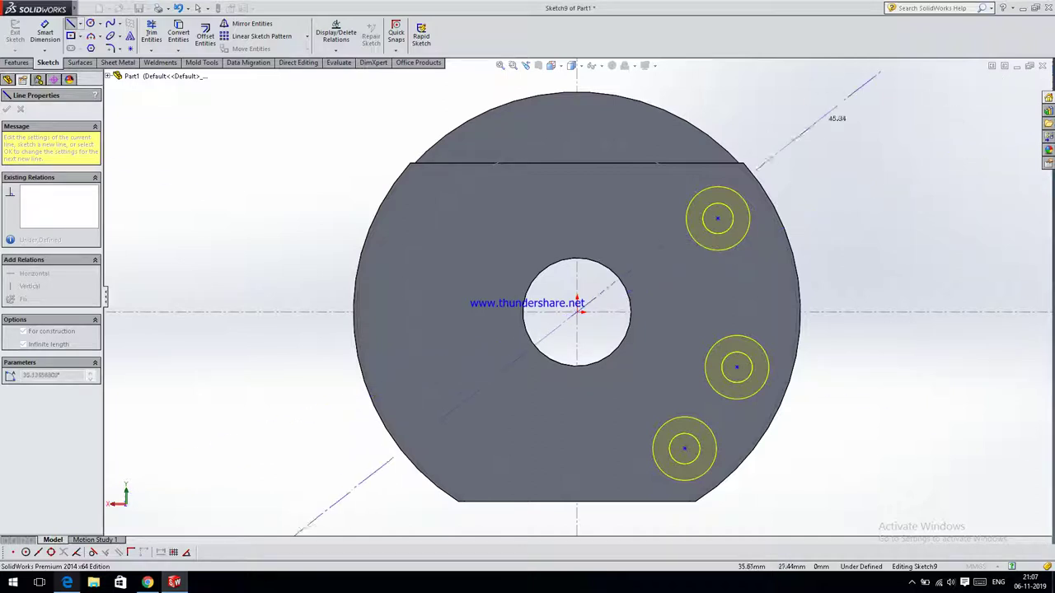
{"action": "left_click", "coordinate": [718, 218]}
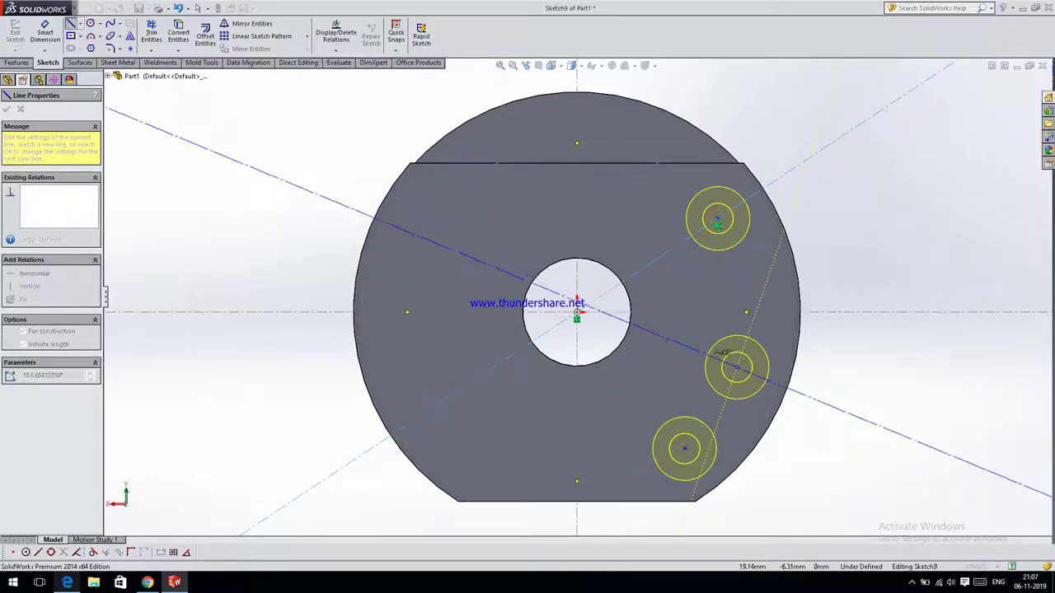
{"action": "left_click", "coordinate": [736, 367]}
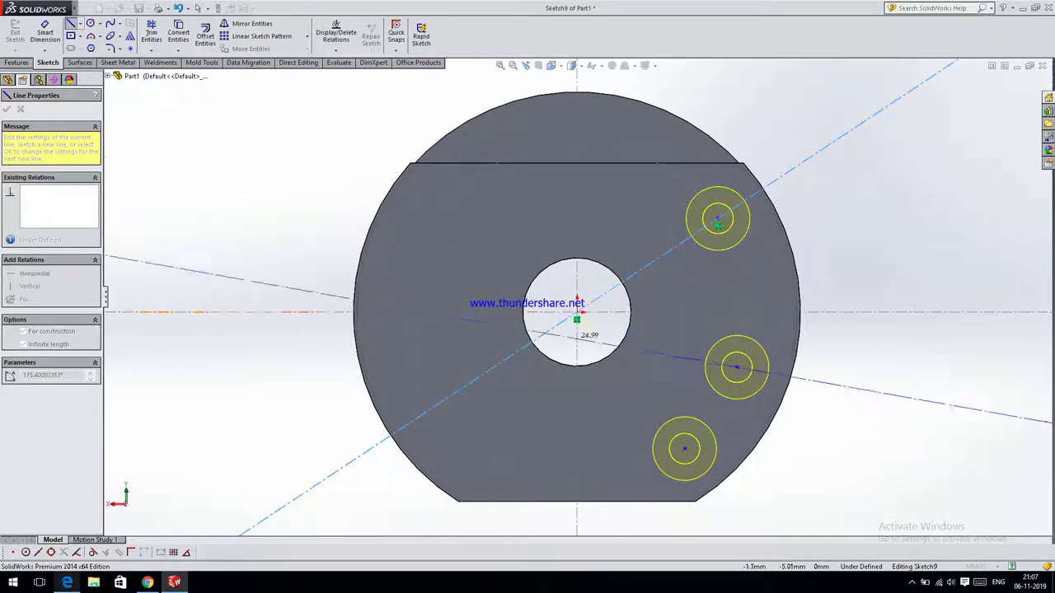
{"action": "left_click", "coordinate": [578, 311]}
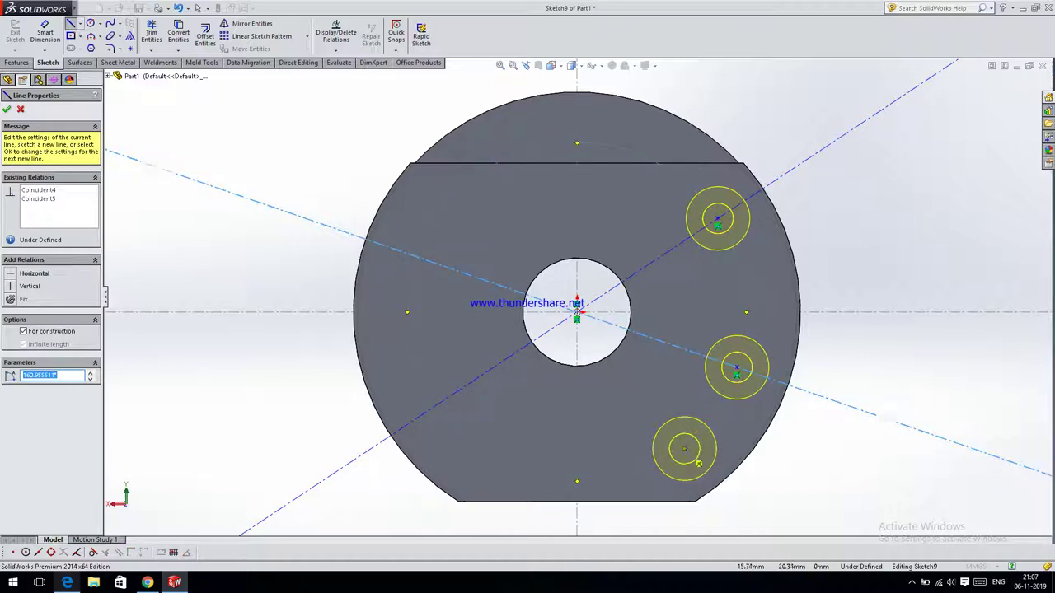
{"action": "left_click", "coordinate": [684, 449]}
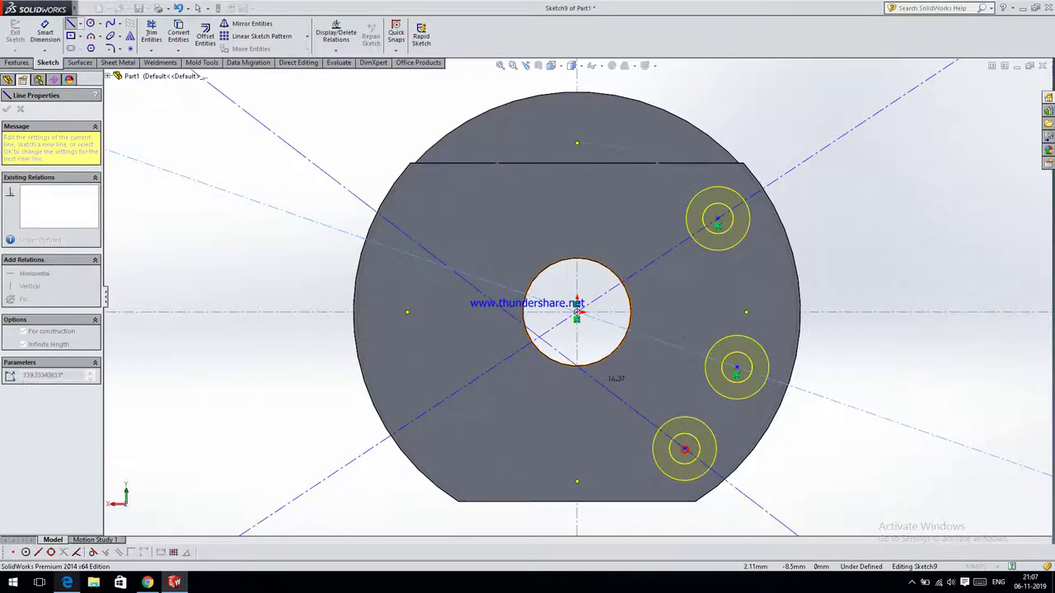
{"action": "left_click", "coordinate": [579, 312]}
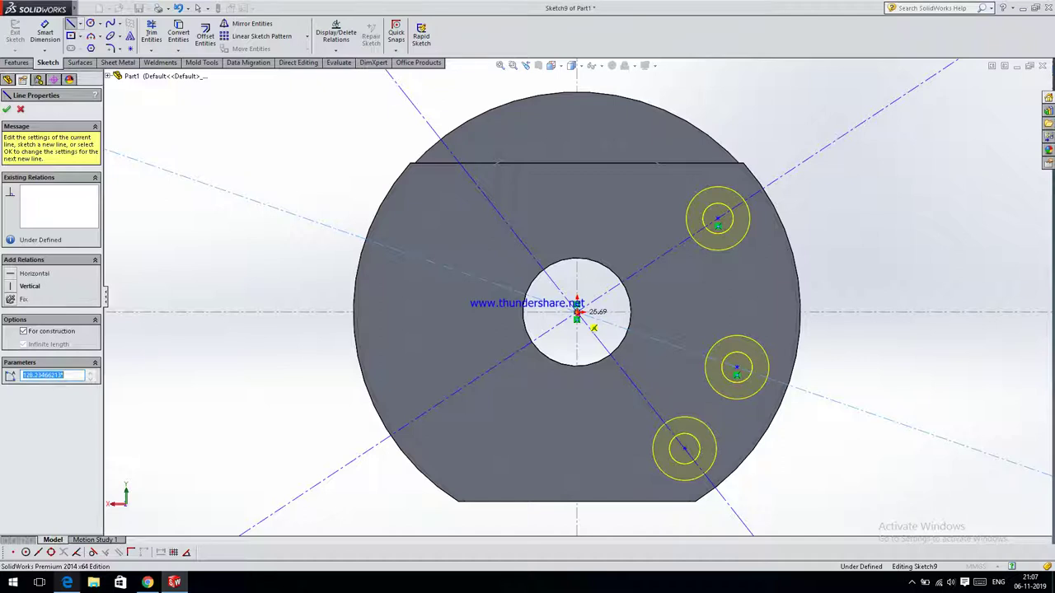
{"action": "key", "text": "Escape"}
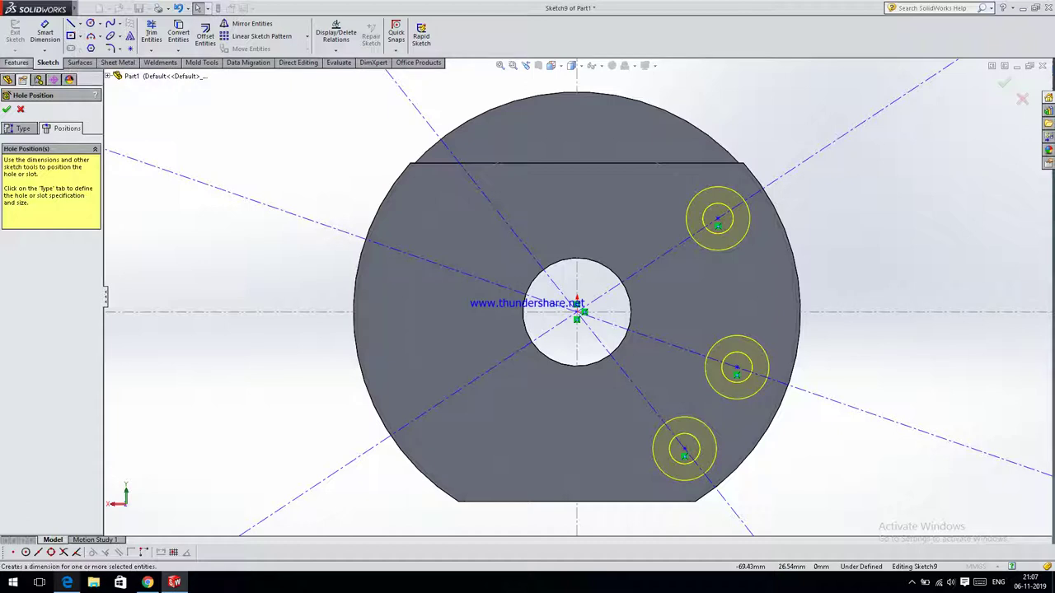
{"action": "left_click", "coordinate": [16, 62]}
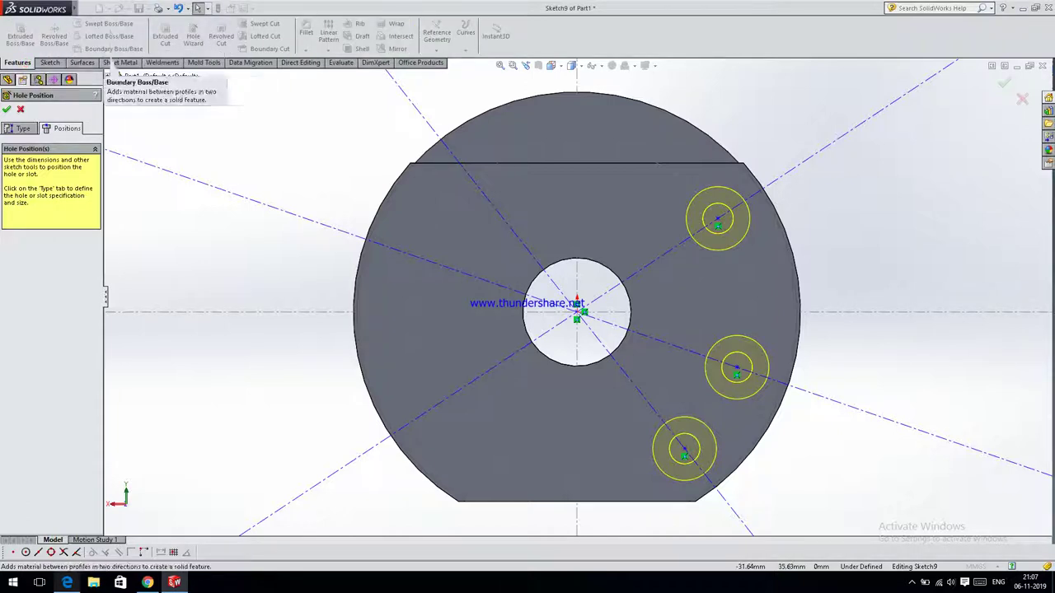
{"action": "left_click", "coordinate": [49, 63]}
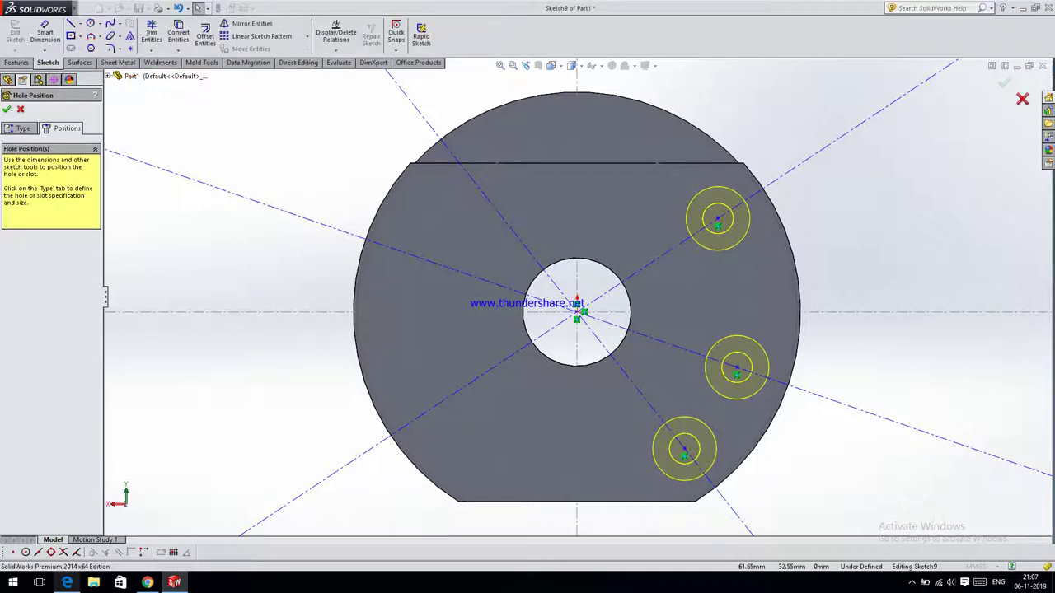
{"action": "left_click", "coordinate": [18, 63]}
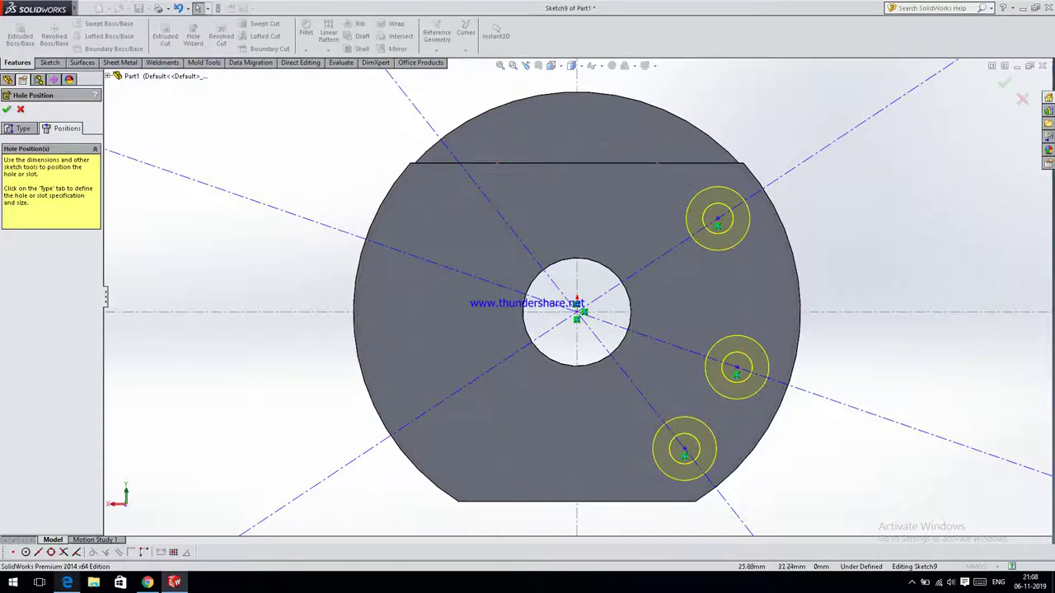
{"action": "left_click", "coordinate": [48, 63]}
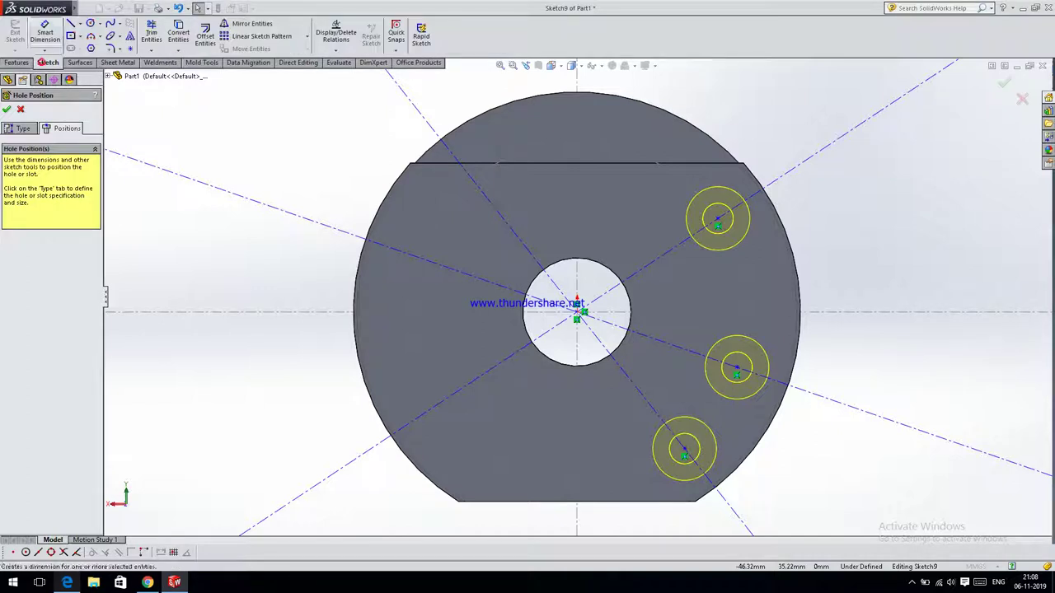
Add an angular dimension between the upper hole centreline and the horizontal centreline
{"action": "left_click", "coordinate": [55, 33]}
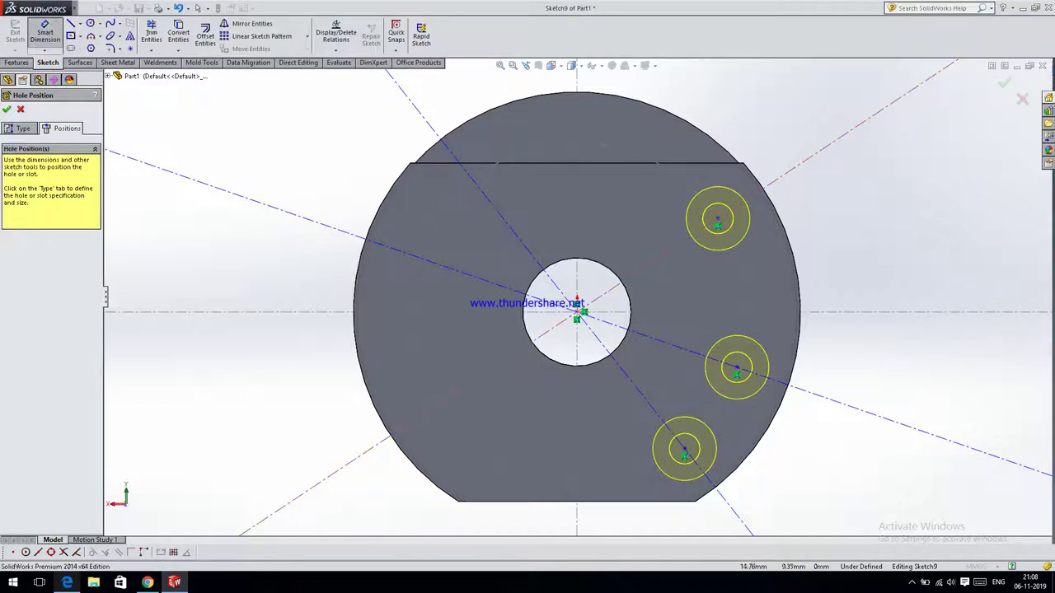
{"action": "left_click", "coordinate": [676, 248]}
{"action": "left_click", "coordinate": [700, 312]}
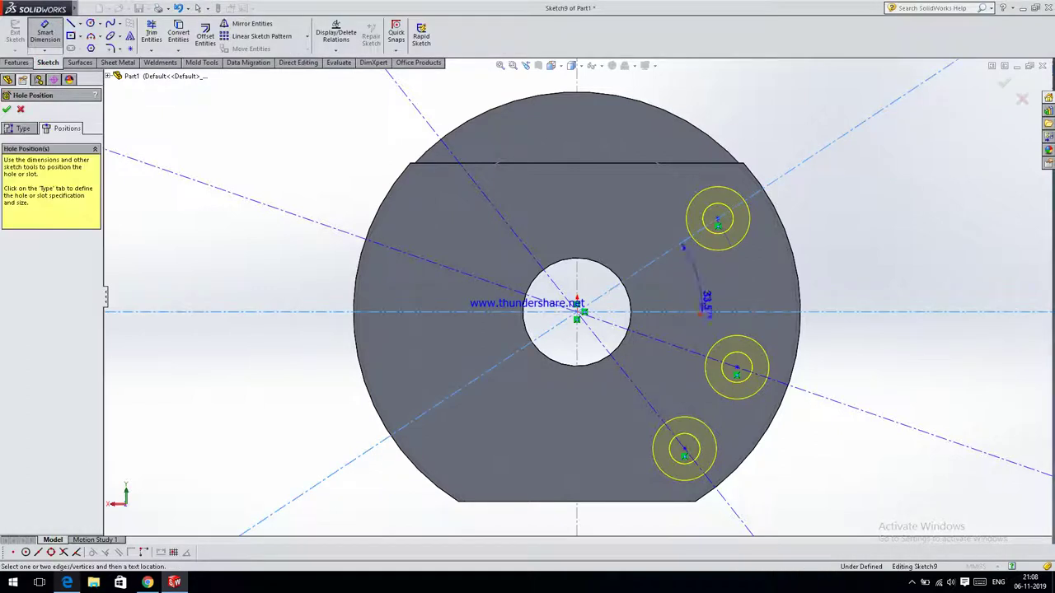
{"action": "left_click", "coordinate": [782, 263]}
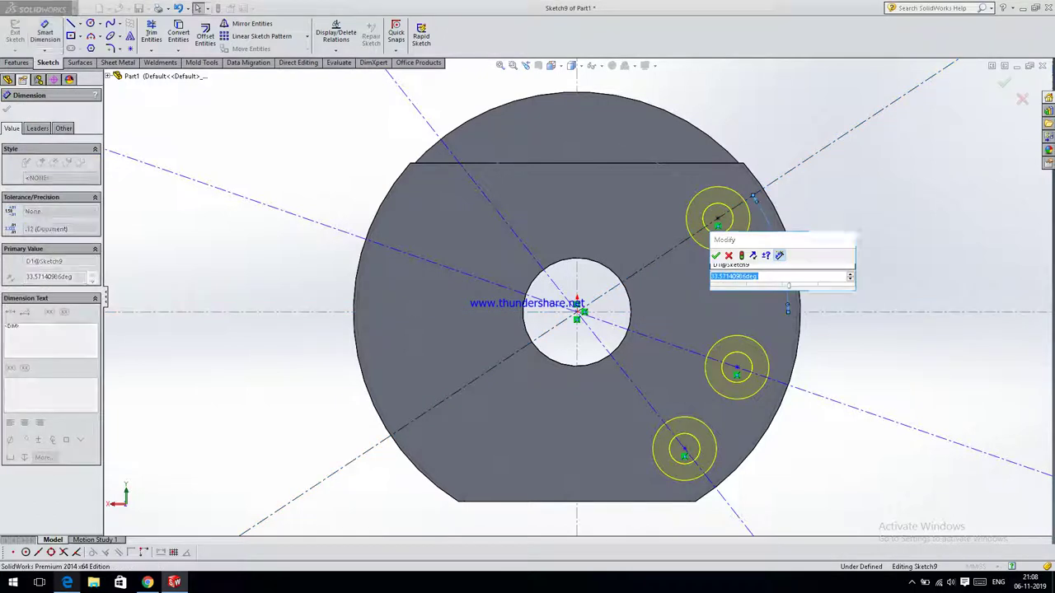
{"action": "type", "text": "20"}
{"action": "key", "text": "Return"}
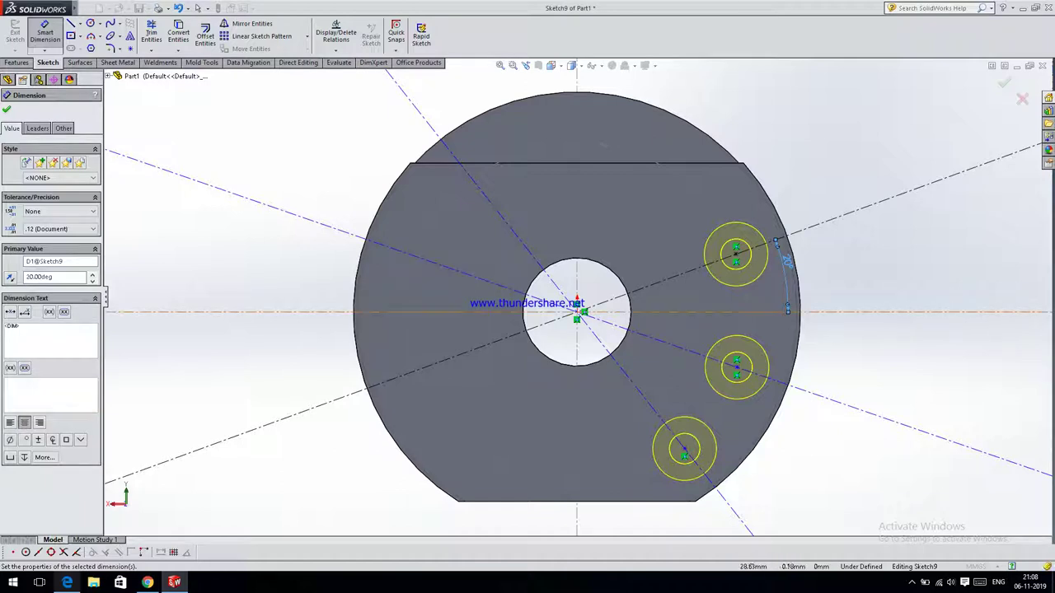
Dimension the middle hole centreline at 20° from the horizontal centreline
{"action": "left_click", "coordinate": [769, 311]}
{"action": "left_click", "coordinate": [796, 390]}
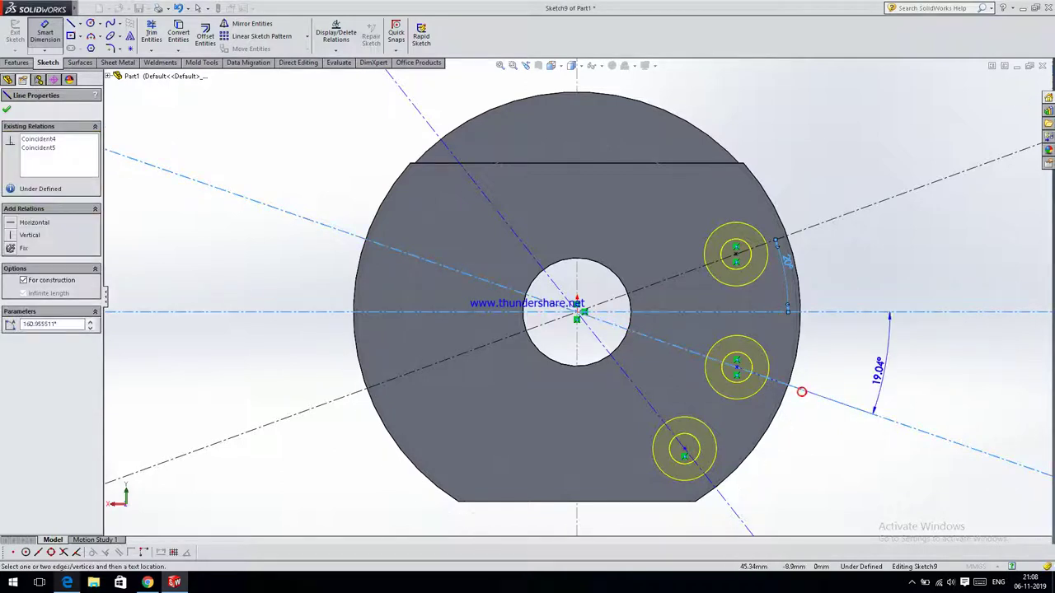
{"action": "left_click", "coordinate": [880, 372]}
{"action": "type", "text": "2"}
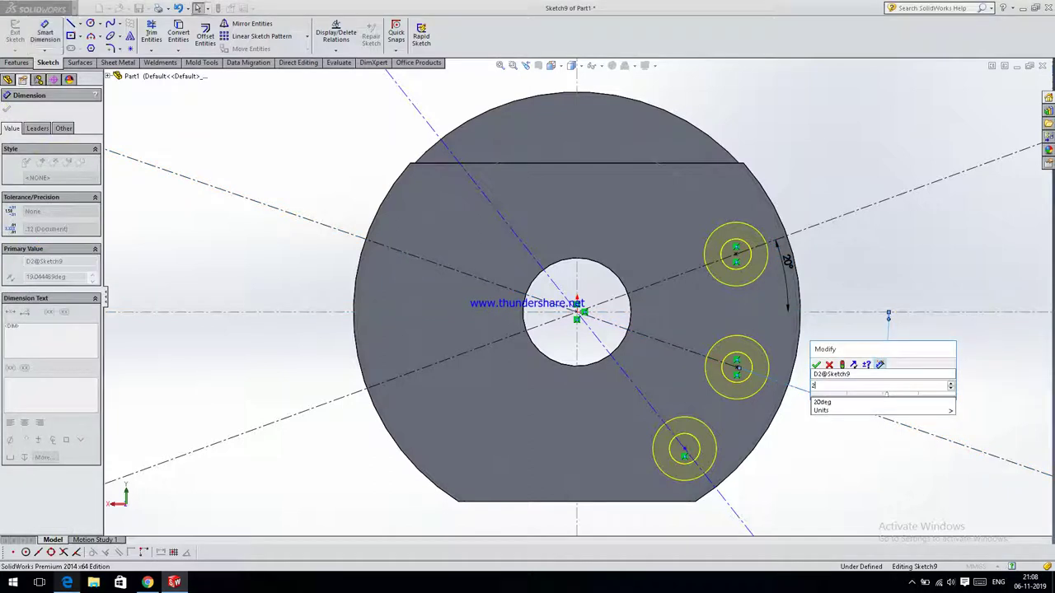
{"action": "key", "text": "Return"}
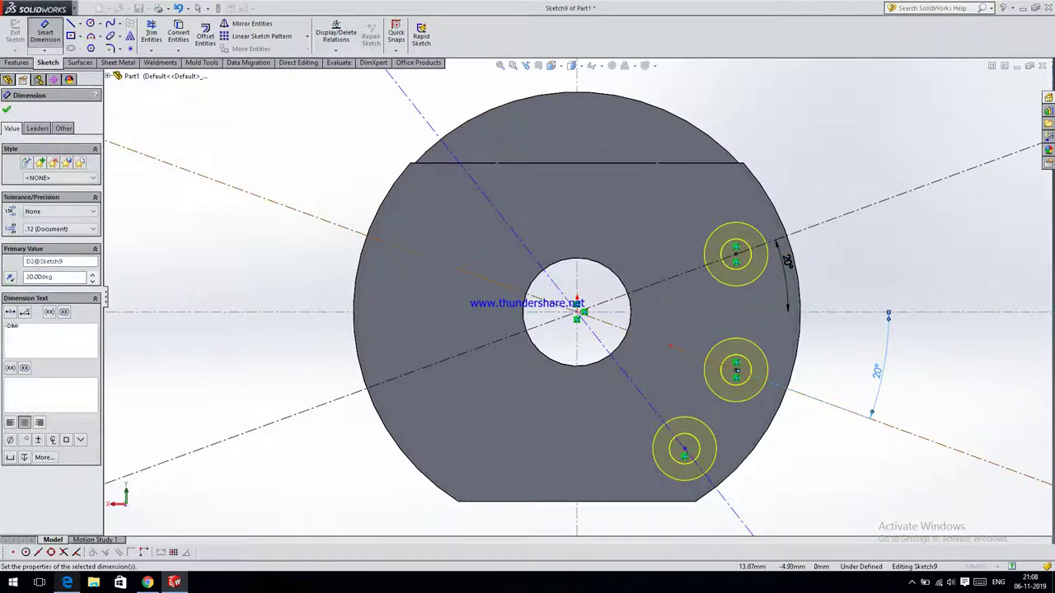
Dimension the lower hole centreline from the middle one, then edit that angle to 40°
{"action": "left_click", "coordinate": [670, 347]}
{"action": "left_click", "coordinate": [717, 489]}
{"action": "left_click", "coordinate": [730, 471]}
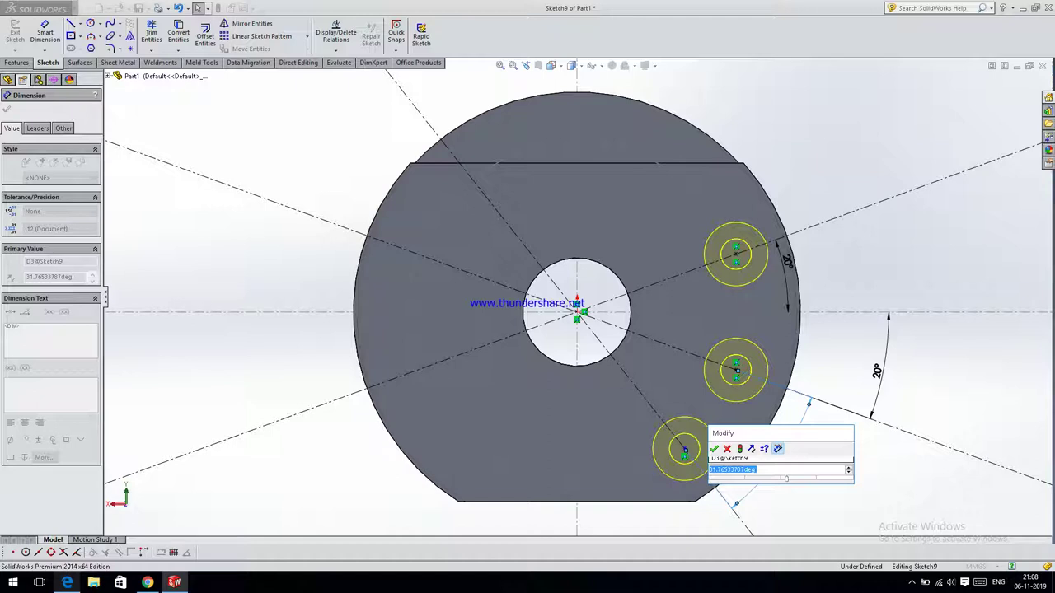
{"action": "type", "text": "2"}
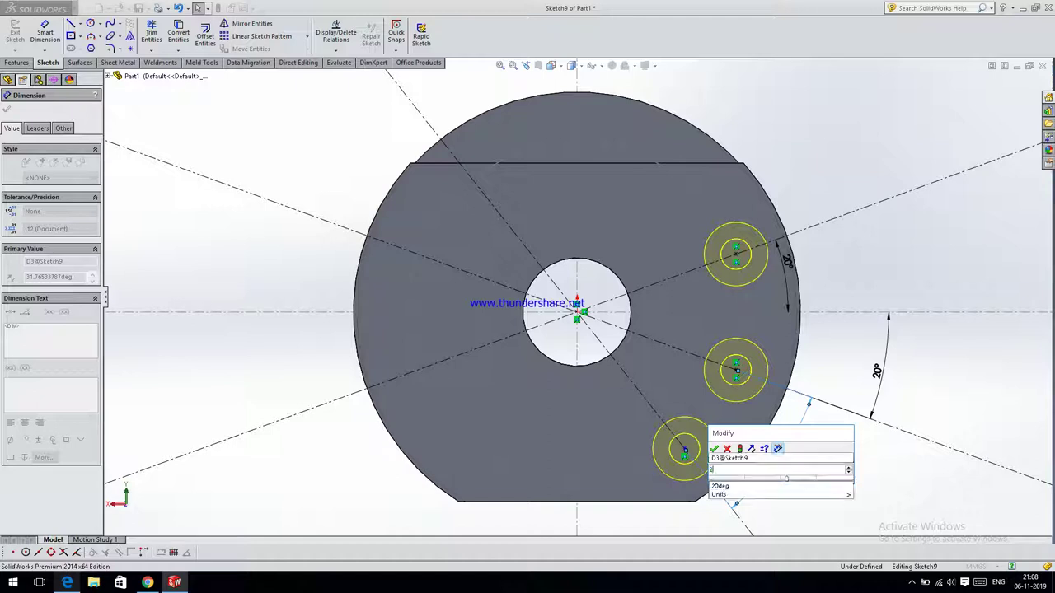
{"action": "type", "text": "0"}
{"action": "key", "text": "Return"}
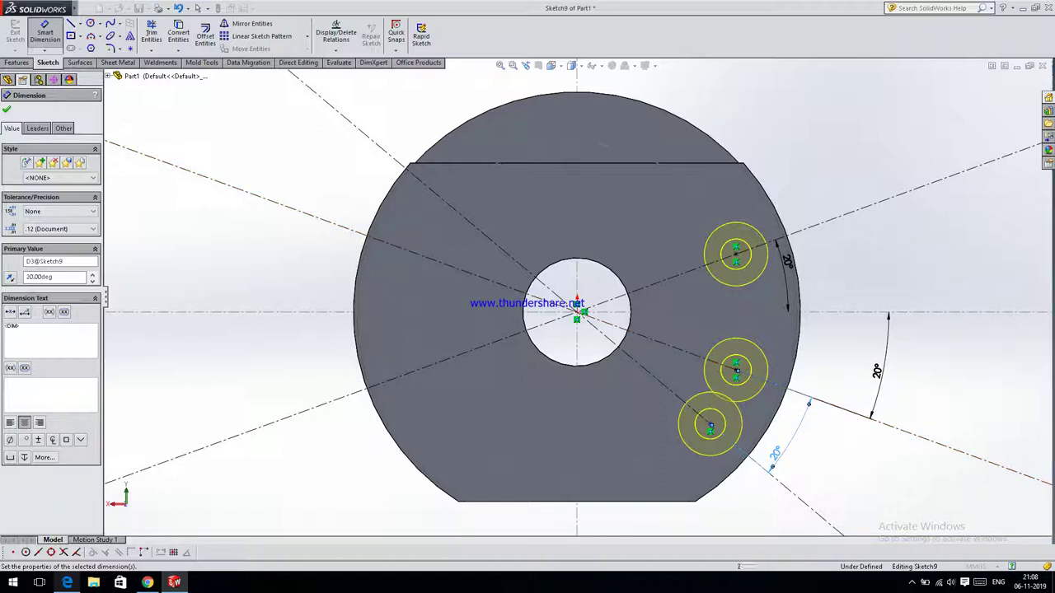
{"action": "double_click", "coordinate": [772, 454]}
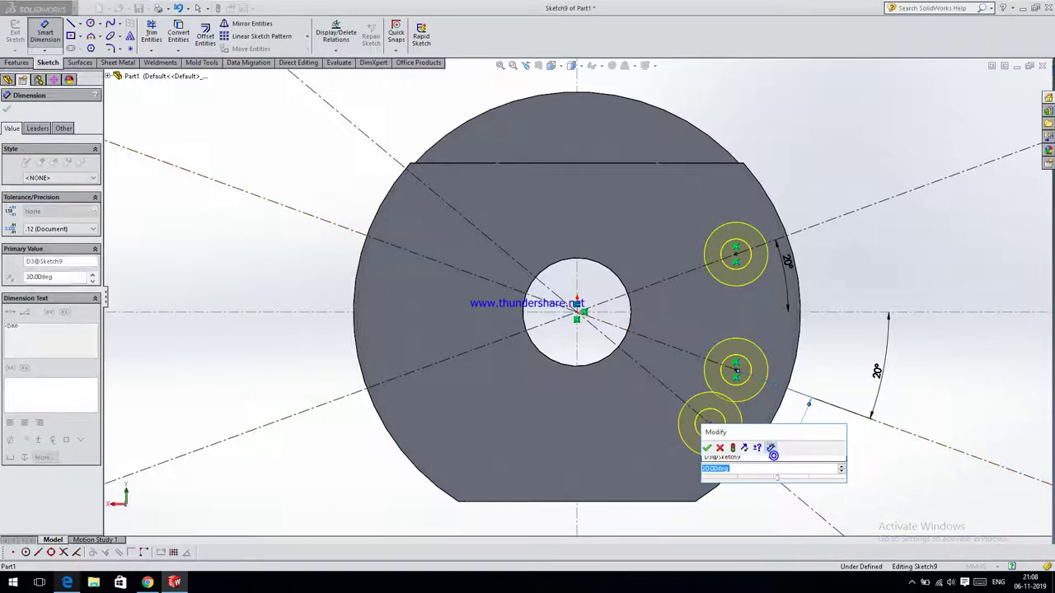
{"action": "type", "text": "20"}
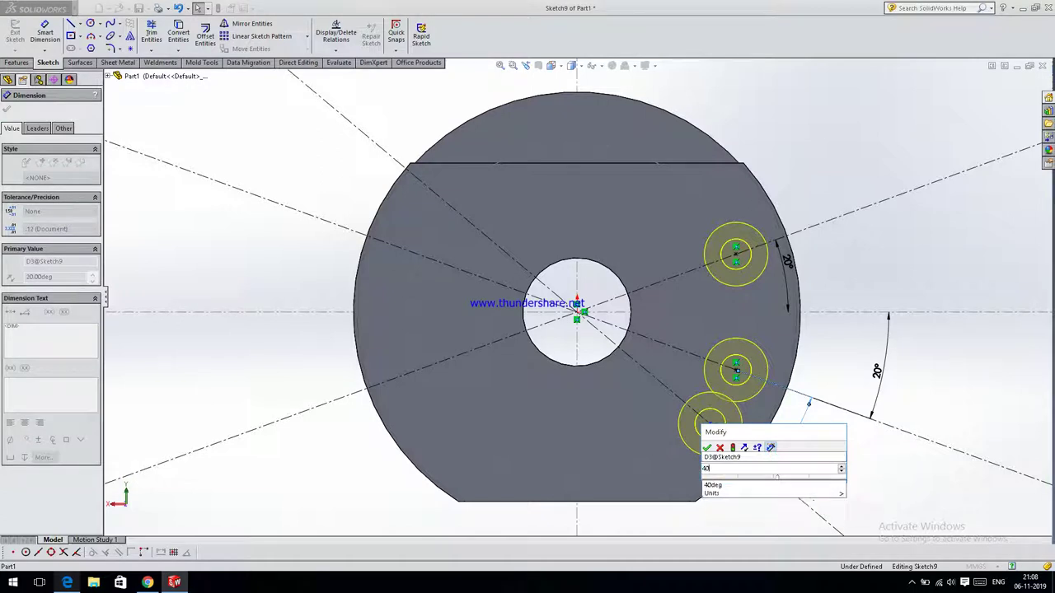
{"action": "key", "text": "Return"}
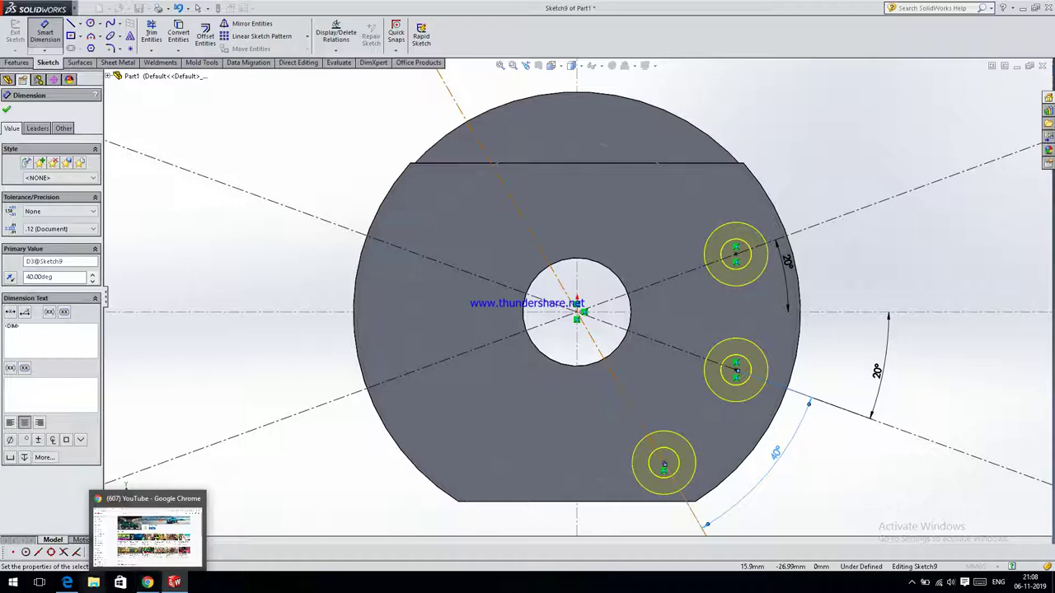
Check the angles against the reference PDF drawing and finish the dimension edit
{"action": "left_click", "coordinate": [67, 582]}
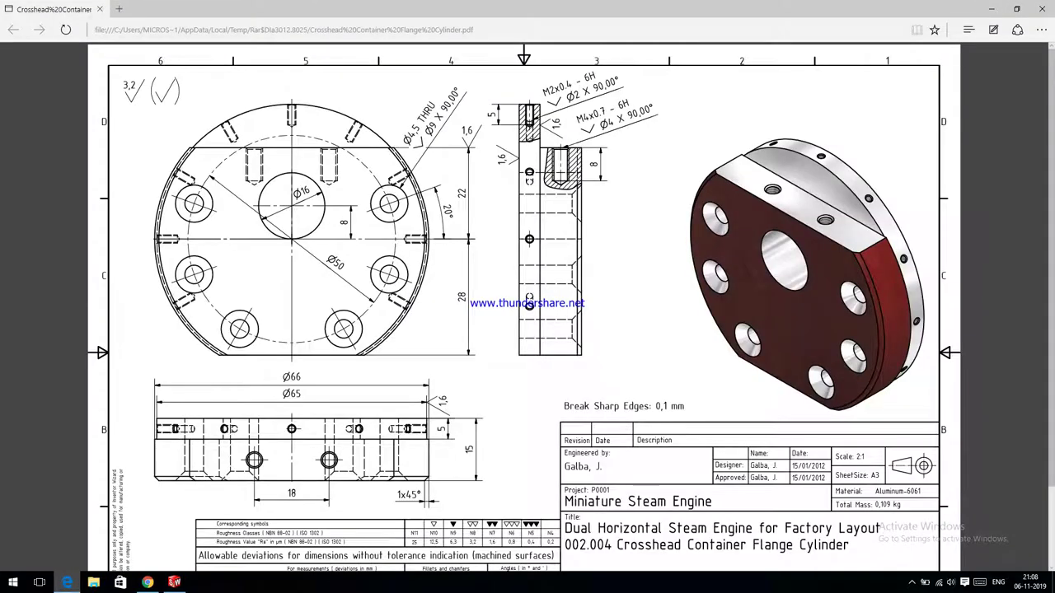
{"action": "key", "text": "alt+Tab"}
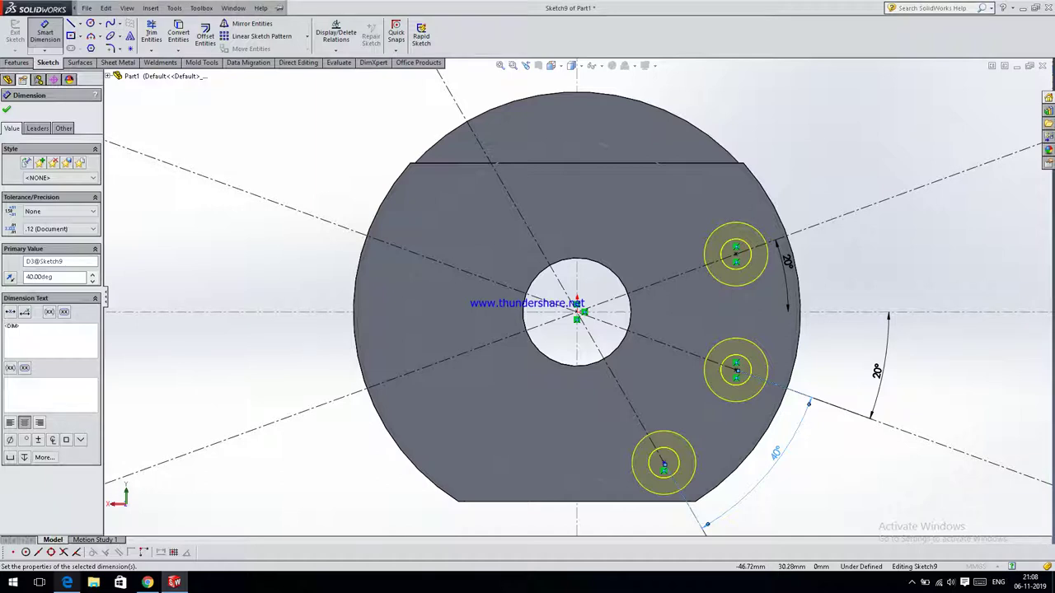
{"action": "left_click", "coordinate": [86, 8]}
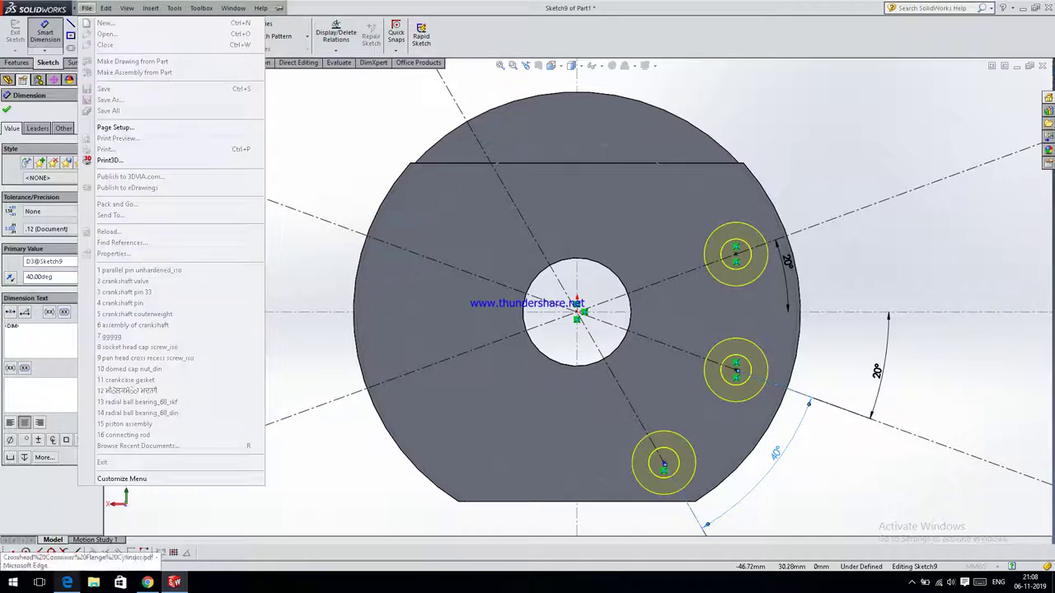
{"action": "key", "text": "Escape"}
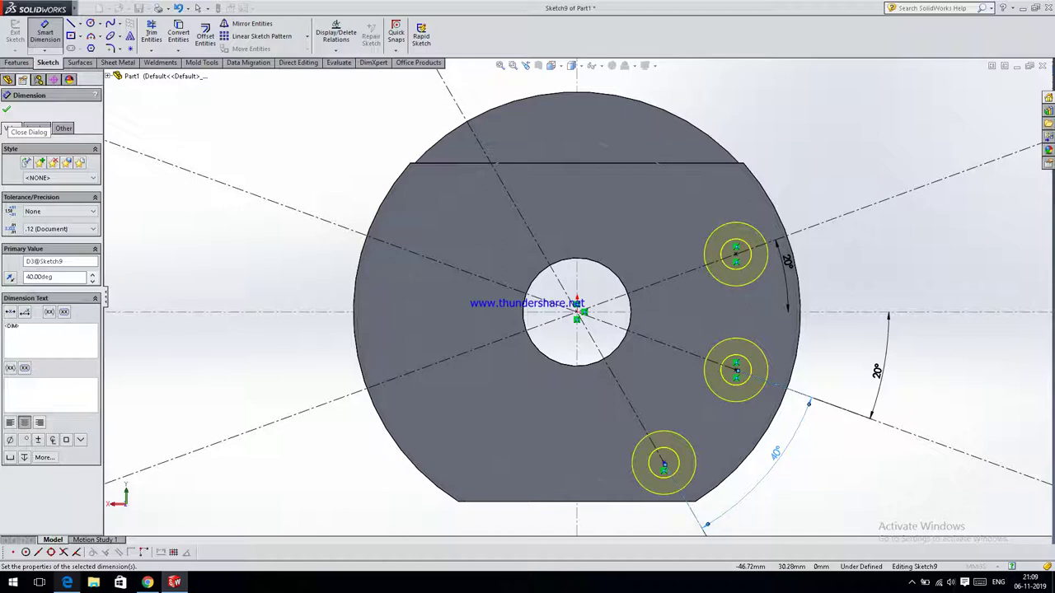
{"action": "left_click", "coordinate": [6, 109]}
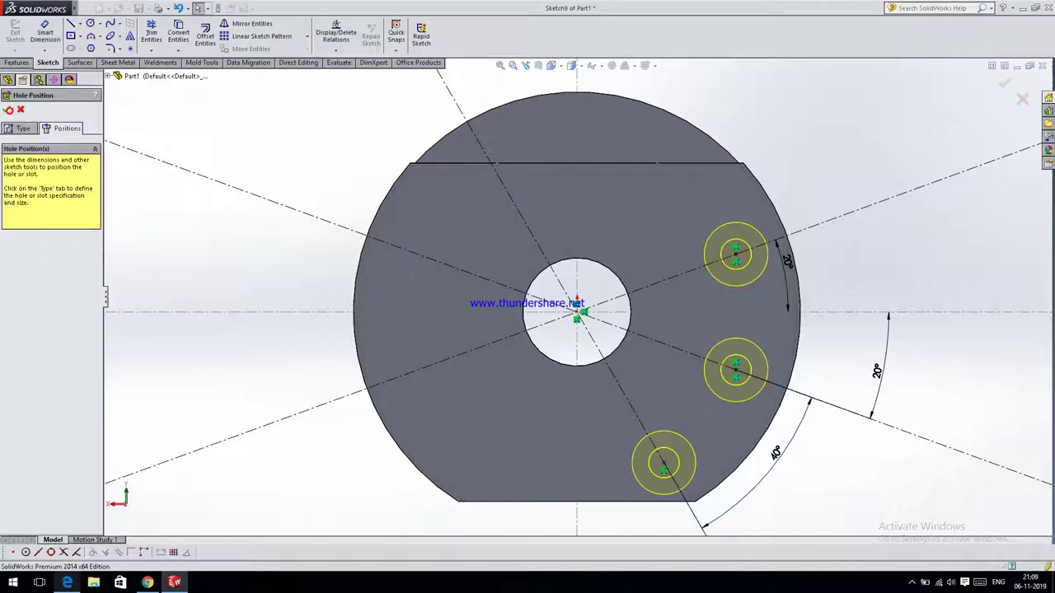
Finish the Hole Wizard to cut the three CSK for M4 Oval Head holes
{"action": "left_click", "coordinate": [7, 109]}
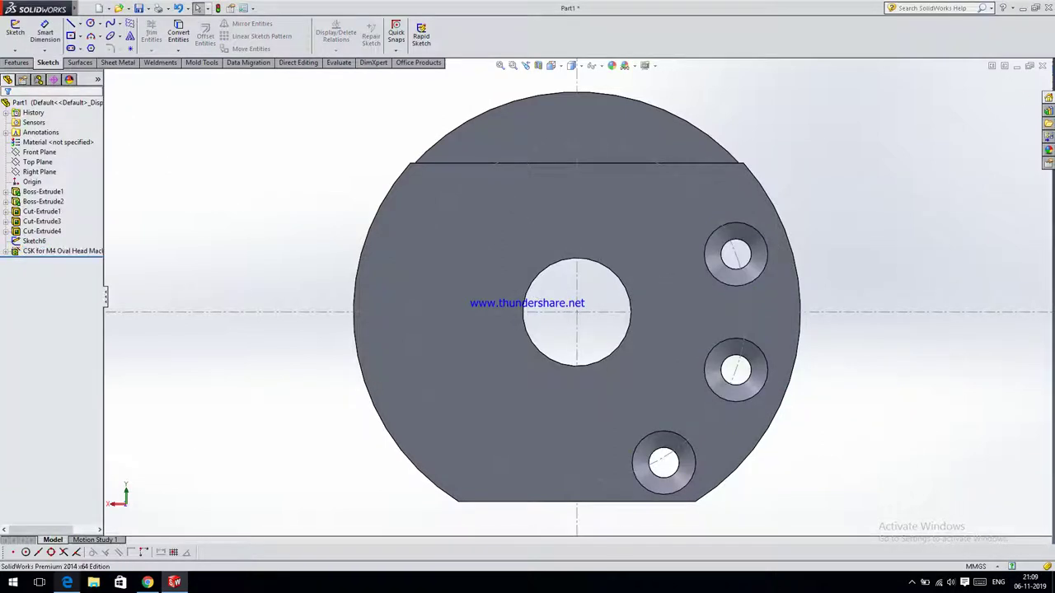
{"action": "middle_click_drag", "start_coordinate": [679, 309], "coordinate": [684, 313]}
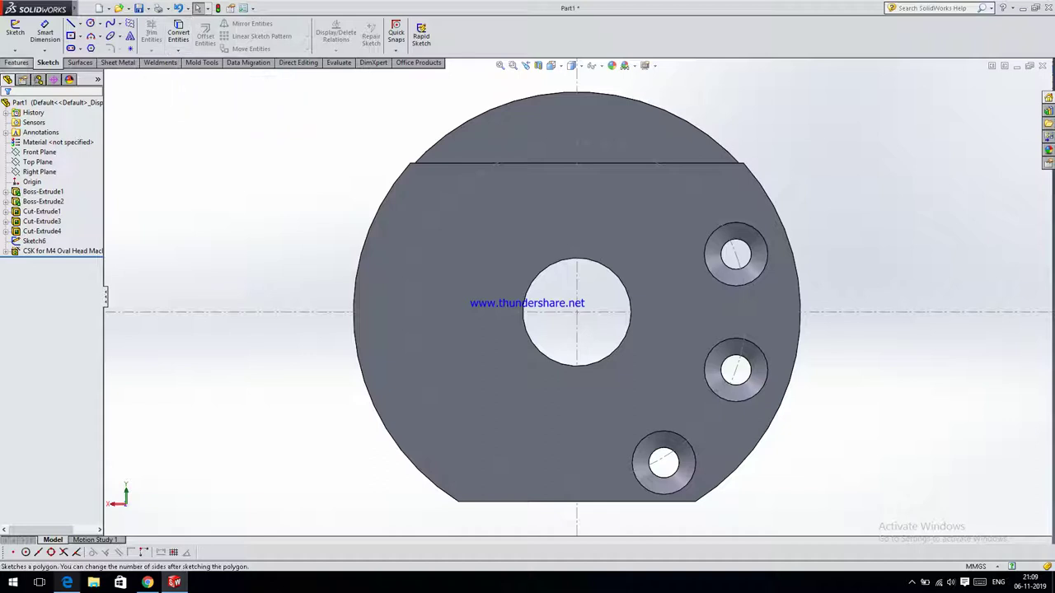
{"action": "left_click", "coordinate": [17, 63]}
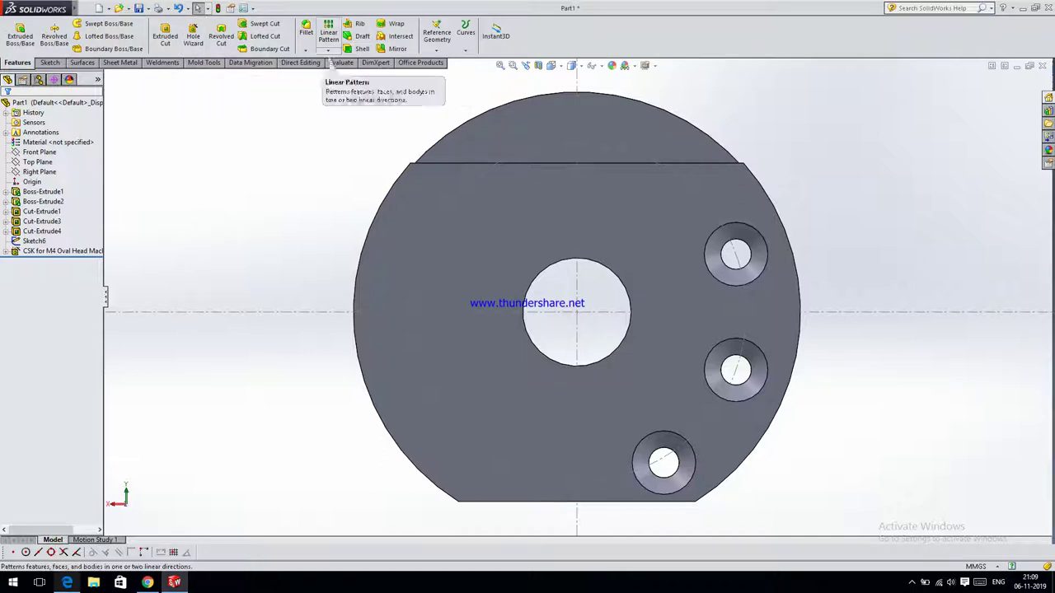
Set up a circular pattern of a countersunk hole about an edge, then cancel it
{"action": "left_click", "coordinate": [328, 50]}
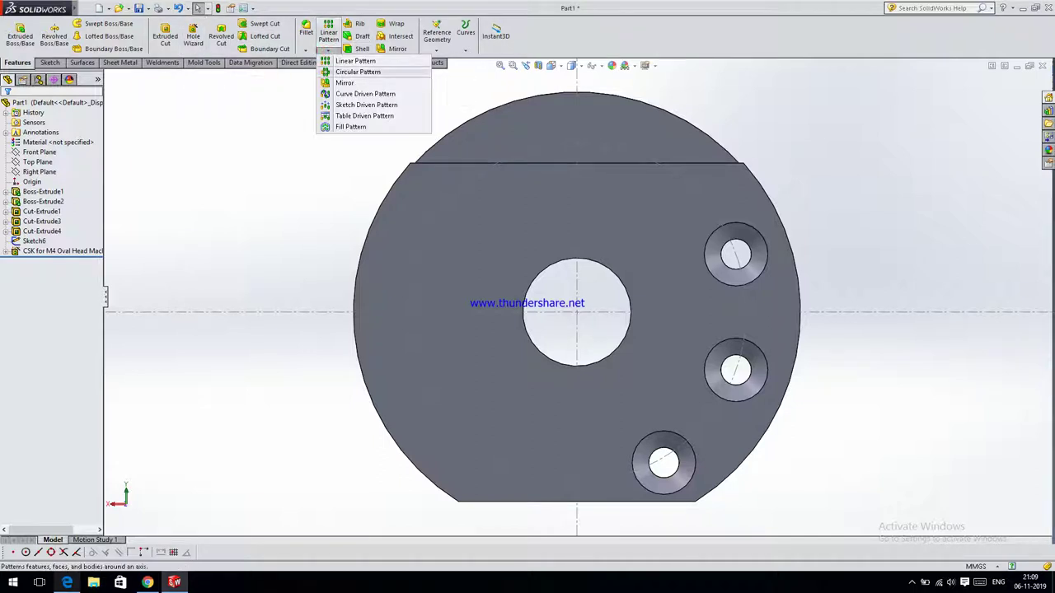
{"action": "left_click", "coordinate": [355, 72]}
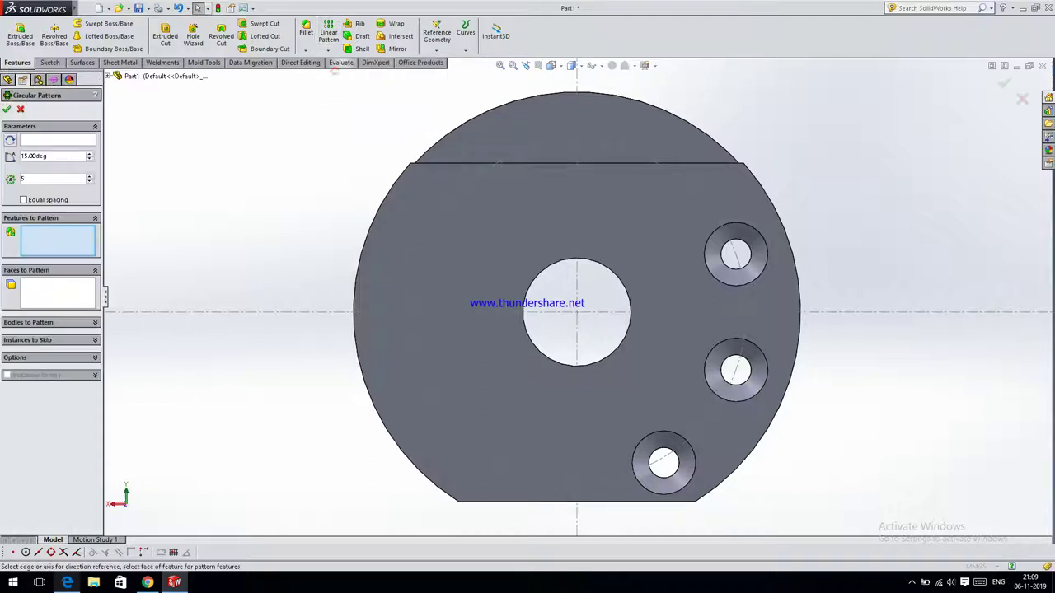
{"action": "left_click", "coordinate": [726, 252]}
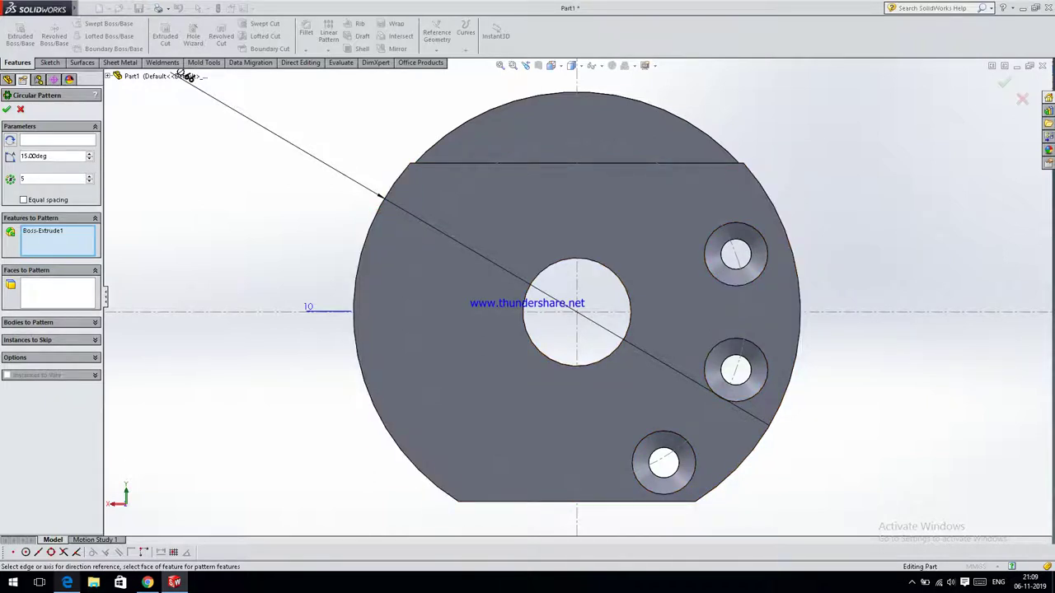
{"action": "middle_click_drag", "start_coordinate": [188, 76], "coordinate": [239, 100]}
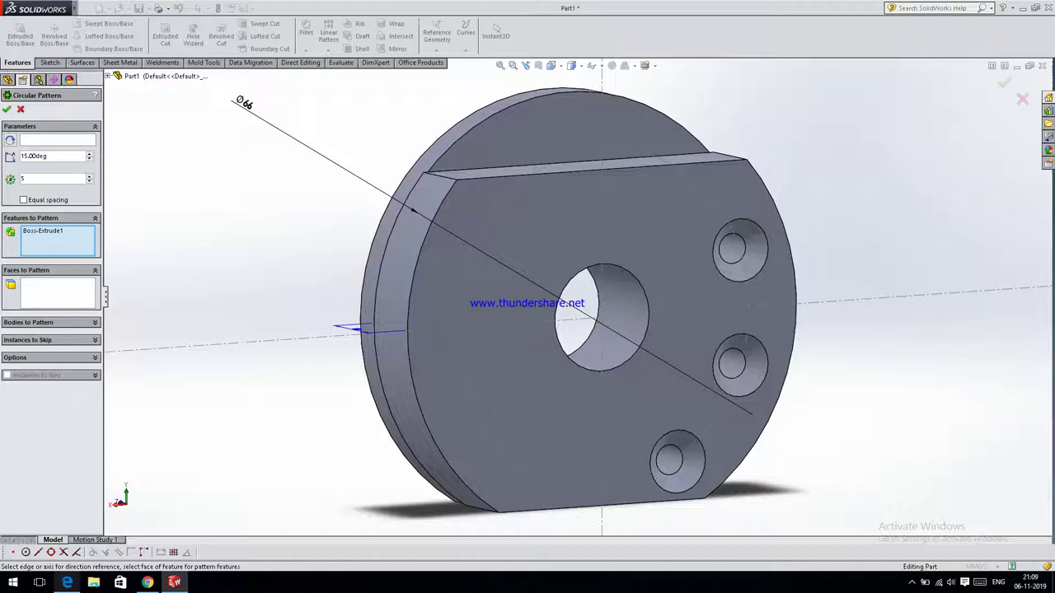
{"action": "left_click", "coordinate": [47, 139]}
{"action": "left_click", "coordinate": [416, 259]}
{"action": "left_click", "coordinate": [423, 241]}
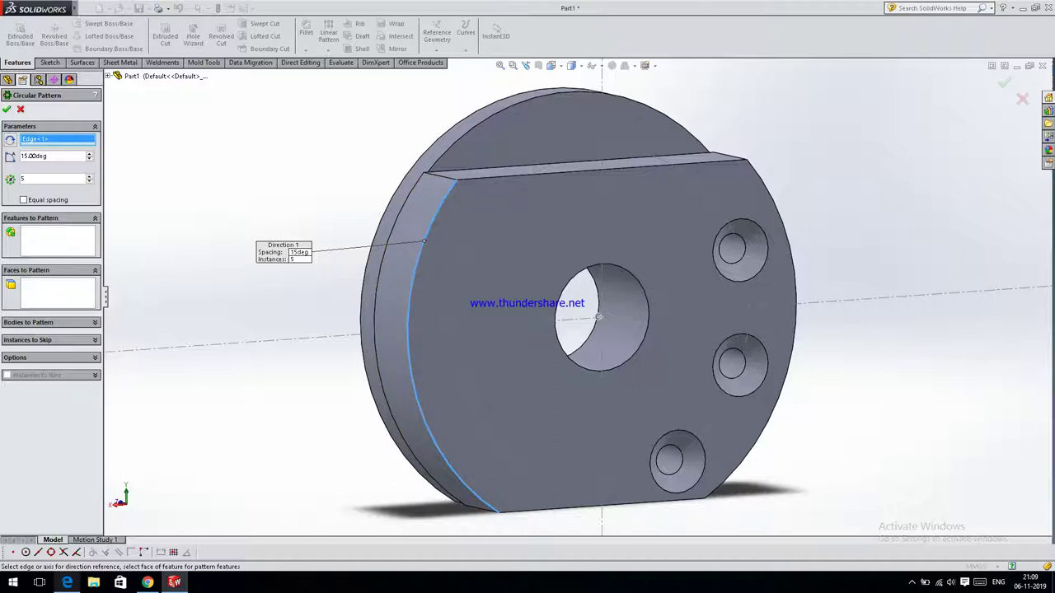
{"action": "left_click", "coordinate": [45, 235]}
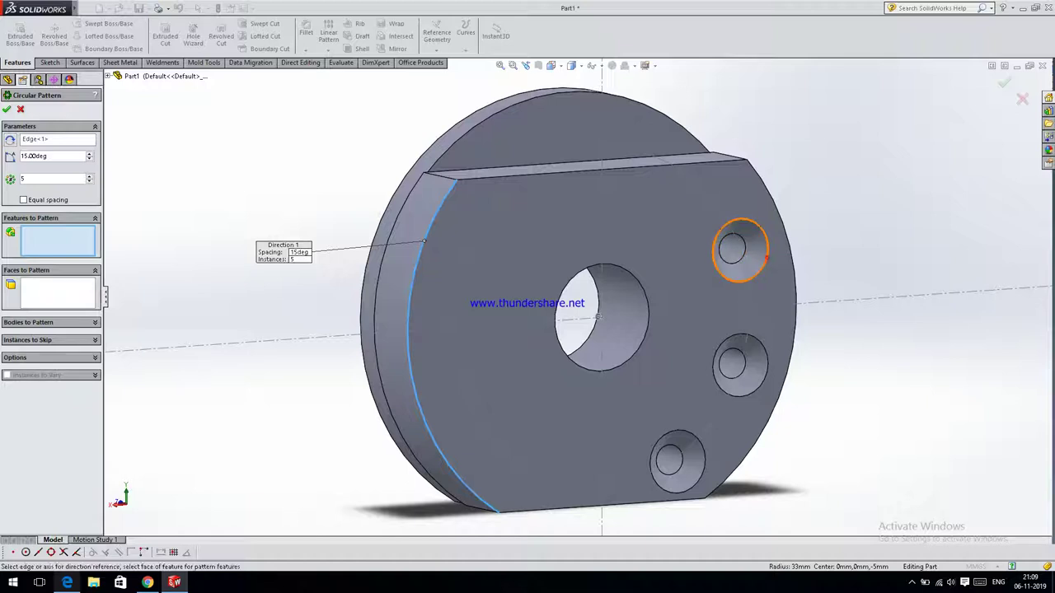
{"action": "key", "text": "Escape"}
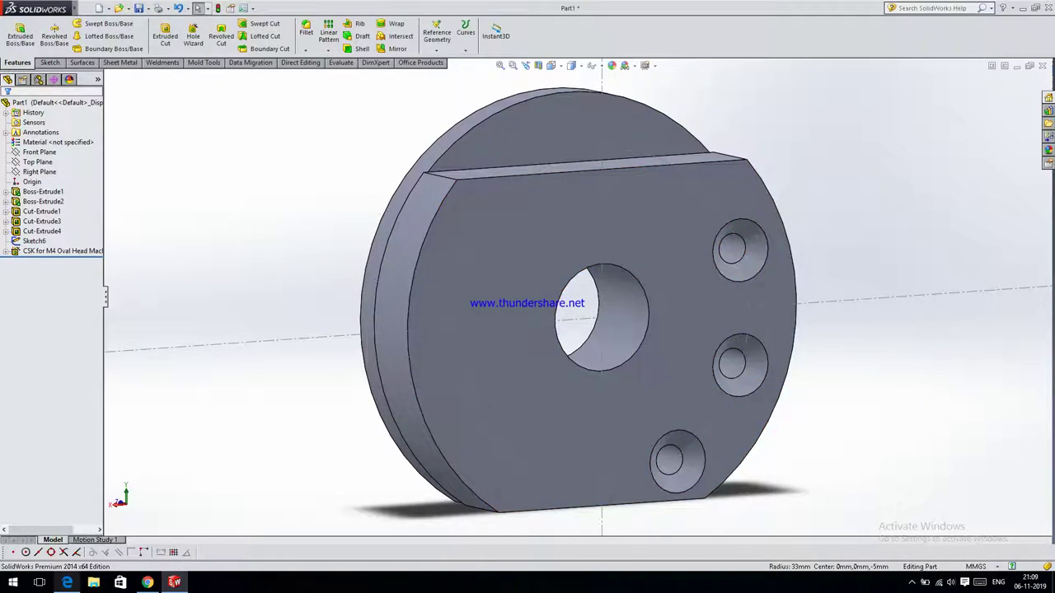
{"action": "left_click", "coordinate": [328, 49]}
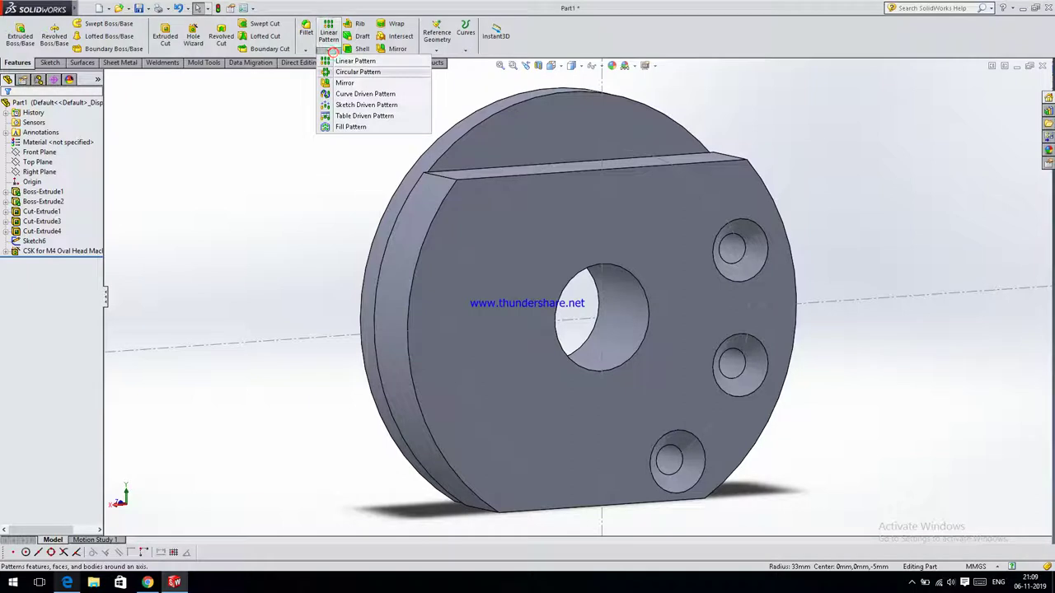
{"action": "left_click", "coordinate": [339, 75]}
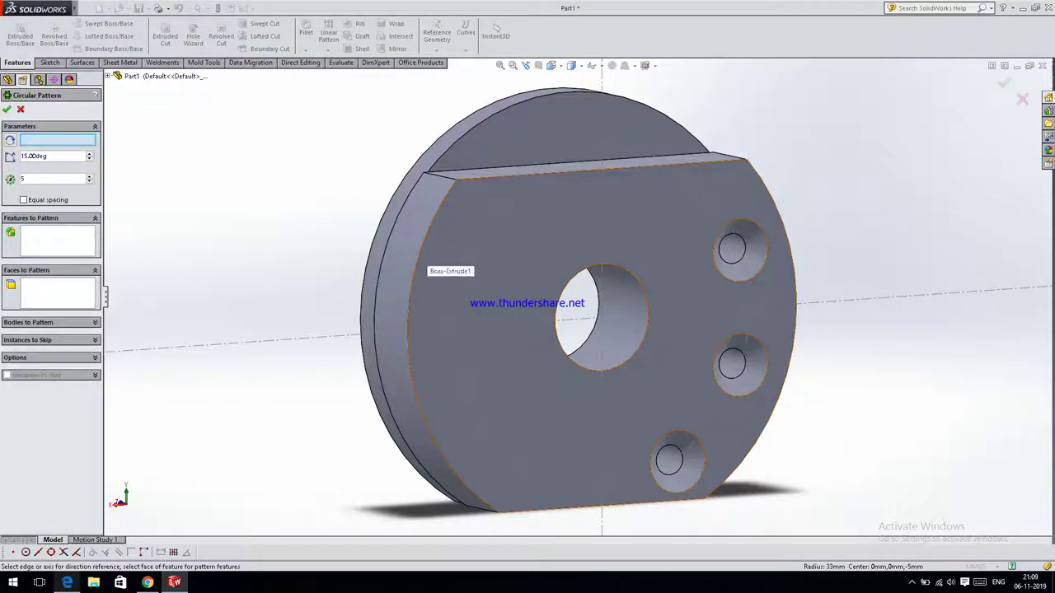
{"action": "left_click", "coordinate": [412, 264]}
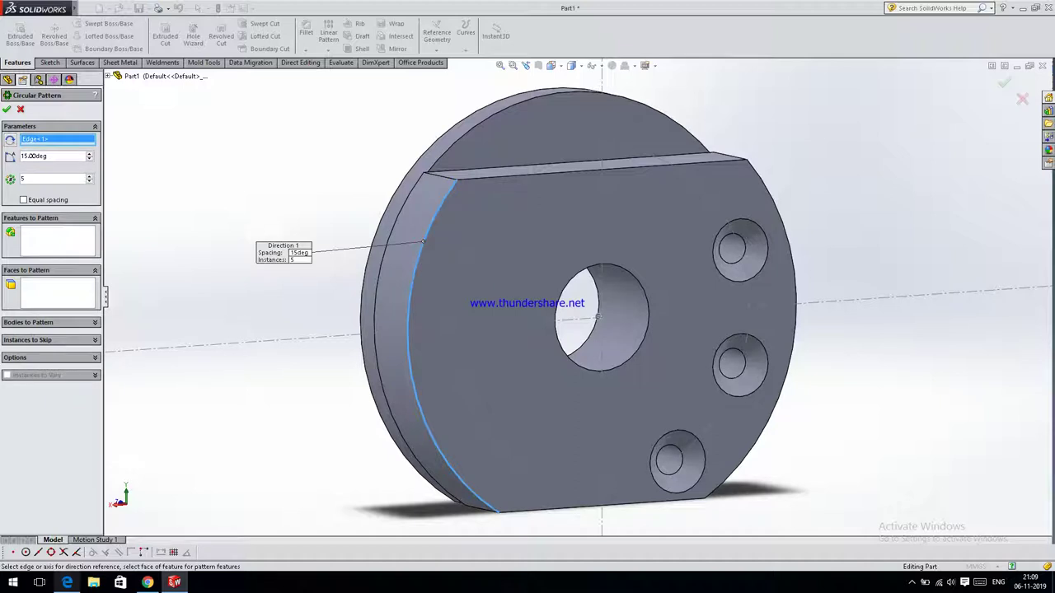
{"action": "left_click", "coordinate": [48, 247]}
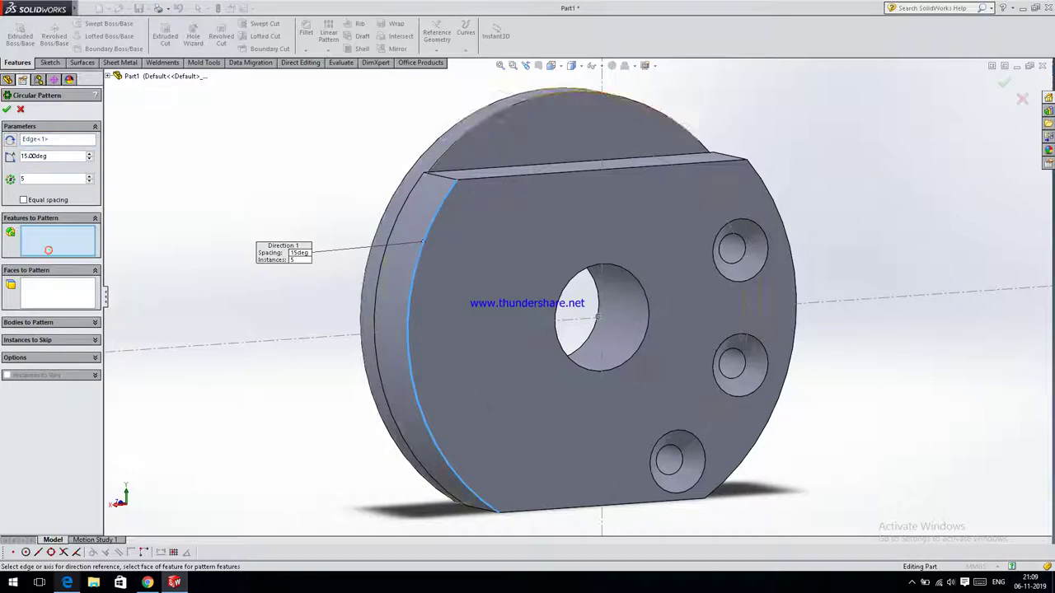
{"action": "left_click", "coordinate": [35, 281]}
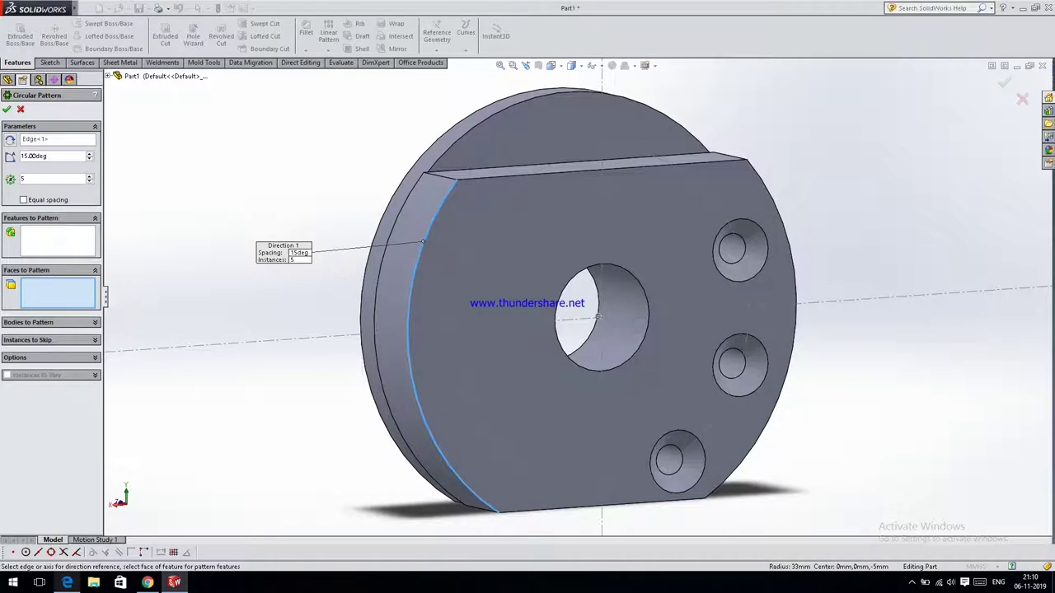
{"action": "left_click", "coordinate": [42, 234]}
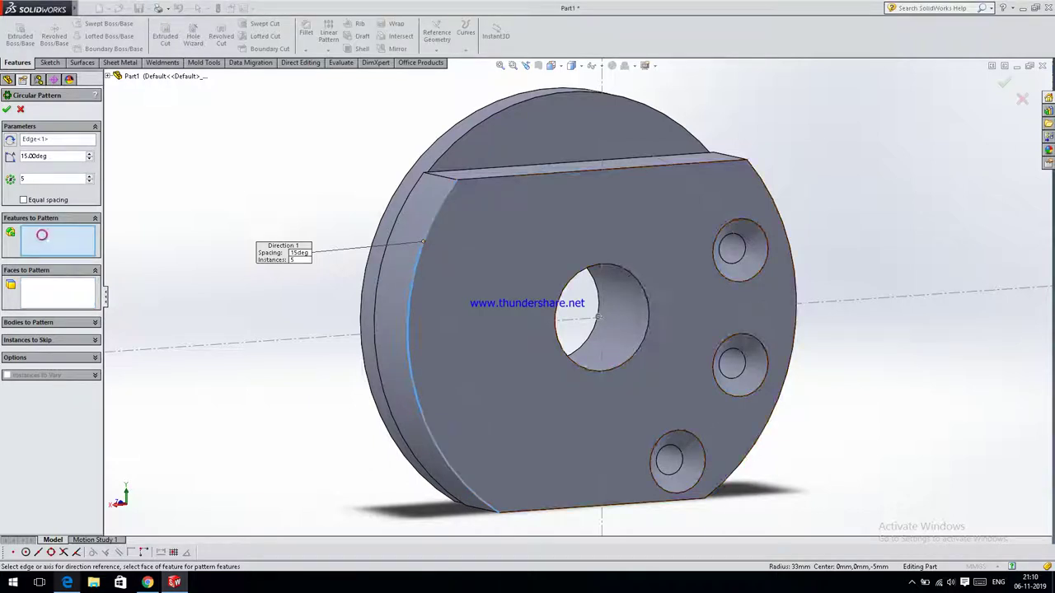
{"action": "left_click", "coordinate": [763, 262]}
{"action": "left_click", "coordinate": [21, 108]}
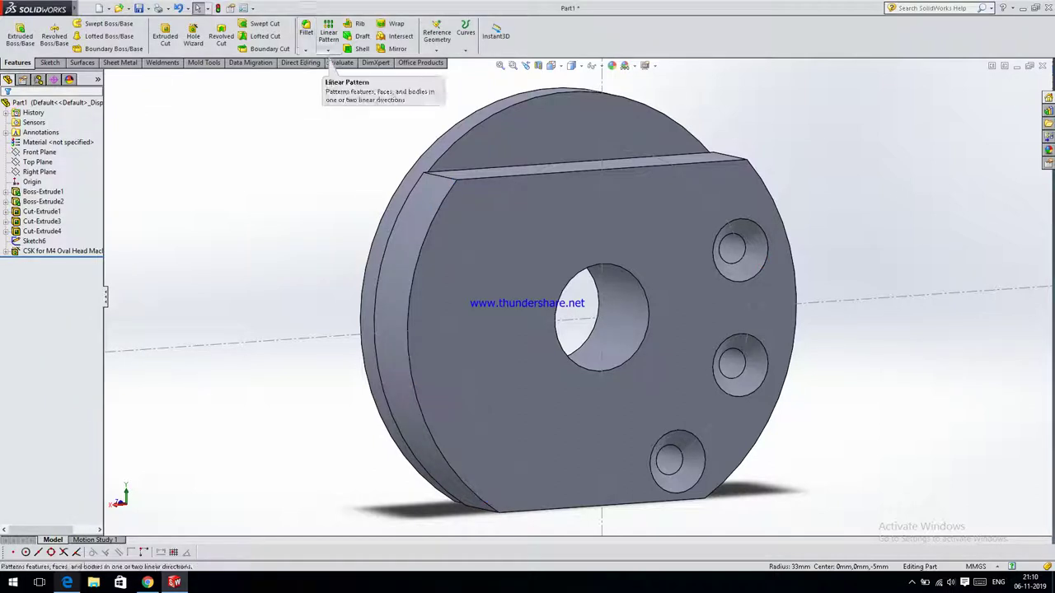
{"action": "left_click", "coordinate": [328, 51]}
{"action": "left_click", "coordinate": [335, 73]}
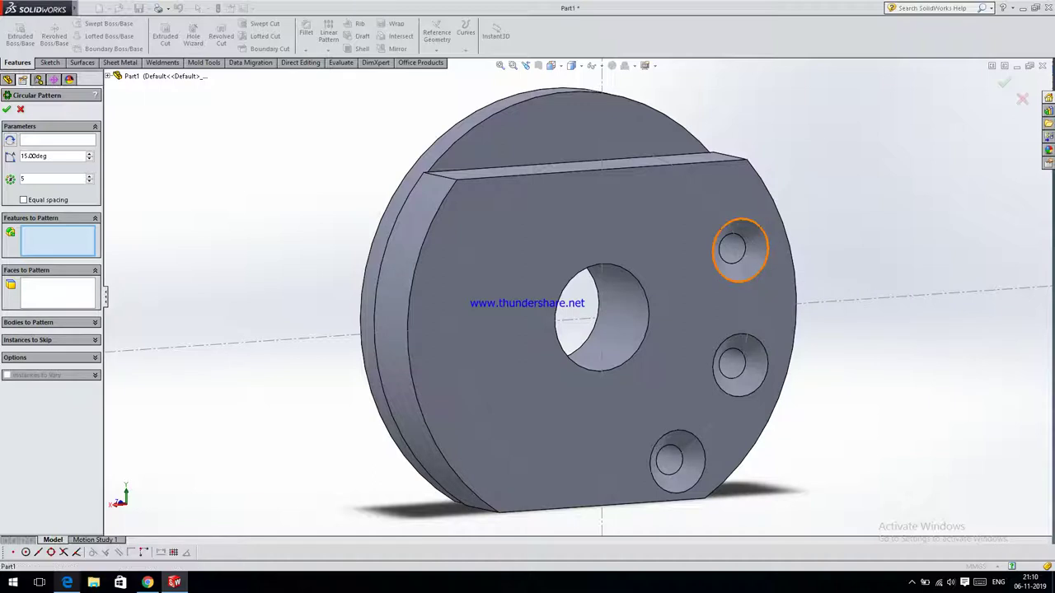
{"action": "key", "text": "z"}
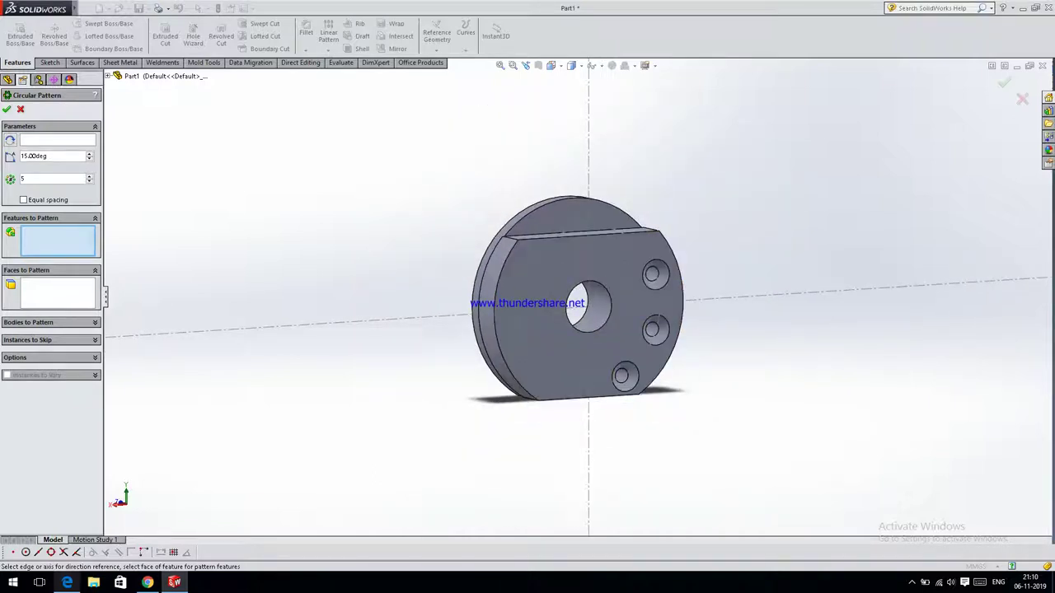
{"action": "scroll", "coordinate": [730, 210], "scroll_direction": "down", "scroll_amount": 5}
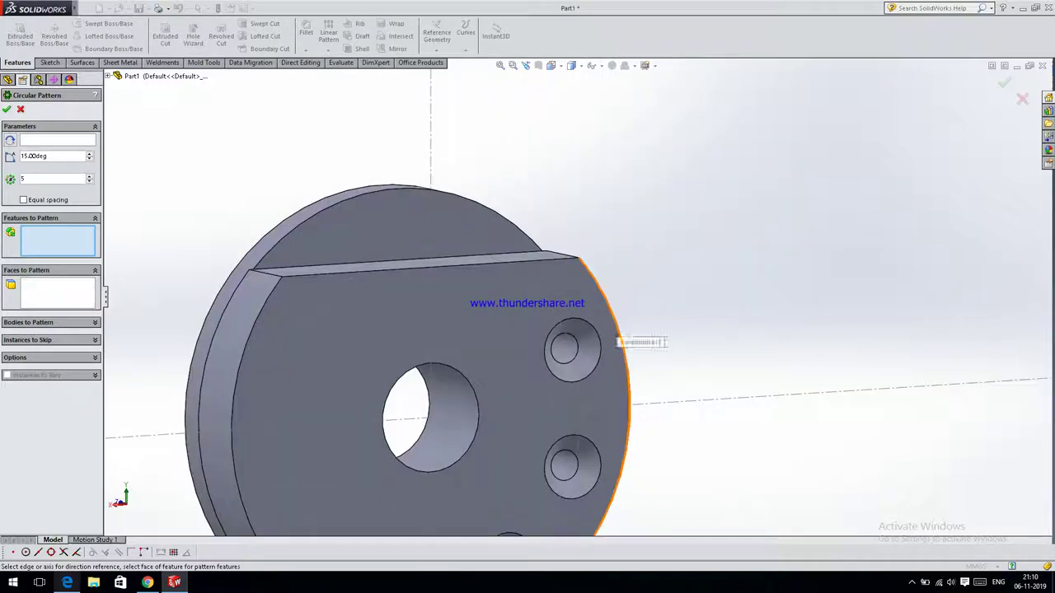
{"action": "left_click", "coordinate": [45, 139]}
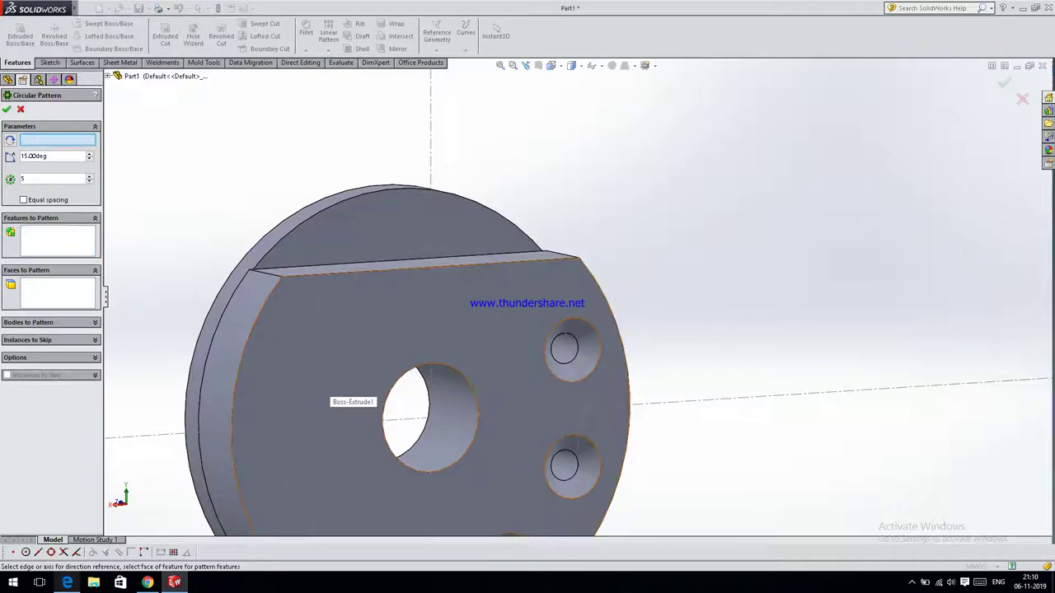
{"action": "left_click", "coordinate": [318, 351]}
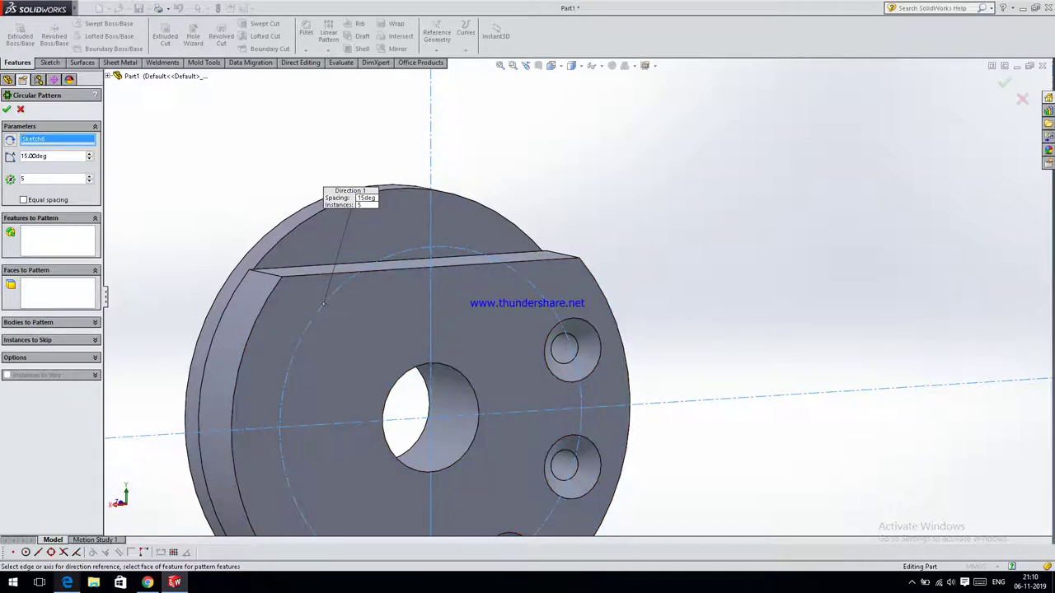
{"action": "right_click", "coordinate": [50, 140]}
{"action": "left_click", "coordinate": [78, 143]}
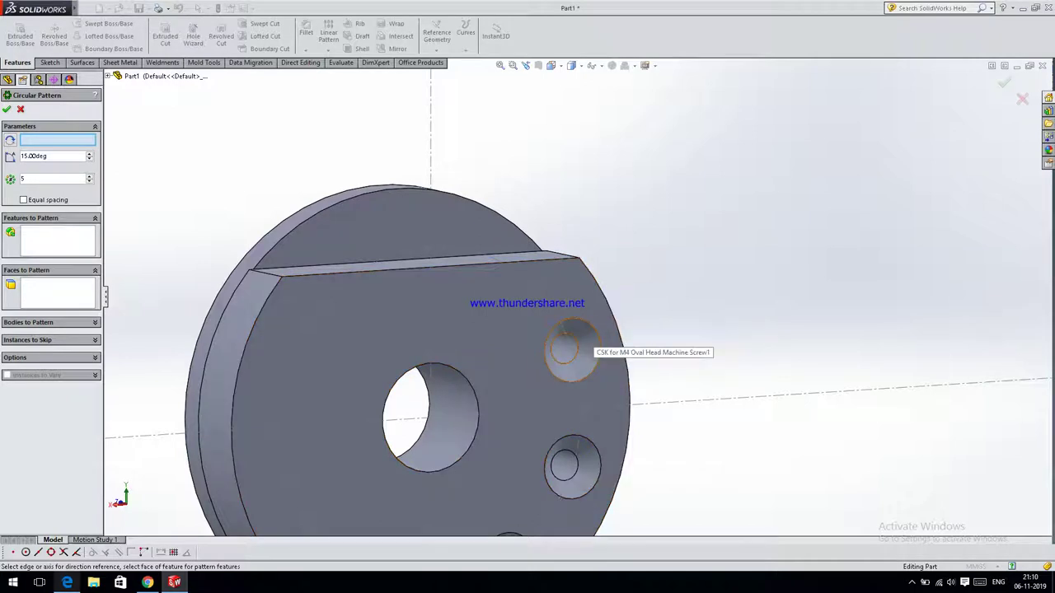
{"action": "left_click", "coordinate": [592, 327]}
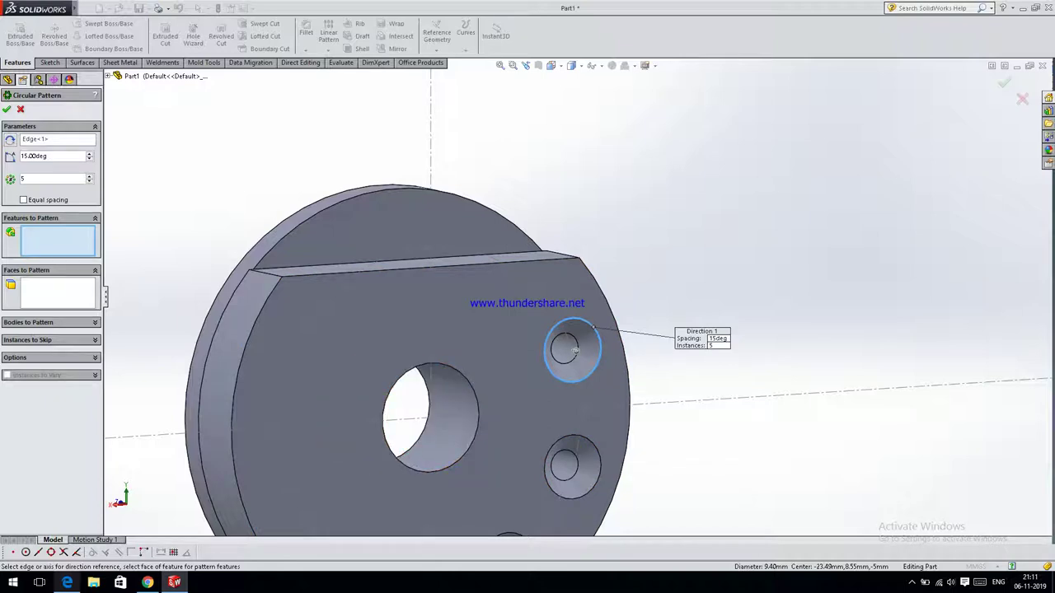
{"action": "left_click", "coordinate": [45, 290]}
{"action": "left_click", "coordinate": [292, 354]}
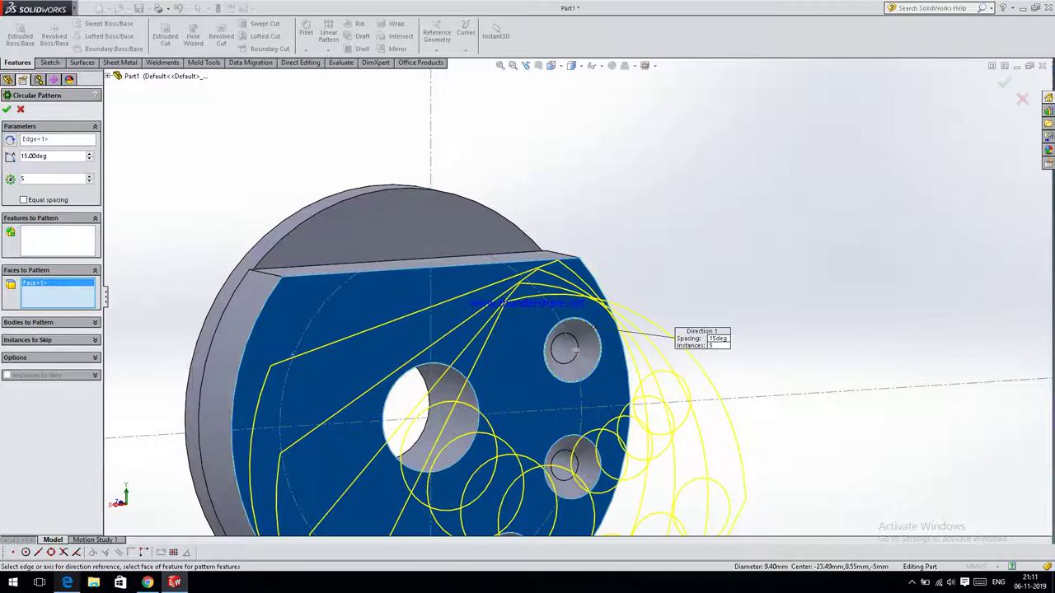
{"action": "right_click", "coordinate": [54, 281]}
{"action": "left_click", "coordinate": [82, 286]}
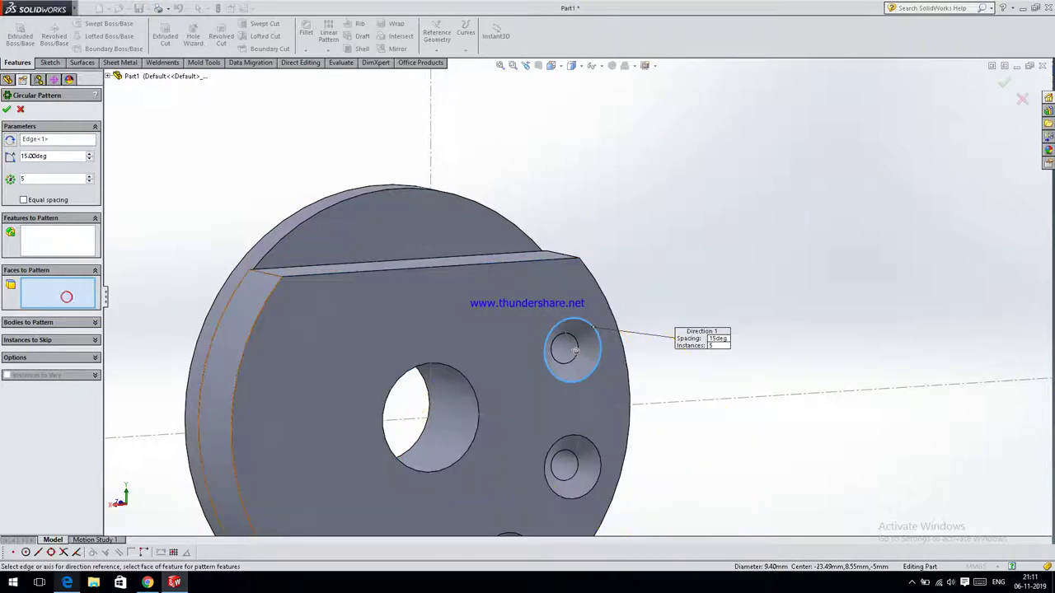
{"action": "left_click", "coordinate": [575, 350]}
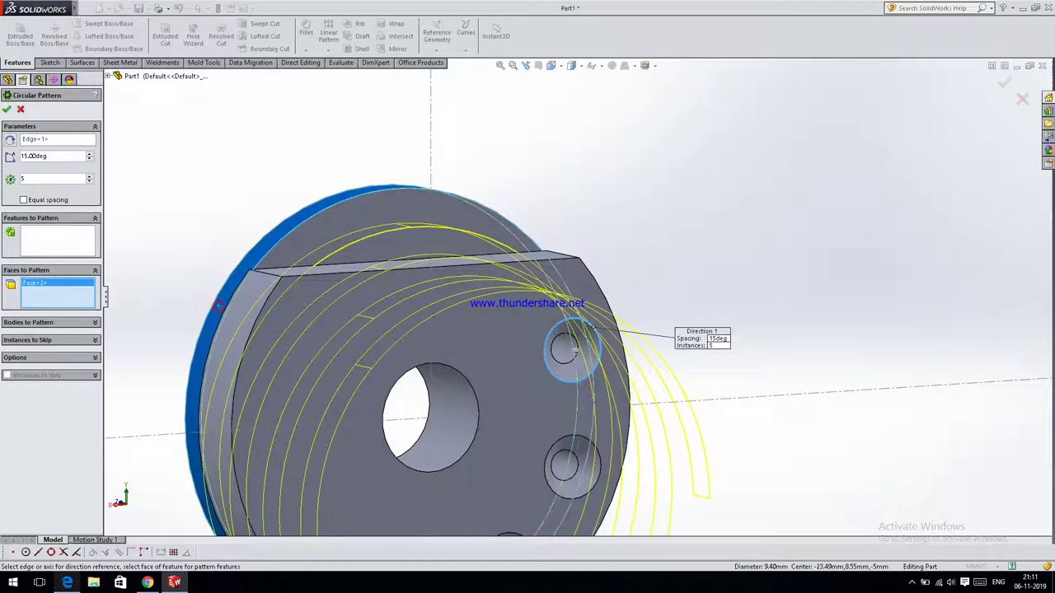
{"action": "key", "text": "Escape"}
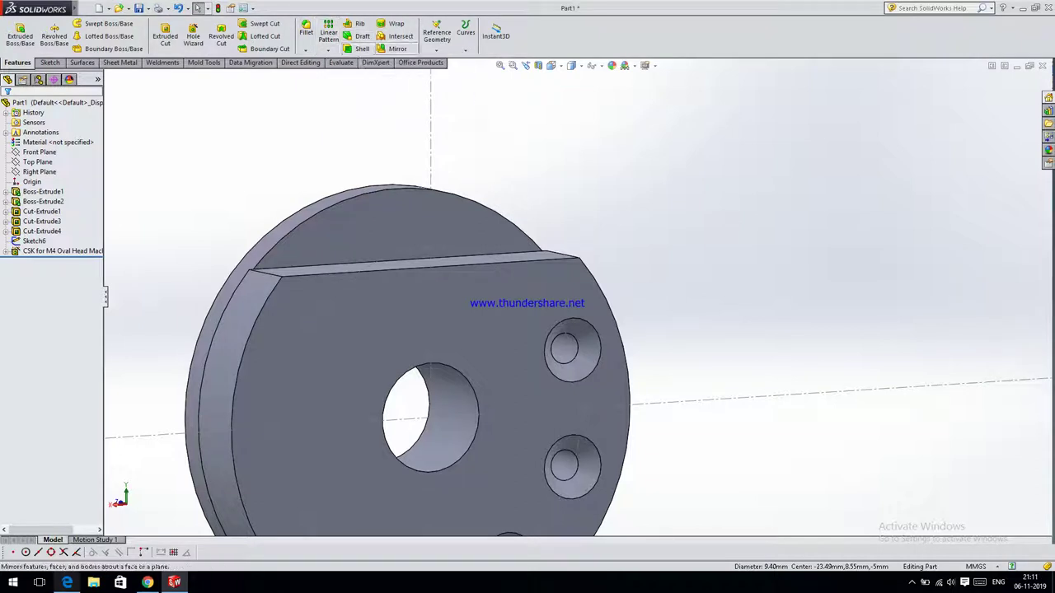
{"action": "left_click", "coordinate": [393, 48]}
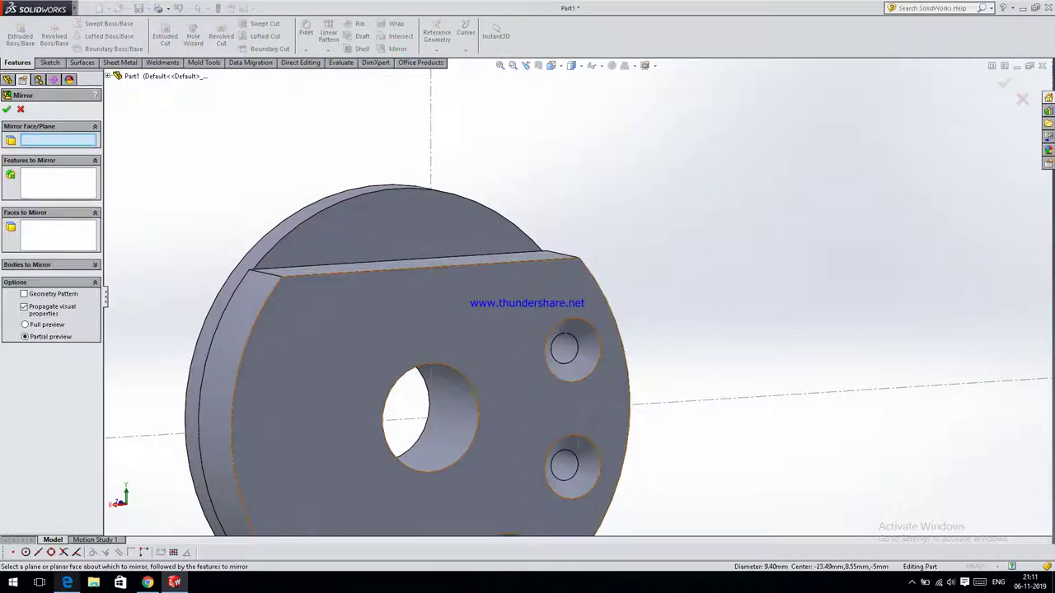
Mirror the CSK for M4 hole feature across the Right Plane
{"action": "scroll", "coordinate": [588, 346], "scroll_direction": "up", "scroll_amount": 3}
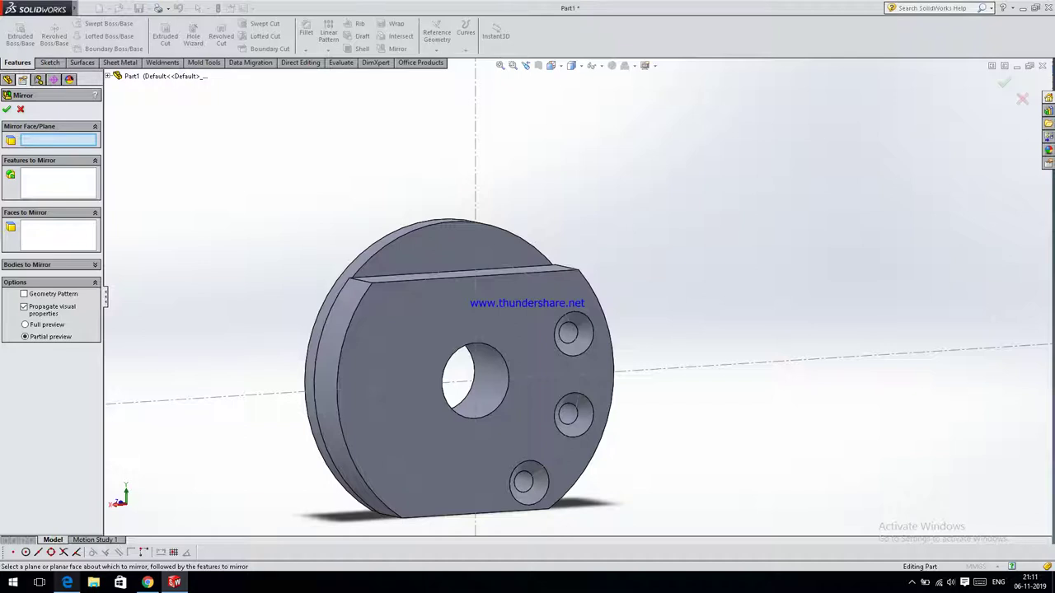
{"action": "left_click", "coordinate": [108, 76]}
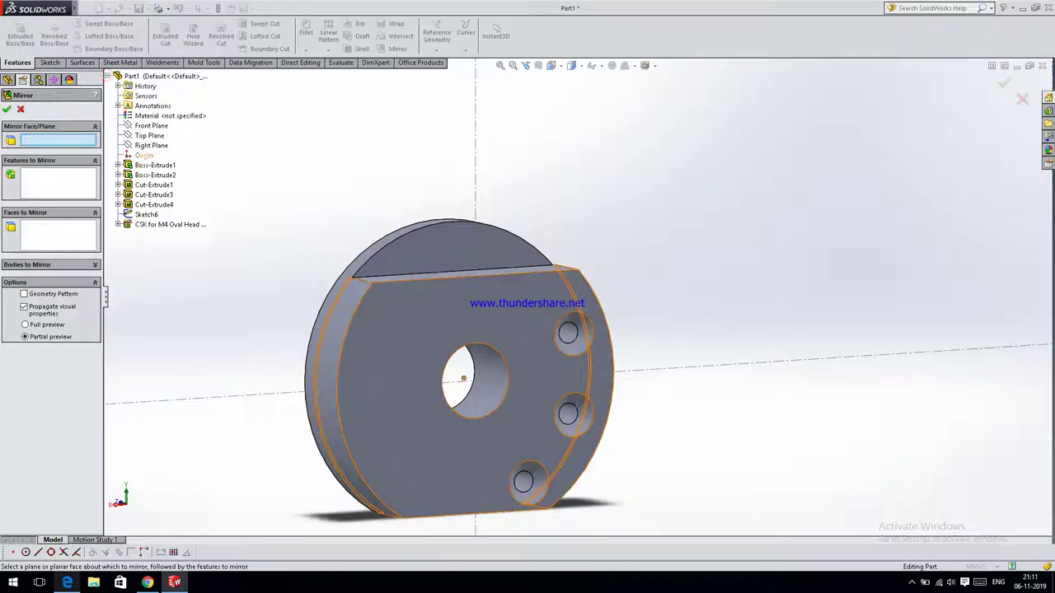
{"action": "left_click", "coordinate": [151, 145]}
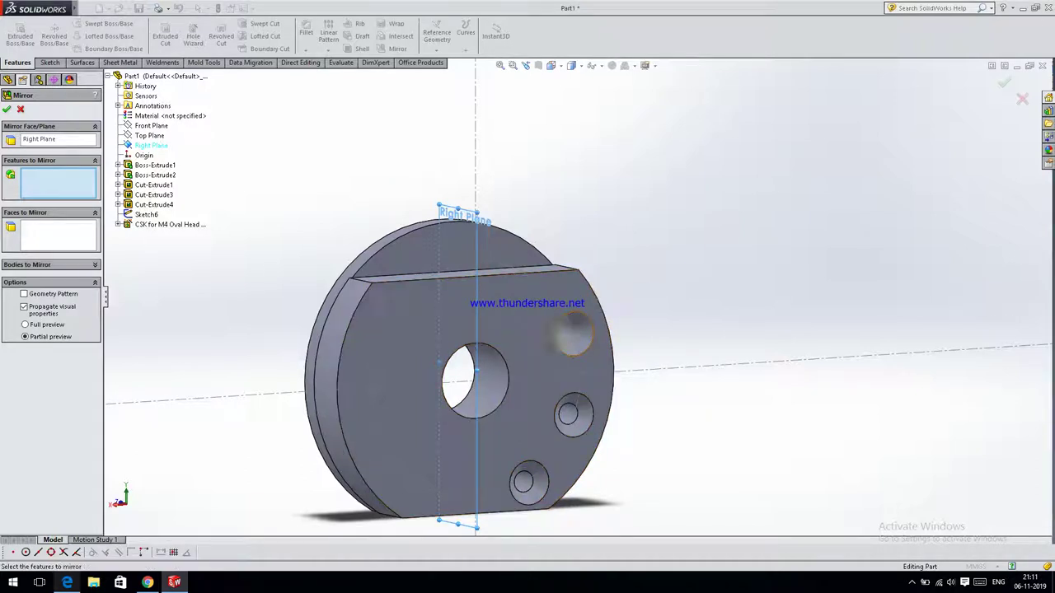
{"action": "left_click", "coordinate": [587, 334]}
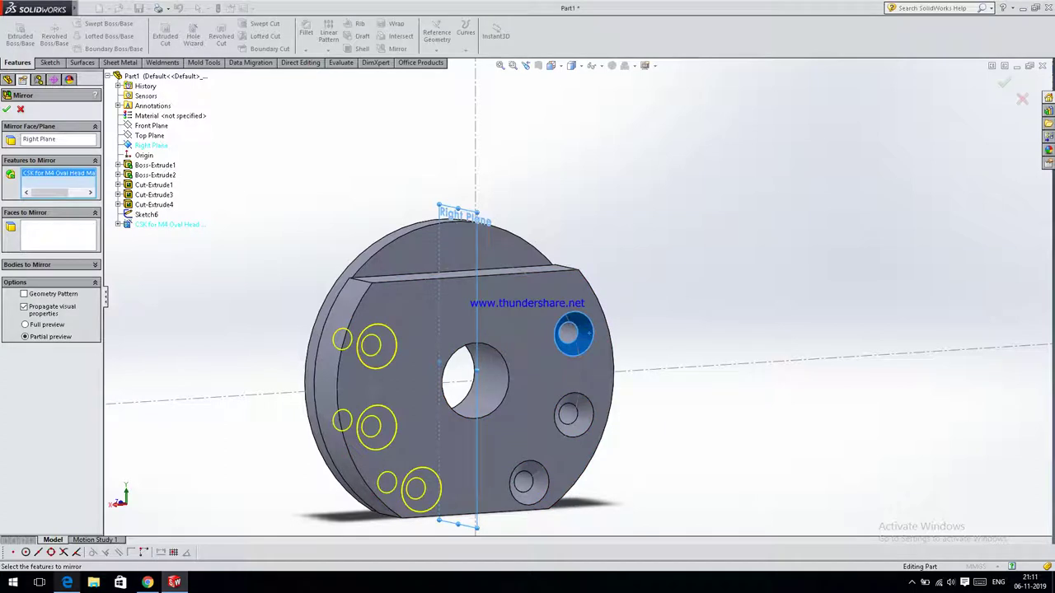
{"action": "left_click", "coordinate": [7, 109]}
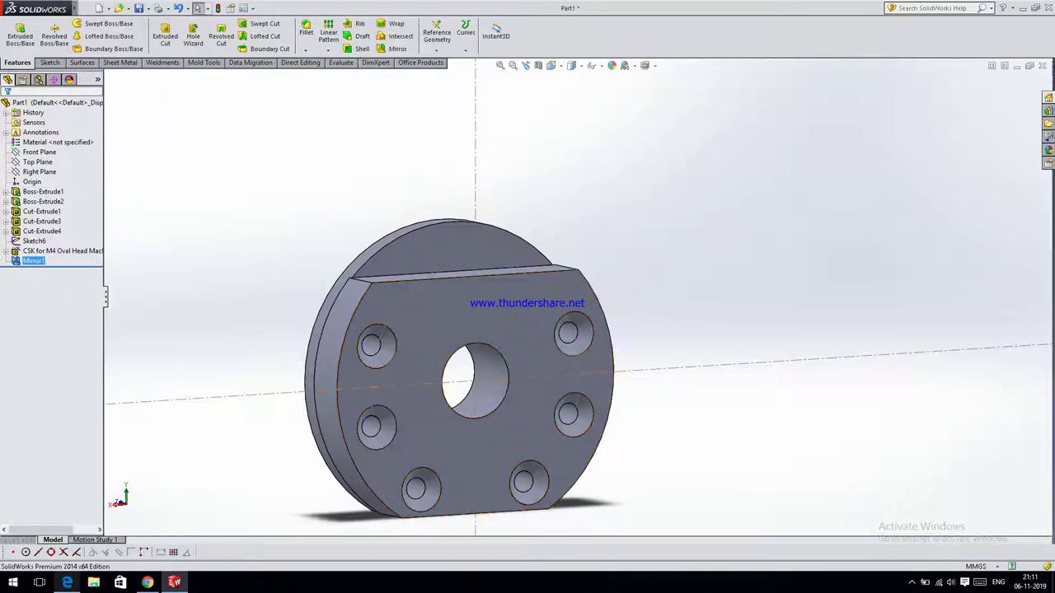
{"action": "key", "text": "Right"}
{"action": "key", "text": "Right"}
{"action": "key", "text": "Right"}
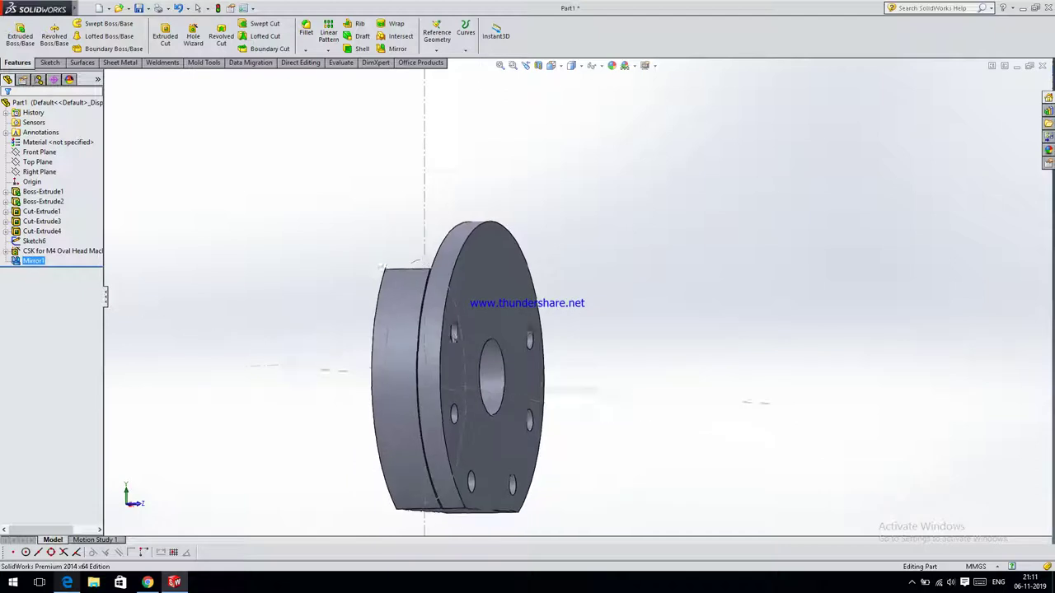
Rotate the flange to inspect all six holes, then bring up Sketch6's context menu
{"action": "key", "text": "Right"}
{"action": "key", "text": "Right"}
{"action": "key", "text": "Right"}
{"action": "key", "text": "Right"}
{"action": "key", "text": "Right"}
{"action": "key", "text": "Down"}
{"action": "key", "text": "Down"}
{"action": "key", "text": "Up"}
{"action": "key", "text": "Up"}
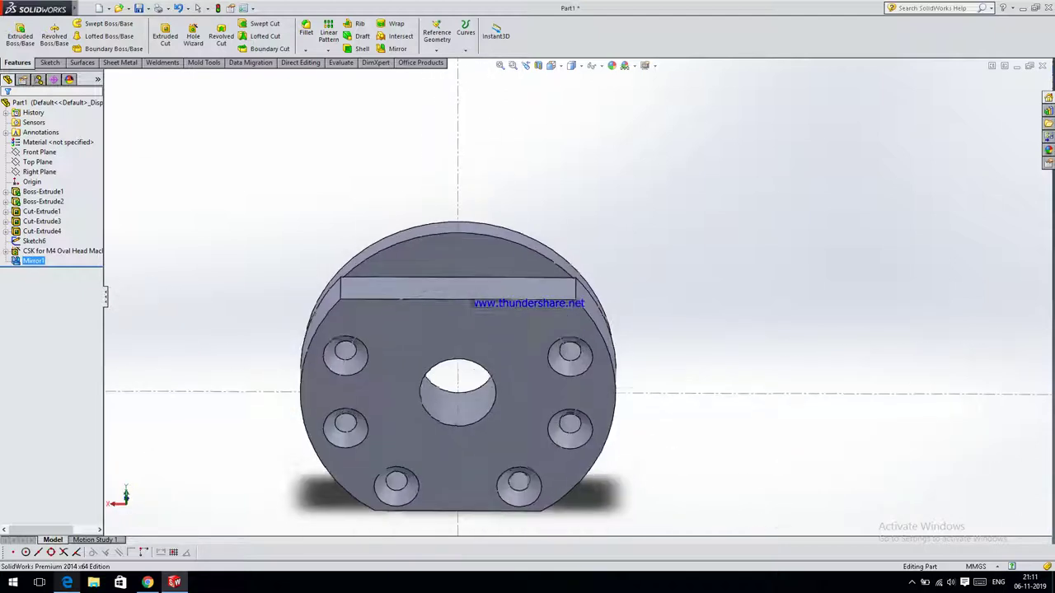
{"action": "key", "text": "Right"}
{"action": "key", "text": "Right"}
{"action": "key", "text": "Up"}
{"action": "key", "text": "Up"}
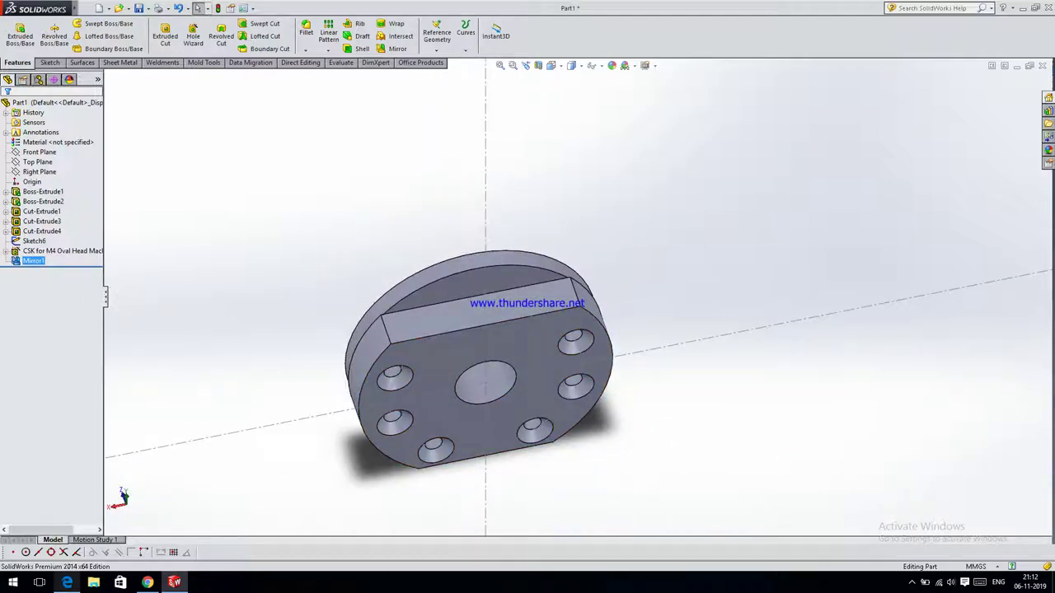
{"action": "right_click", "coordinate": [485, 136]}
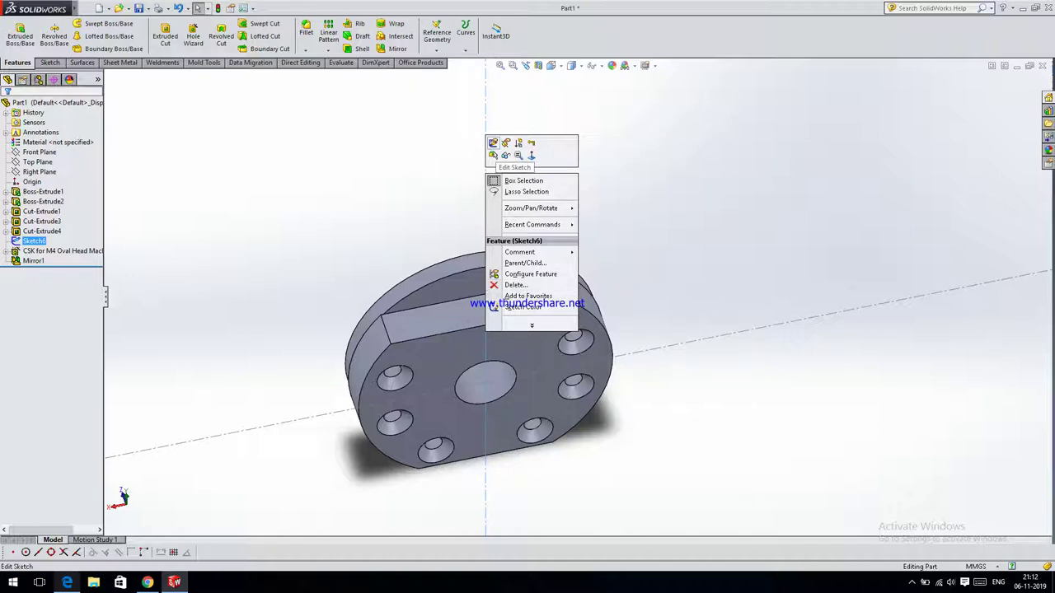
Sketch on the Cut-Extrude3 flat face, view it Normal To, then exit the empty sketch
{"action": "left_click", "coordinate": [505, 155]}
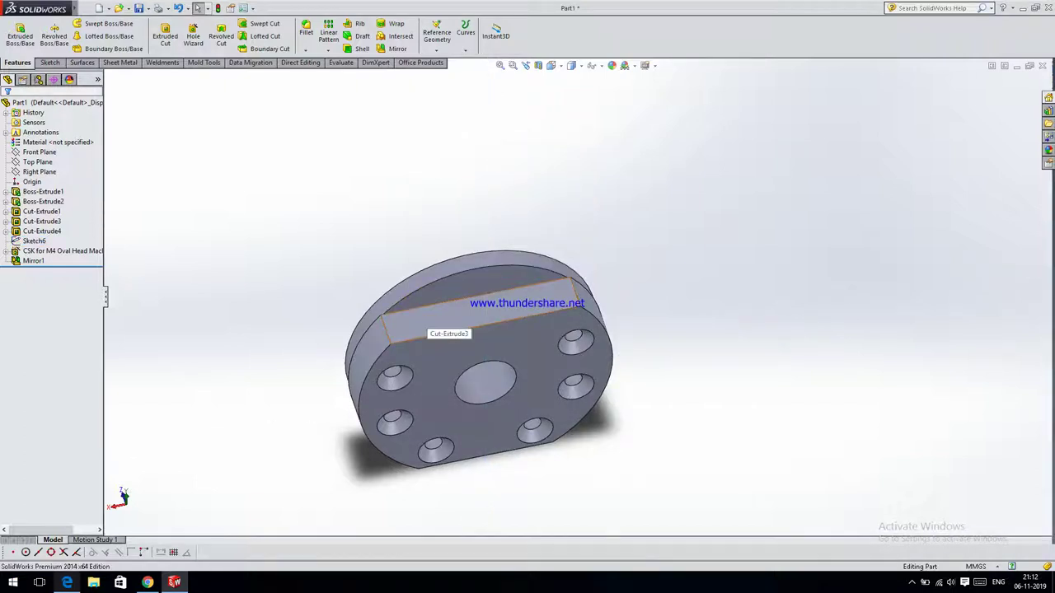
{"action": "left_click", "coordinate": [424, 324]}
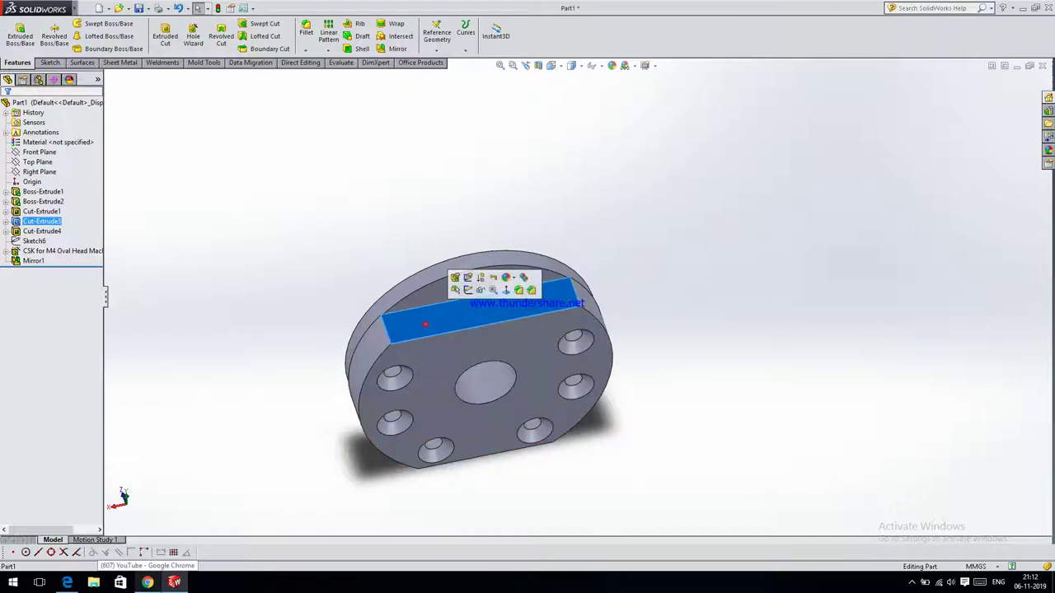
{"action": "left_click", "coordinate": [467, 289]}
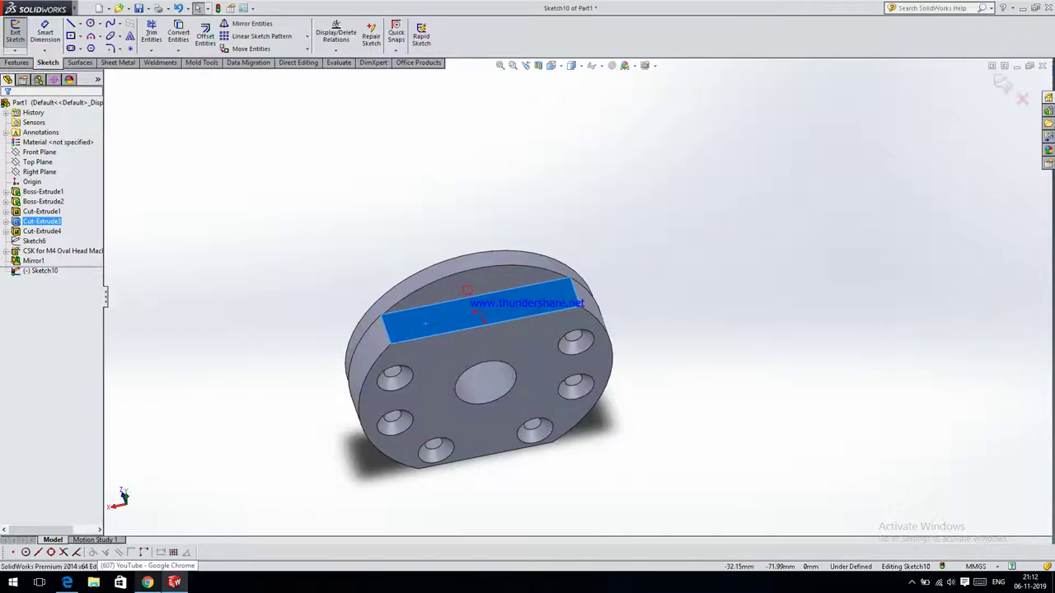
{"action": "left_click", "coordinate": [550, 66]}
{"action": "left_click", "coordinate": [607, 93]}
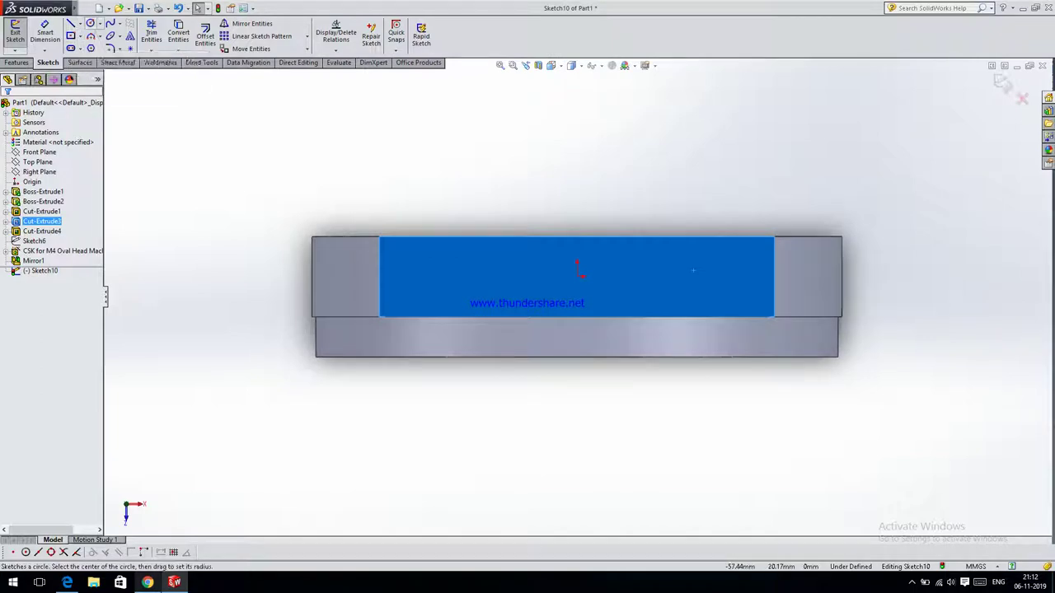
{"action": "left_click", "coordinate": [16, 62]}
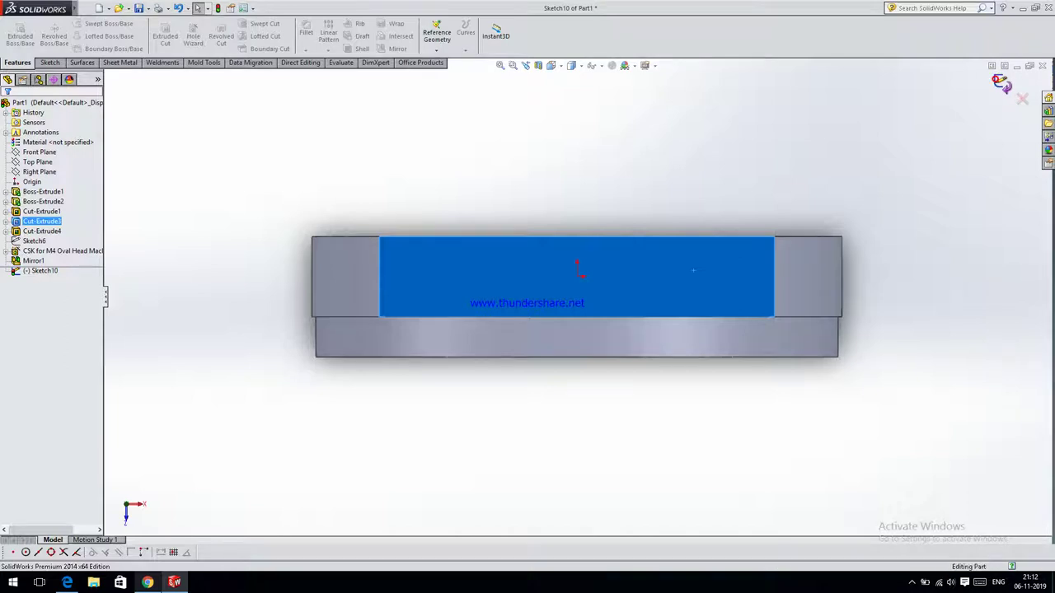
{"action": "left_click", "coordinate": [1001, 83]}
{"action": "left_click", "coordinate": [197, 38]}
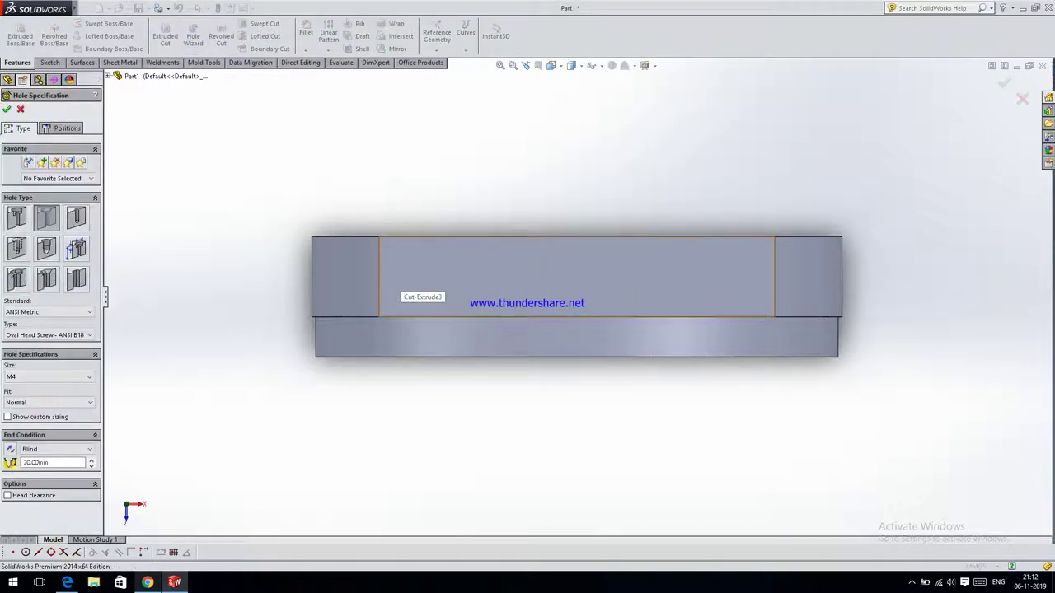
Make the hole an M4x0.7 Tap Drill with custom sizing showing 3.300mm diameter and 90deg
{"action": "key", "text": "alt+Tab"}
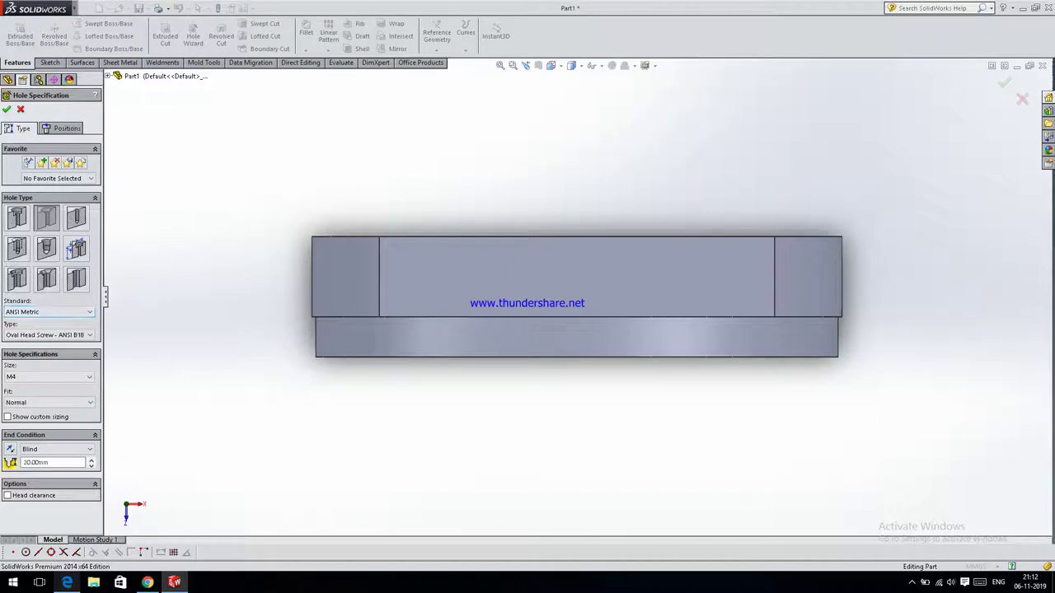
{"action": "left_click", "coordinate": [78, 217]}
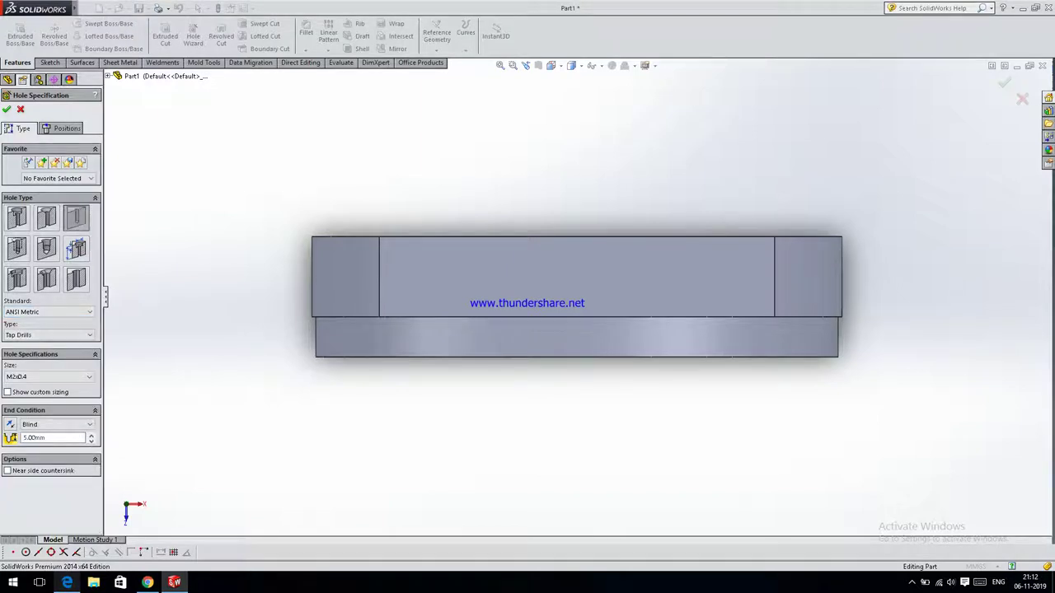
{"action": "left_click", "coordinate": [29, 375]}
{"action": "key", "text": "Down"}
{"action": "key", "text": "Down"}
{"action": "key", "text": "Down"}
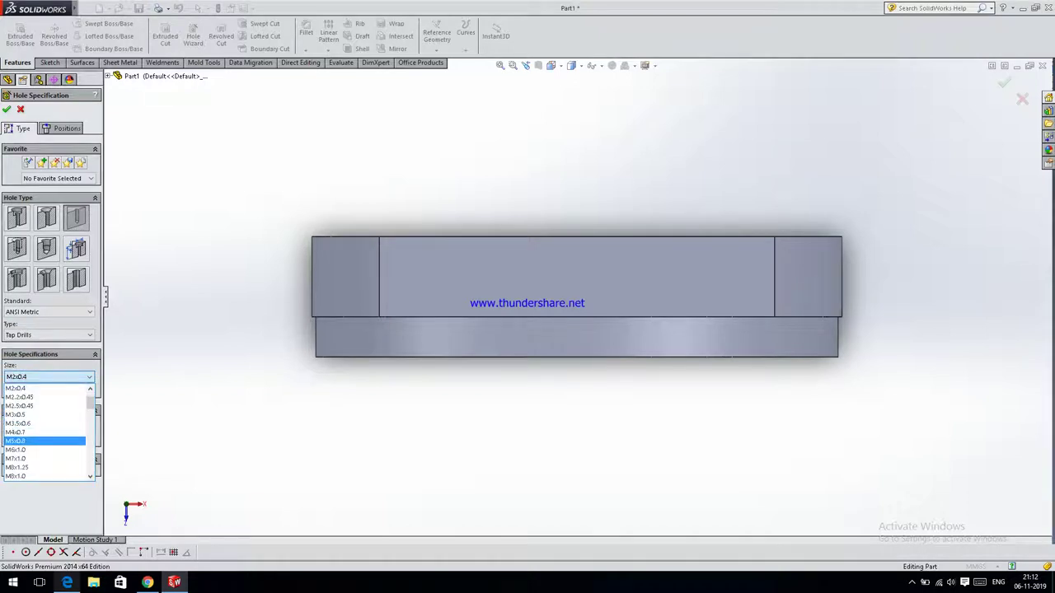
{"action": "left_click", "coordinate": [36, 432]}
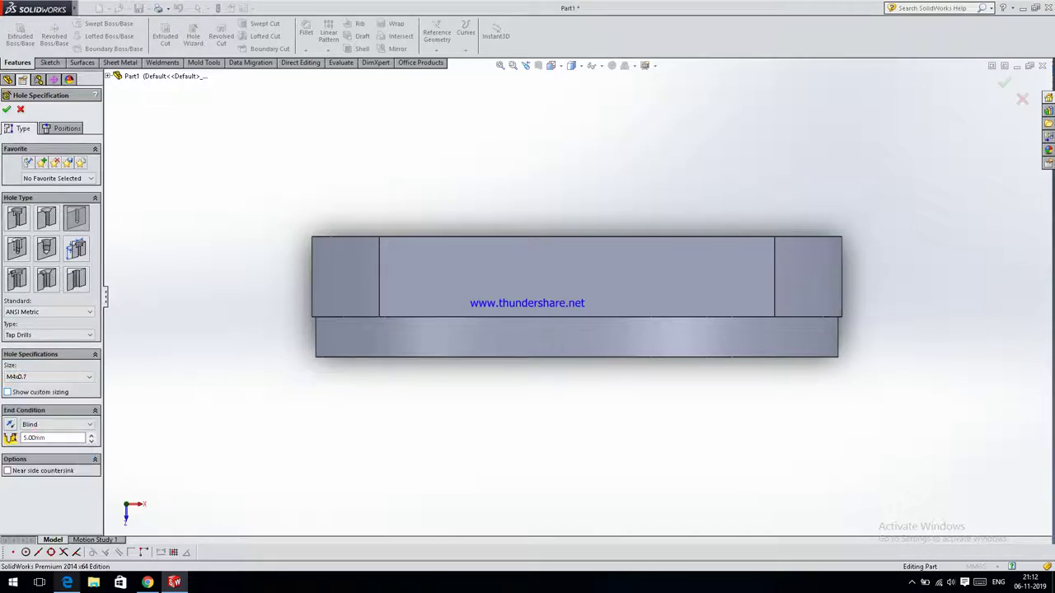
{"action": "left_click", "coordinate": [7, 393]}
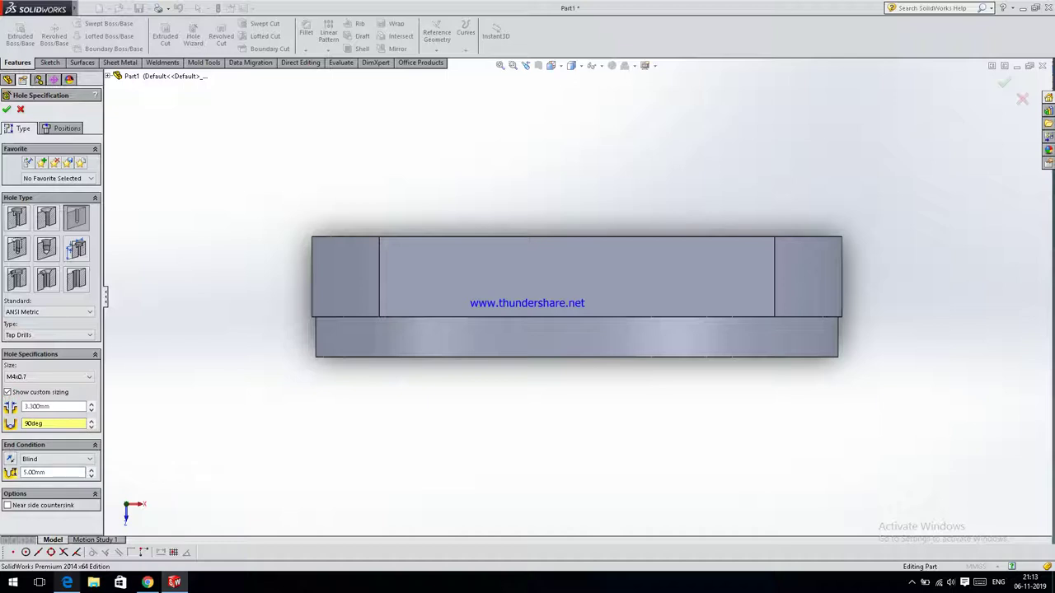
{"action": "key", "text": "alt+Tab"}
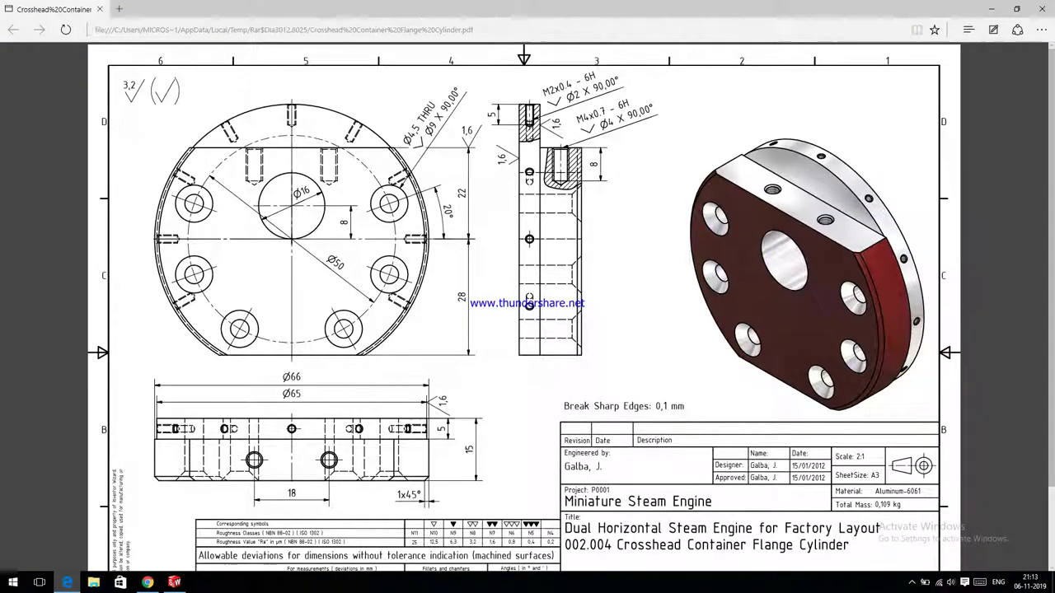
{"action": "key", "text": "alt+Tab"}
{"action": "left_click", "coordinate": [49, 472]}
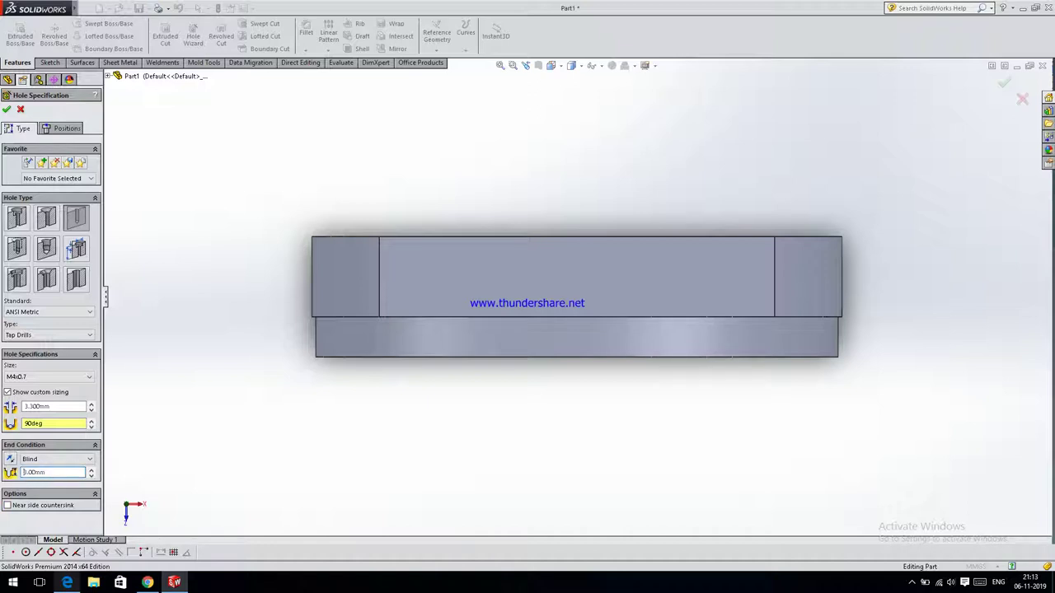
Give the tapped hole an 8 mm blind depth and move to hole positions
{"action": "type", "text": "8"}
{"action": "left_click", "coordinate": [68, 128]}
{"action": "left_click", "coordinate": [435, 276]}
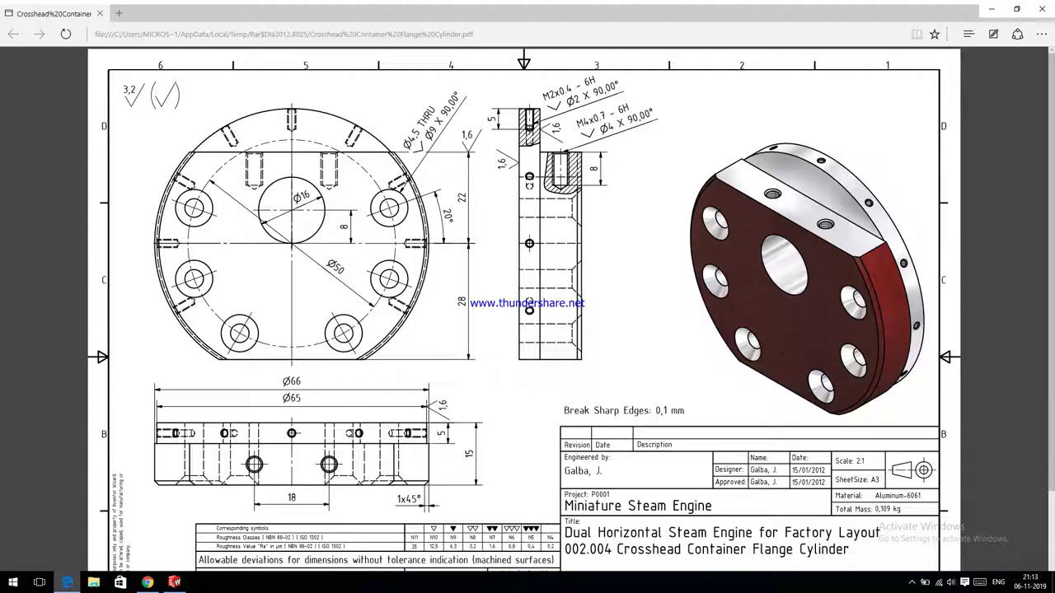
{"action": "scroll", "coordinate": [524, 313], "scroll_direction": "down", "scroll_amount": 1}
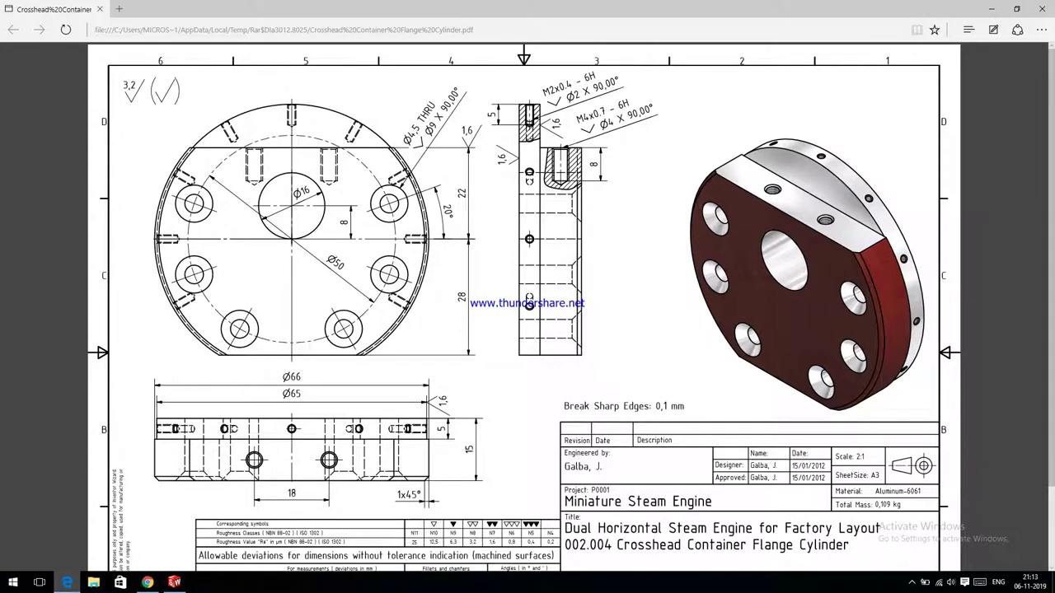
Place two hole points on the flat cut face, left and right of the origin
{"action": "key", "text": "alt+Tab"}
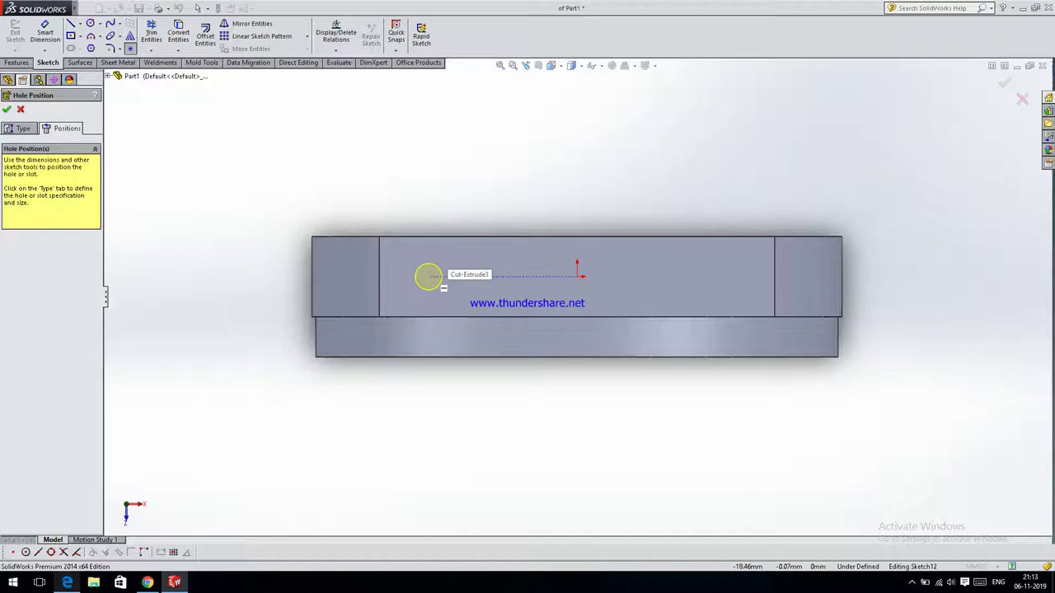
{"action": "left_click", "coordinate": [429, 276]}
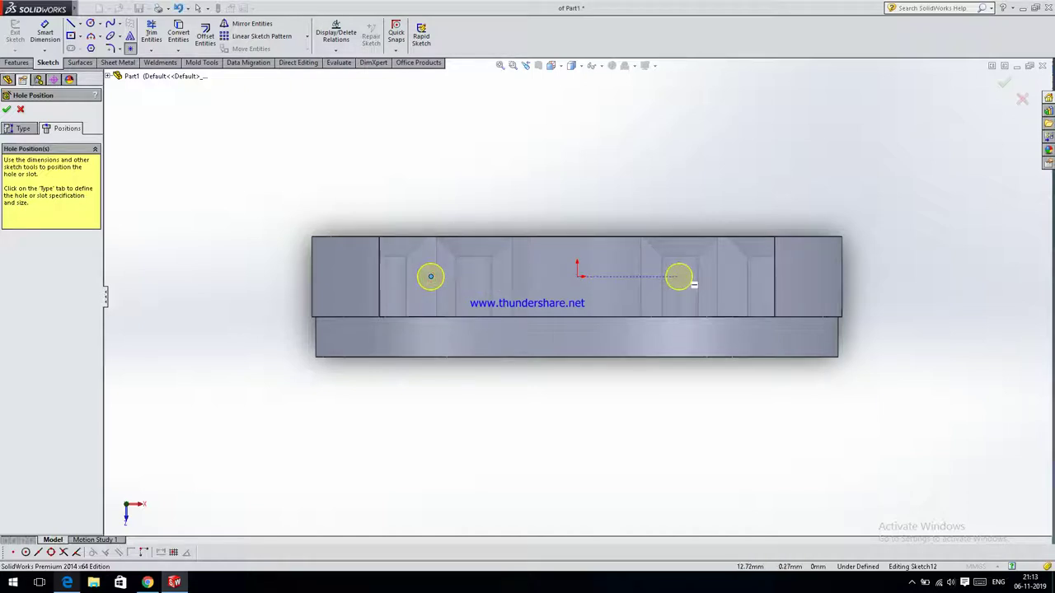
{"action": "left_click", "coordinate": [679, 276]}
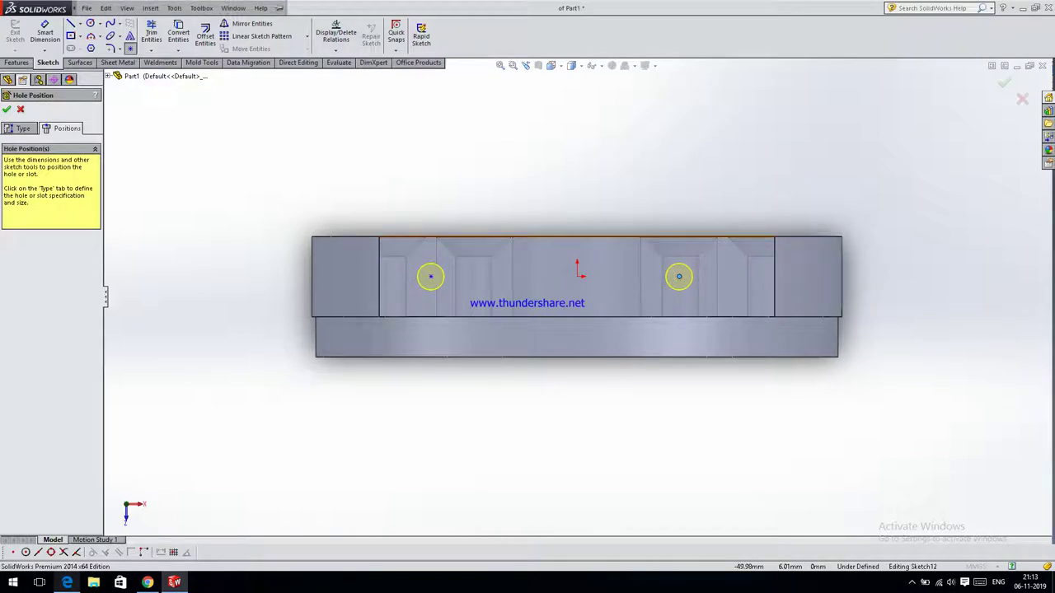
{"action": "left_click", "coordinate": [46, 37]}
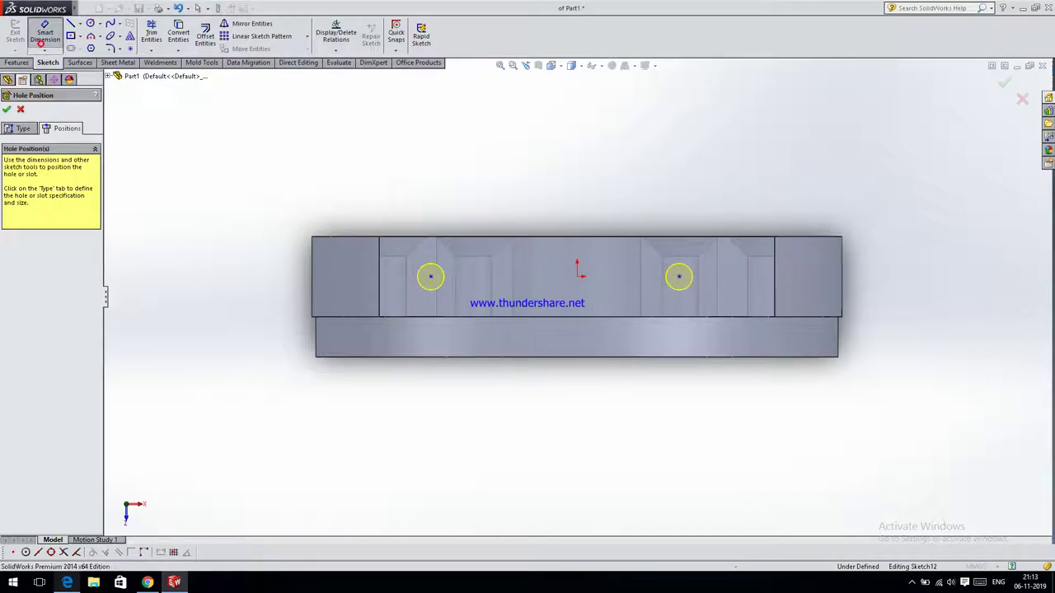
Dimension the left hole 9 mm from the origin
{"action": "left_click", "coordinate": [431, 276]}
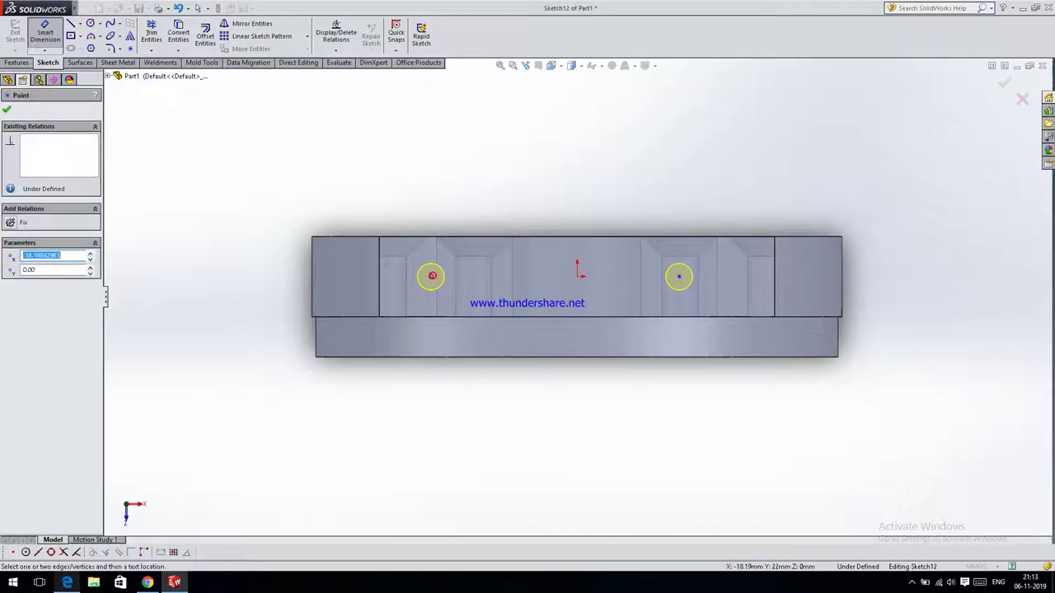
{"action": "left_click", "coordinate": [577, 276]}
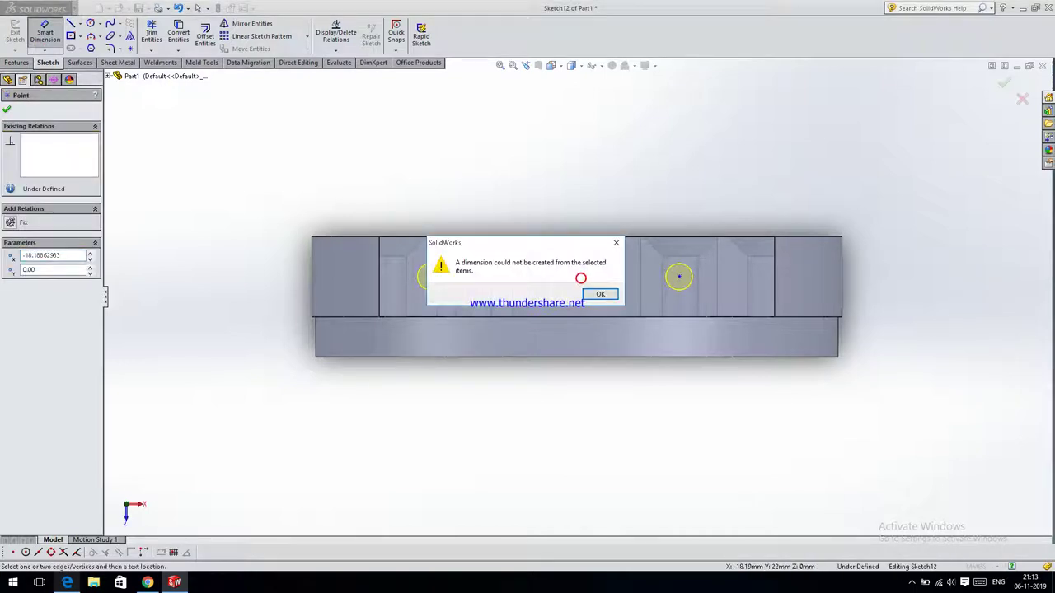
{"action": "left_click", "coordinate": [597, 294]}
{"action": "left_click", "coordinate": [576, 276]}
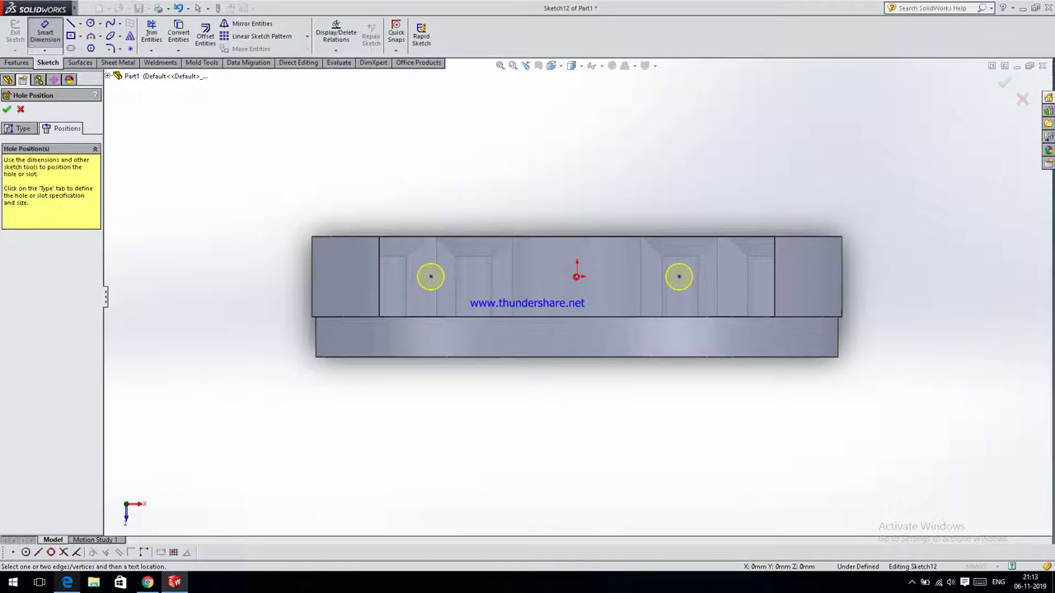
{"action": "left_click", "coordinate": [428, 276]}
{"action": "left_click", "coordinate": [477, 181]}
{"action": "type", "text": "9"}
{"action": "key", "text": "Return"}
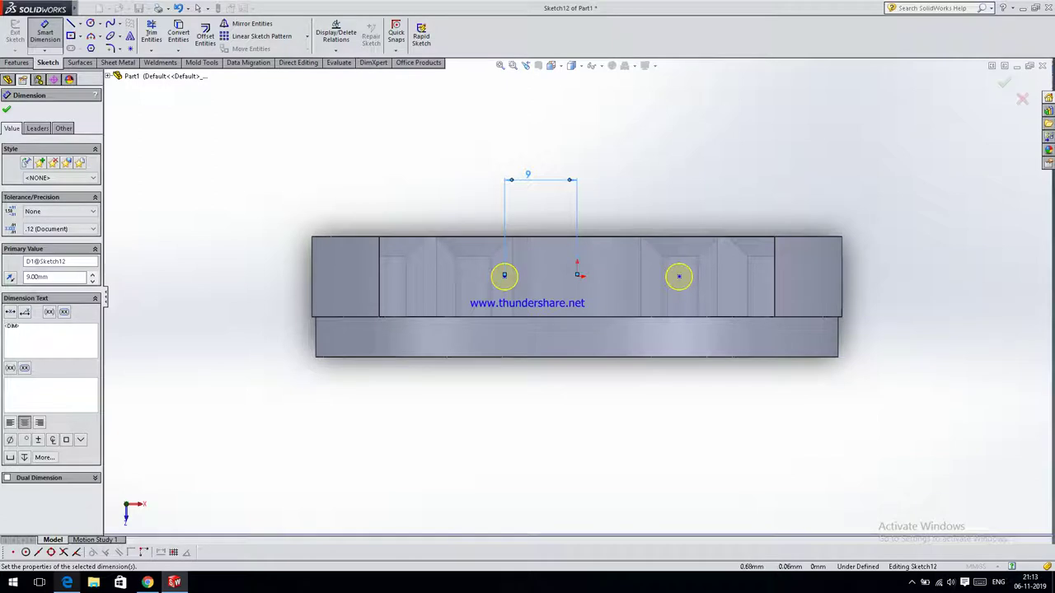
{"action": "key", "text": "Escape"}
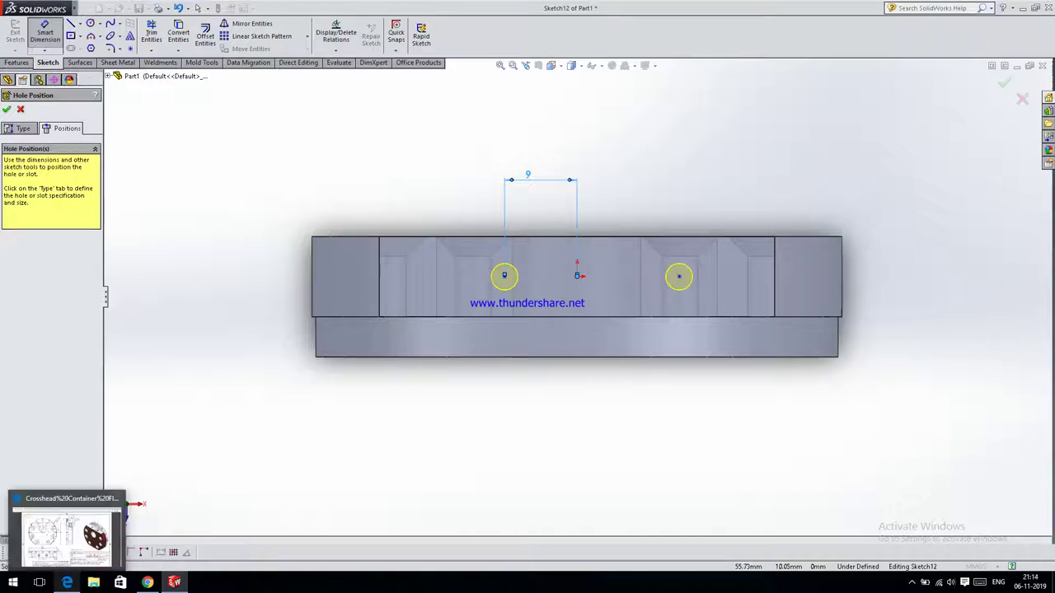
Dimension the right hole 9 mm from the origin and finish the M4x0.7 tap drill feature
{"action": "left_click", "coordinate": [576, 276]}
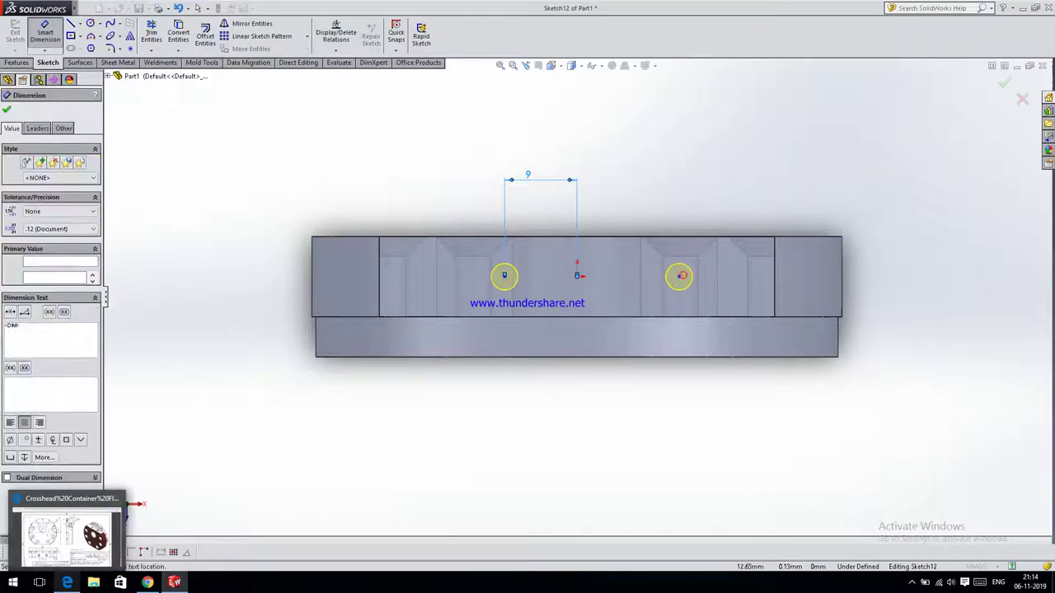
{"action": "left_click", "coordinate": [678, 276]}
{"action": "left_click", "coordinate": [648, 188]}
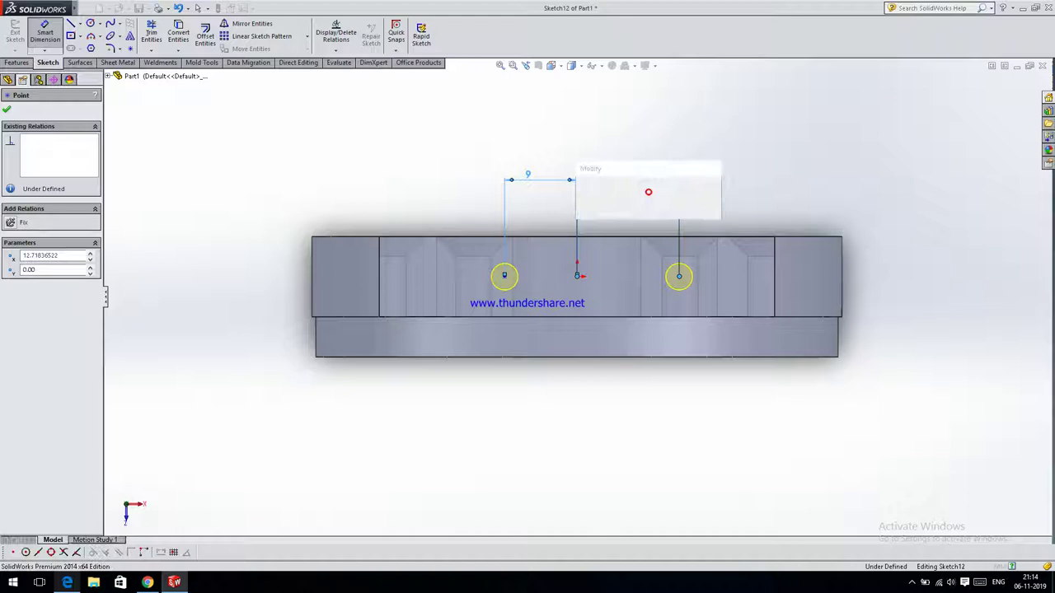
{"action": "type", "text": "9"}
{"action": "key", "text": "BackSpace"}
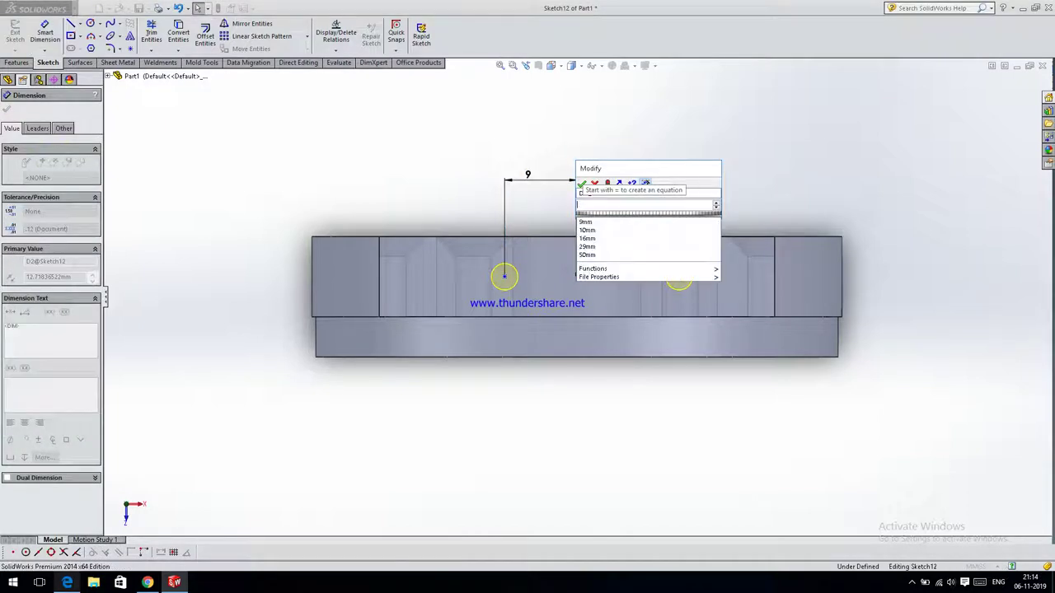
{"action": "type", "text": "9"}
{"action": "key", "text": "Return"}
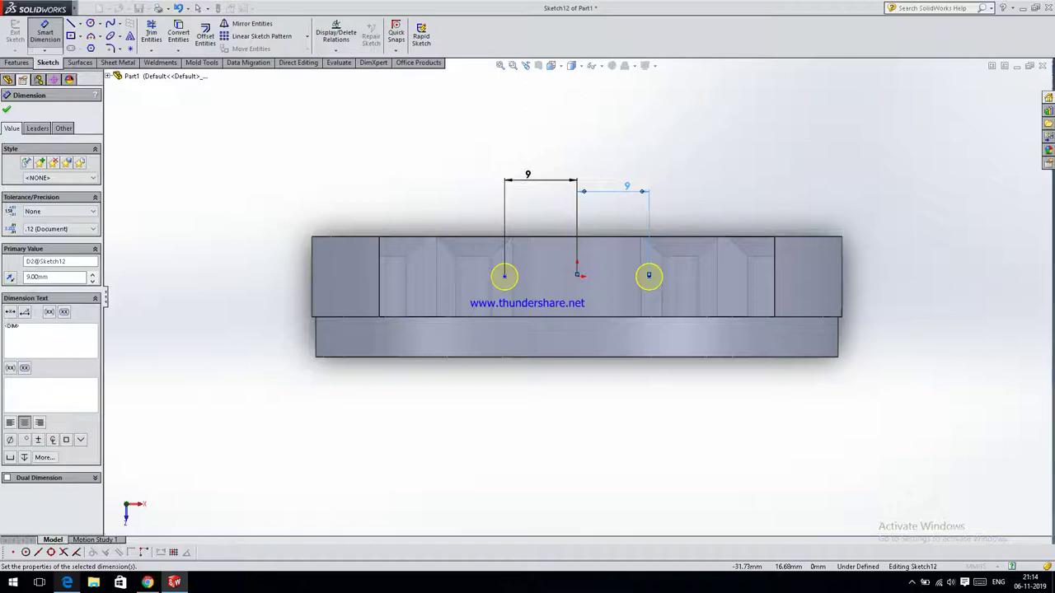
{"action": "left_click", "coordinate": [6, 109]}
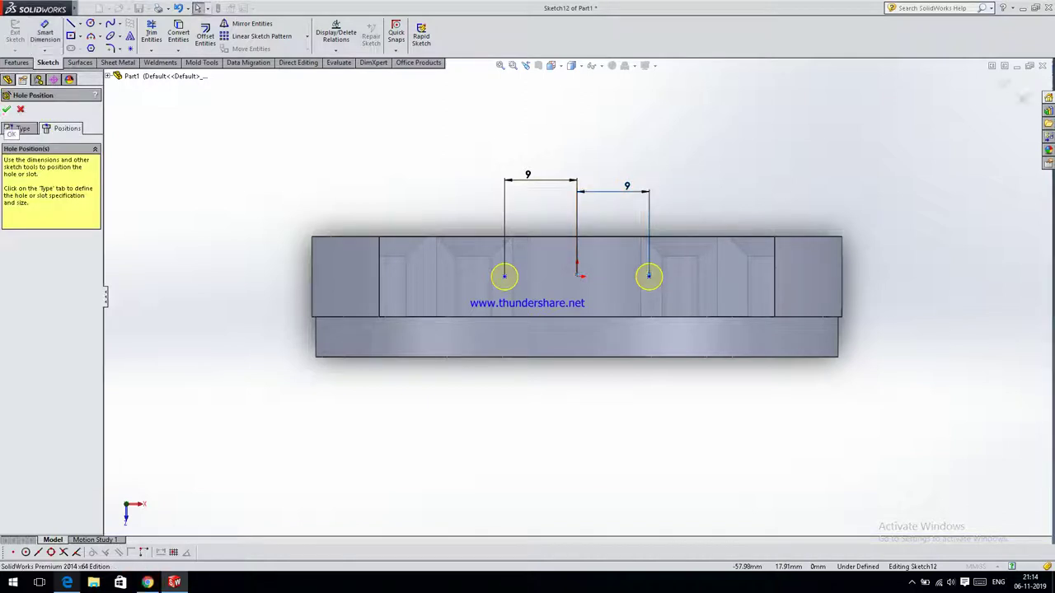
{"action": "left_click", "coordinate": [6, 109]}
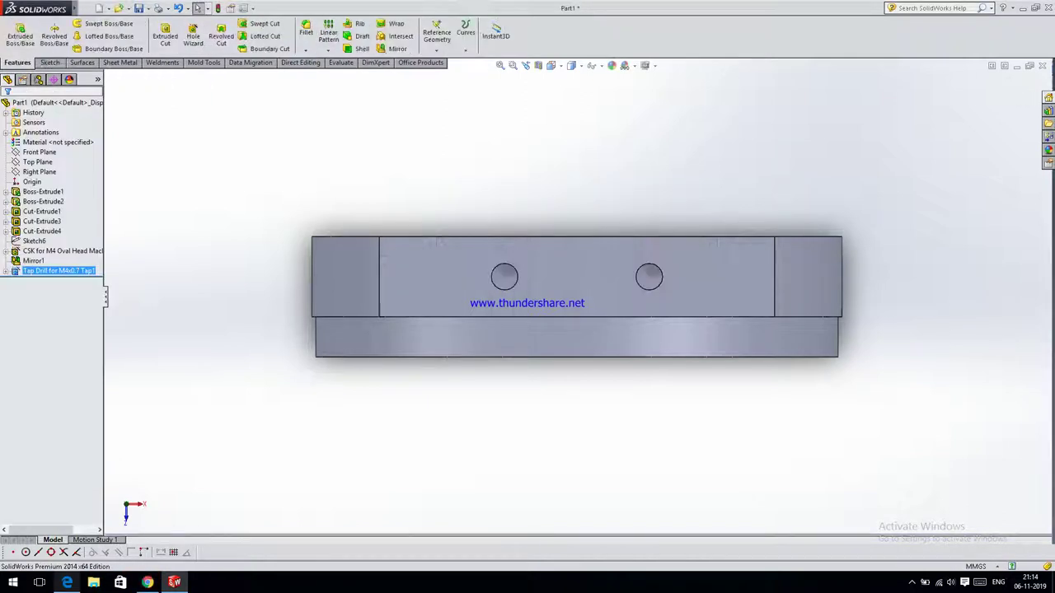
Orbit and zoom to an angled view of the flange rim and top face, checking the drawing
{"action": "mouse_move", "coordinate": [527, 296]}
{"action": "middle_mouse_down"}
{"action": "mouse_move", "coordinate": [577, 206]}
{"action": "mouse_move", "coordinate": [626, 214]}
{"action": "mouse_move", "coordinate": [692, 248]}
{"action": "mouse_move", "coordinate": [560, 297]}
{"action": "mouse_move", "coordinate": [494, 280]}
{"action": "mouse_move", "coordinate": [560, 297]}
{"action": "mouse_move", "coordinate": [486, 288]}
{"action": "middle_mouse_up"}
{"action": "scroll", "coordinate": [560, 313], "scroll_direction": "up", "scroll_amount": 3}
{"action": "middle_click_drag", "start_coordinate": [560, 313], "coordinate": [552, 305]}
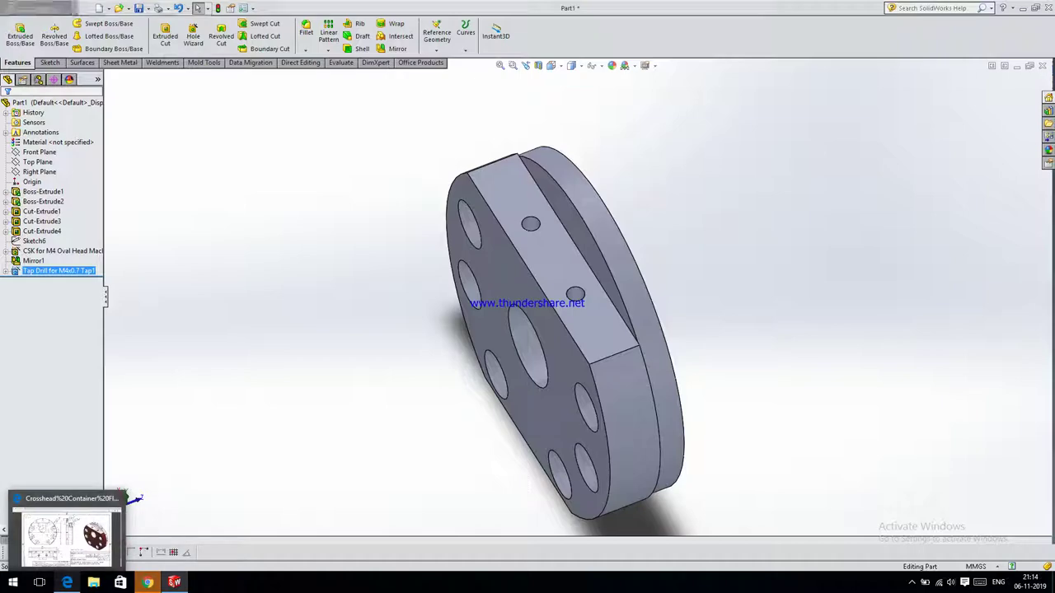
{"action": "left_click", "coordinate": [71, 532]}
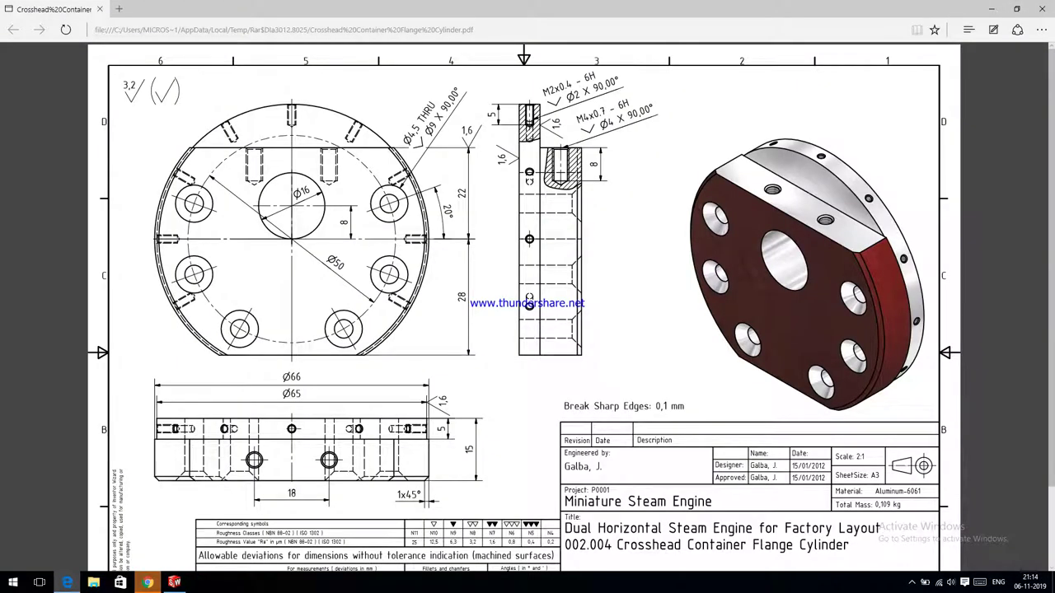
{"action": "key", "text": "alt+Tab"}
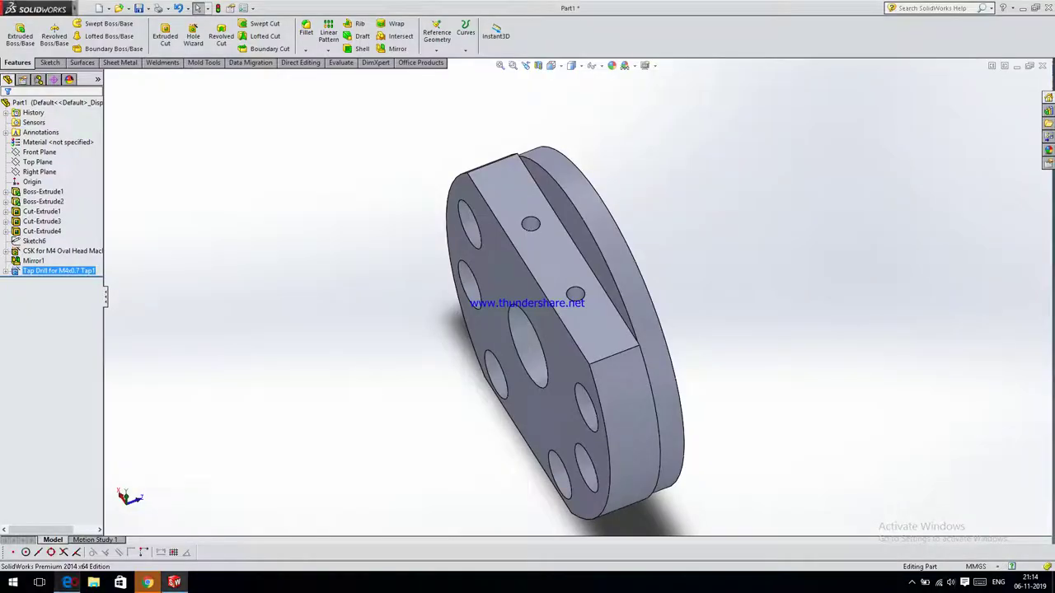
{"action": "left_click", "coordinate": [184, 42]}
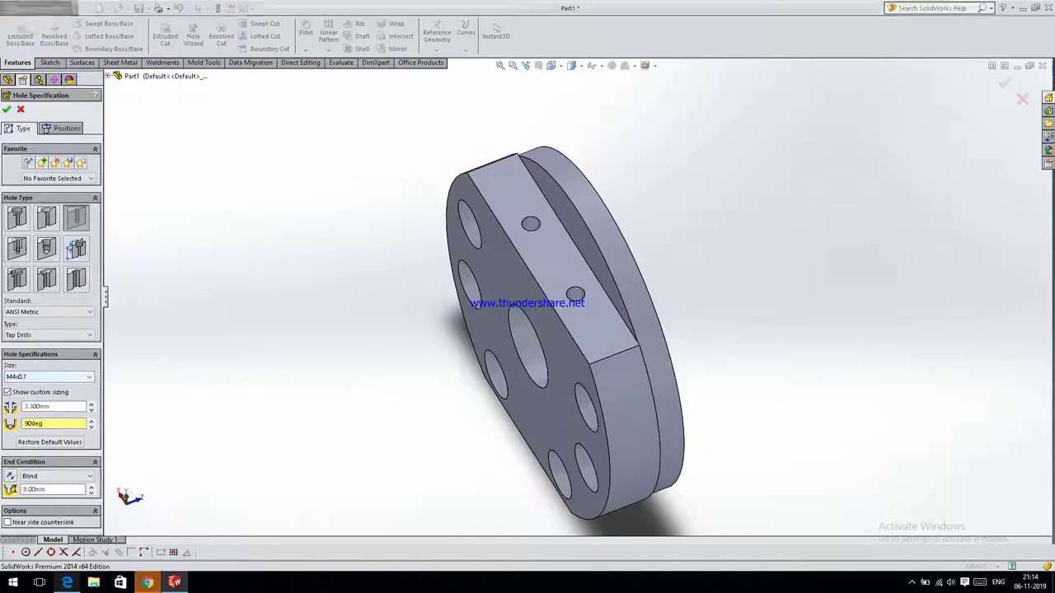
Change the tap drill size to M2x0.4 with a 5 mm blind depth
{"action": "left_click", "coordinate": [49, 376]}
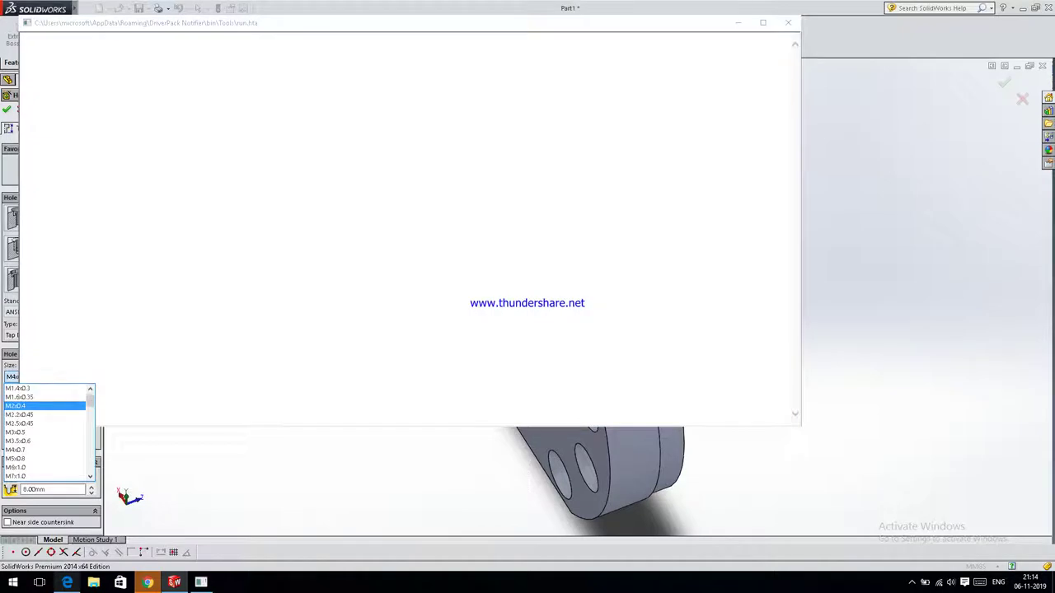
{"action": "left_click", "coordinate": [41, 407]}
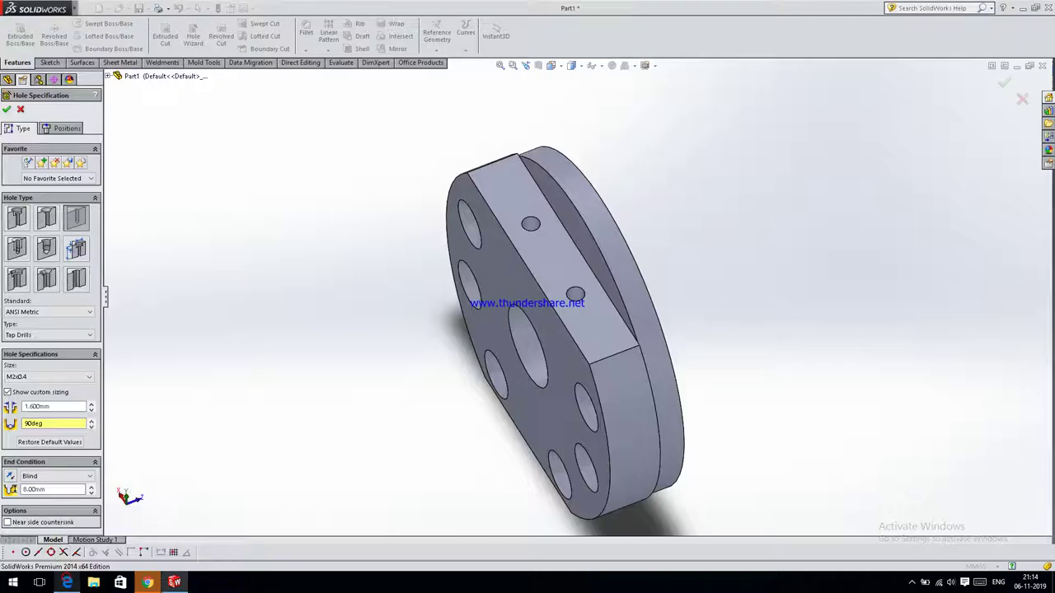
{"action": "double_click", "coordinate": [50, 490]}
{"action": "type", "text": "5"}
{"action": "left_click", "coordinate": [62, 127]}
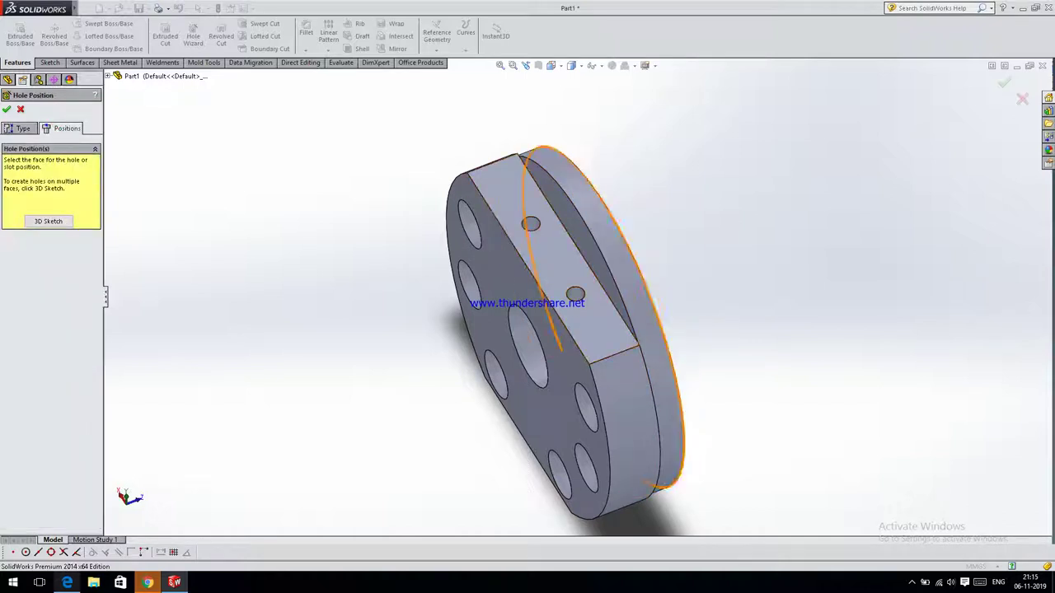
Place the M2 hole point on the flange's curved outer rim after checking the drawing
{"action": "left_click", "coordinate": [592, 206]}
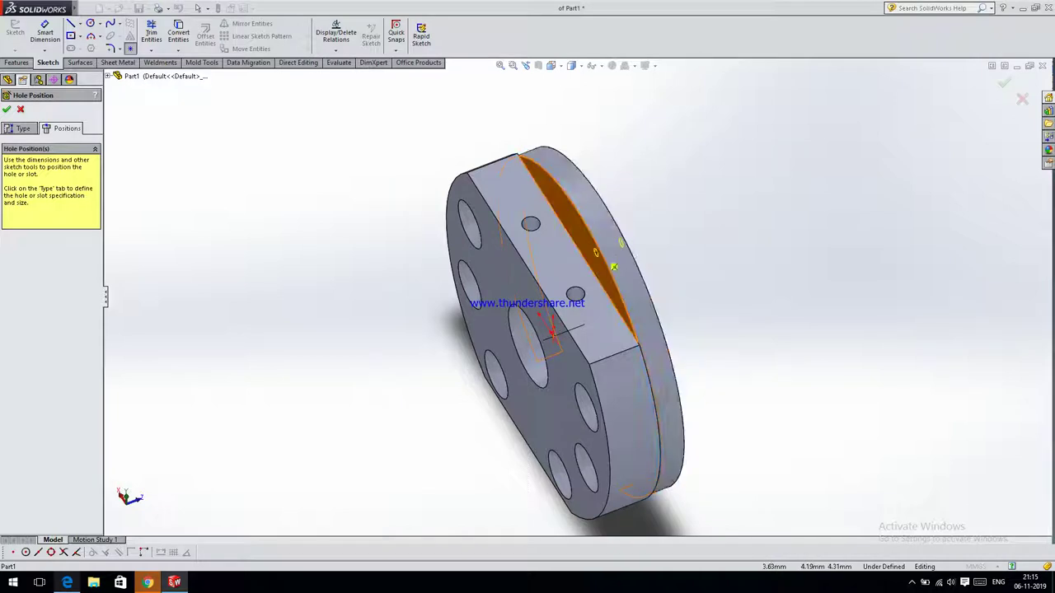
{"action": "left_click", "coordinate": [590, 246]}
{"action": "key", "text": "alt+Tab"}
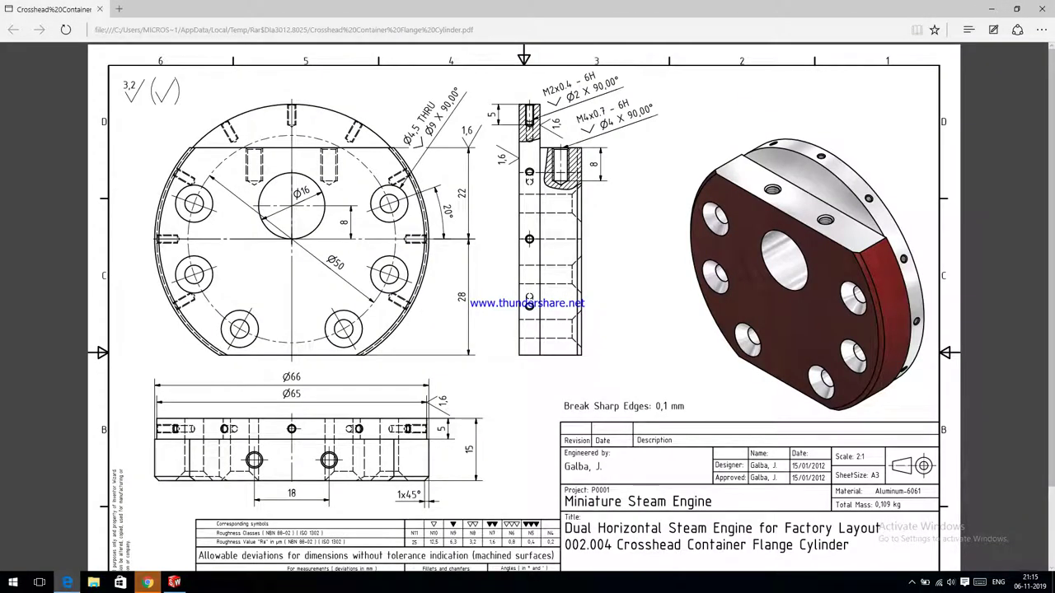
{"action": "key", "text": "alt+Tab"}
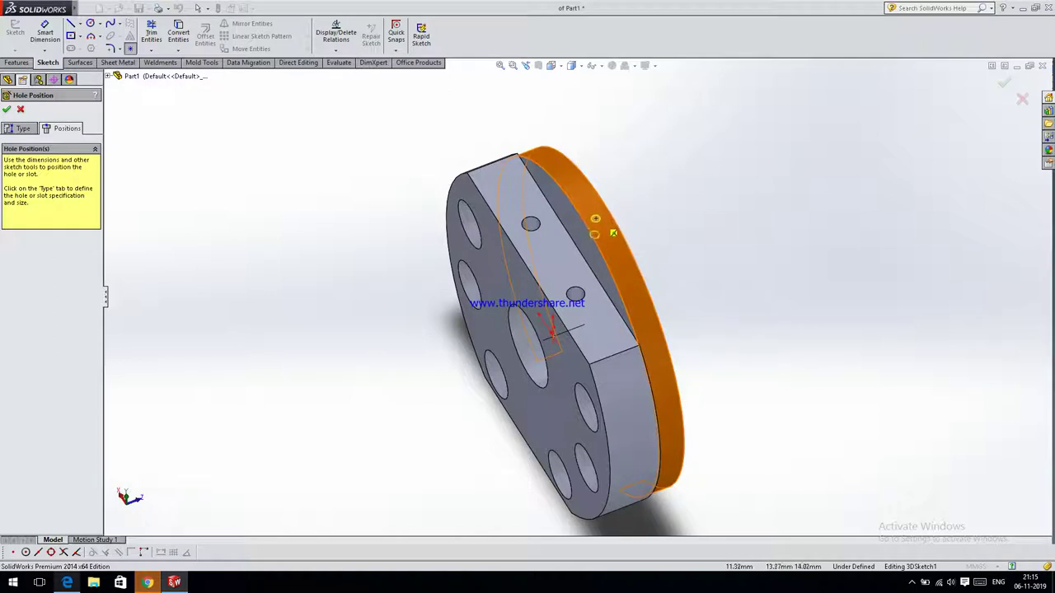
{"action": "left_click", "coordinate": [610, 228]}
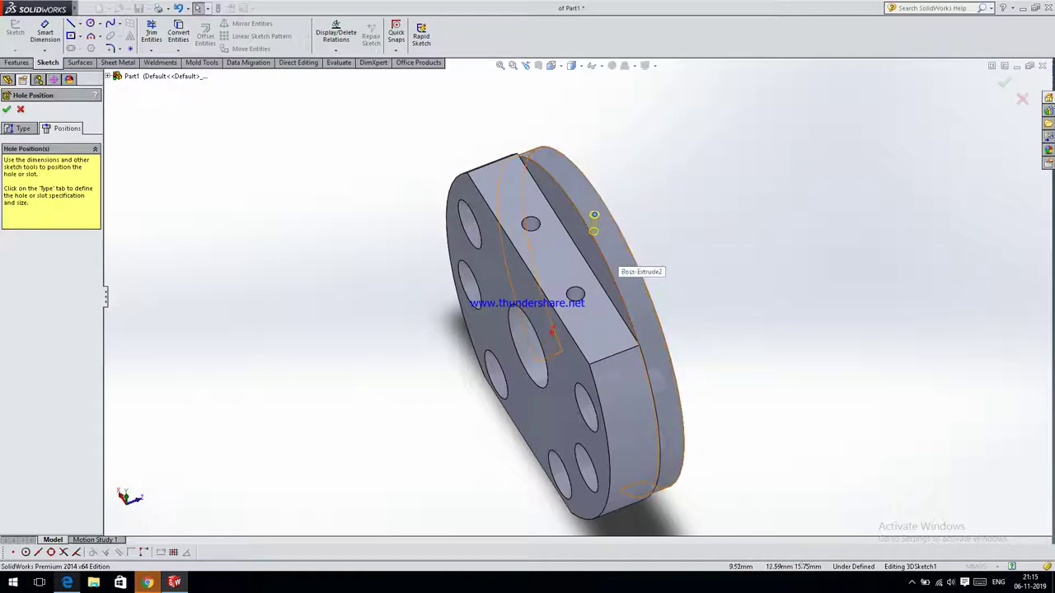
Select the M2 hole's sketch point on the rim
{"action": "scroll", "coordinate": [587, 219], "scroll_direction": "down", "scroll_amount": 3}
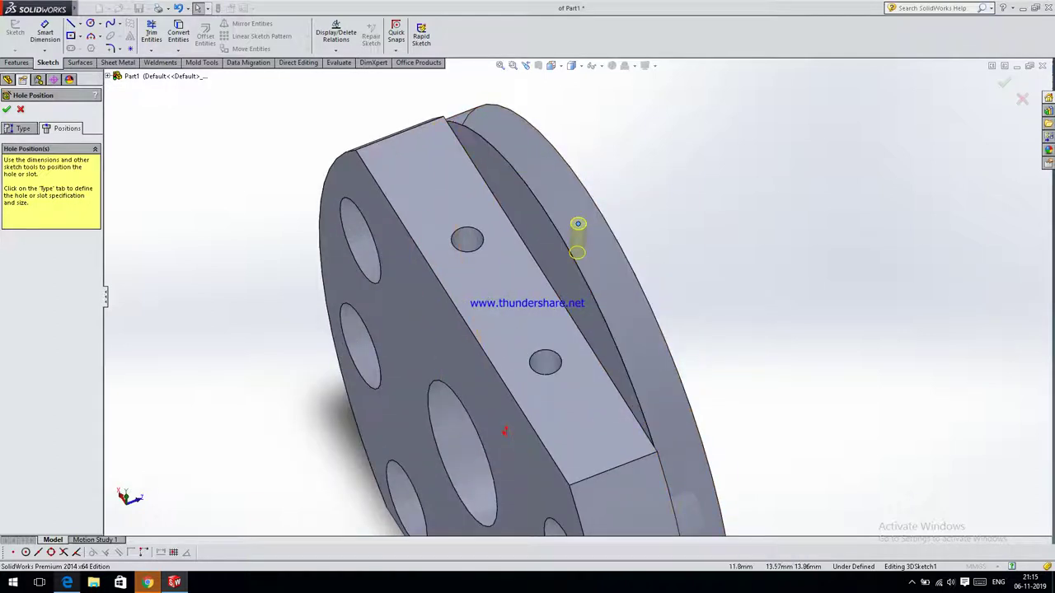
{"action": "right_click", "coordinate": [578, 223]}
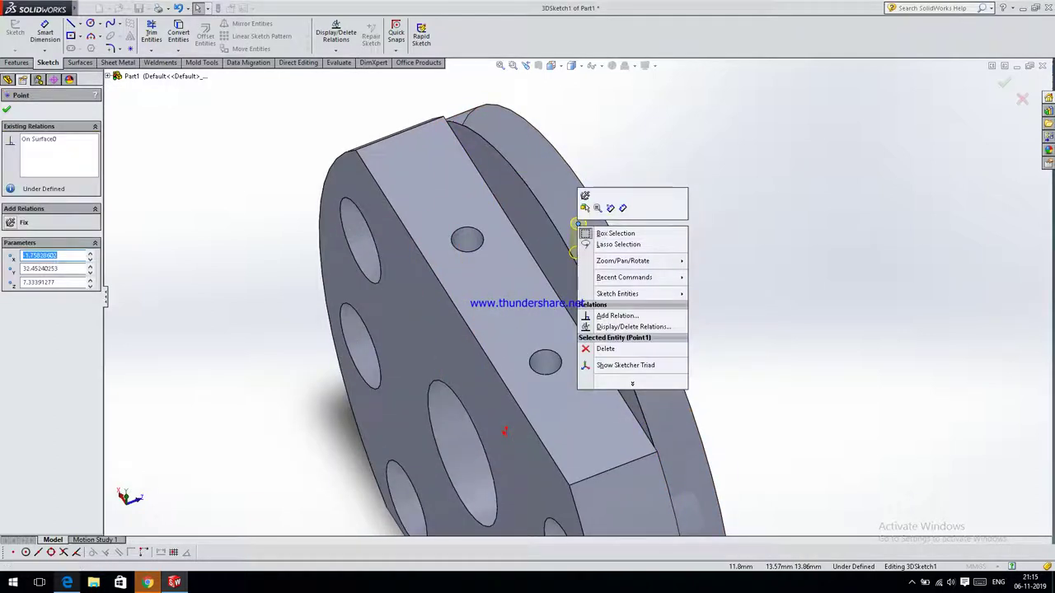
{"action": "left_click", "coordinate": [158, 259]}
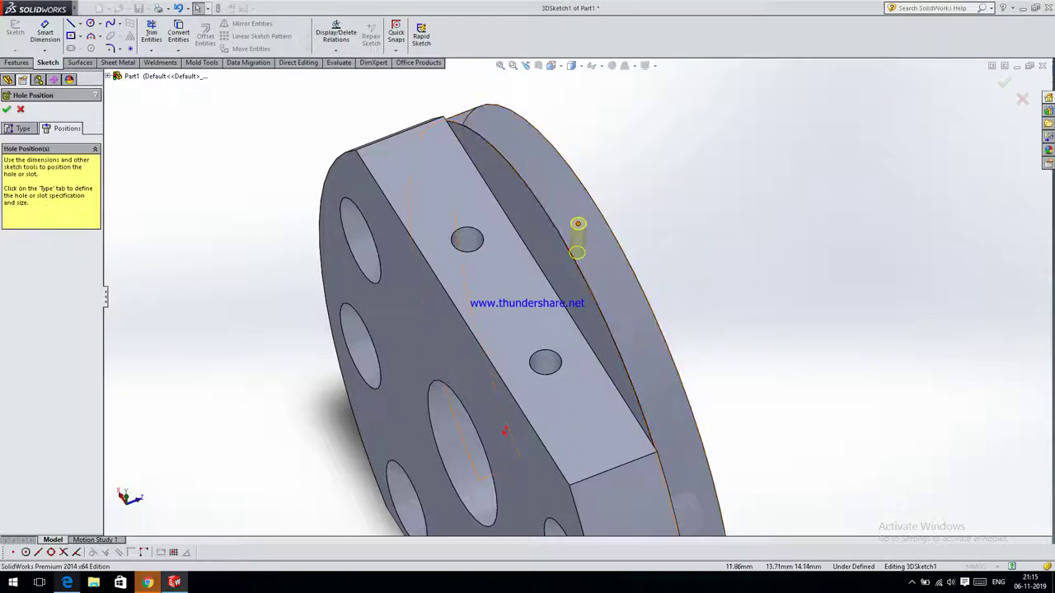
{"action": "right_click", "coordinate": [577, 224]}
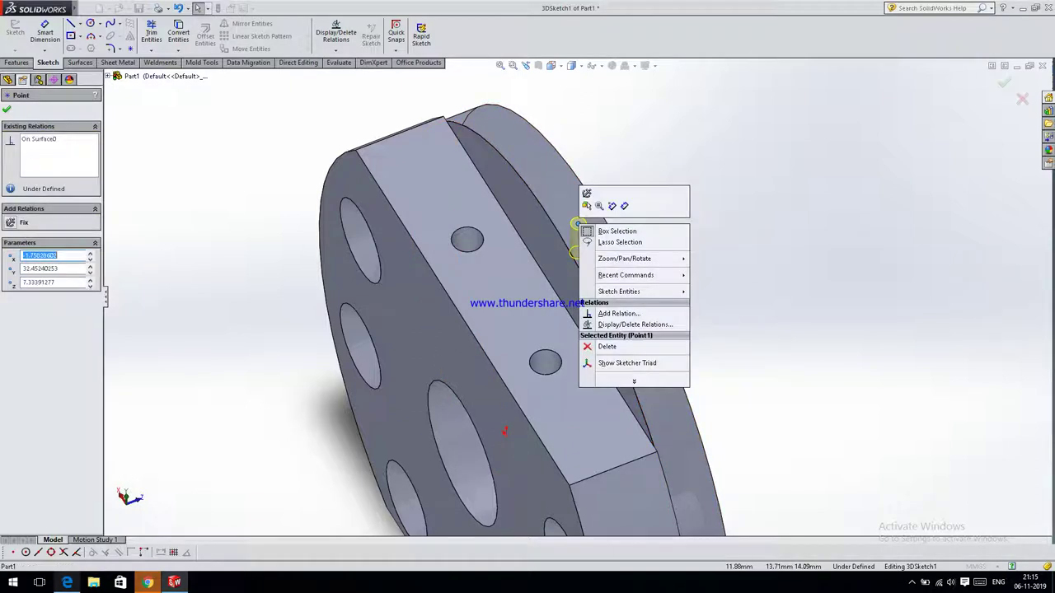
{"action": "key", "text": "Escape"}
Set the point to X 0.00, Y 32.50 and finish the M2x0.4 tapped hole
{"action": "left_click", "coordinate": [91, 252]}
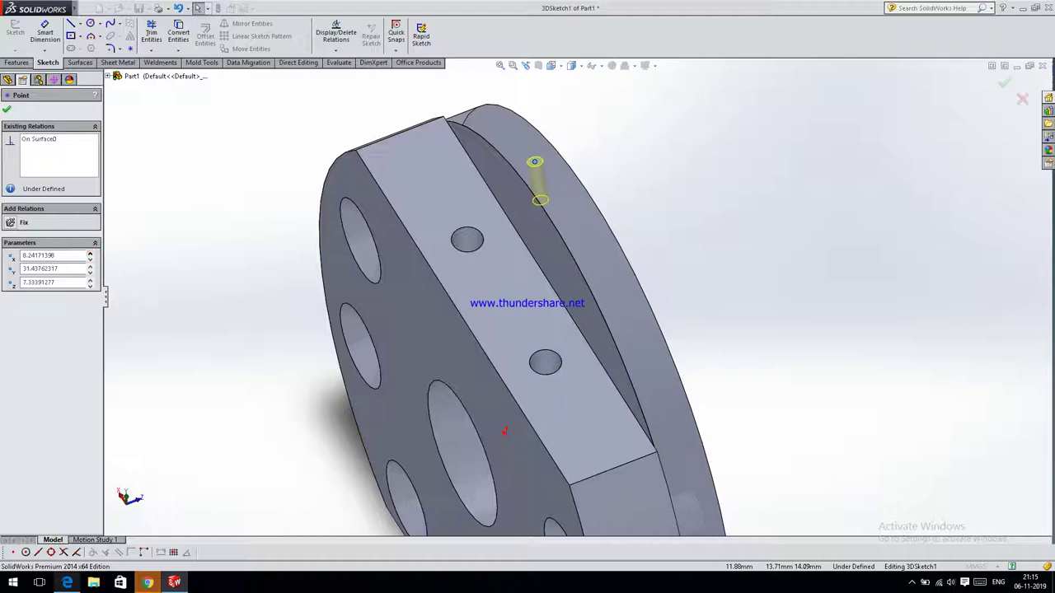
{"action": "left_click", "coordinate": [91, 258]}
{"action": "left_click", "coordinate": [90, 255]}
{"action": "left_click", "coordinate": [90, 255]}
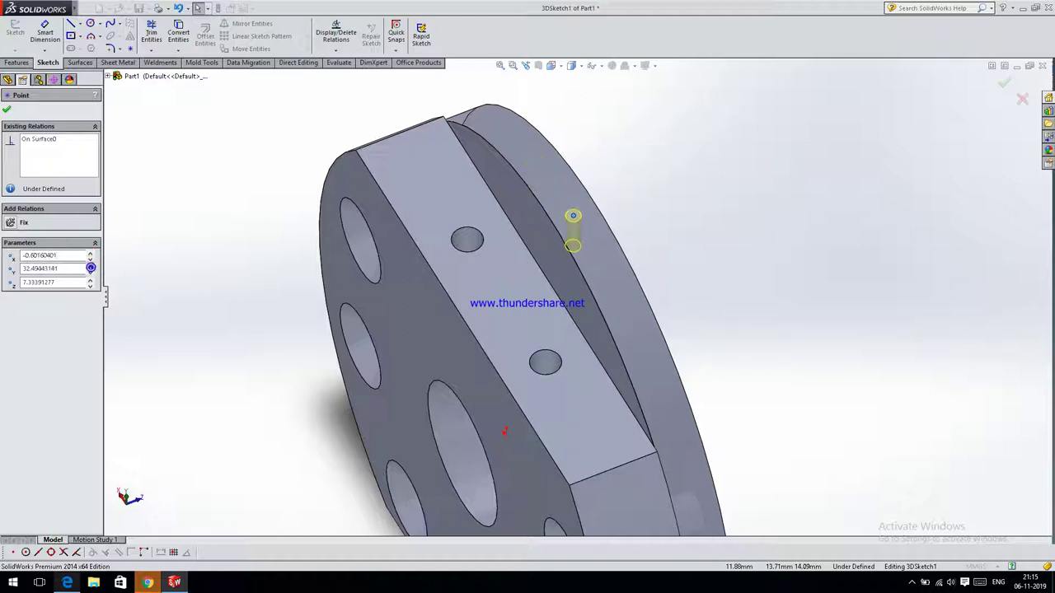
{"action": "left_click", "coordinate": [90, 268]}
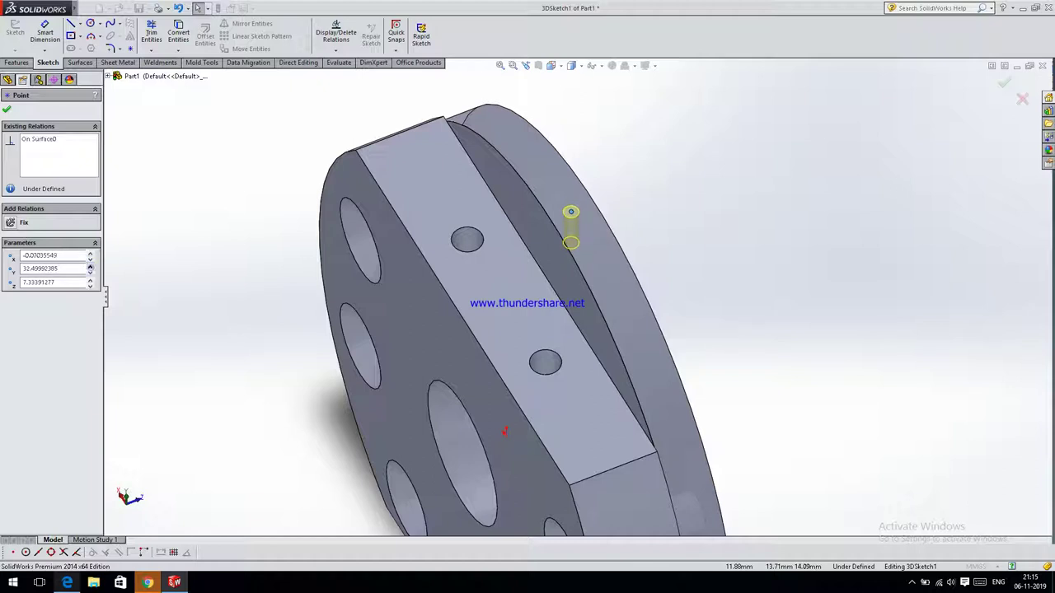
{"action": "left_click", "coordinate": [91, 266]}
{"action": "left_click", "coordinate": [90, 268]}
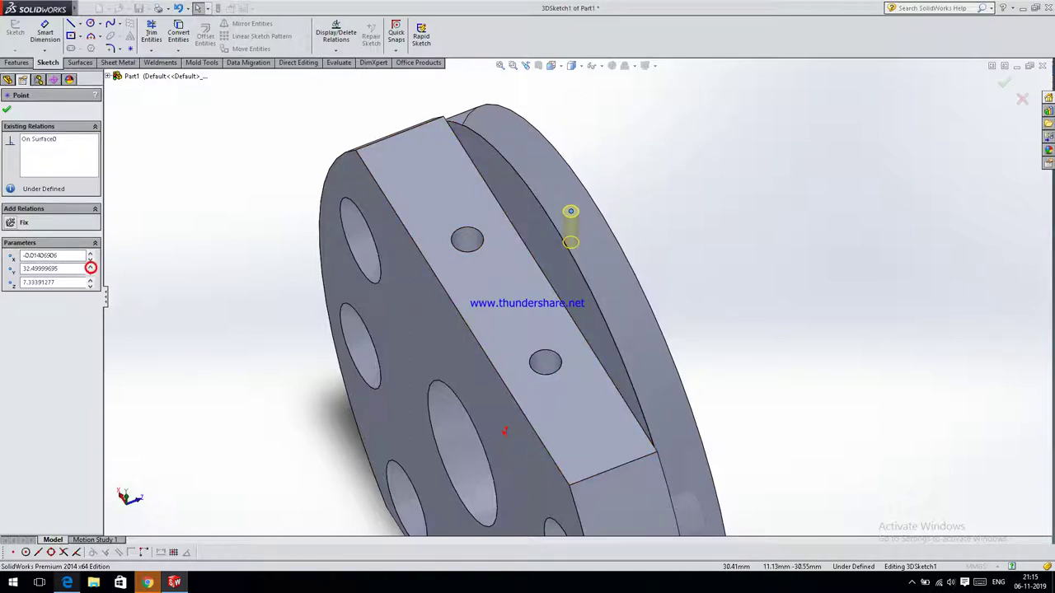
{"action": "left_click", "coordinate": [91, 280]}
{"action": "left_click", "coordinate": [91, 280]}
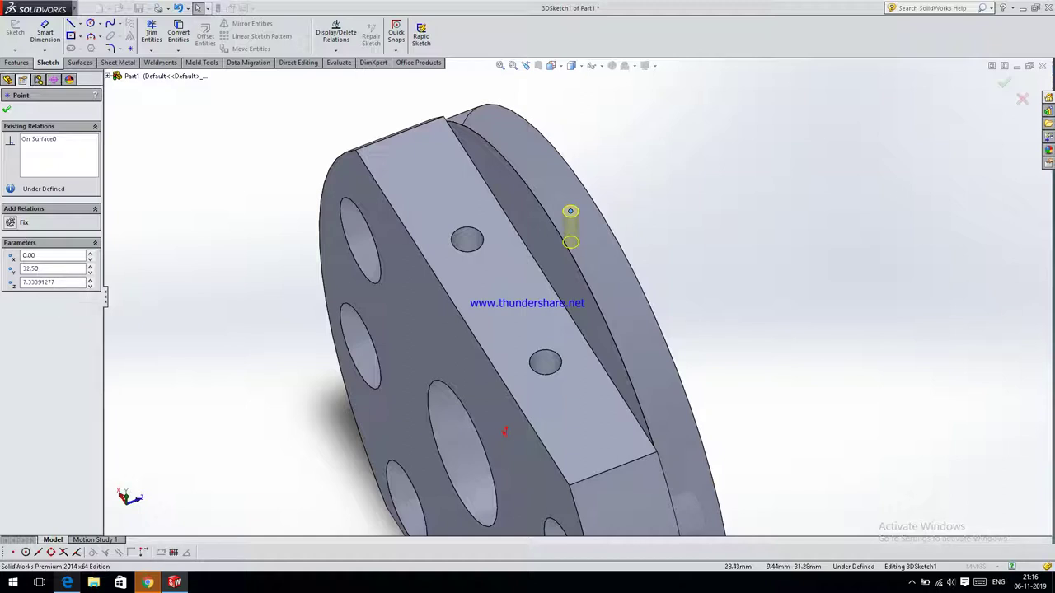
{"action": "left_click", "coordinate": [7, 109]}
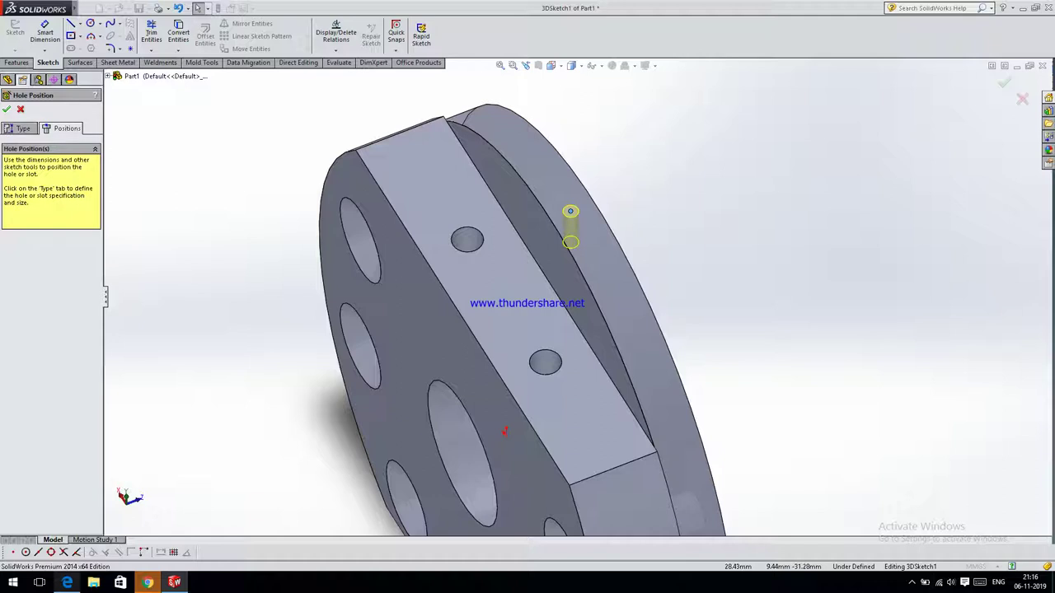
{"action": "left_click", "coordinate": [6, 109]}
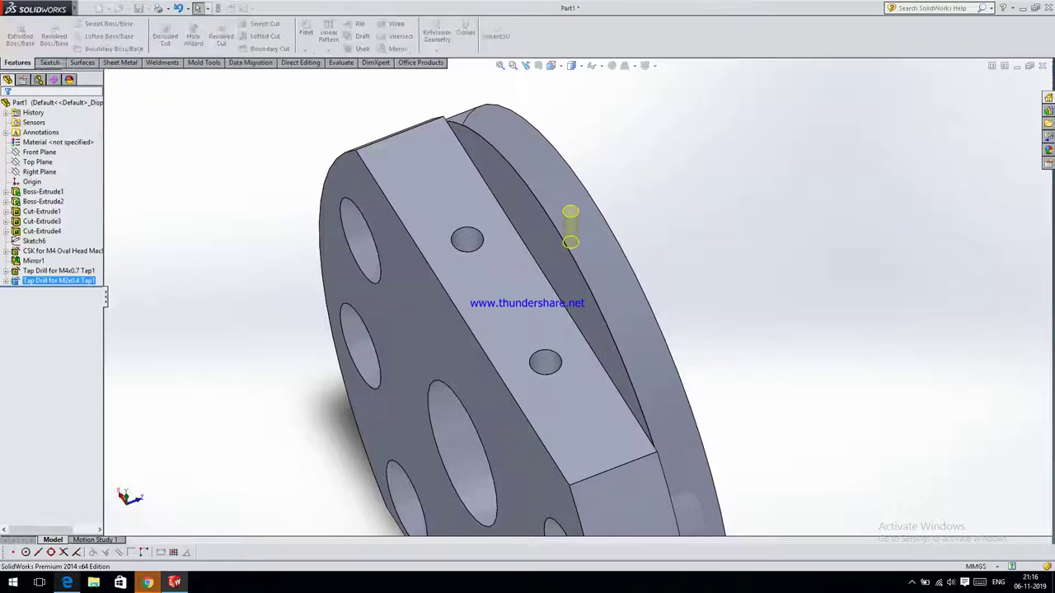
Zoom out on the flange and open the pattern-type dropdown under Linear Pattern
{"action": "scroll", "coordinate": [575, 296], "scroll_direction": "up", "scroll_amount": 3}
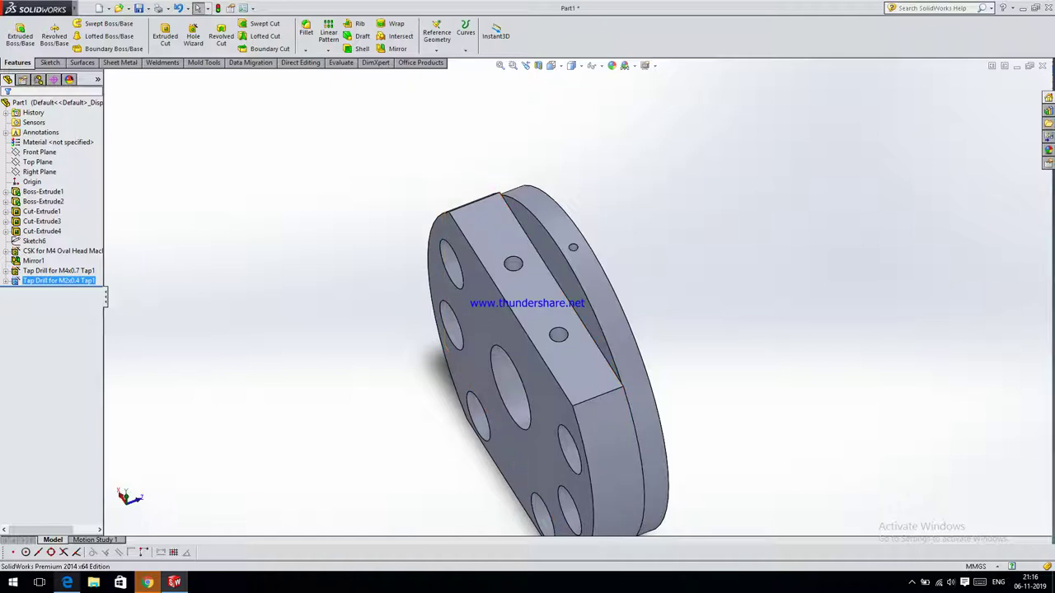
{"action": "left_click", "coordinate": [324, 48]}
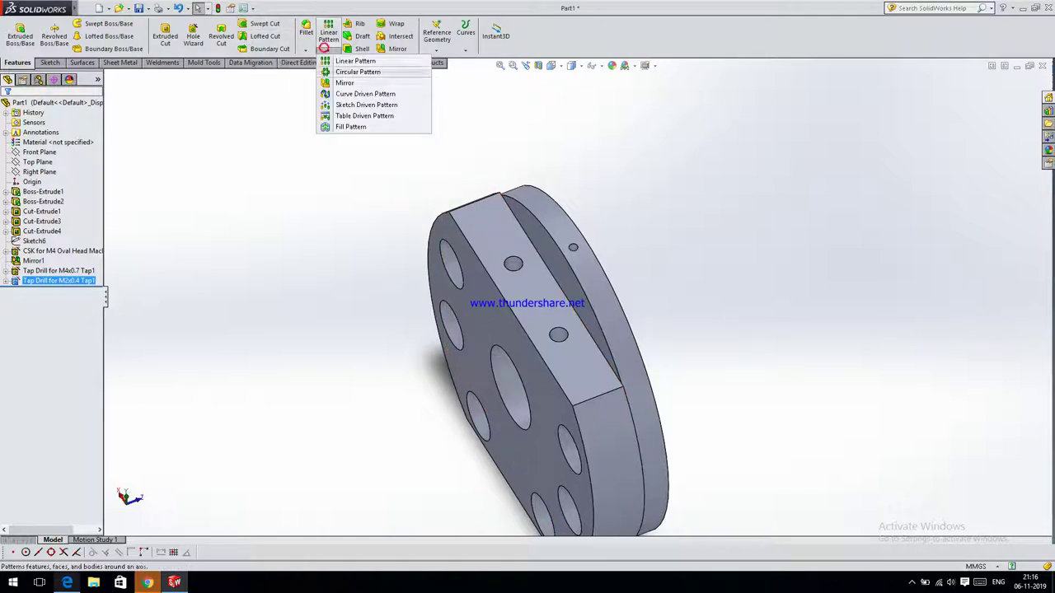
Start a circular pattern of the M2 hole using the rim's arc edge as direction
{"action": "left_click", "coordinate": [358, 72]}
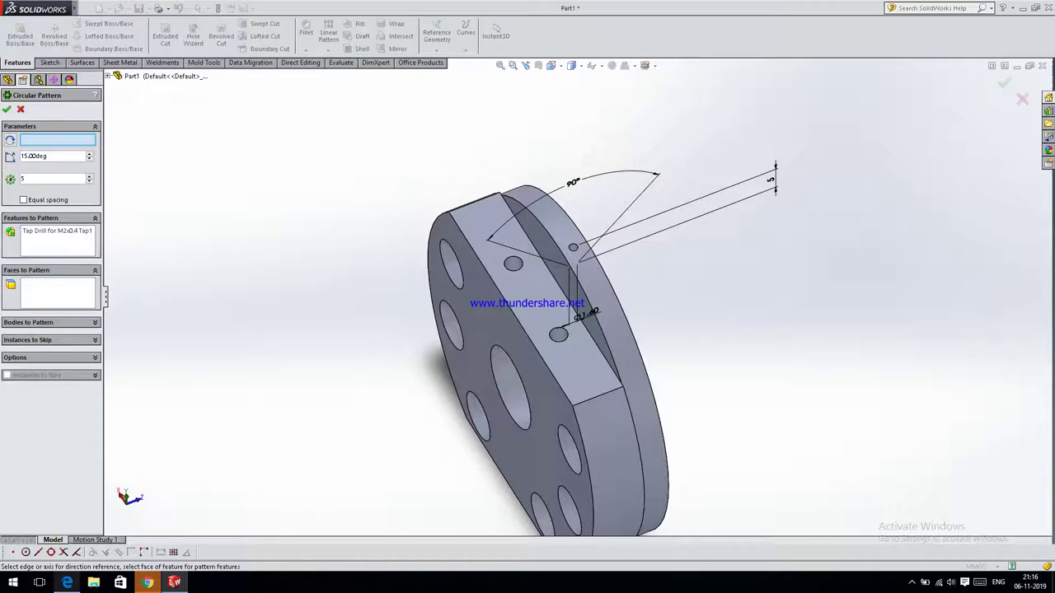
{"action": "scroll", "coordinate": [551, 222], "scroll_direction": "down", "scroll_amount": 1}
{"action": "scroll", "coordinate": [551, 221], "scroll_direction": "down", "scroll_amount": 2}
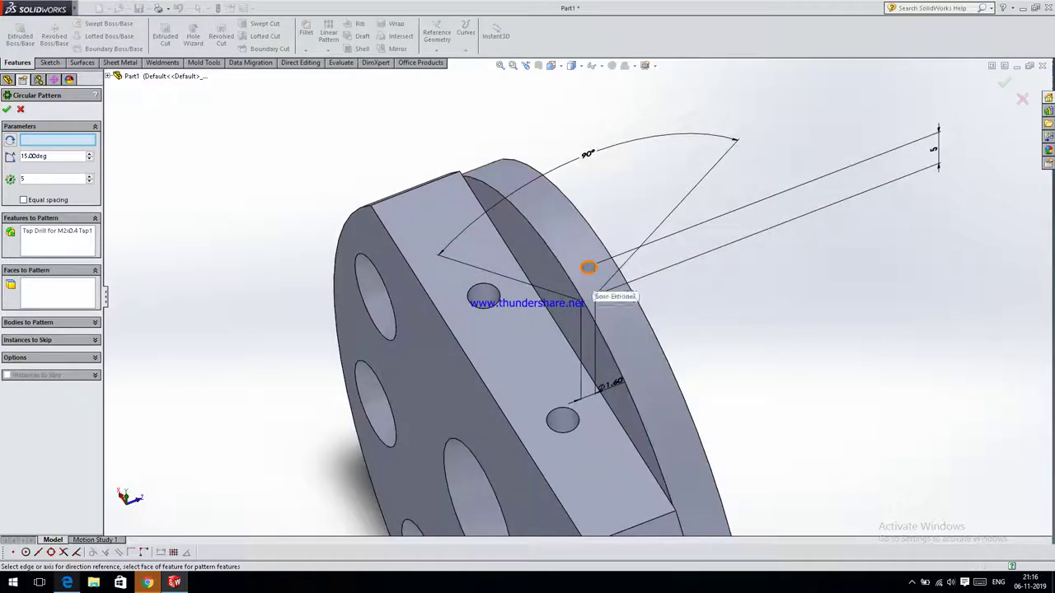
{"action": "left_click", "coordinate": [587, 269]}
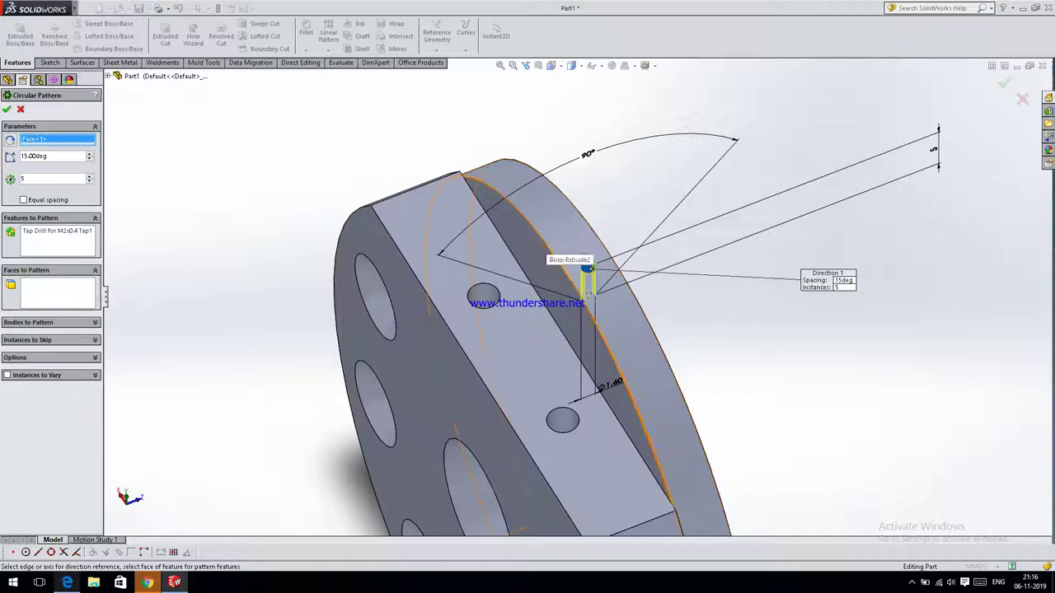
{"action": "left_click", "coordinate": [545, 241]}
{"action": "scroll", "coordinate": [603, 290], "scroll_direction": "up", "scroll_amount": 3}
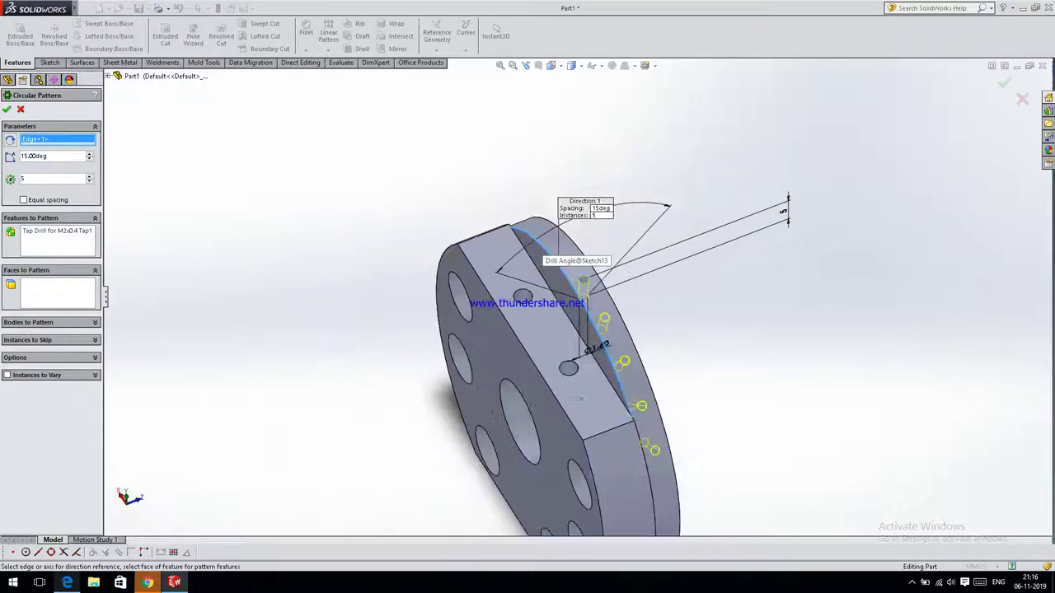
{"action": "scroll", "coordinate": [602, 290], "scroll_direction": "up", "scroll_amount": 2}
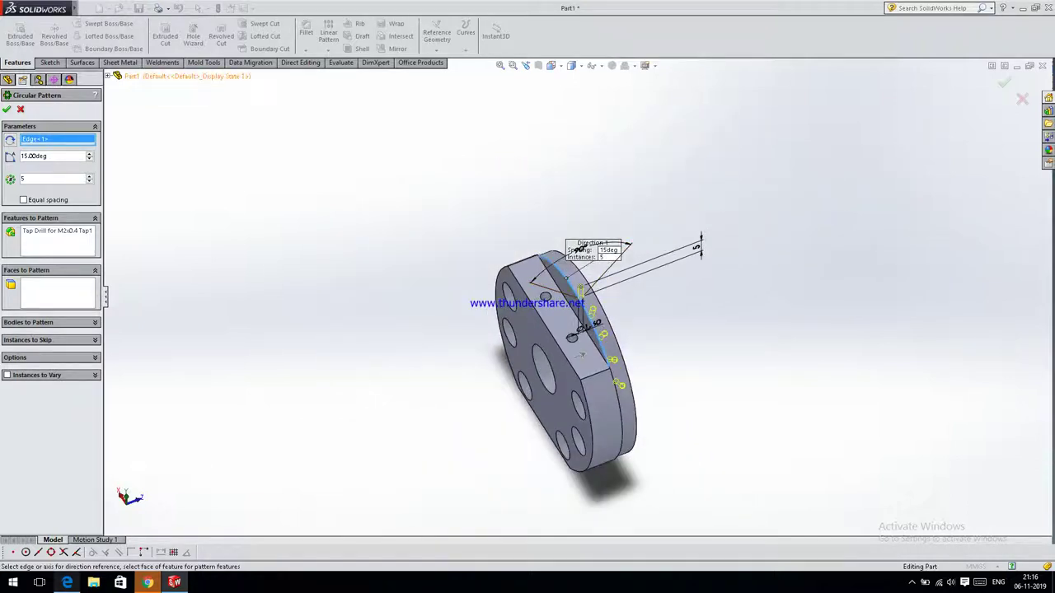
Set the circular pattern to 4 instances, checking the flange drawing
{"action": "left_click", "coordinate": [67, 583]}
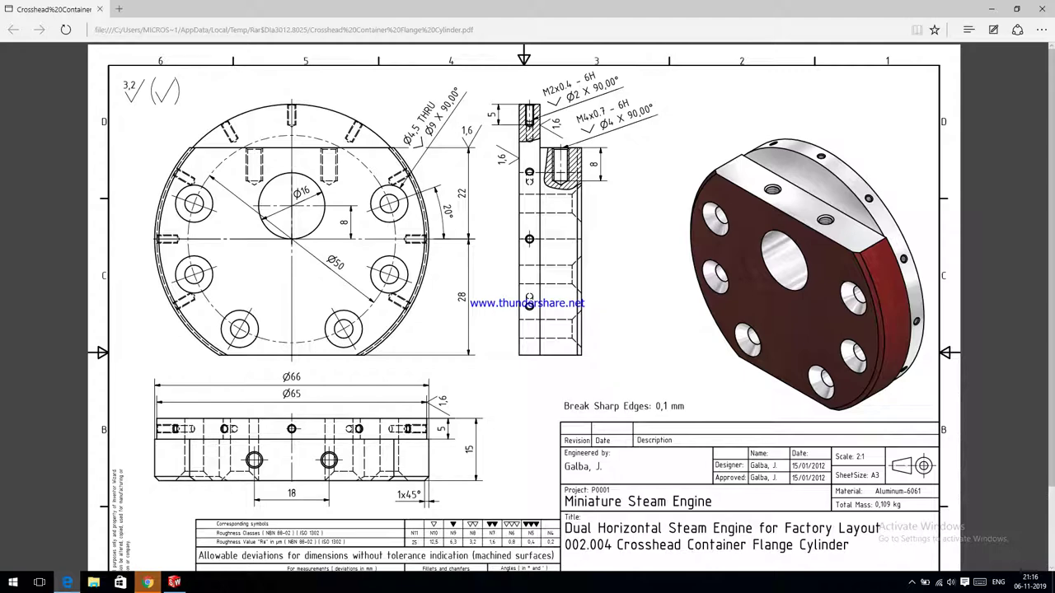
{"action": "key", "text": "alt+Tab"}
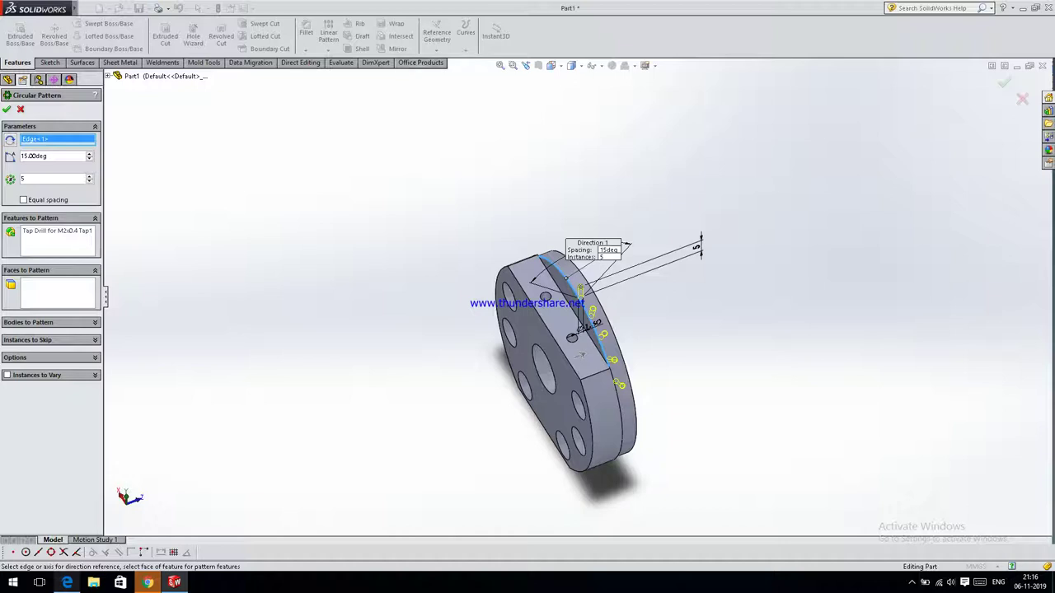
{"action": "left_click", "coordinate": [90, 180]}
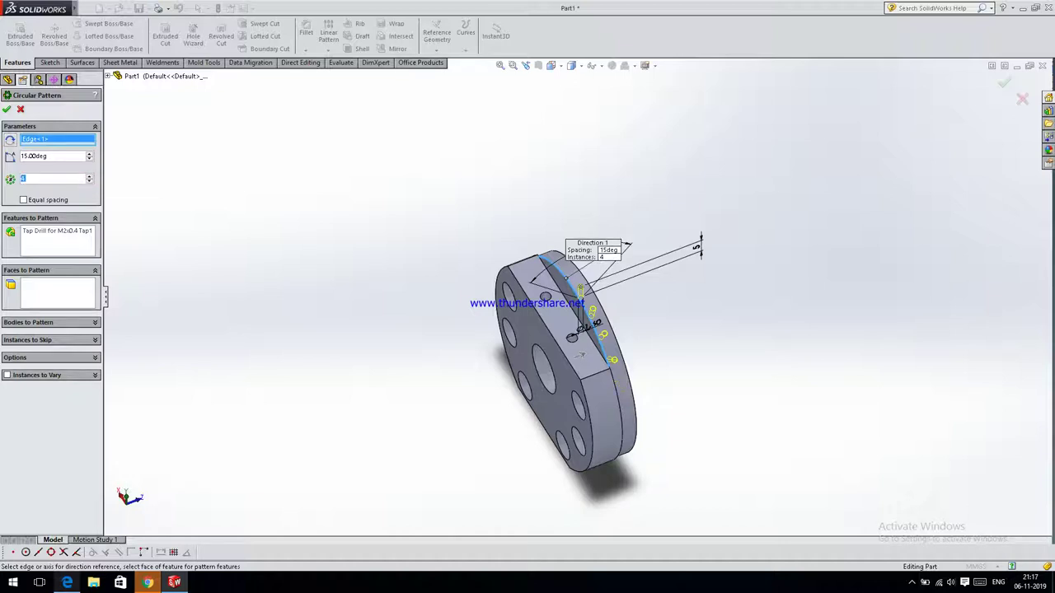
{"action": "left_click", "coordinate": [67, 582]}
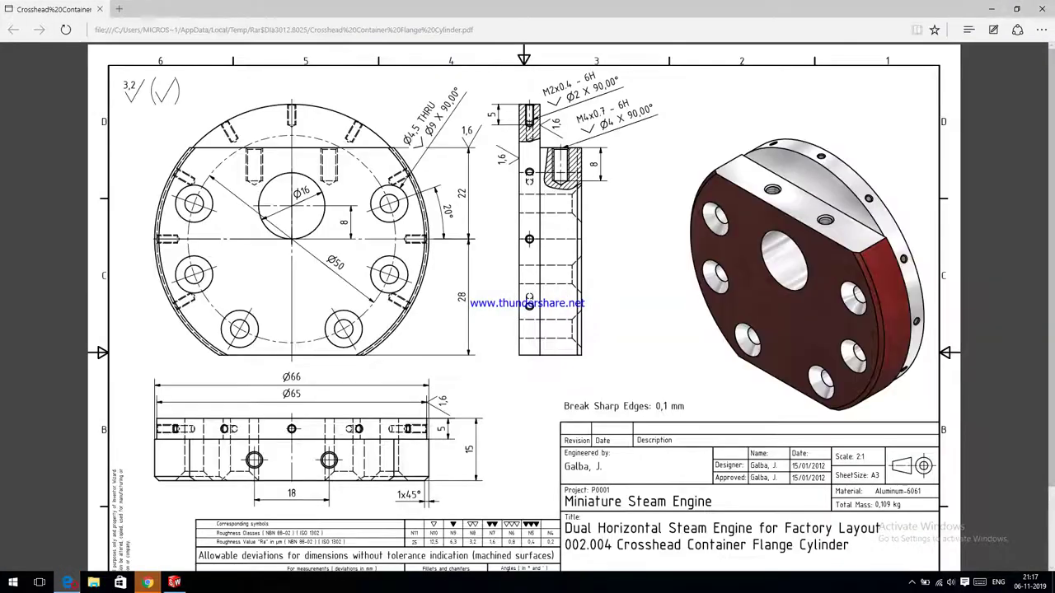
{"action": "key", "text": "alt+Tab"}
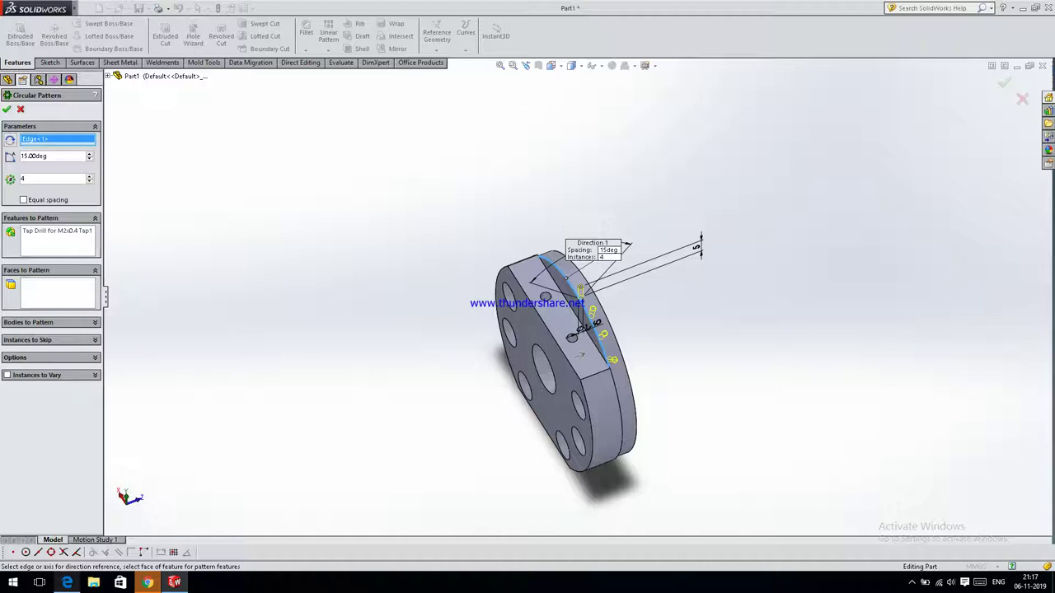
Compare the 4-hole, 40deg pattern against the drawing from a front view and confirm it
{"action": "scroll", "coordinate": [49, 156], "scroll_direction": "up", "scroll_amount": 2}
{"action": "scroll", "coordinate": [49, 156], "scroll_direction": "up", "scroll_amount": 2}
{"action": "scroll", "coordinate": [49, 156], "scroll_direction": "up", "scroll_amount": 3}
{"action": "scroll", "coordinate": [50, 155], "scroll_direction": "up", "scroll_amount": 2}
{"action": "scroll", "coordinate": [49, 156], "scroll_direction": "up", "scroll_amount": 3}
{"action": "scroll", "coordinate": [49, 156], "scroll_direction": "up", "scroll_amount": 2}
{"action": "scroll", "coordinate": [50, 156], "scroll_direction": "up", "scroll_amount": 2}
{"action": "middle_click_drag", "start_coordinate": [581, 354], "coordinate": [573, 361]}
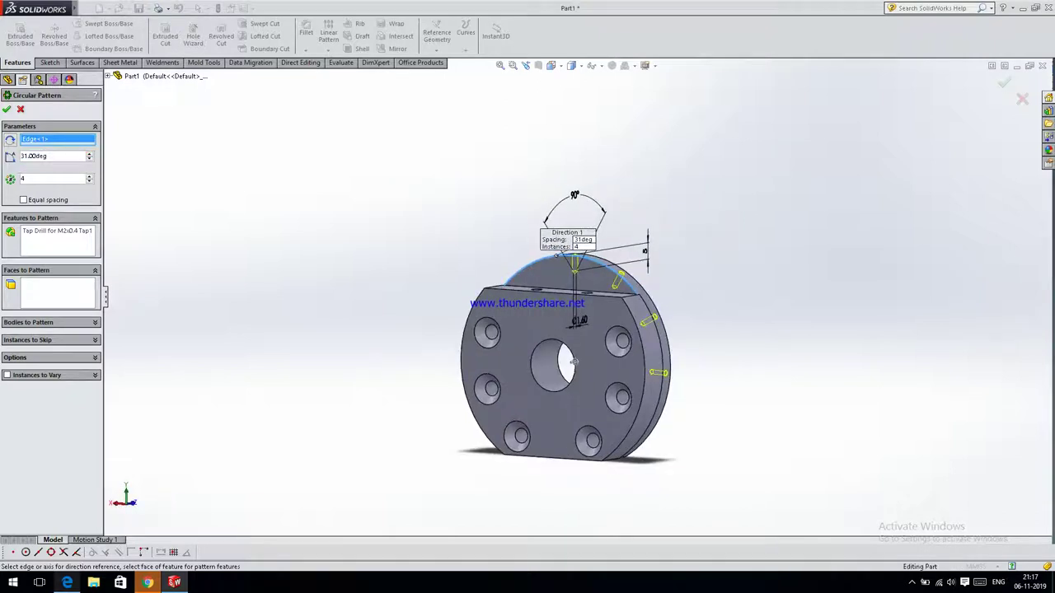
{"action": "scroll", "coordinate": [49, 156], "scroll_direction": "up", "scroll_amount": 2}
{"action": "scroll", "coordinate": [49, 155], "scroll_direction": "up", "scroll_amount": 2}
{"action": "scroll", "coordinate": [49, 156], "scroll_direction": "up", "scroll_amount": 2}
{"action": "scroll", "coordinate": [50, 156], "scroll_direction": "up", "scroll_amount": 3}
{"action": "scroll", "coordinate": [90, 156], "scroll_direction": "up", "scroll_amount": 2}
{"action": "scroll", "coordinate": [89, 156], "scroll_direction": "up", "scroll_amount": 2}
{"action": "scroll", "coordinate": [90, 155], "scroll_direction": "up", "scroll_amount": 3}
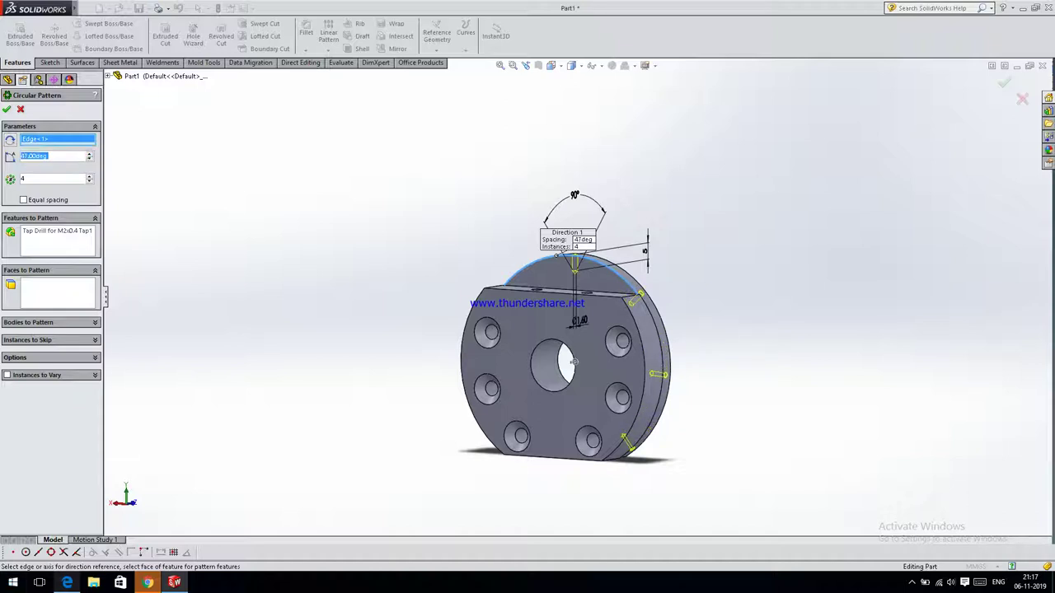
{"action": "left_click", "coordinate": [66, 532]}
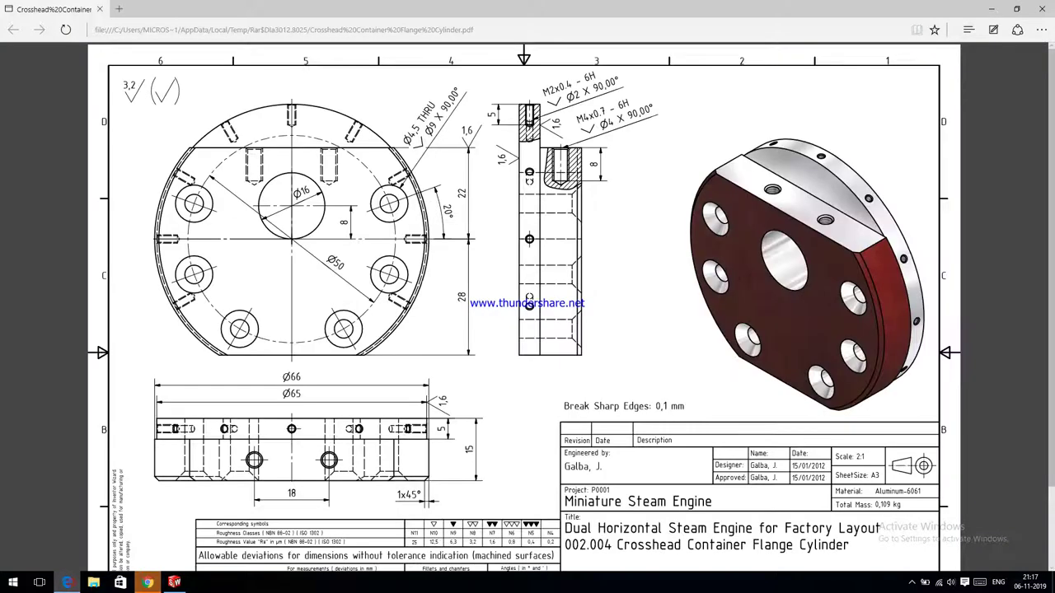
{"action": "key", "text": "alt+Tab"}
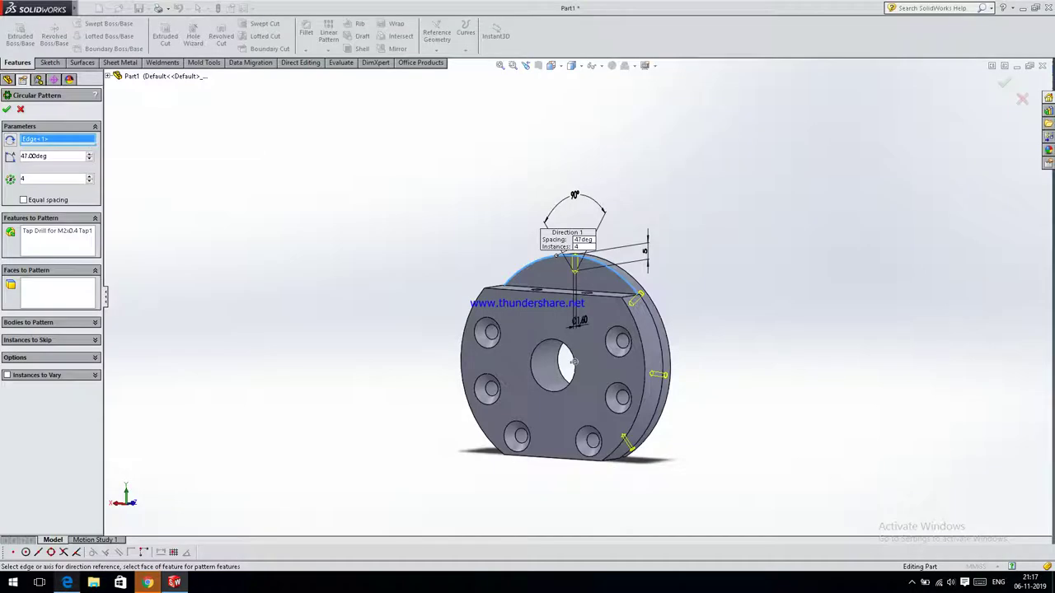
{"action": "scroll", "coordinate": [87, 157], "scroll_direction": "down", "scroll_amount": 5}
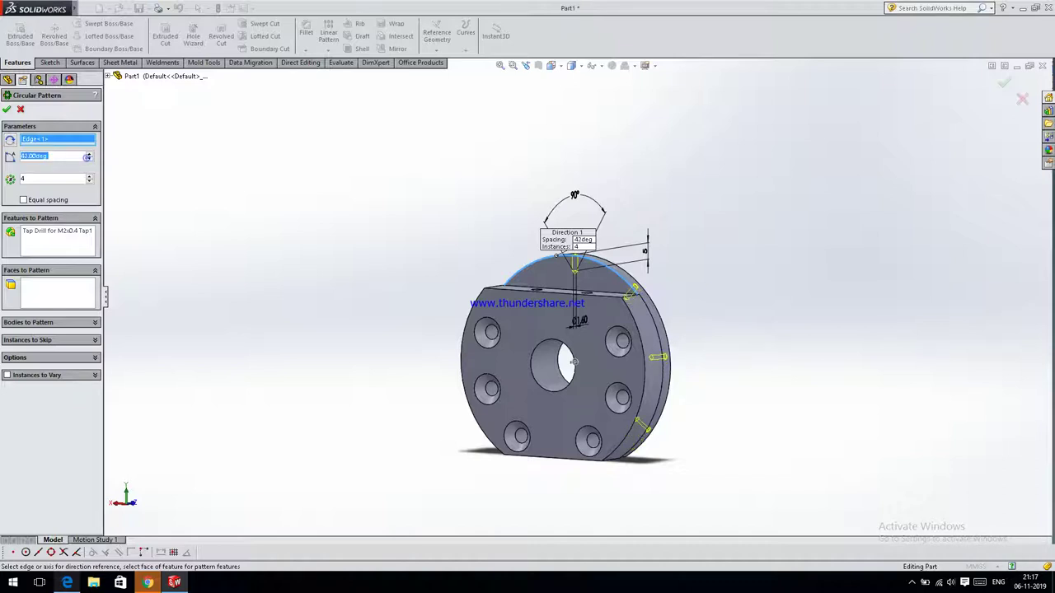
{"action": "scroll", "coordinate": [87, 158], "scroll_direction": "down", "scroll_amount": 2}
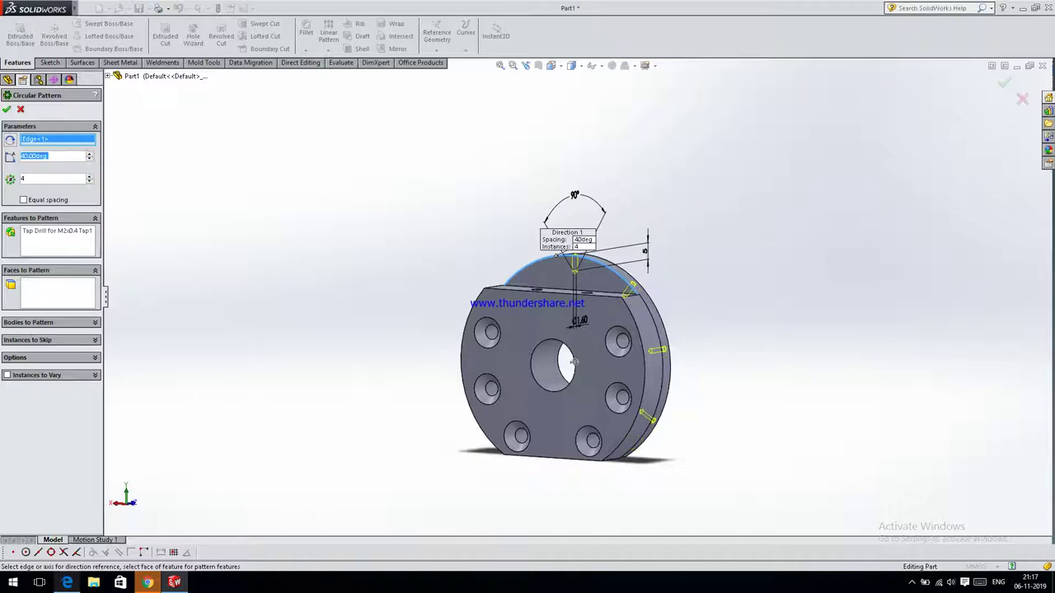
{"action": "scroll", "coordinate": [579, 288], "scroll_direction": "up", "scroll_amount": 2}
{"action": "middle_click_drag", "start_coordinate": [574, 352], "coordinate": [573, 352]}
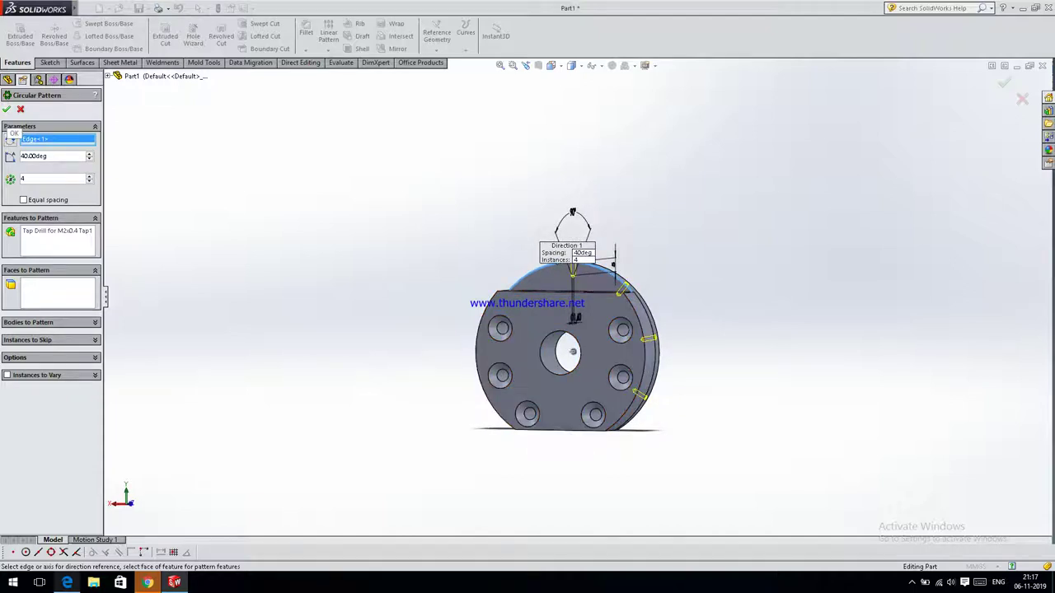
{"action": "left_click", "coordinate": [7, 109]}
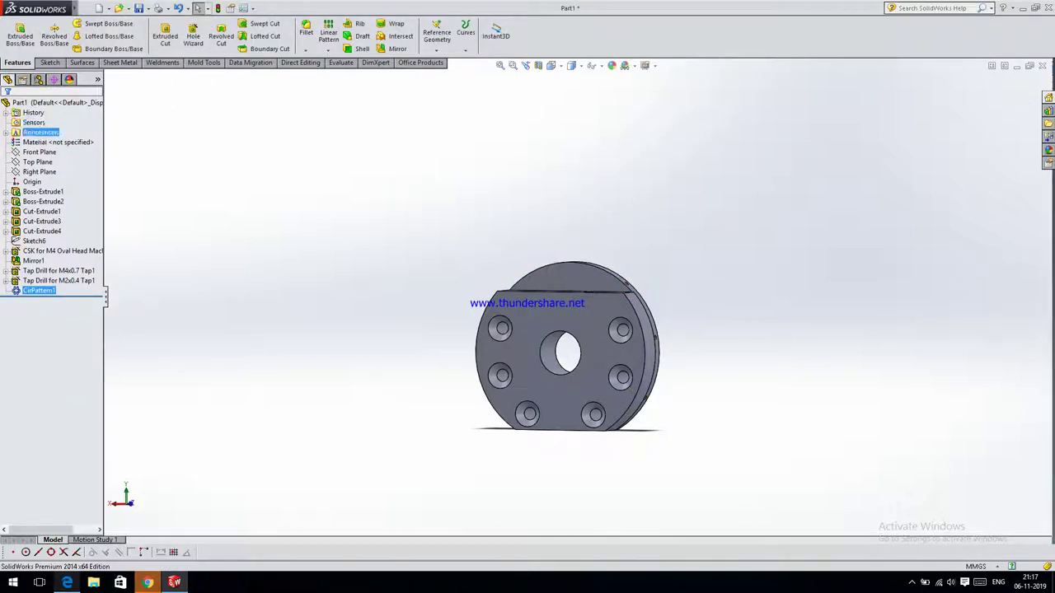
Mirror the M2 tap hole and its circular pattern across the Right Plane
{"action": "middle_click_drag", "start_coordinate": [568, 280], "coordinate": [560, 296]}
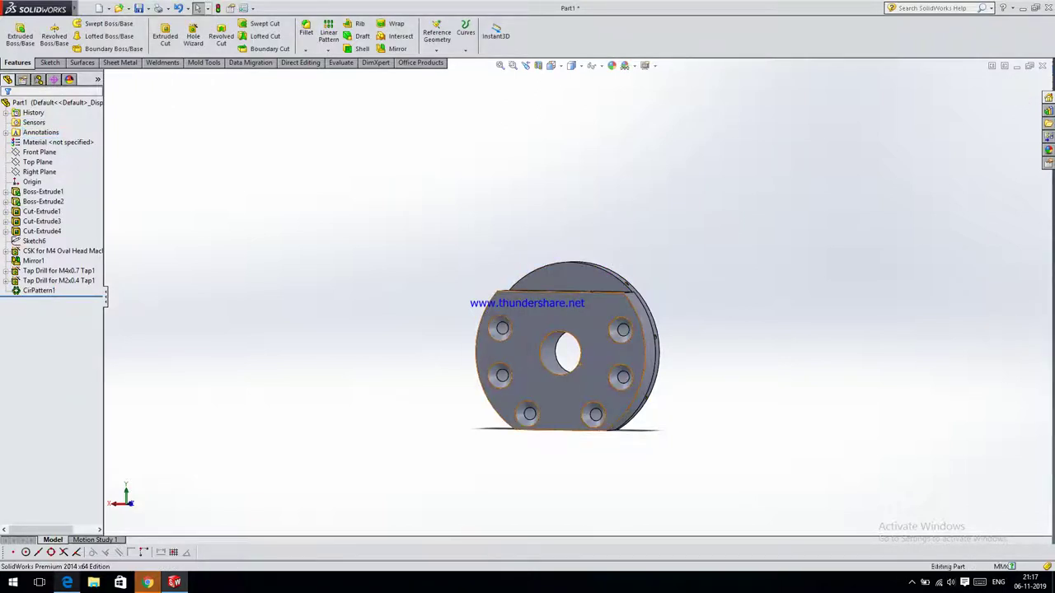
{"action": "scroll", "coordinate": [552, 342], "scroll_direction": "down", "scroll_amount": 2}
{"action": "scroll", "coordinate": [552, 342], "scroll_direction": "up", "scroll_amount": 1}
{"action": "mouse_move", "coordinate": [552, 342]}
{"action": "middle_mouse_down"}
{"action": "mouse_move", "coordinate": [543, 305]}
{"action": "mouse_move", "coordinate": [511, 292]}
{"action": "middle_mouse_up"}
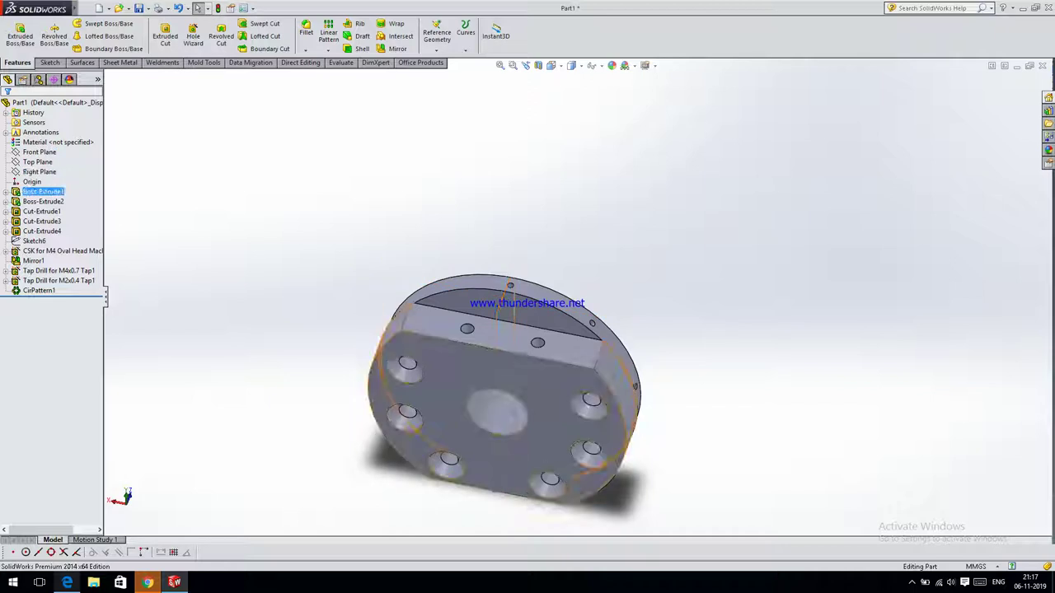
{"action": "left_click", "coordinate": [40, 171]}
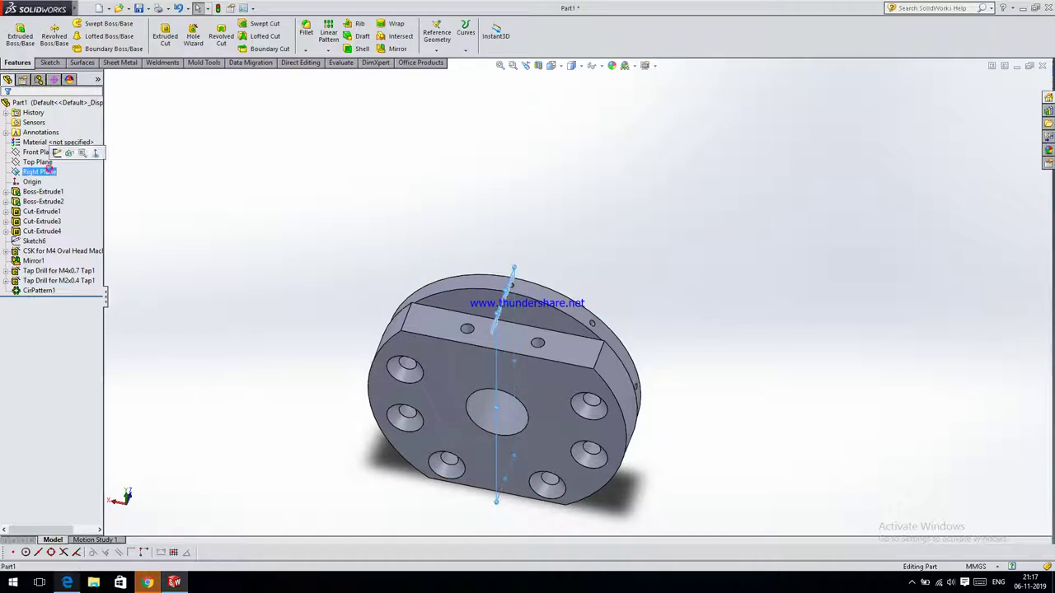
{"action": "left_click", "coordinate": [397, 48]}
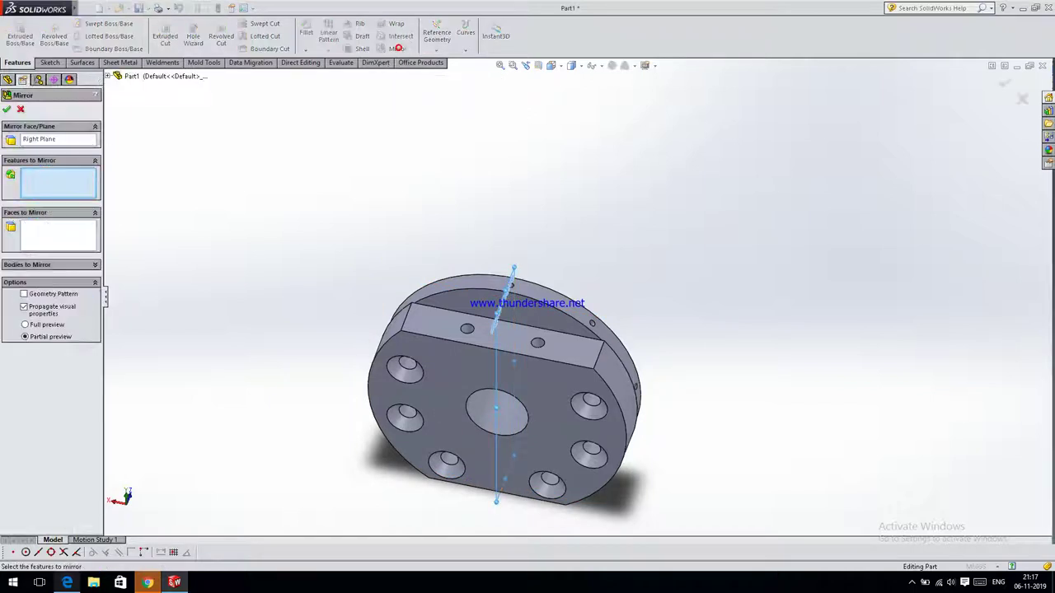
{"action": "scroll", "coordinate": [510, 346], "scroll_direction": "down", "scroll_amount": 5}
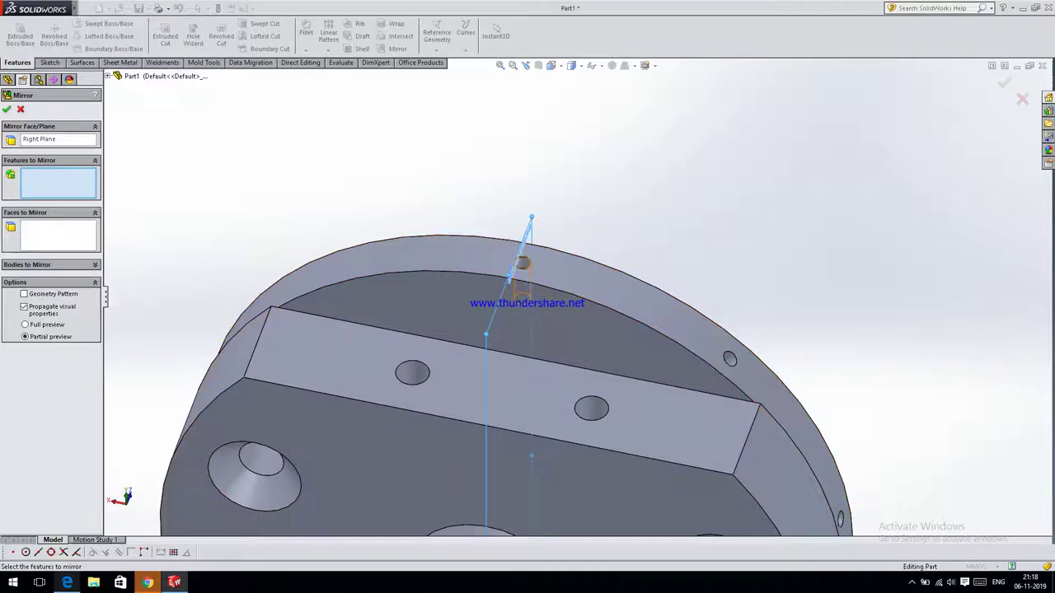
{"action": "left_click", "coordinate": [523, 262]}
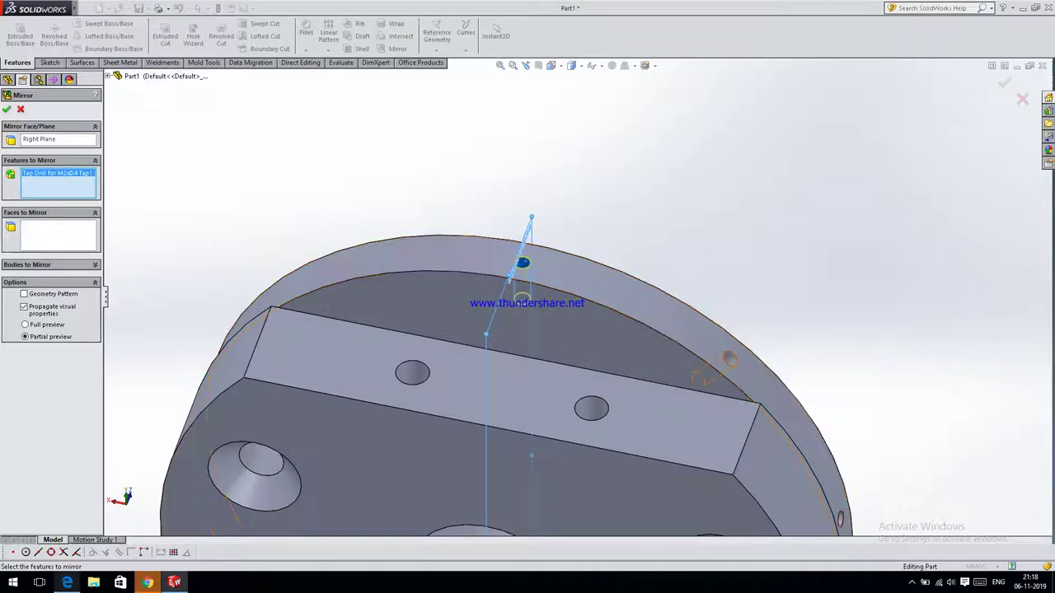
{"action": "left_click", "coordinate": [729, 358]}
Orbit to check the mirrored rim holes, accept Mirror2, and bring up the flange drawing PDF
{"action": "scroll", "coordinate": [527, 371], "scroll_direction": "down", "scroll_amount": 3}
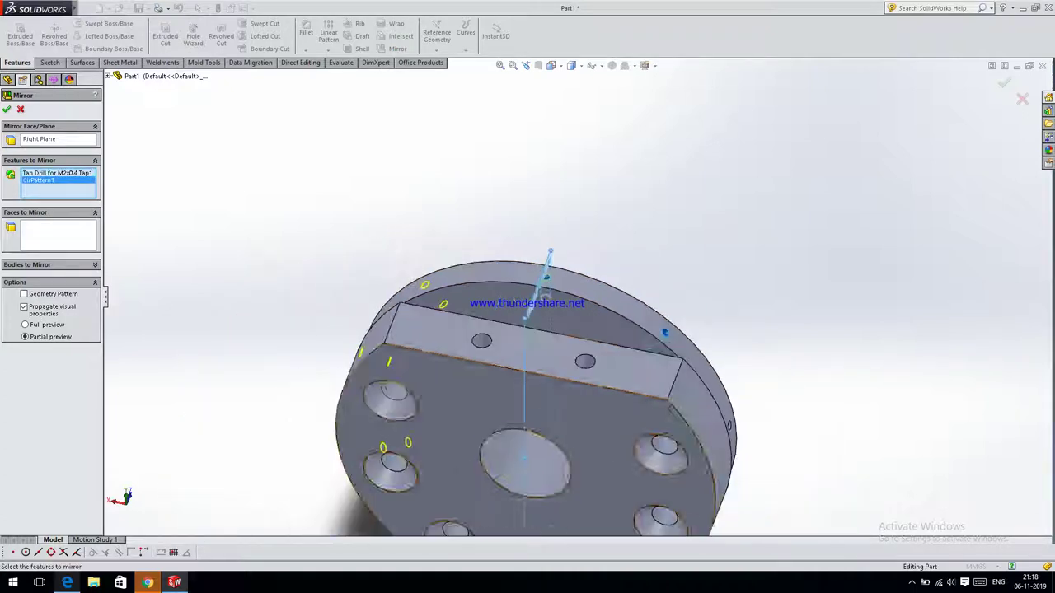
{"action": "middle_click_drag", "start_coordinate": [528, 371], "coordinate": [594, 354]}
{"action": "mouse_move", "coordinate": [527, 330]}
{"action": "middle_mouse_down"}
{"action": "mouse_move", "coordinate": [576, 329]}
{"action": "mouse_move", "coordinate": [528, 329]}
{"action": "middle_mouse_up"}
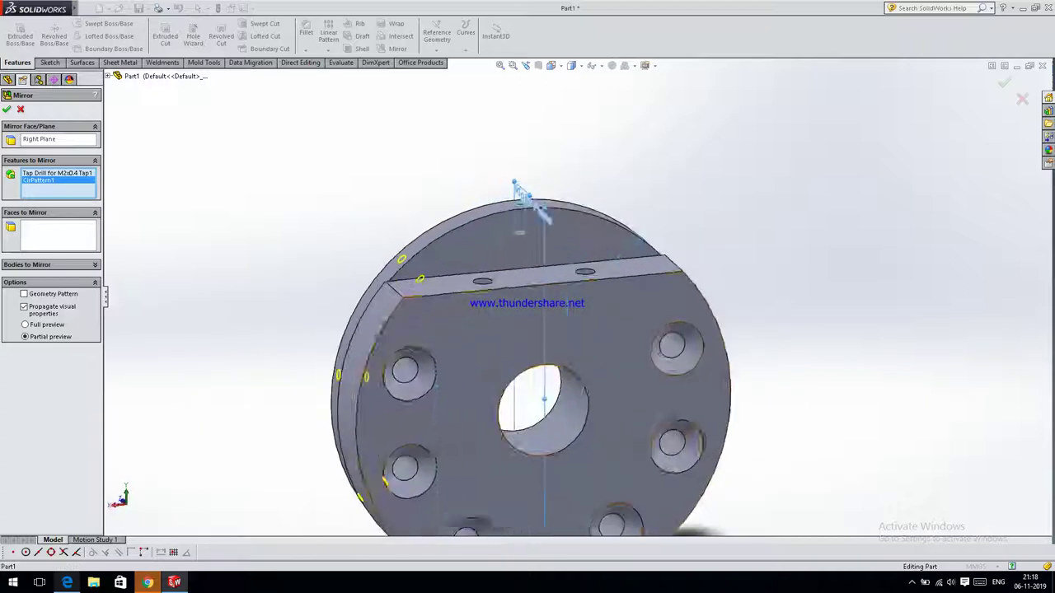
{"action": "key", "text": "Return"}
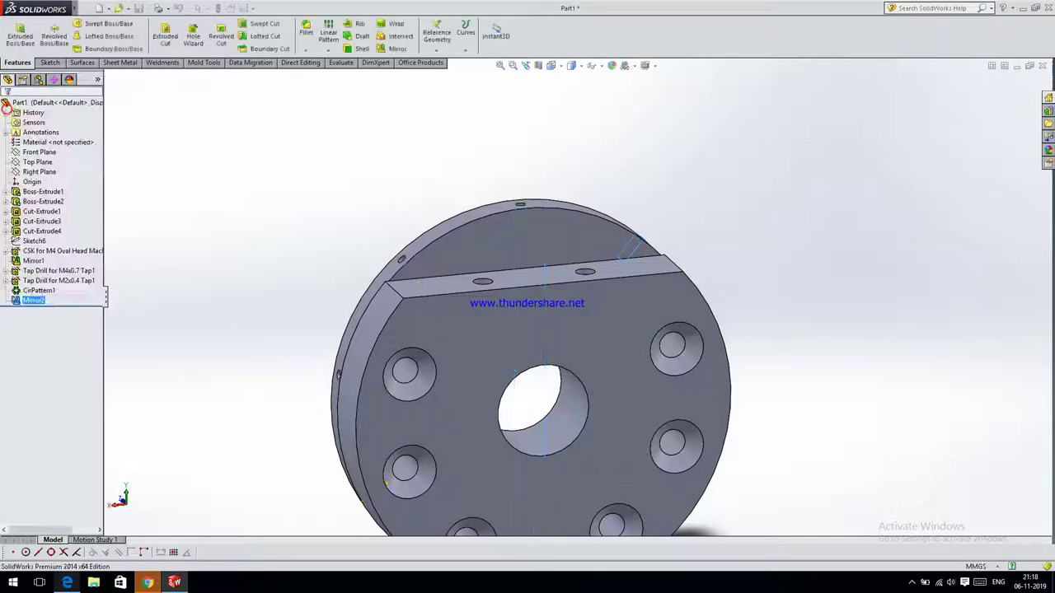
{"action": "scroll", "coordinate": [577, 291], "scroll_direction": "up", "scroll_amount": 3}
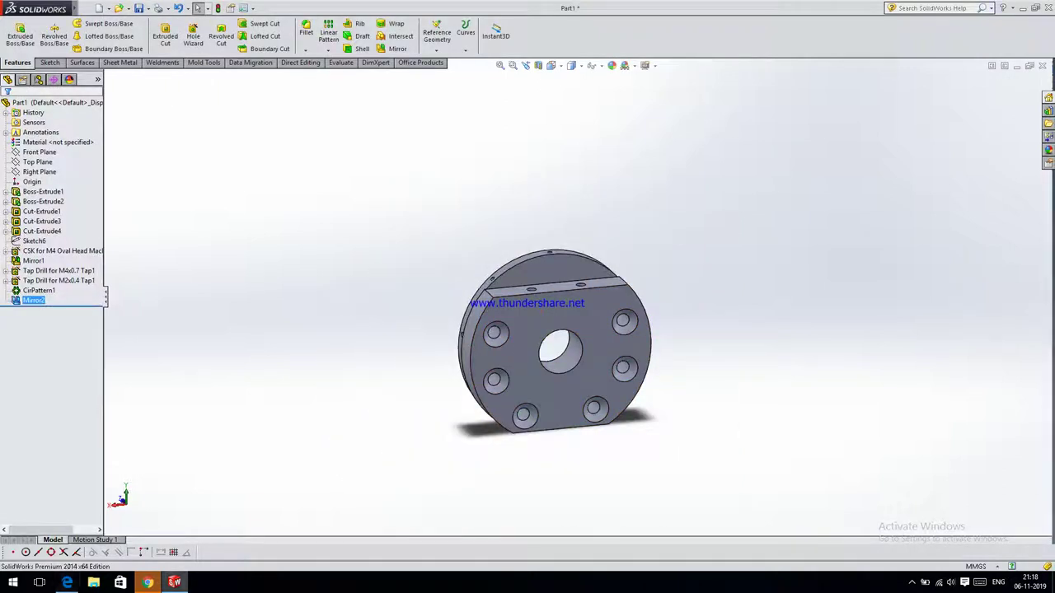
{"action": "left_click", "coordinate": [67, 582]}
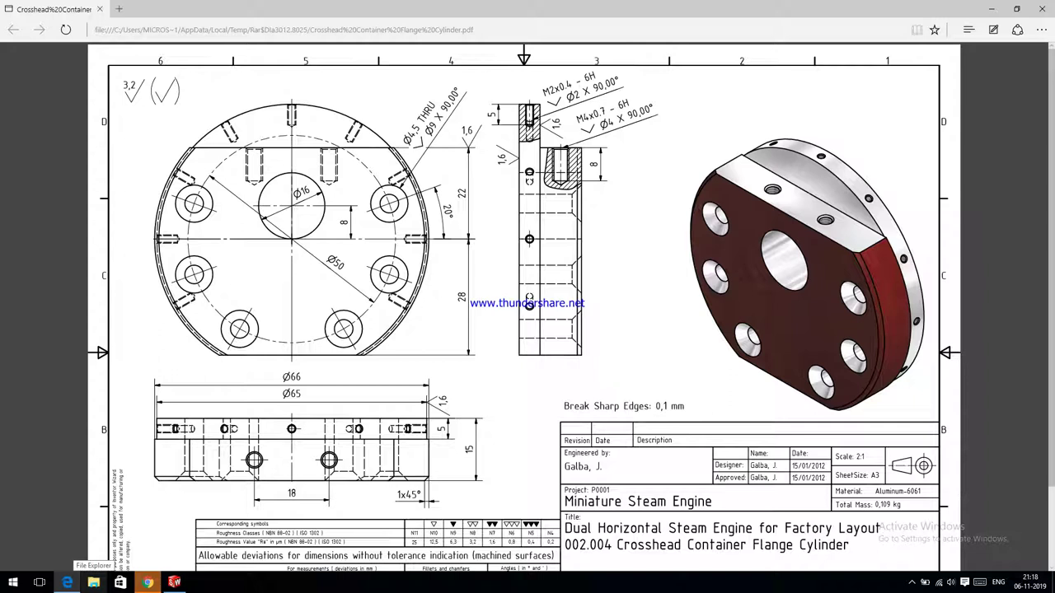
Review the flange drawing's dimensions and title block, then return to the SolidWorks part
{"action": "scroll", "coordinate": [527, 305], "scroll_direction": "down", "scroll_amount": 1}
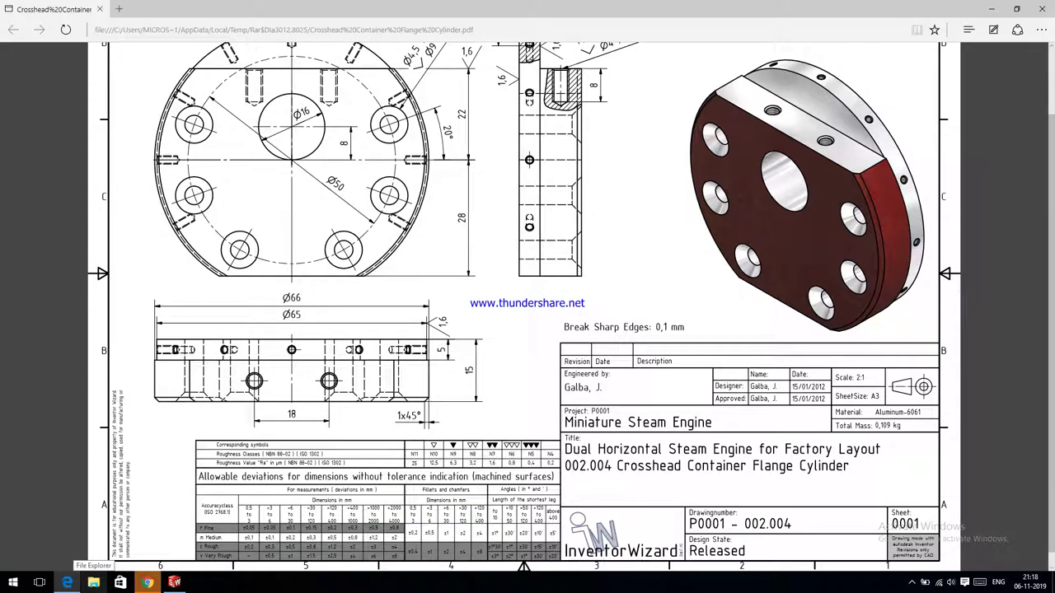
{"action": "scroll", "coordinate": [527, 305], "scroll_direction": "up", "scroll_amount": 1}
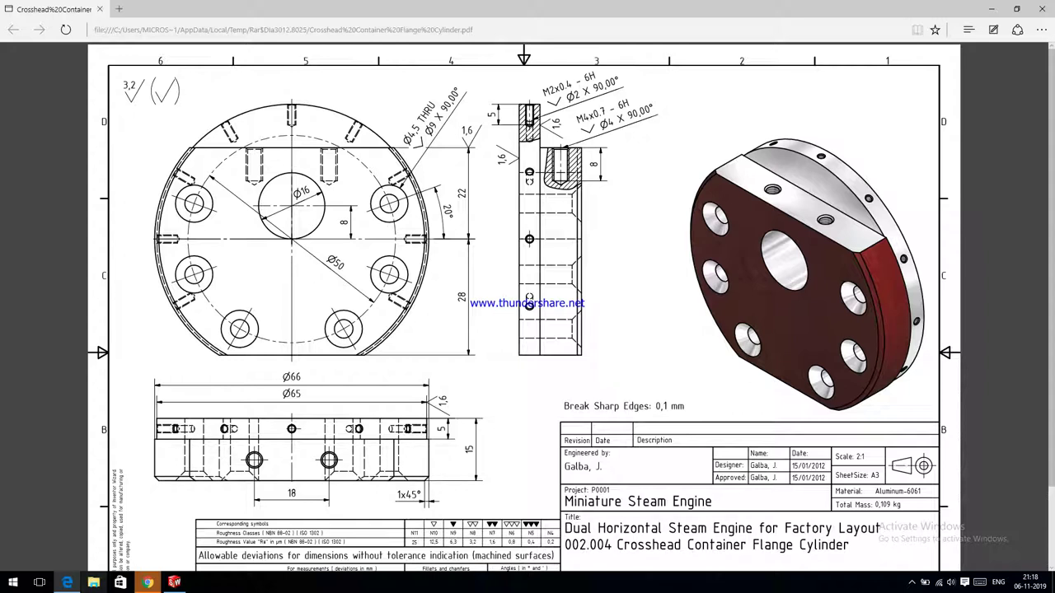
{"action": "left_click", "coordinate": [174, 582]}
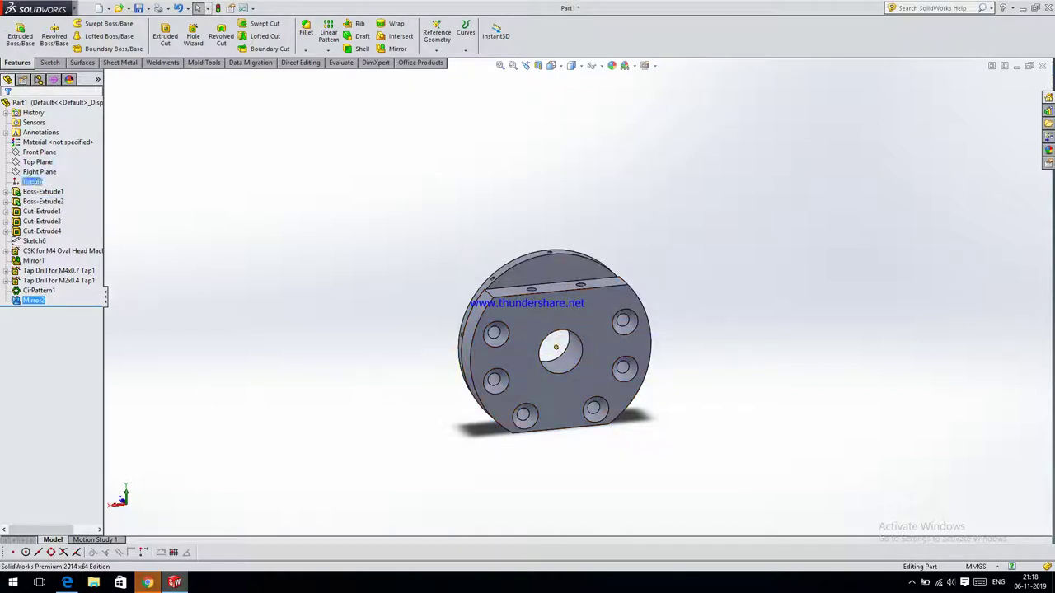
Open the part's material editor and expand the Aluminium Alloys category
{"action": "right_click", "coordinate": [45, 142]}
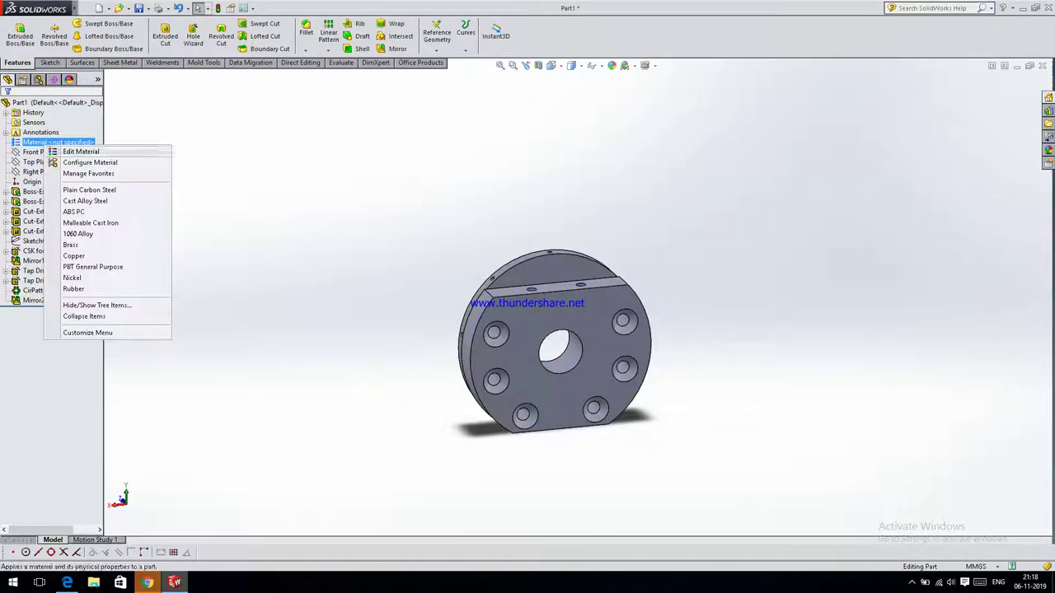
{"action": "left_click", "coordinate": [70, 154]}
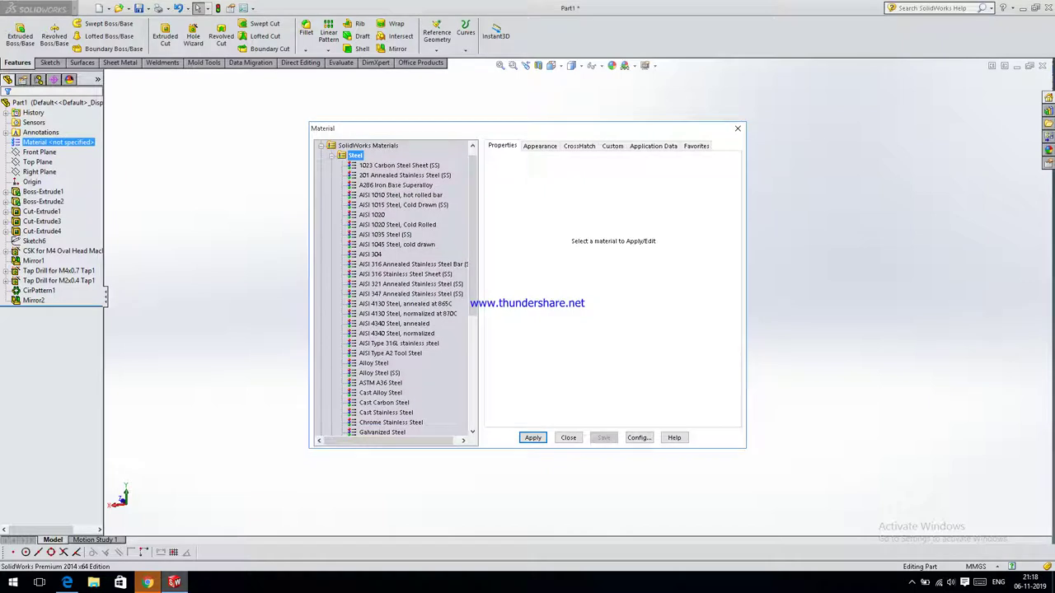
{"action": "scroll", "coordinate": [395, 288], "scroll_direction": "down", "scroll_amount": 2}
{"action": "scroll", "coordinate": [395, 289], "scroll_direction": "down", "scroll_amount": 3}
{"action": "left_click", "coordinate": [331, 353]}
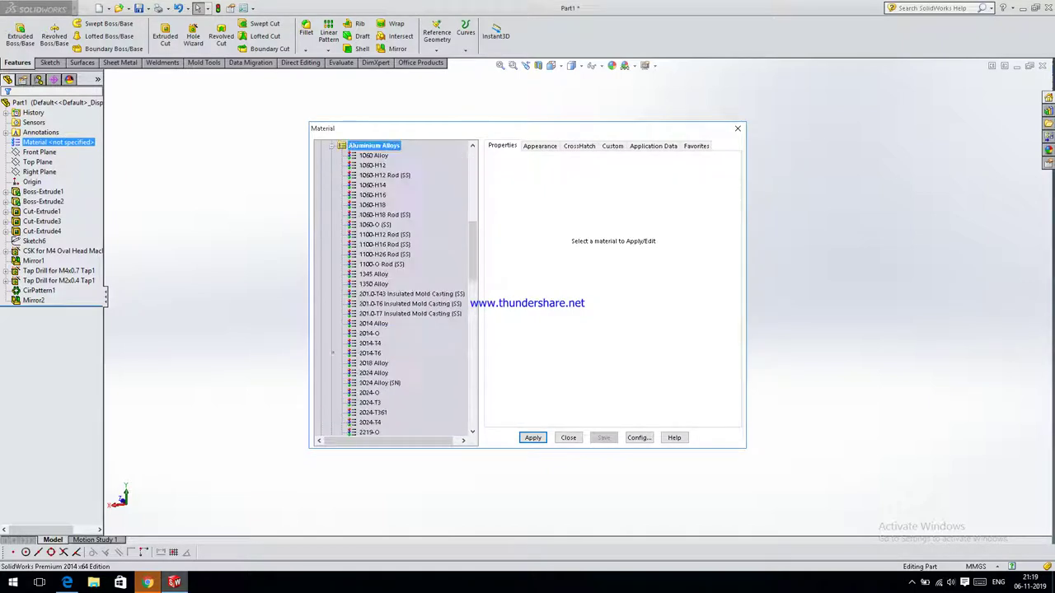
Apply 6061-T4 (SS) aluminium alloy as the part's material
{"action": "scroll", "coordinate": [331, 353], "scroll_direction": "down", "scroll_amount": 3}
{"action": "scroll", "coordinate": [331, 352], "scroll_direction": "down", "scroll_amount": 3}
{"action": "scroll", "coordinate": [396, 288], "scroll_direction": "down", "scroll_amount": 2}
{"action": "scroll", "coordinate": [395, 288], "scroll_direction": "down", "scroll_amount": 2}
{"action": "scroll", "coordinate": [396, 289], "scroll_direction": "down", "scroll_amount": 2}
{"action": "scroll", "coordinate": [395, 289], "scroll_direction": "down", "scroll_amount": 2}
{"action": "scroll", "coordinate": [375, 326], "scroll_direction": "down", "scroll_amount": 2}
{"action": "left_click", "coordinate": [375, 225]}
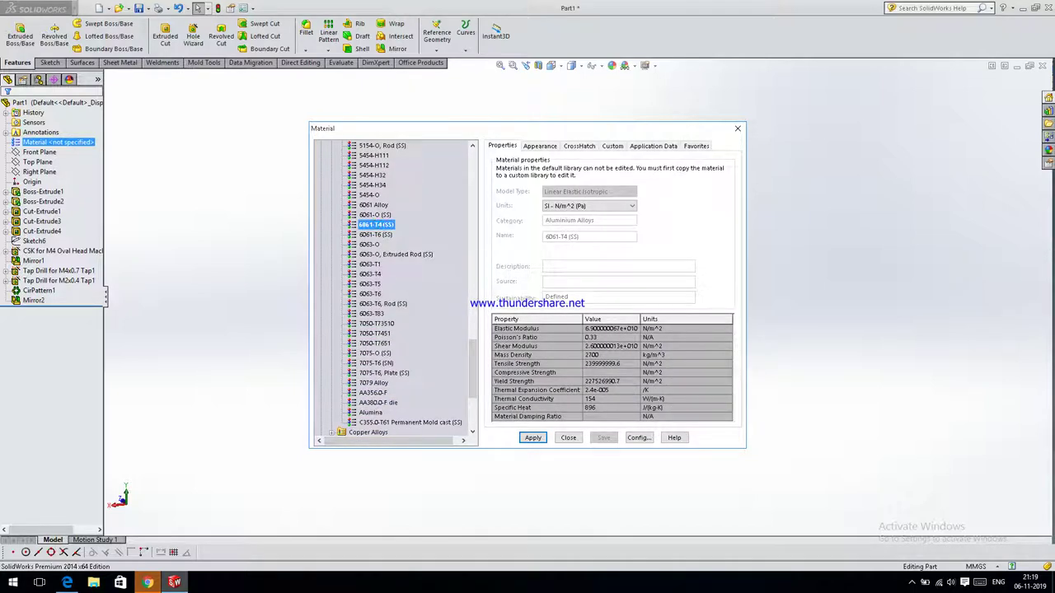
{"action": "left_click", "coordinate": [533, 438]}
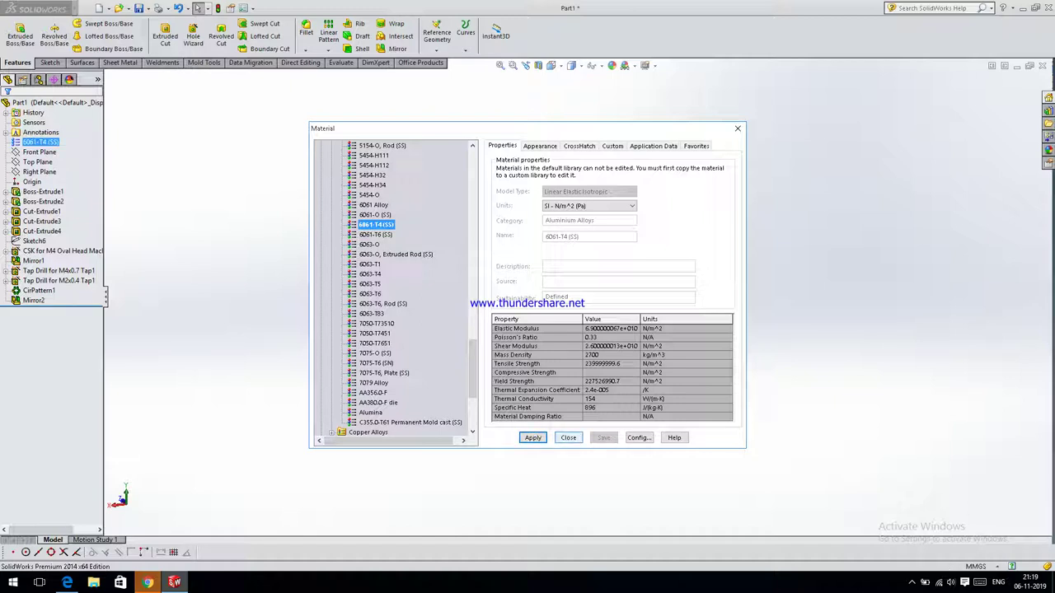
{"action": "left_click", "coordinate": [568, 438]}
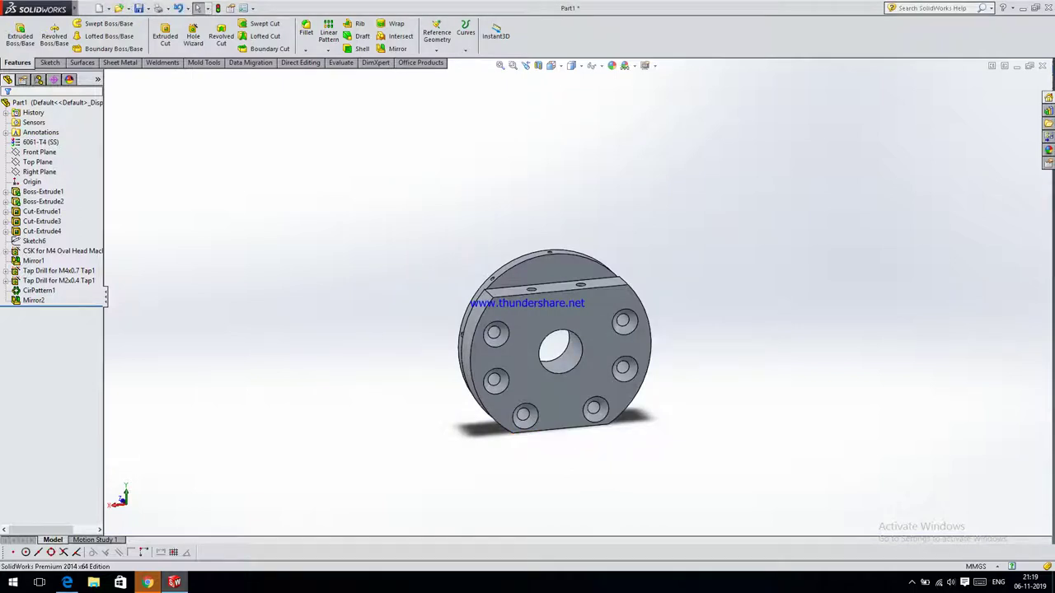
{"action": "left_click", "coordinate": [611, 66]}
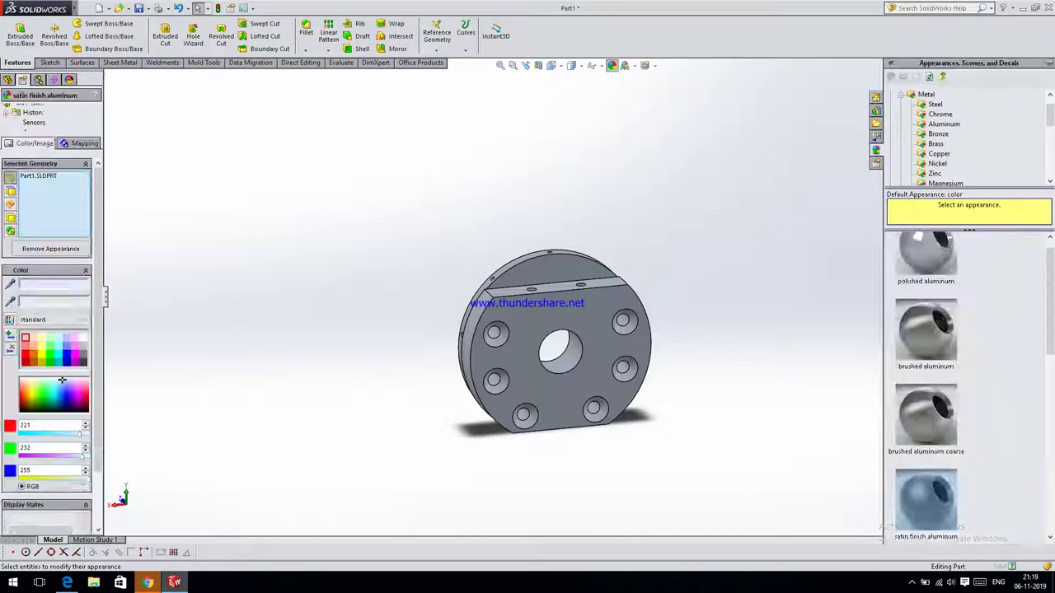
Try several swatches, settle on dark grey (RGB 64,64,64), and bring up the drawing PDF
{"action": "left_click", "coordinate": [34, 356]}
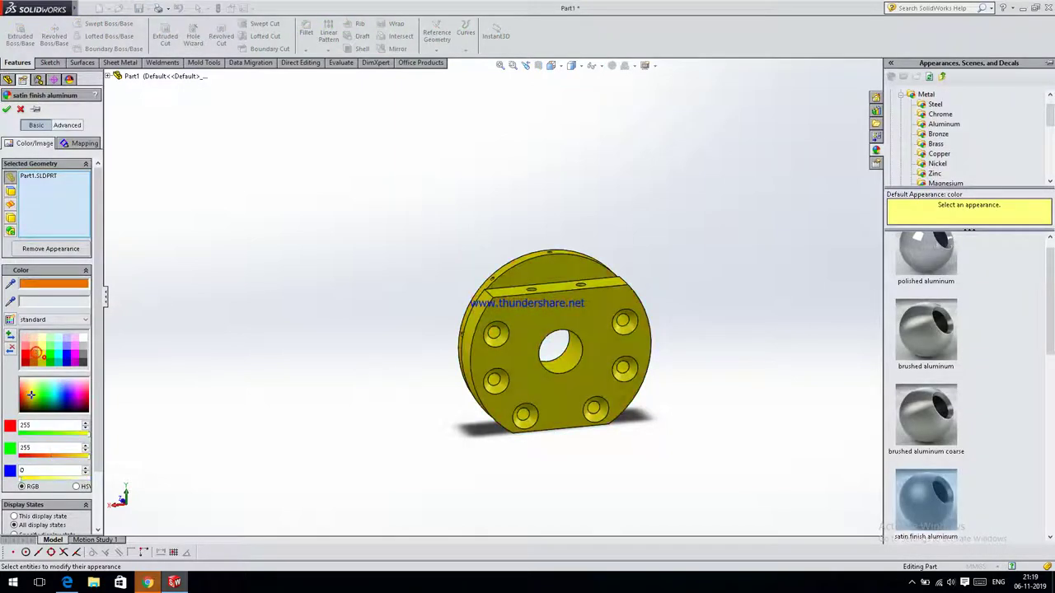
{"action": "left_click", "coordinate": [42, 356]}
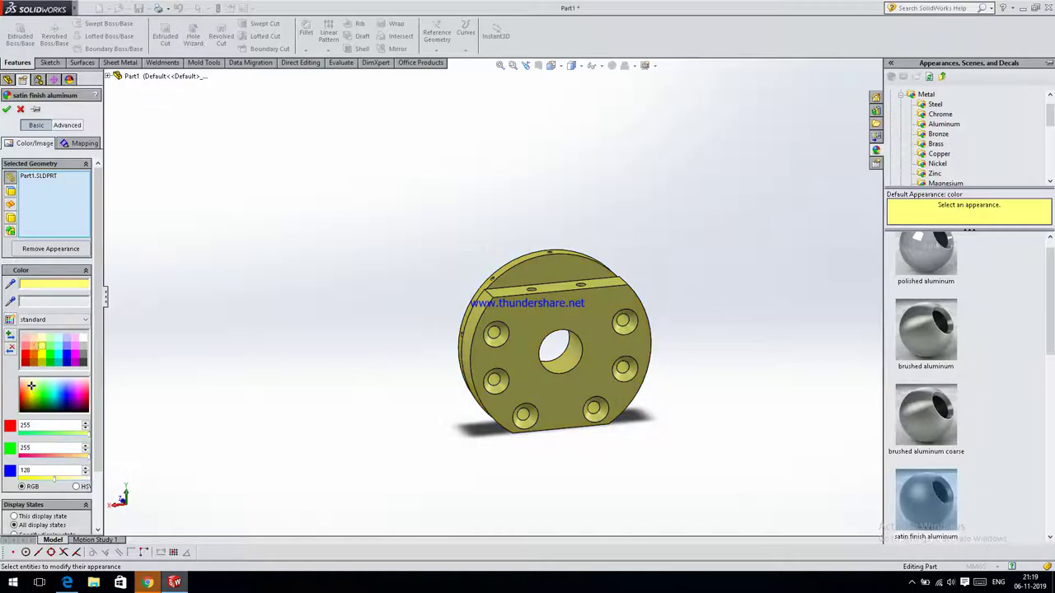
{"action": "left_click", "coordinate": [34, 356]}
{"action": "left_click", "coordinate": [34, 360]}
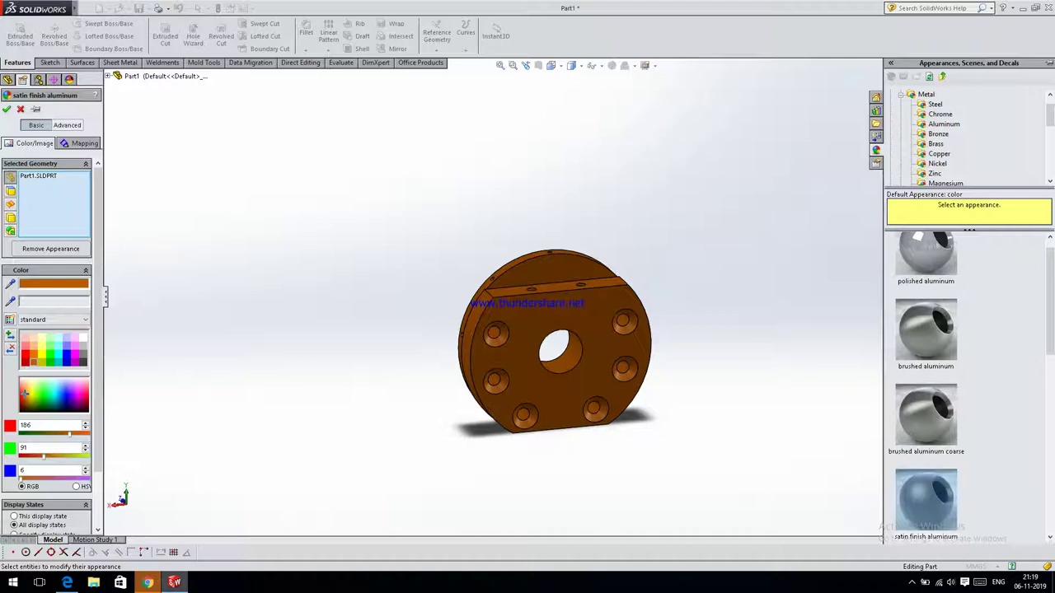
{"action": "left_click", "coordinate": [68, 355]}
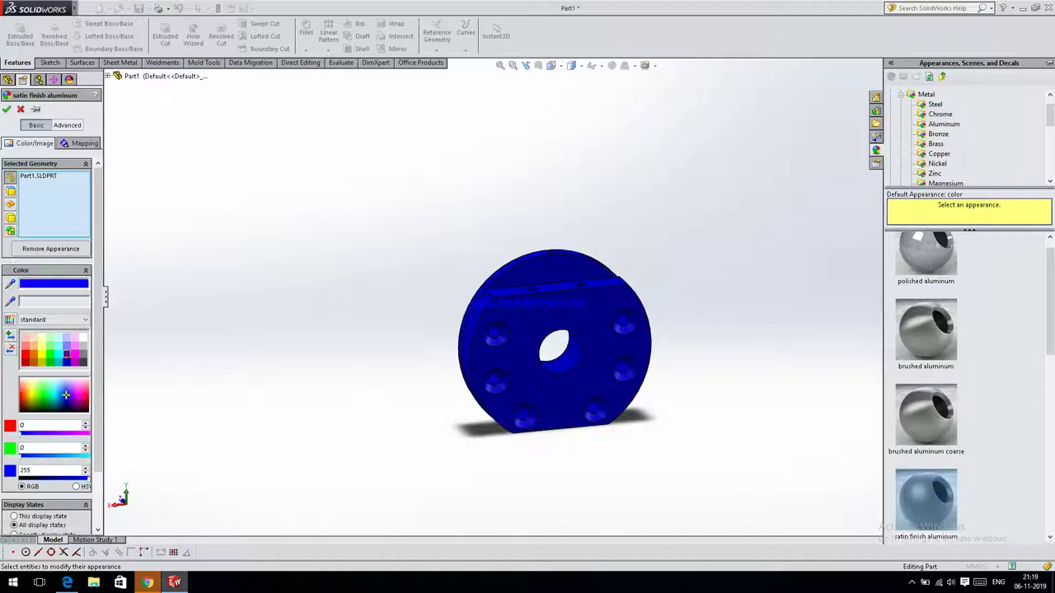
{"action": "left_click", "coordinate": [82, 356]}
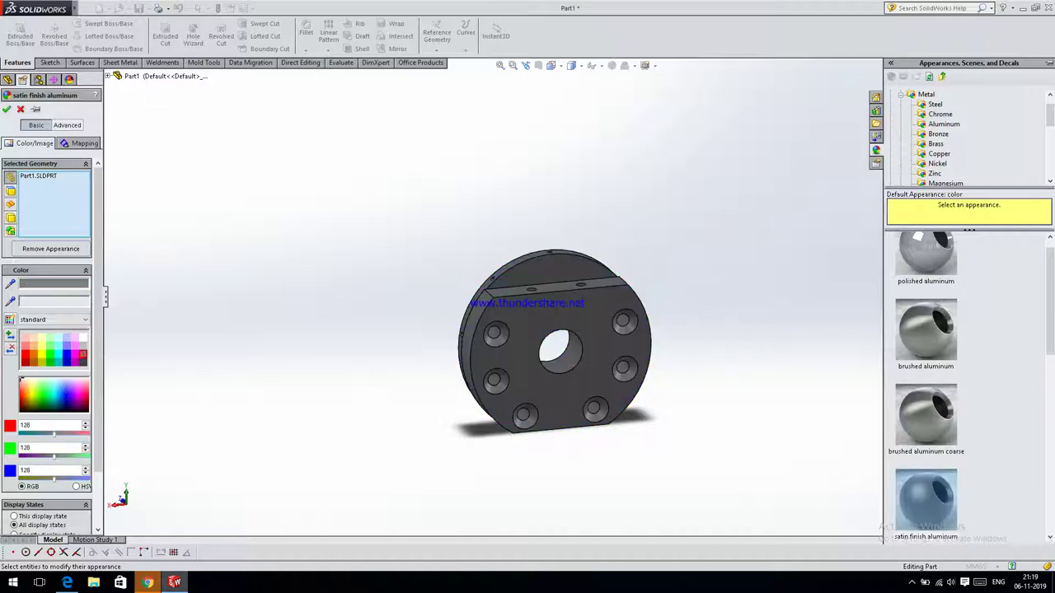
{"action": "left_click", "coordinate": [84, 363]}
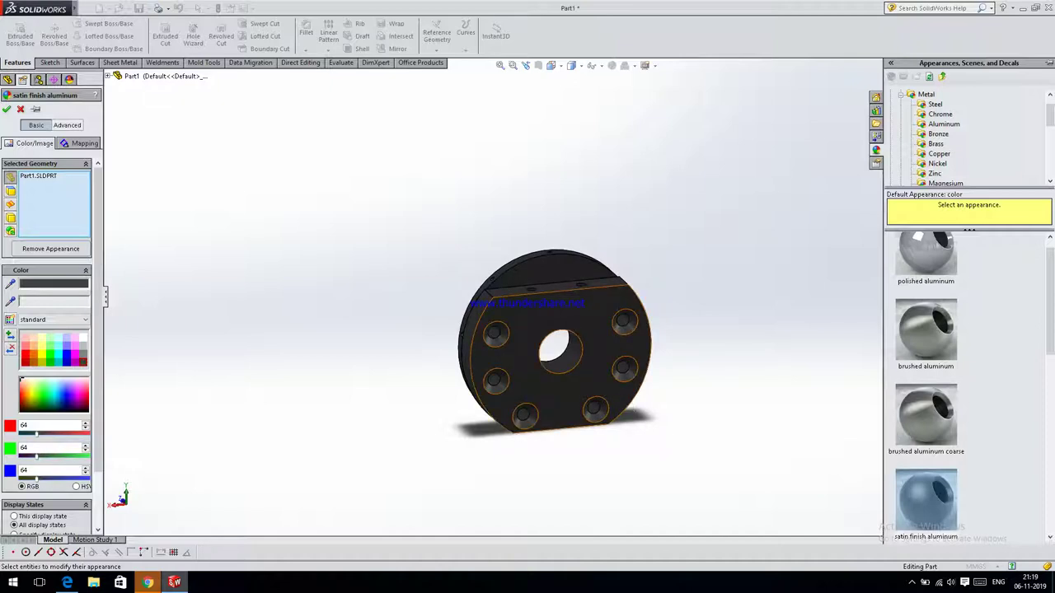
{"action": "left_click", "coordinate": [7, 109]}
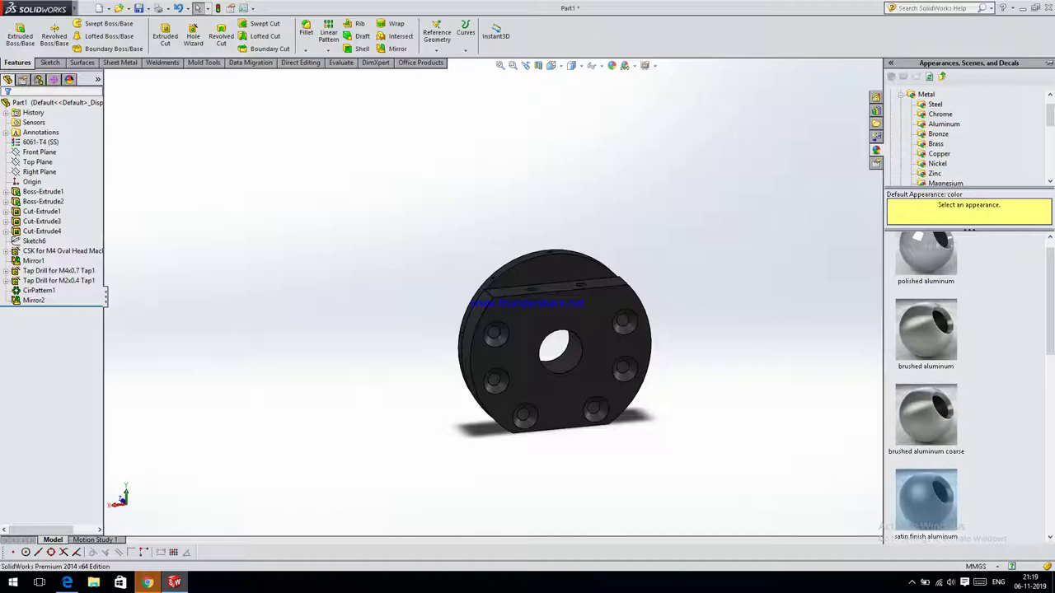
{"action": "left_click", "coordinate": [66, 583]}
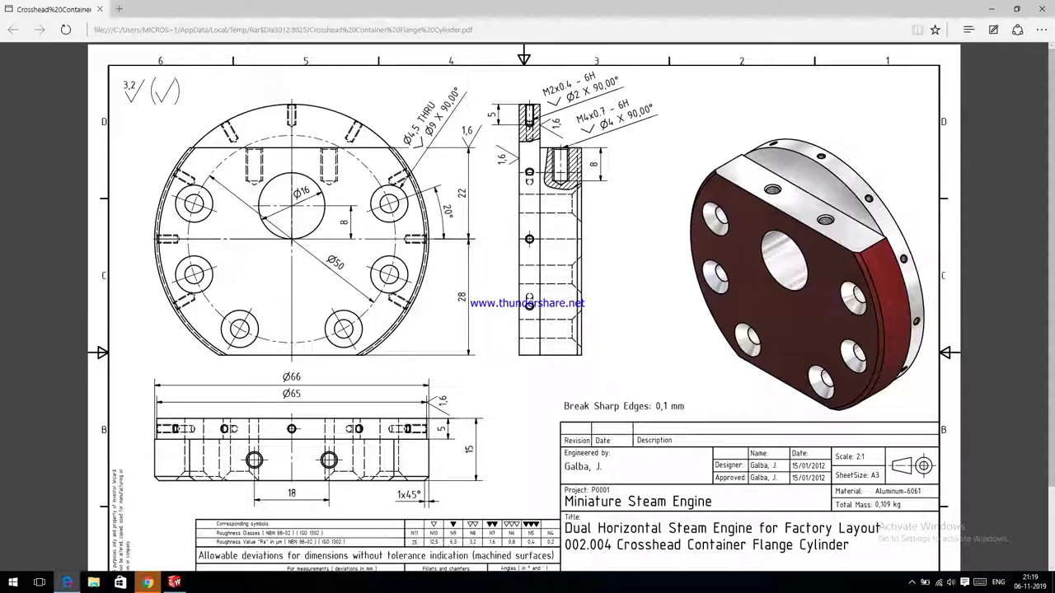